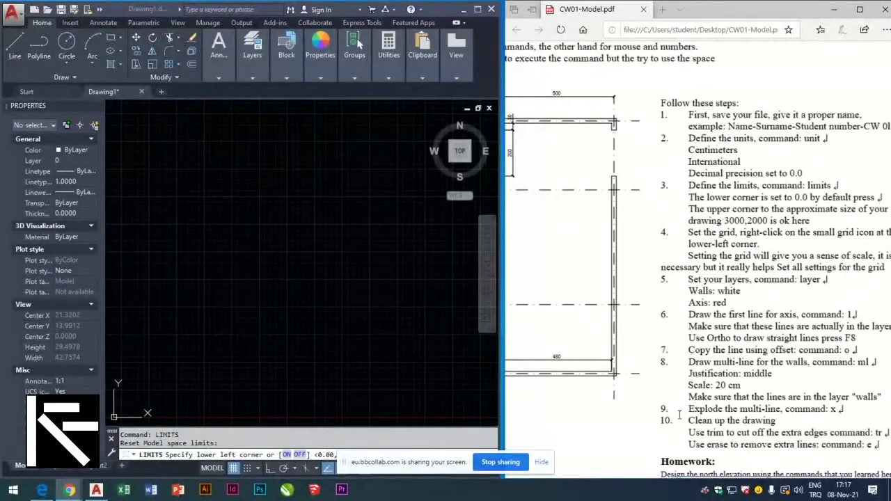
Set the drawing limits from 0,0 to 3000,2000
click(543, 462)
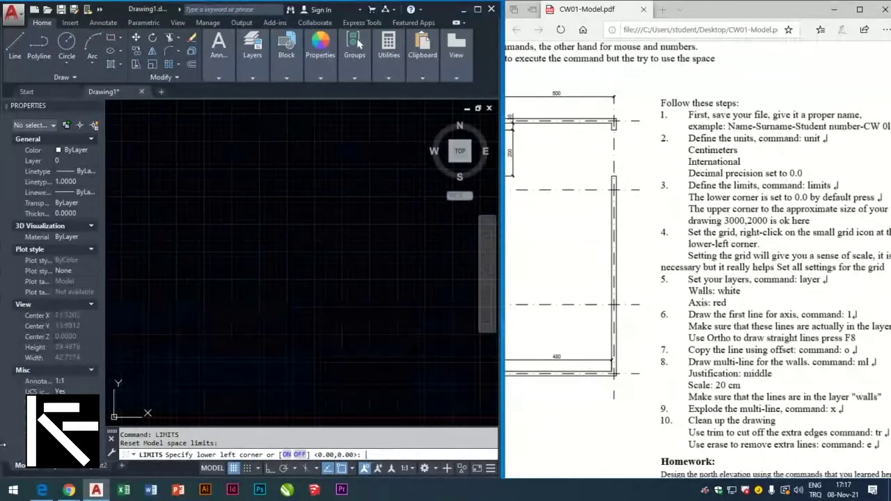
key(space)
text(3000c)
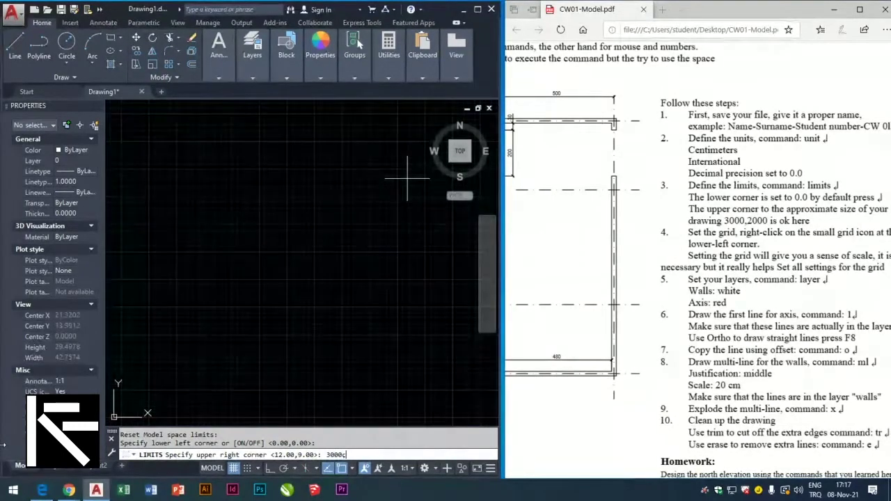
key(BackSpace)
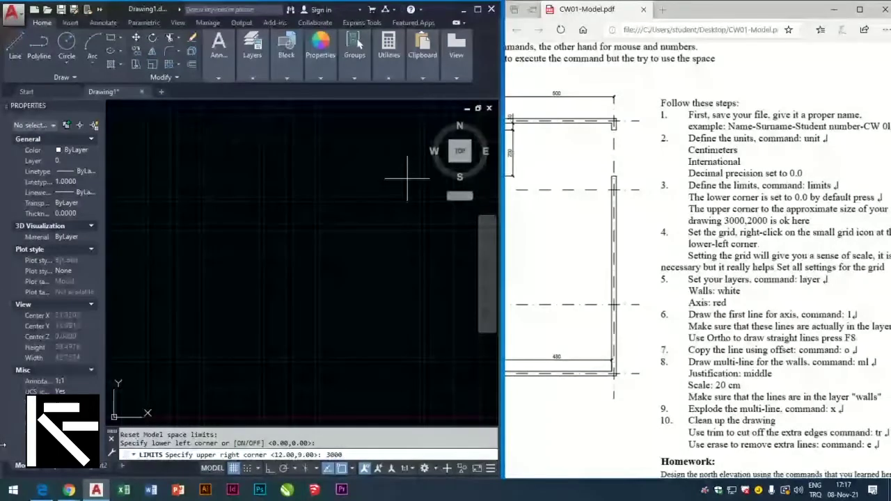
text(,)
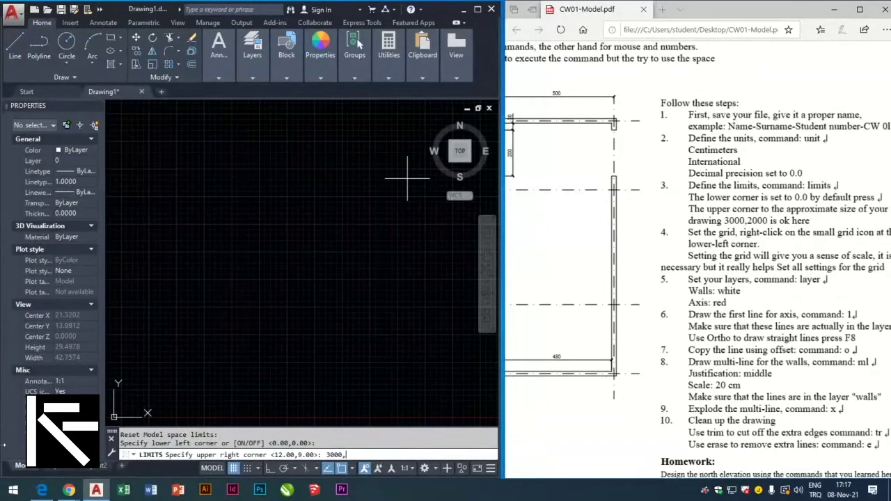
text(2000)
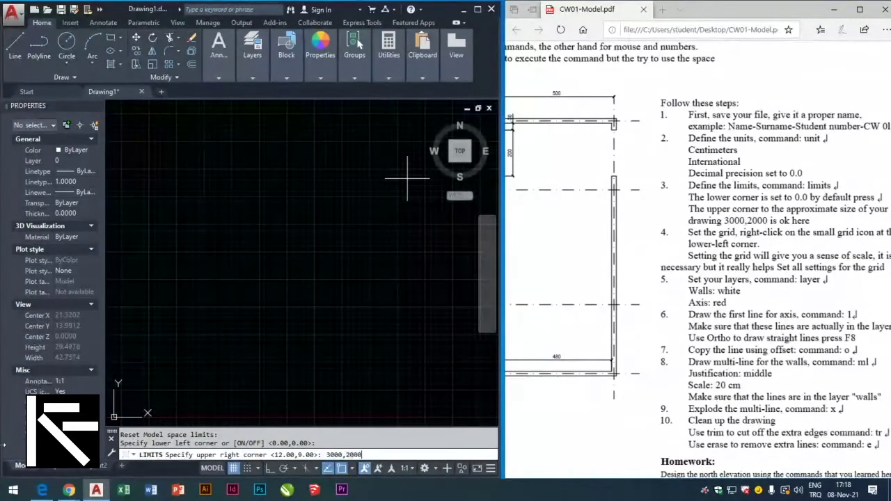
key(Return)
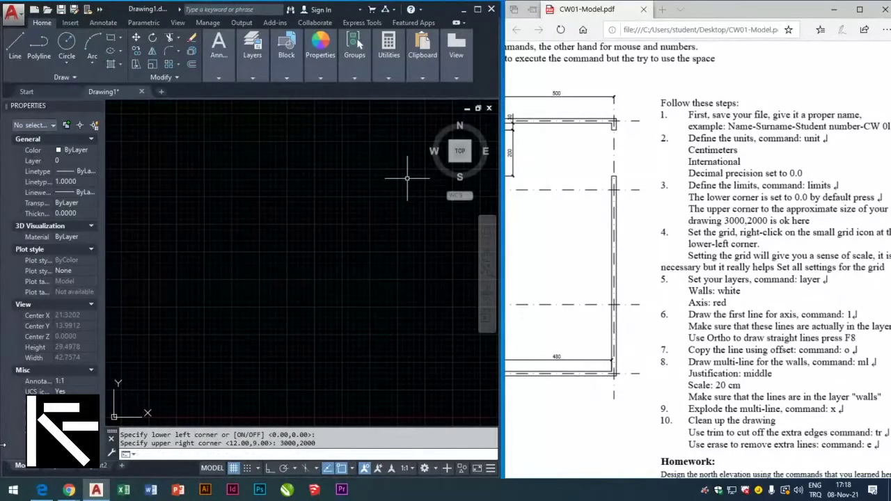
text(z)
Zoom extents so the whole 3000x2000 limit area fits in the view
key(Return)
text(e)
key(Return)
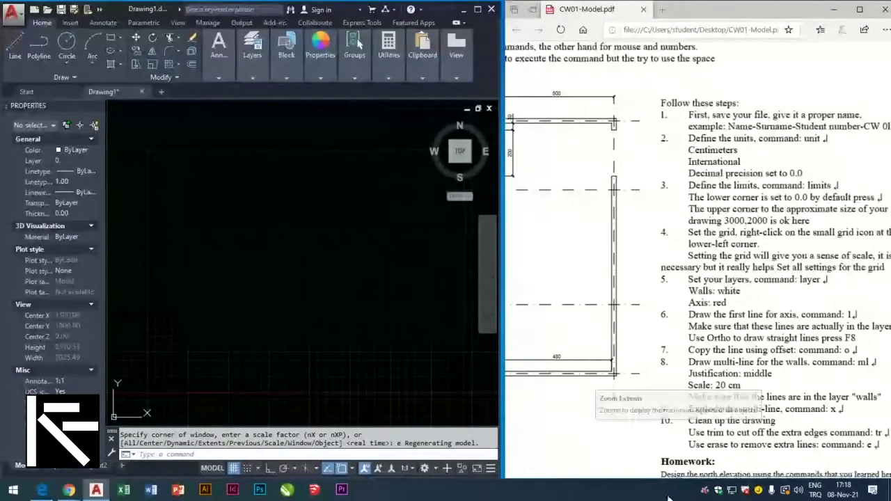
drag(696, 474, 531, 472)
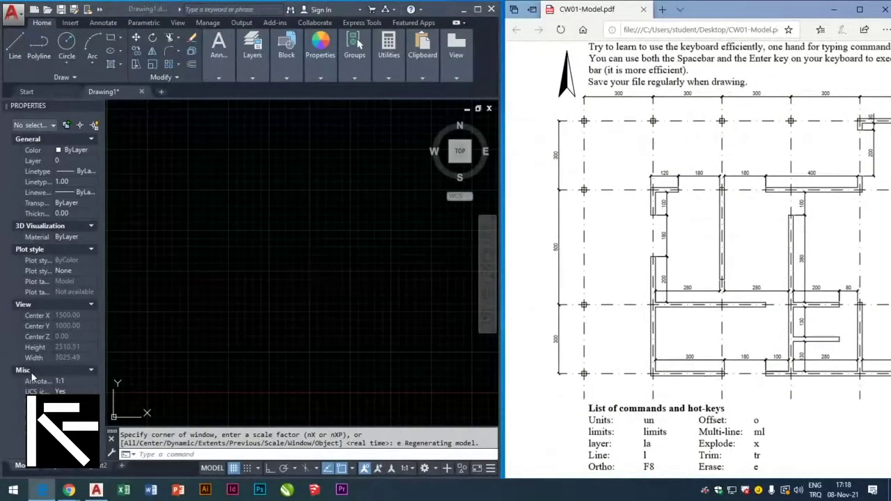
click(155, 10)
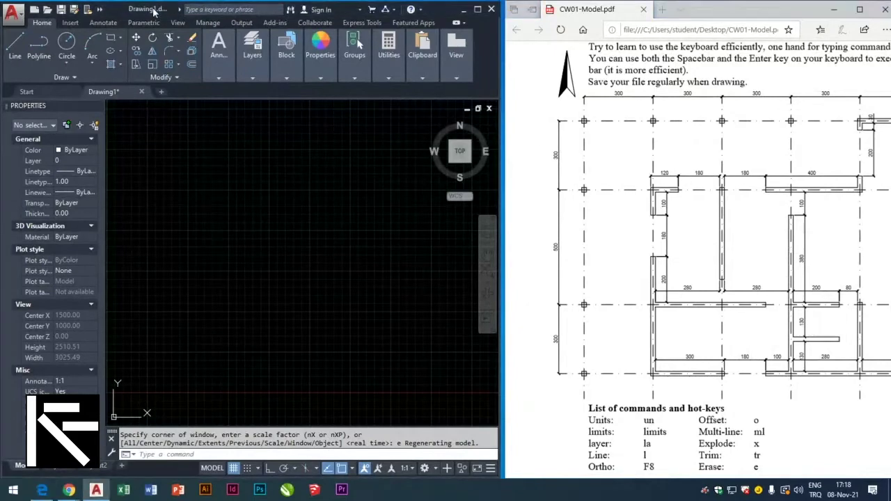
Create a new layer named Ax and set its colour to red
text(LA)
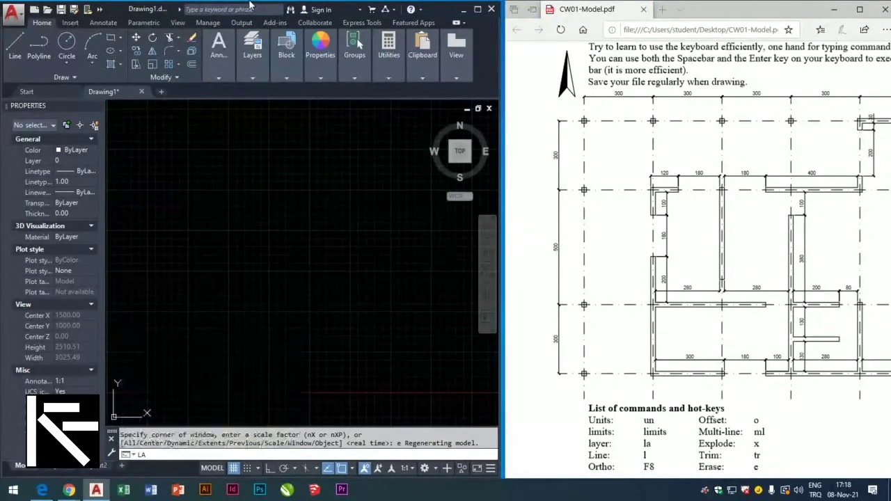
key(Return)
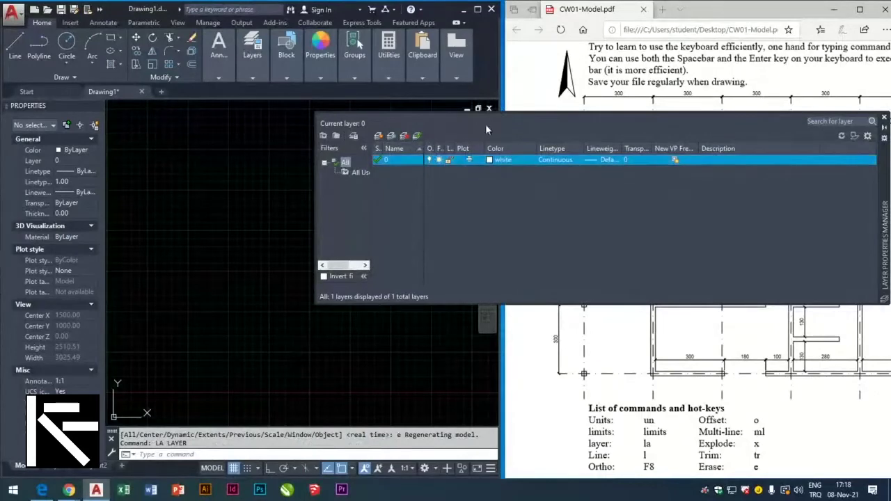
drag(883, 164, 720, 231)
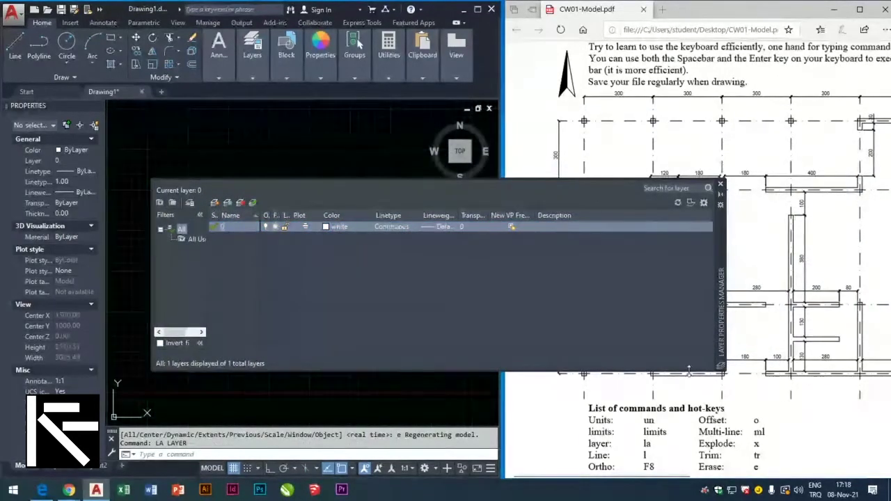
drag(689, 377, 690, 426)
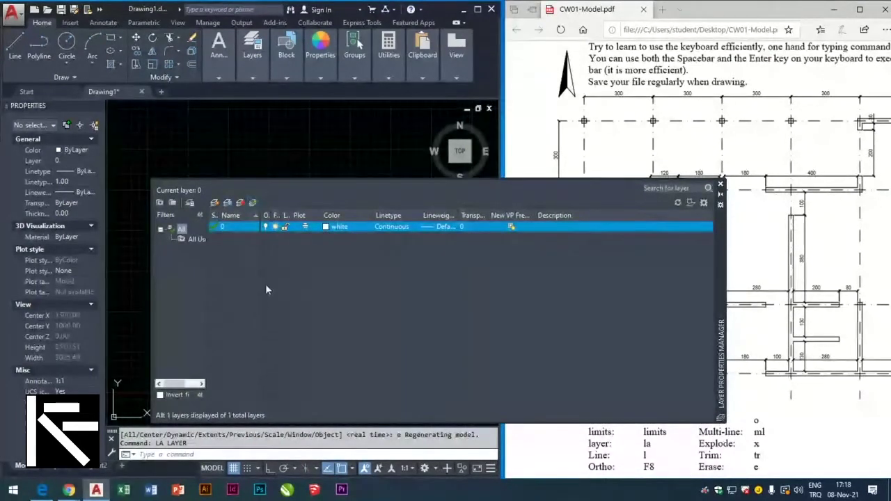
click(216, 202)
text(Axe)
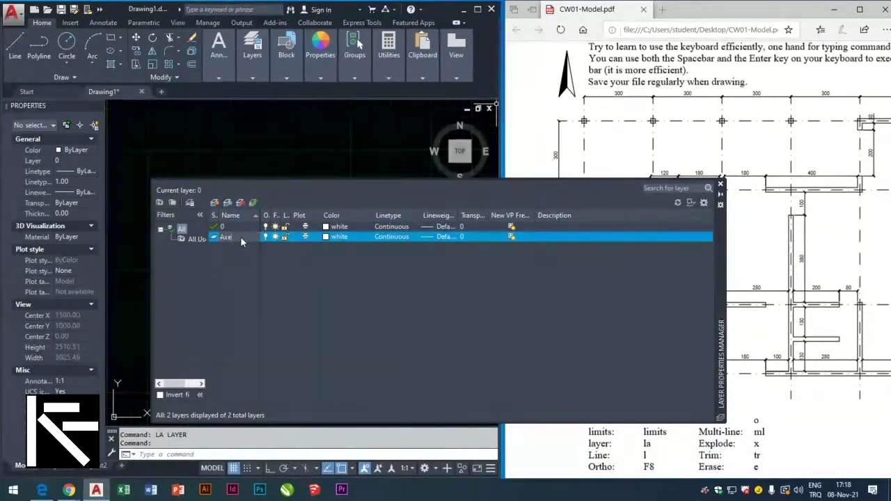
key(BackSpace)
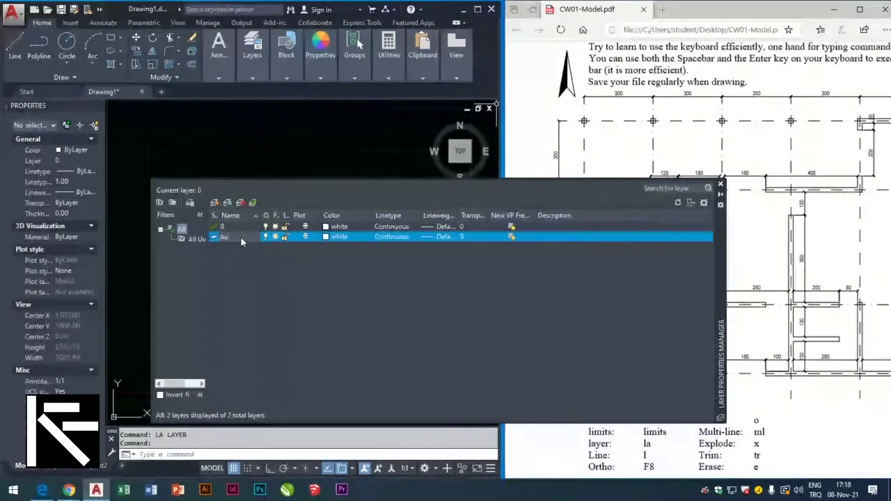
click(341, 240)
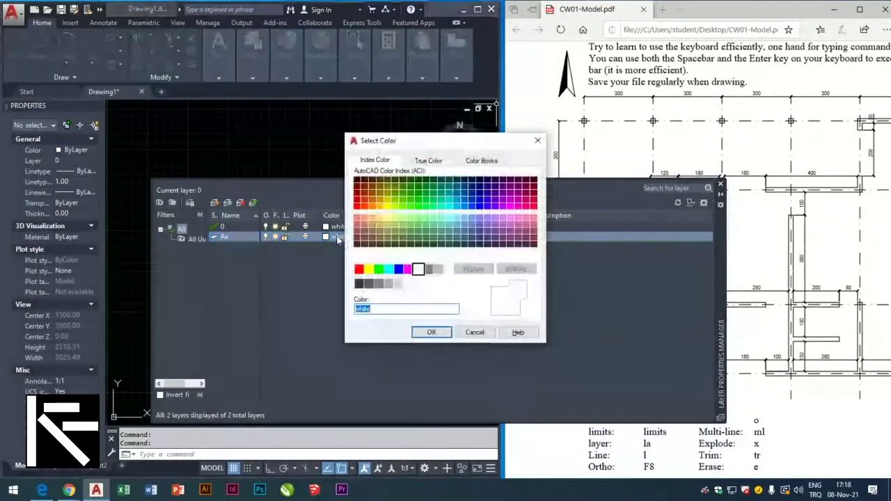
click(359, 270)
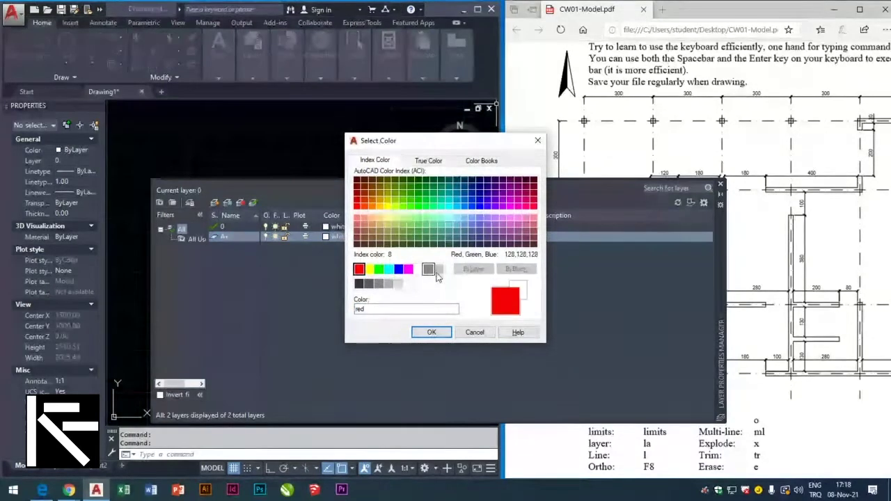
click(441, 333)
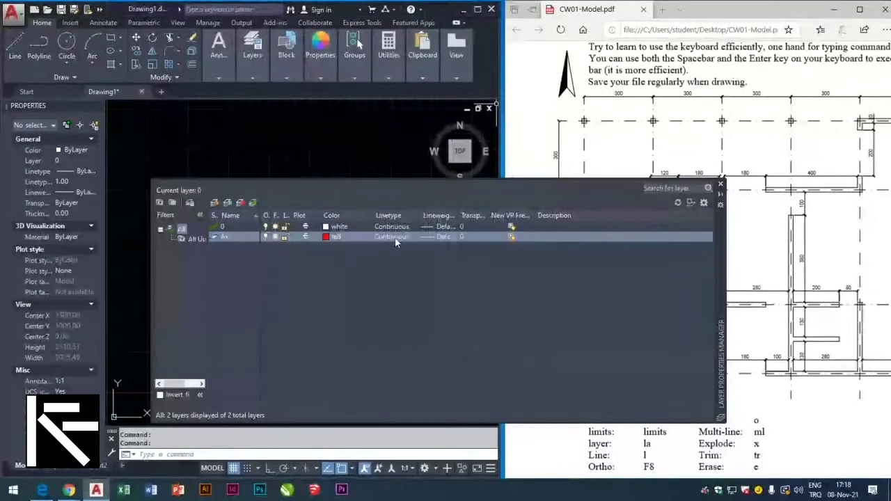
Load the DASHDOT linetype into the drawing
click(395, 238)
click(394, 214)
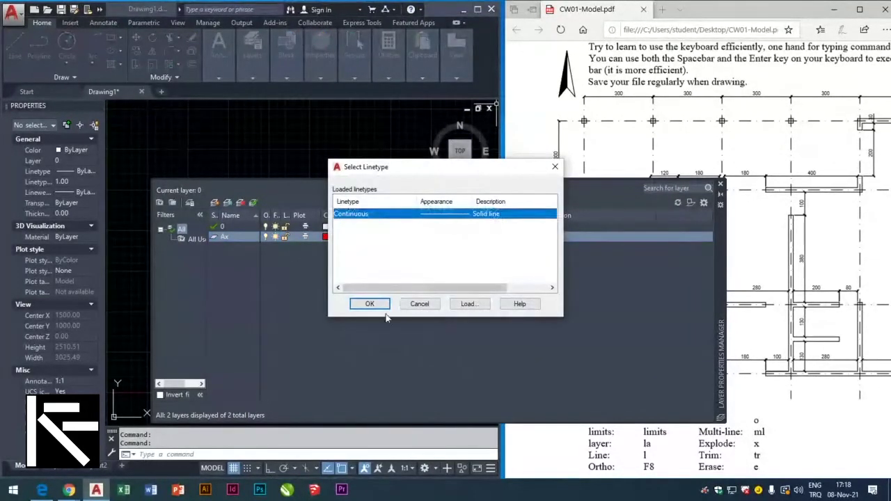
click(478, 306)
scroll(440, 257, down, 2)
scroll(440, 258, down, 3)
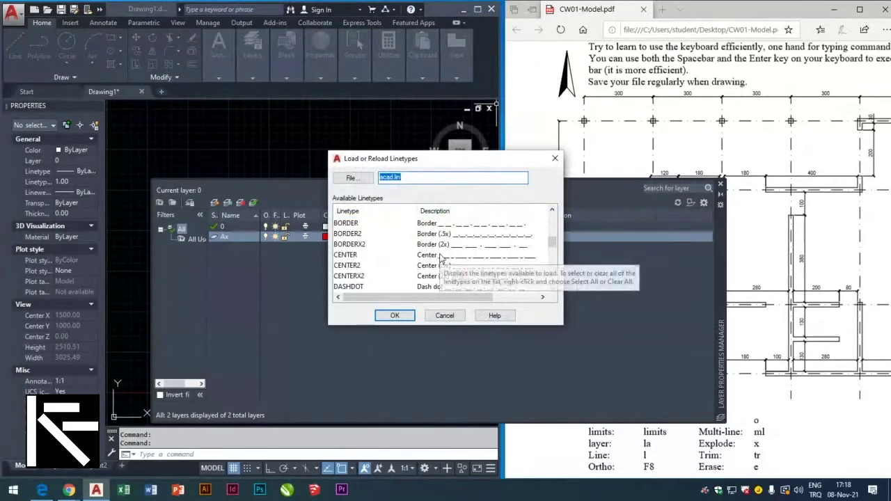
click(348, 286)
click(394, 316)
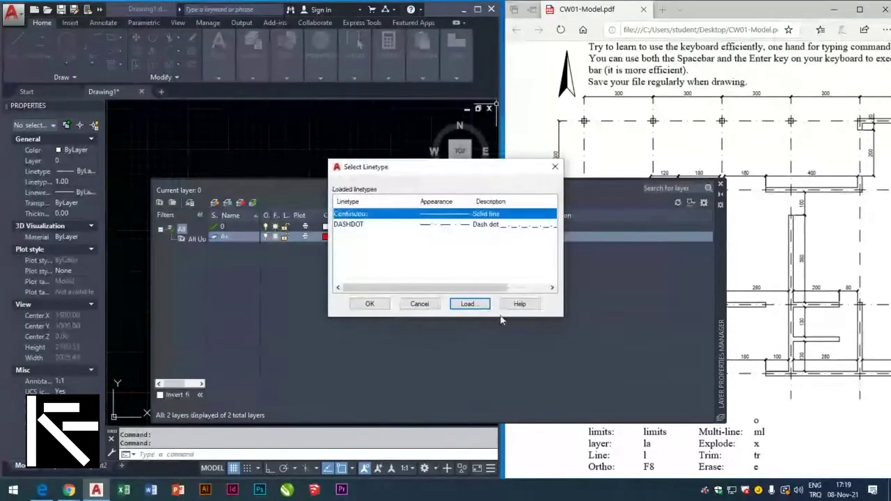
click(385, 306)
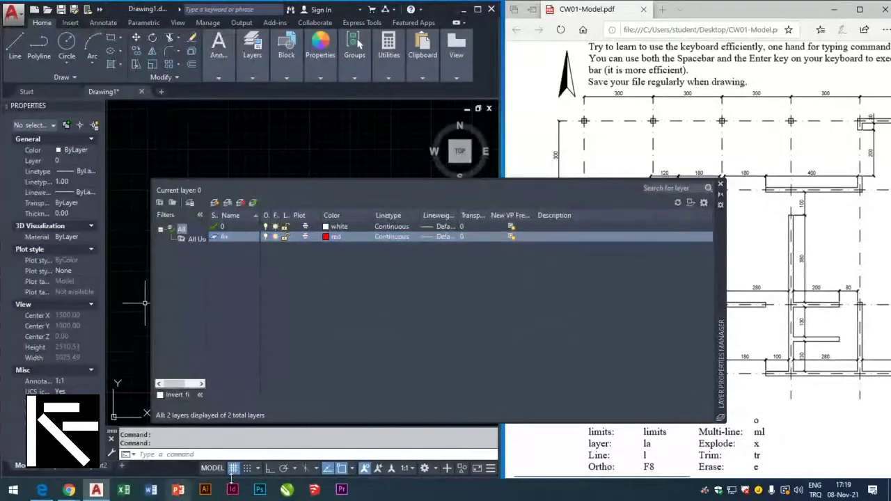
Set the global and object linetype scale to 100, then reopen the layer list
click(721, 185)
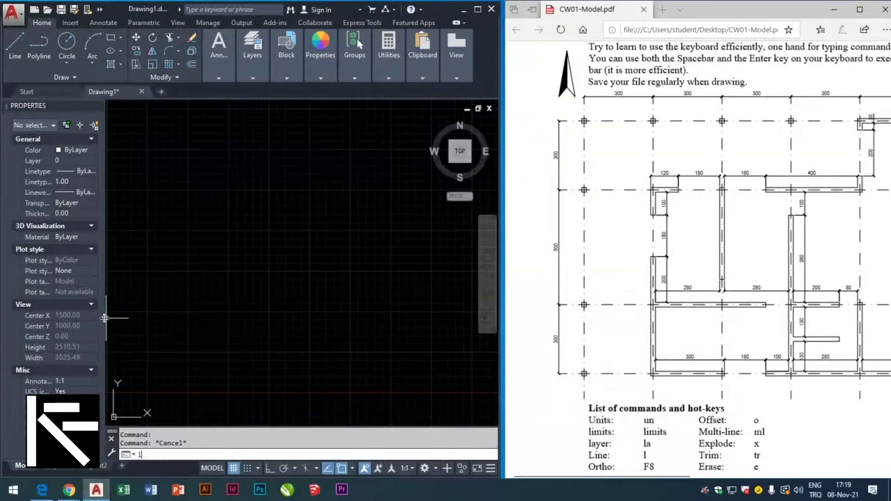
text(l)
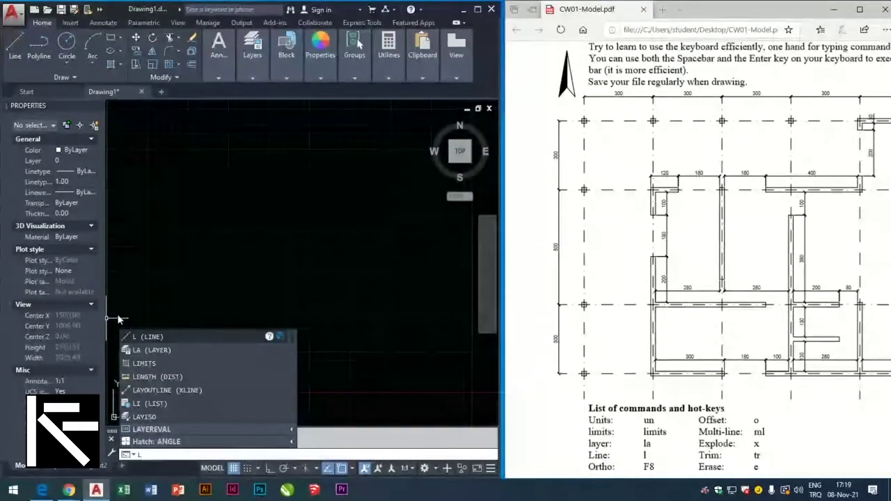
text(ii)
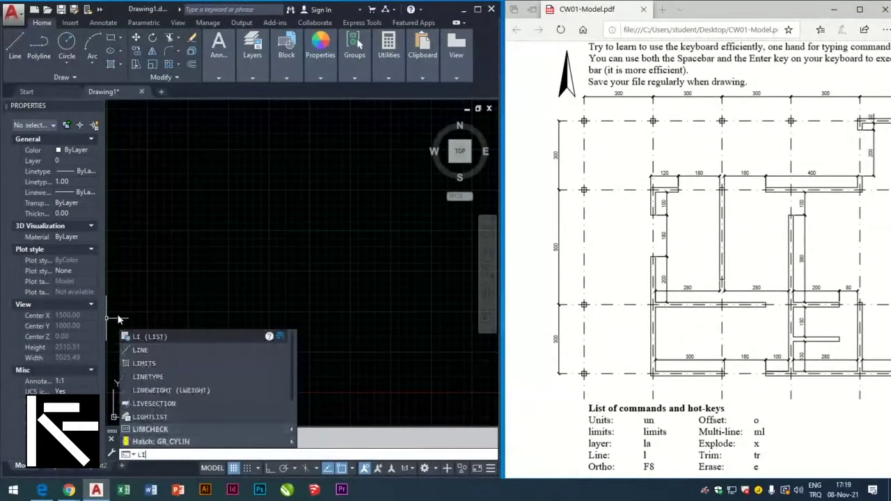
text(E)
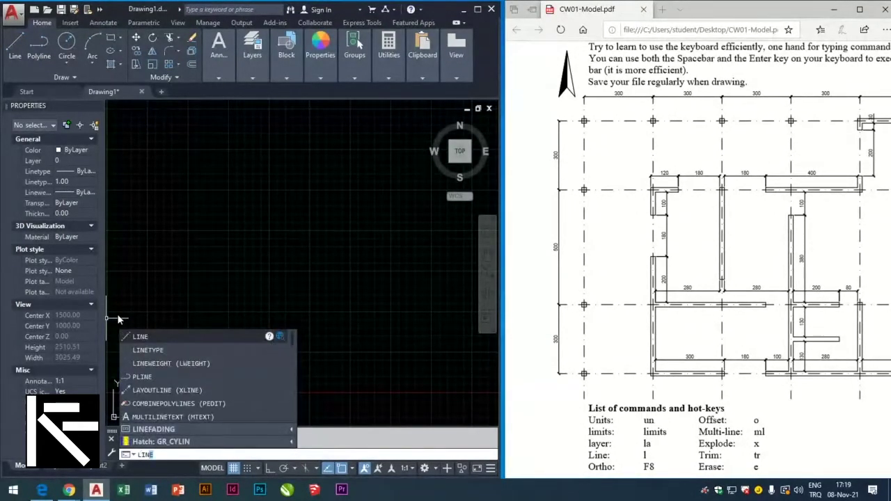
click(167, 351)
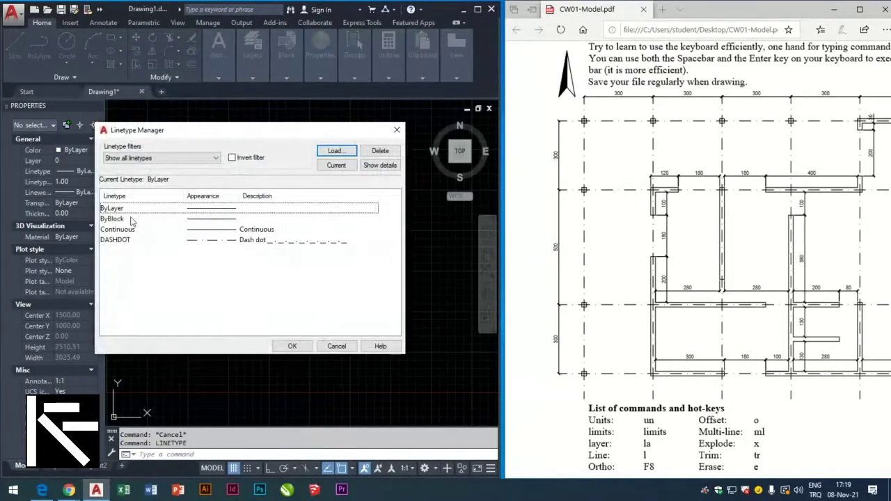
click(126, 239)
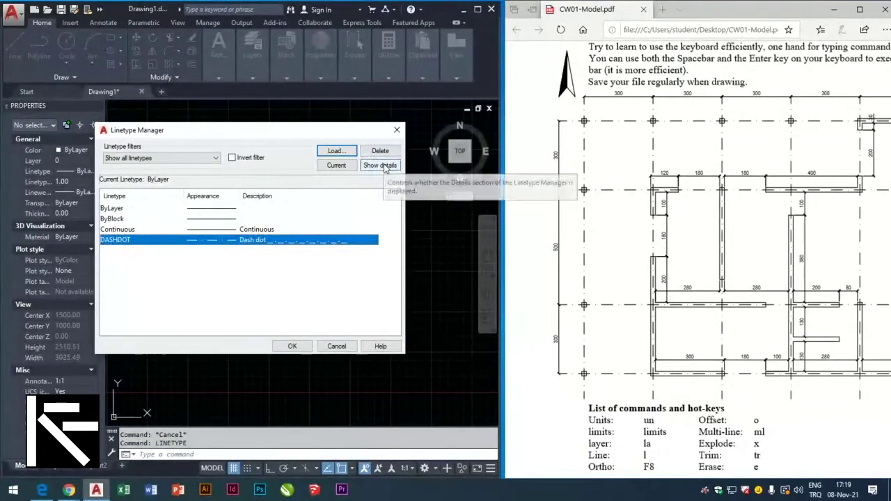
click(384, 167)
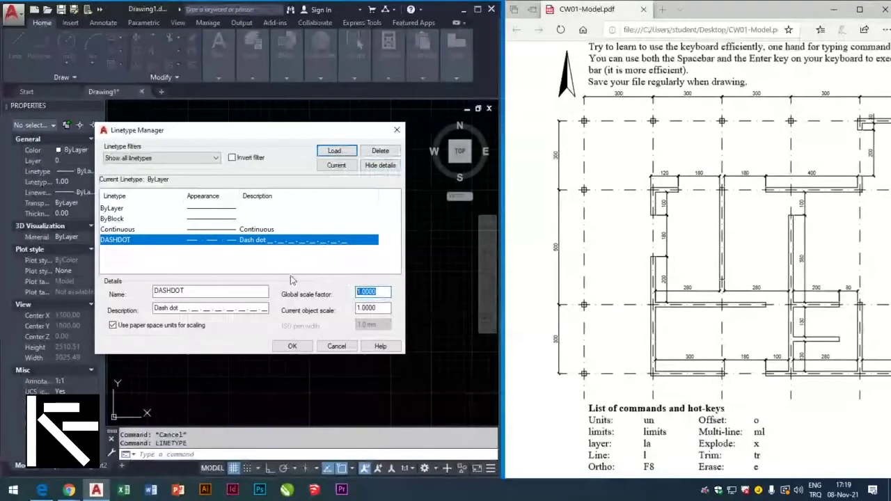
text(100)
key(Tab)
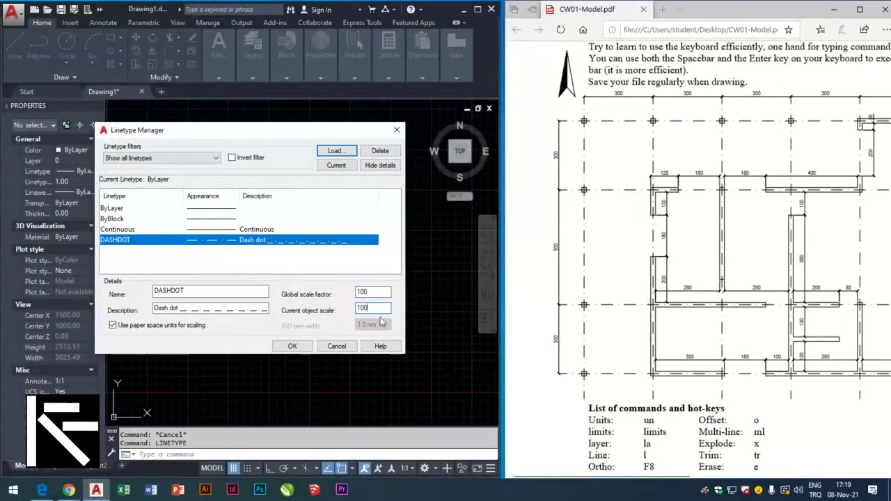
click(292, 347)
text(la)
key(Return)
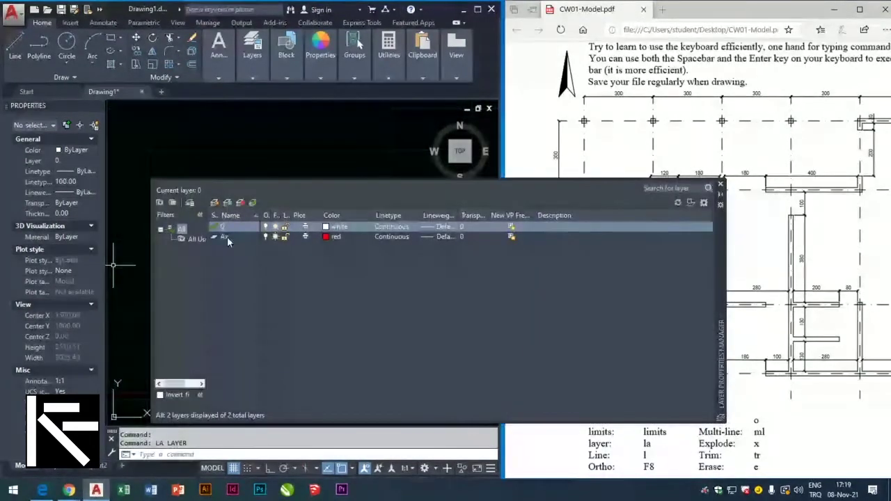
Make the red Ax layer current
click(226, 236)
click(252, 204)
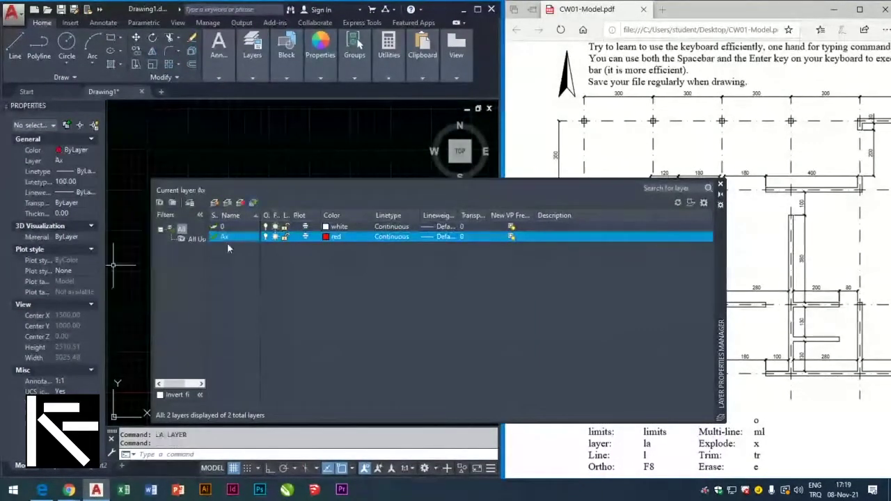
click(721, 185)
key(Escape)
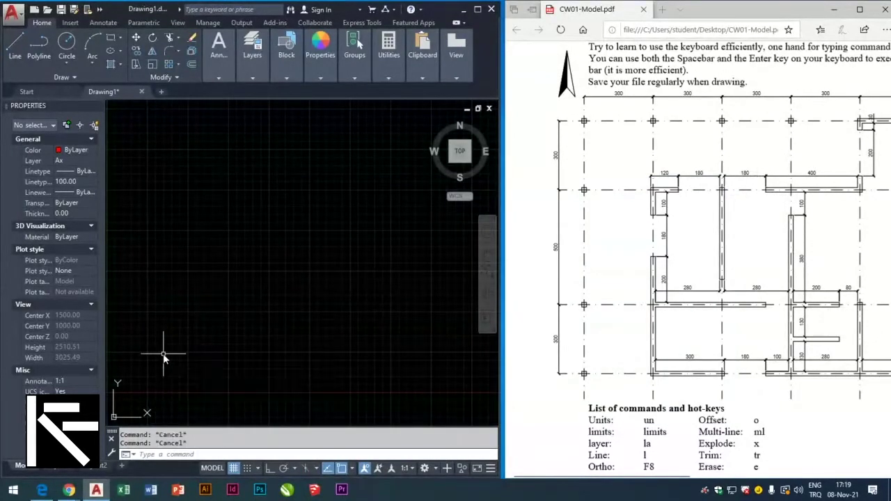
Draw a 1200-unit vertical line upward from 0,0 with Ortho on
text(l)
key(Return)
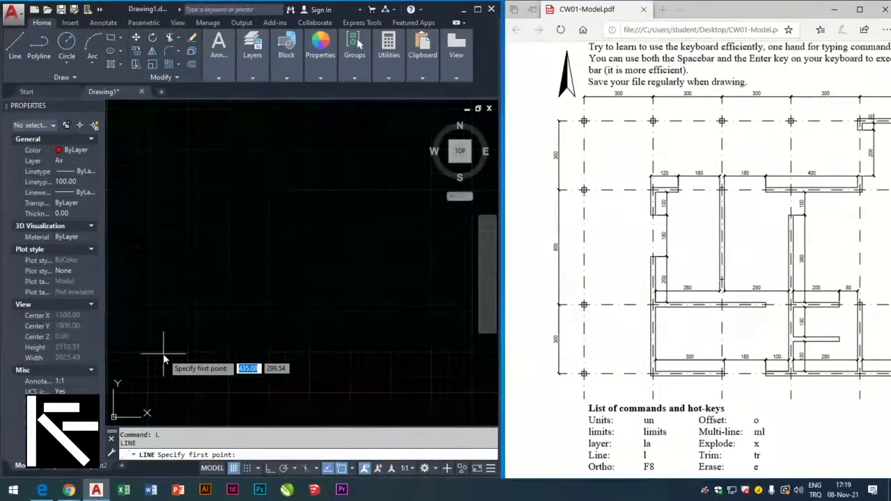
text(0)
key(Tab)
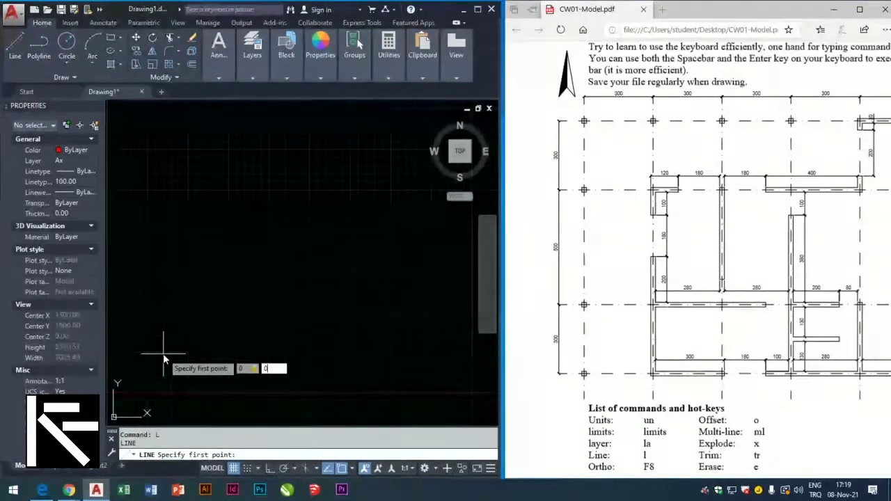
text(0)
key(Return)
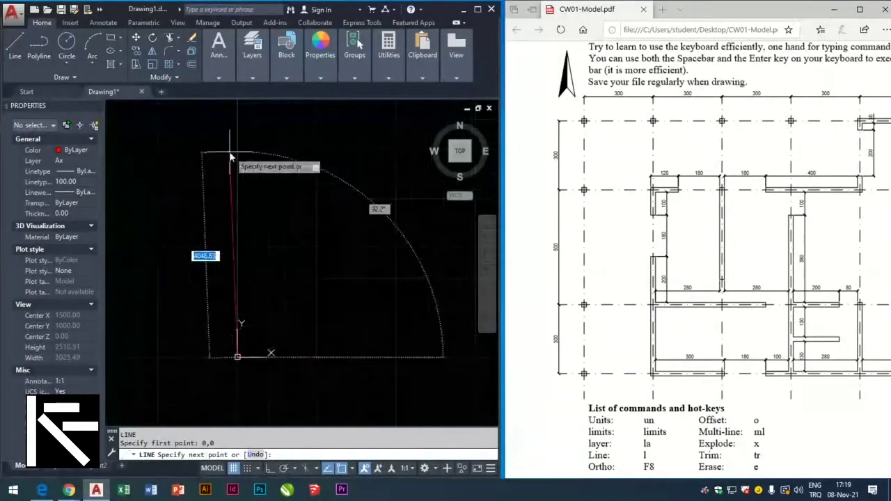
key(F8)
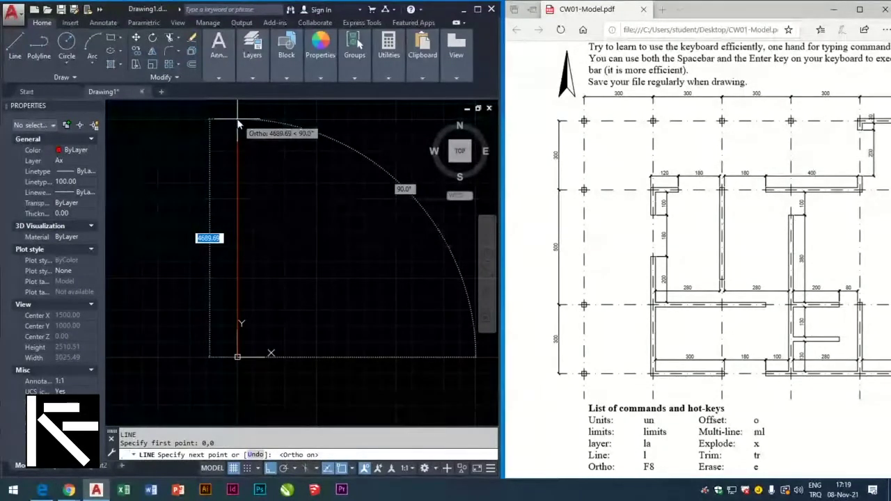
text(1200)
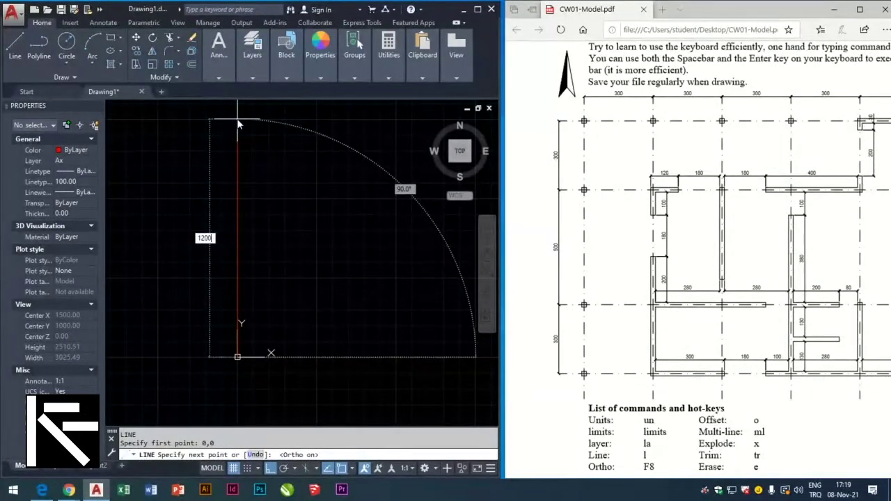
key(Return)
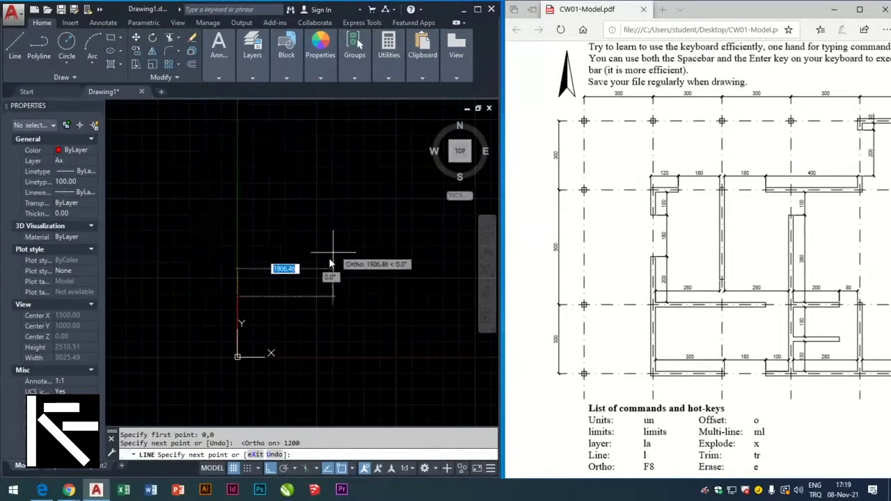
key(Escape)
scroll(248, 318, up, 5)
mouse_move(248, 319)
middle_down()
mouse_move(295, 339)
mouse_move(312, 291)
mouse_move(306, 231)
middle_up()
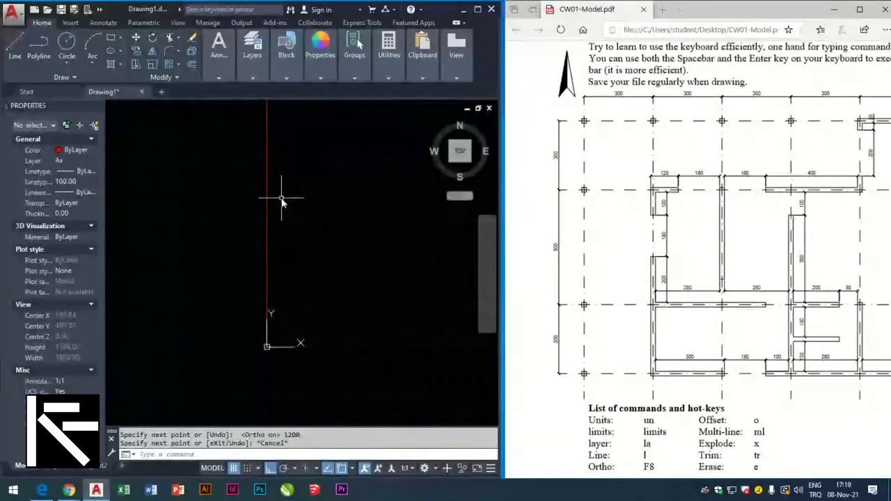
Assign DASHDOT as the Ax layer's linetype, then select the vertical axis line
text(la)
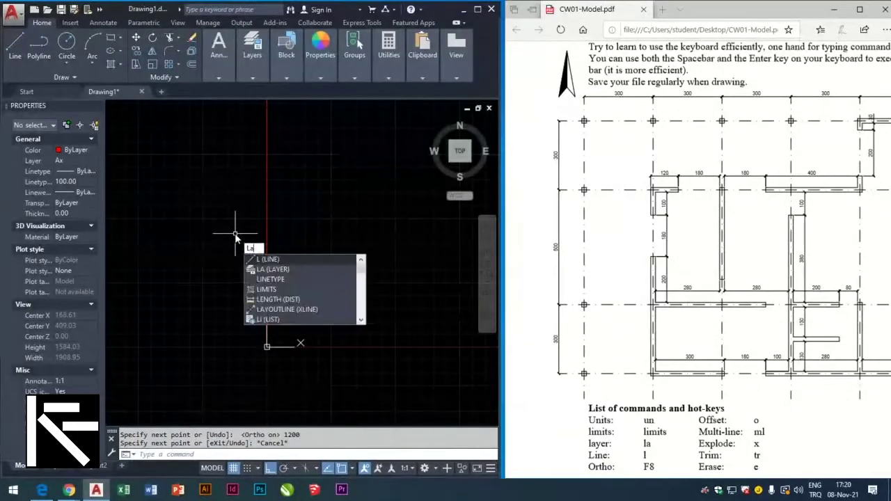
key(Return)
click(403, 236)
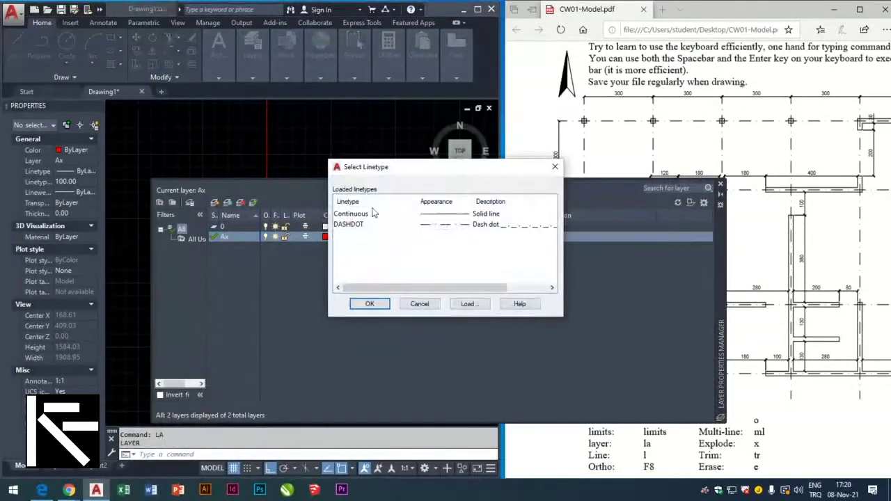
click(360, 224)
click(369, 303)
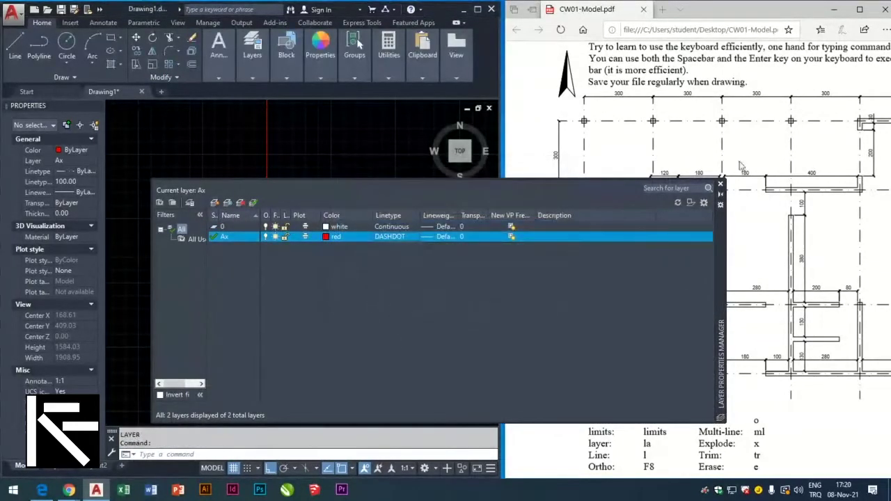
click(720, 187)
key(Escape)
key(Escape)
drag(274, 213, 255, 243)
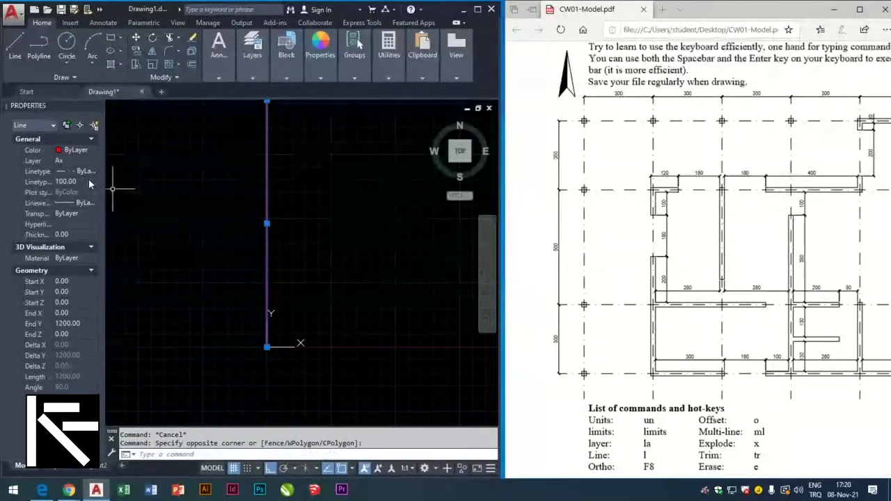
Zoom extents and set the global and object linetype scales to 50
key(Escape)
text(z)
key(Return)
text(e)
key(Return)
key(Escape)
key(Escape)
text(l)
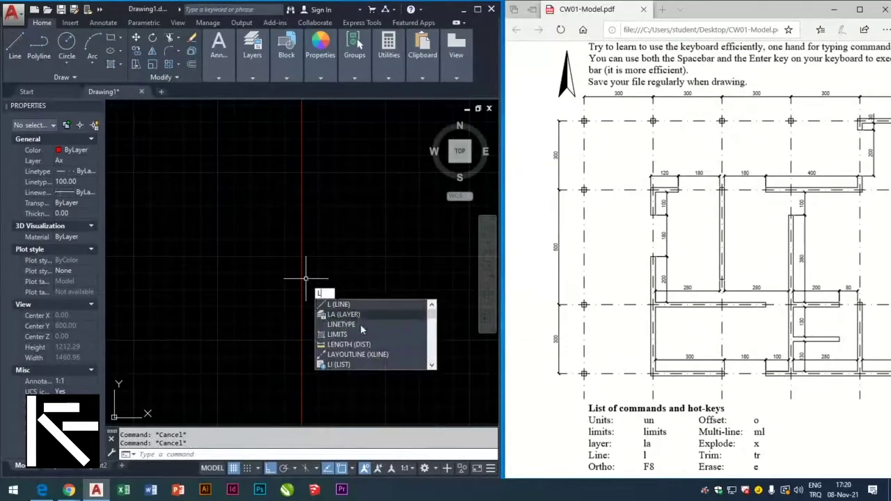
click(362, 325)
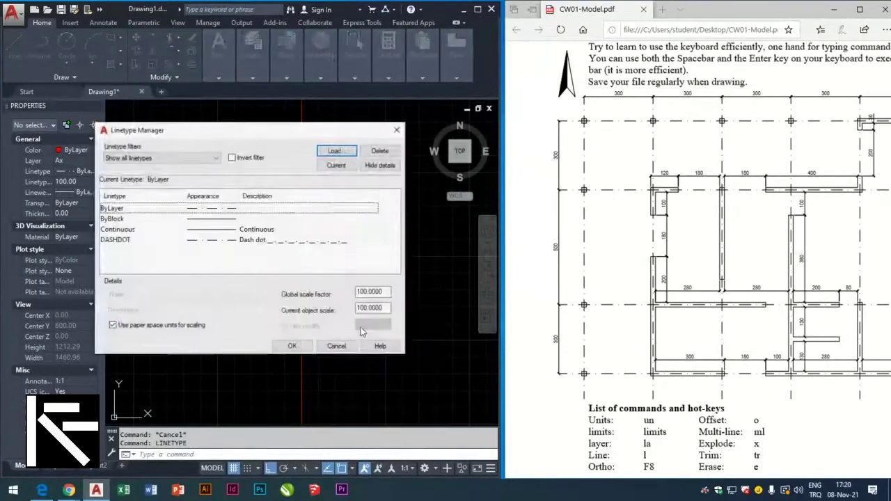
double_click(369, 292)
text(50)
key(Tab)
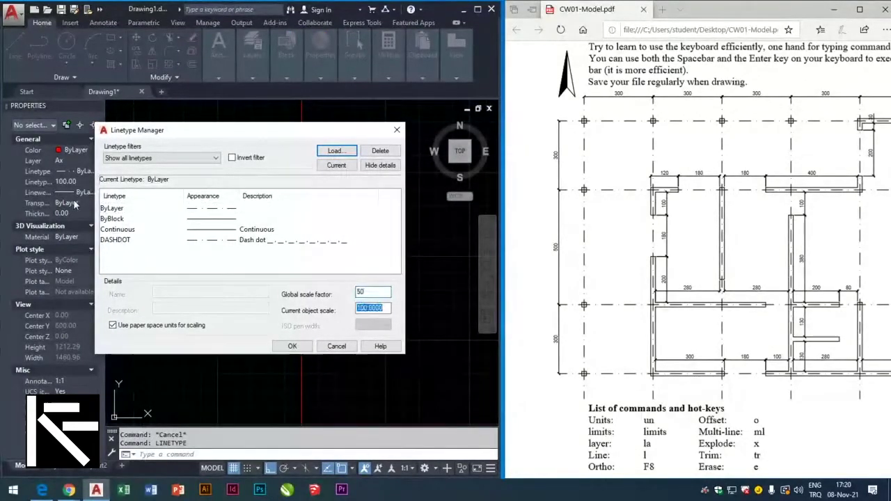
text(50)
key(Tab)
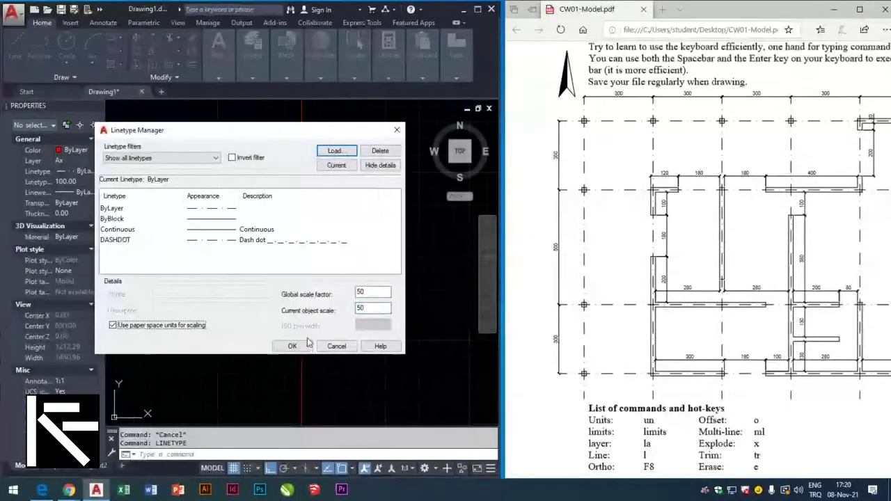
click(308, 344)
Set the vertical axis line's own linetype scale to 10 in Properties
click(388, 239)
click(220, 318)
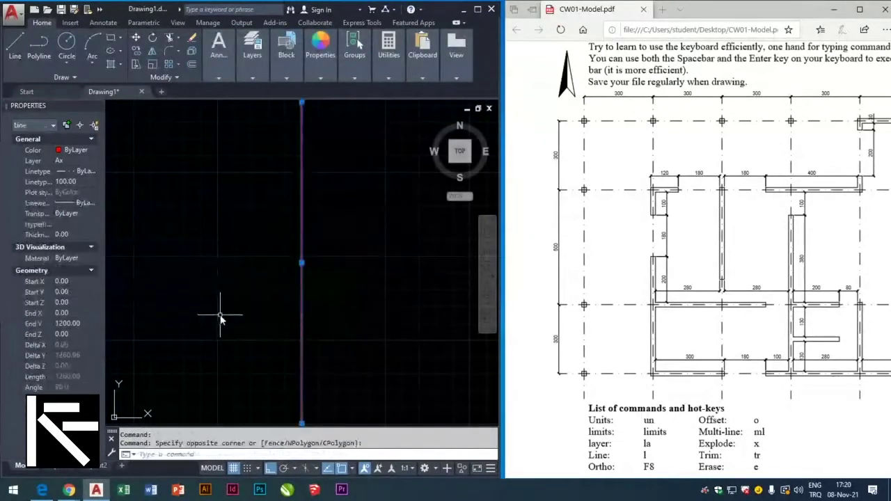
click(85, 181)
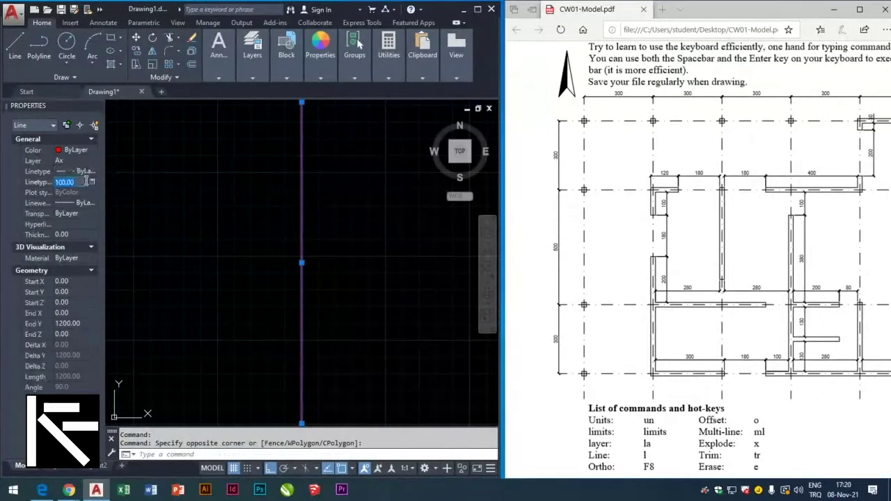
text(50)
key(Return)
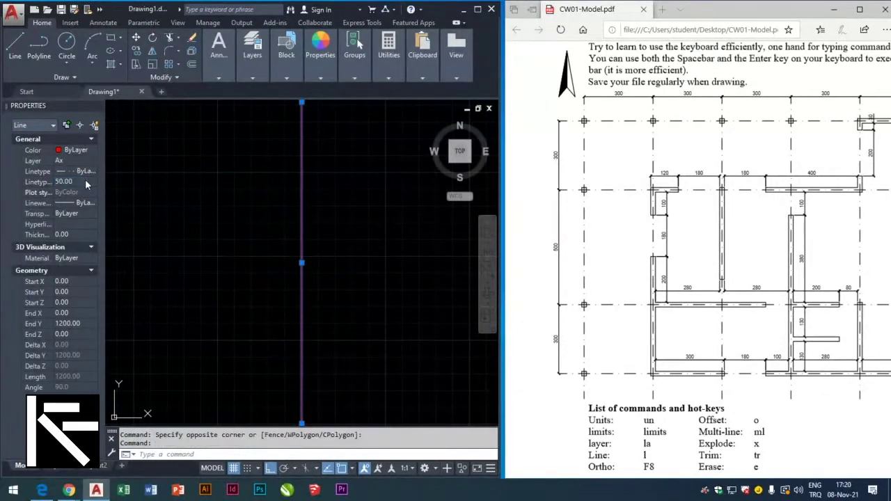
click(85, 181)
text(0)
key(Return)
scroll(340, 277, down, 4)
key(Escape)
key(Escape)
Set the global linetype scale to 10 and reselect the axis line
text(l)
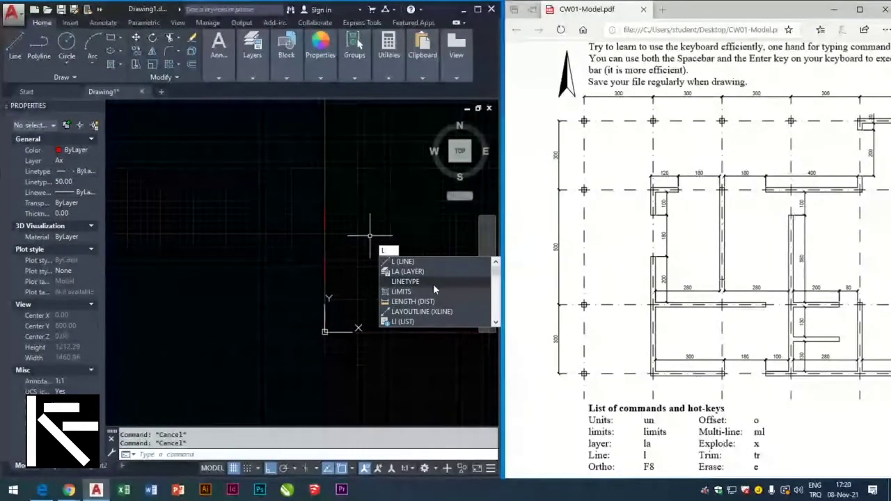
click(433, 283)
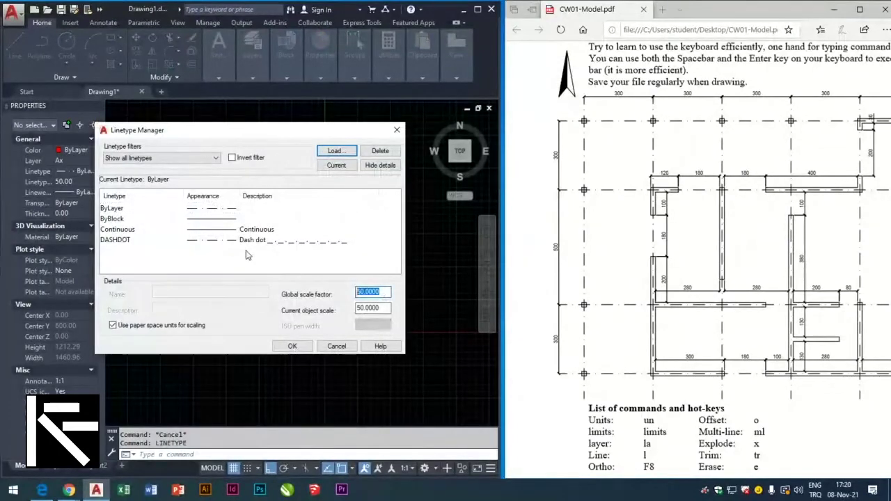
text(0)
key(Tab)
text(10)
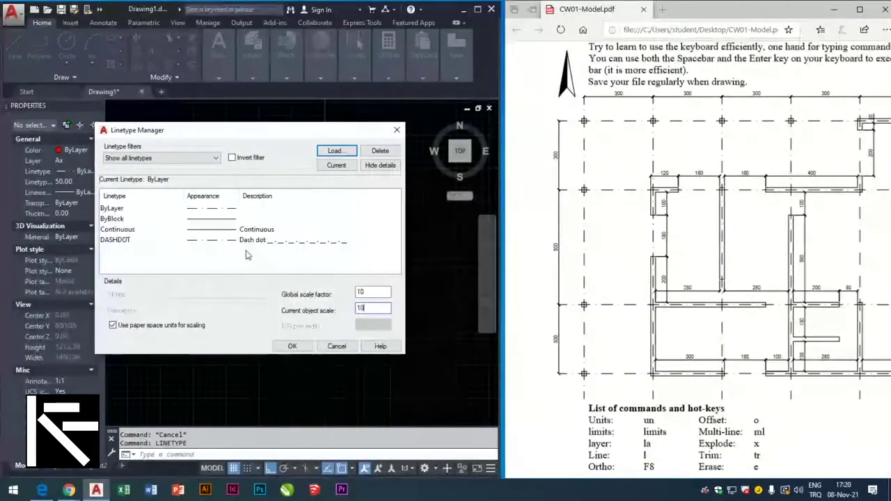
click(292, 346)
middle_drag(378, 235, 238, 223)
key(Escape)
click(253, 227)
click(138, 260)
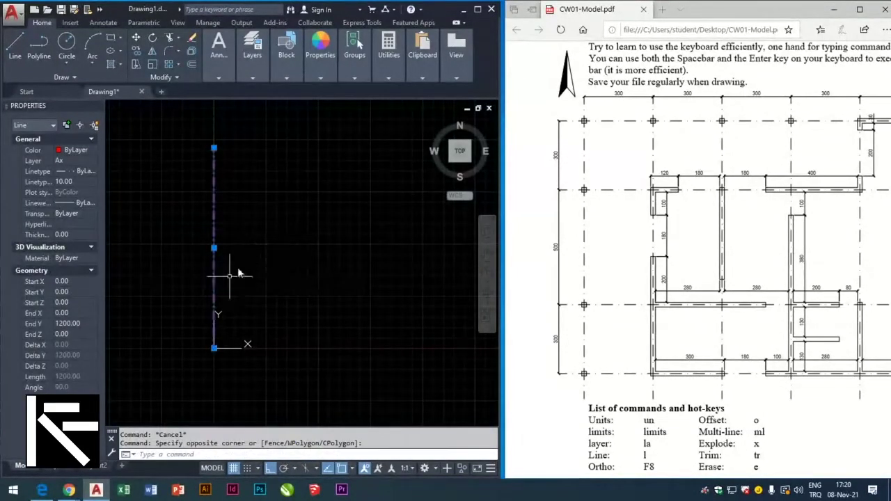
Check the 300-unit axis spacing on the reference plan
key(Escape)
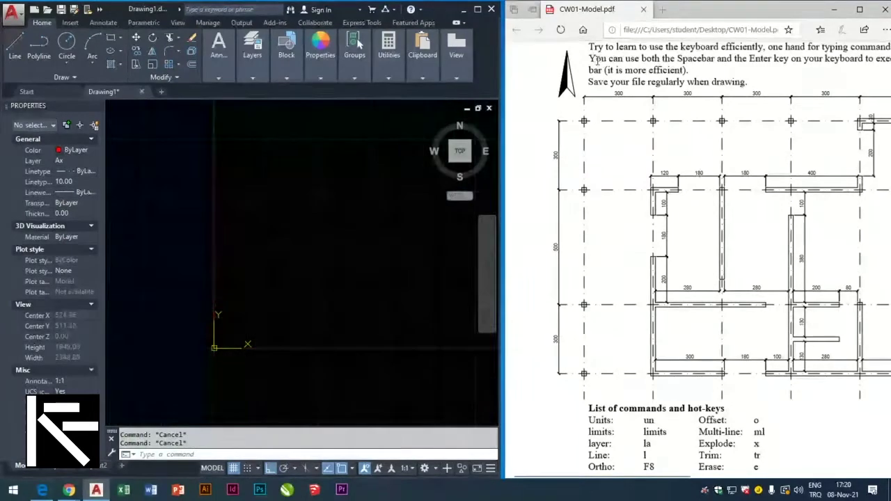
double_click(615, 92)
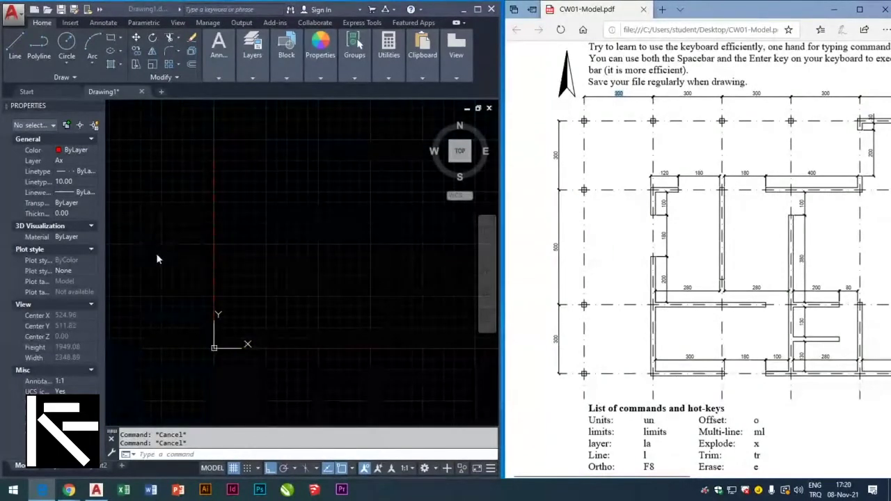
click(162, 13)
Offset the vertical axis twice by 300 units to the right
text(o)
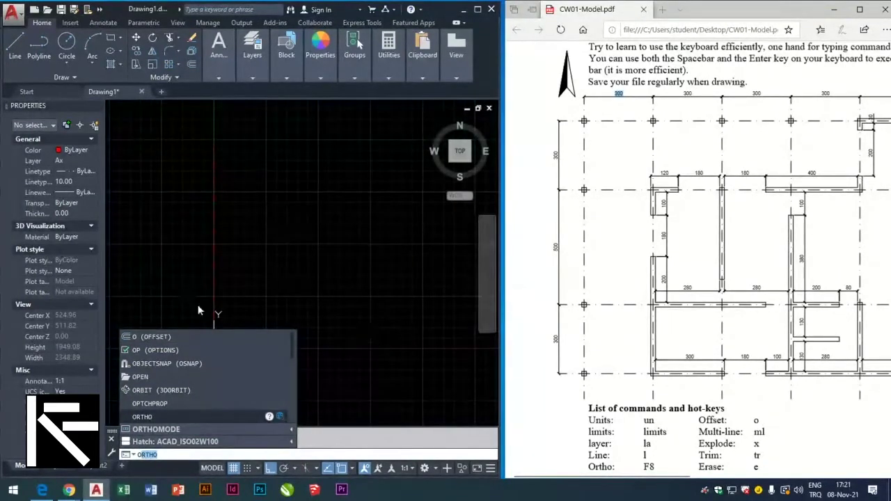
click(198, 334)
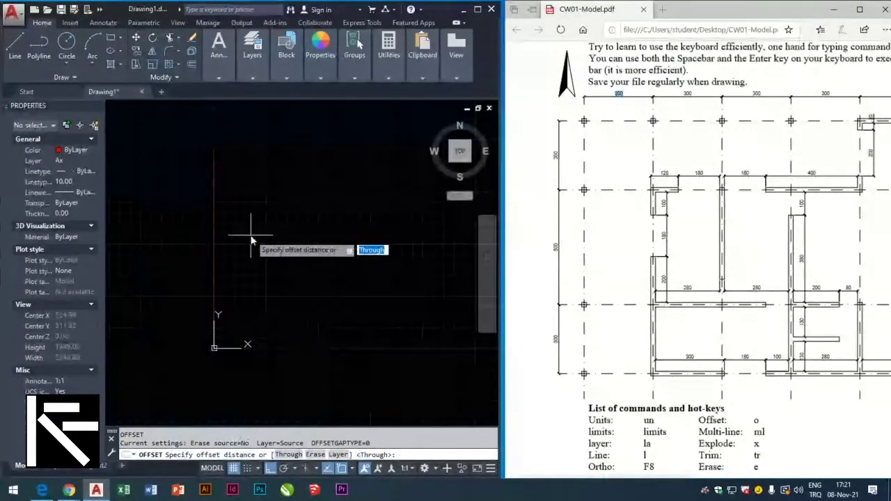
key(F8)
text(300)
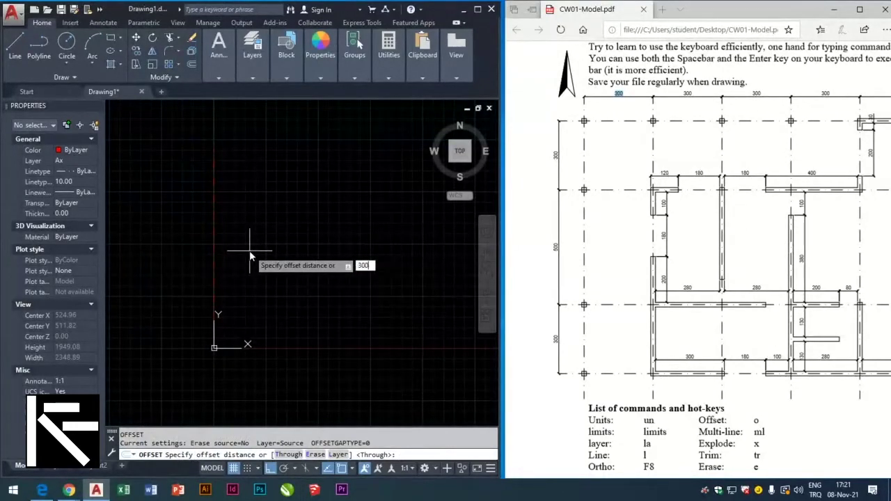
key(Return)
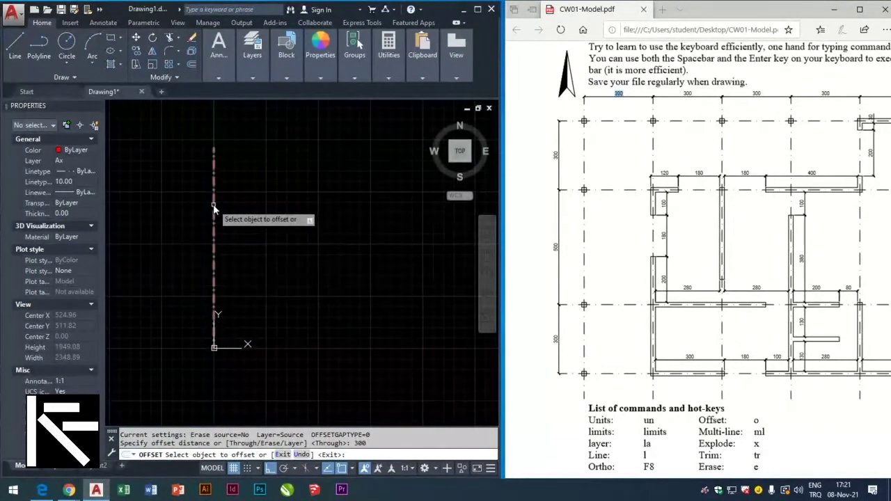
click(214, 206)
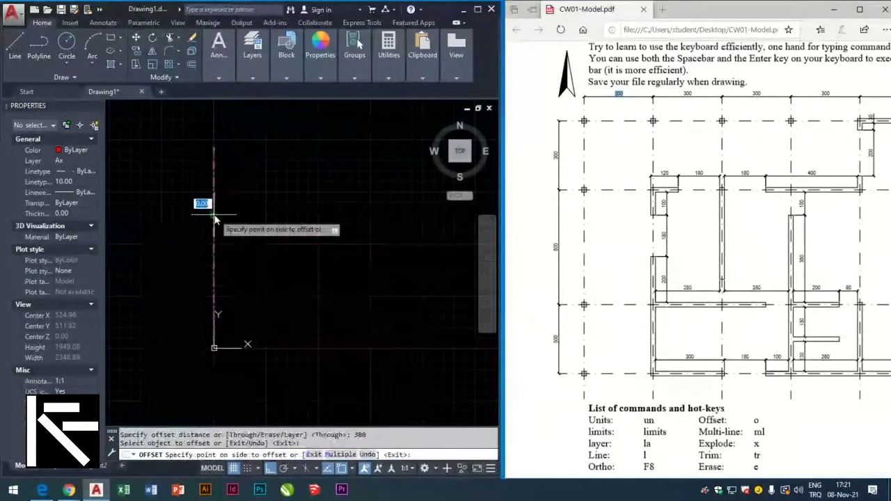
click(348, 216)
scroll(139, 259, down, 2)
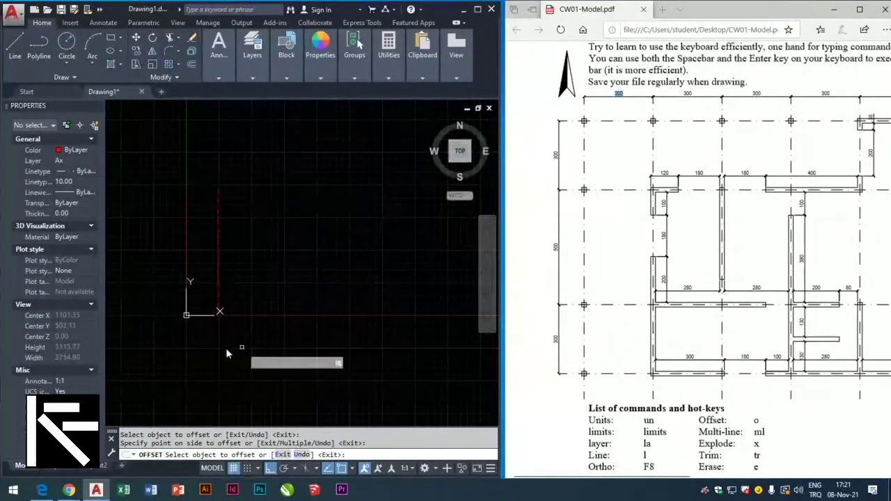
click(217, 224)
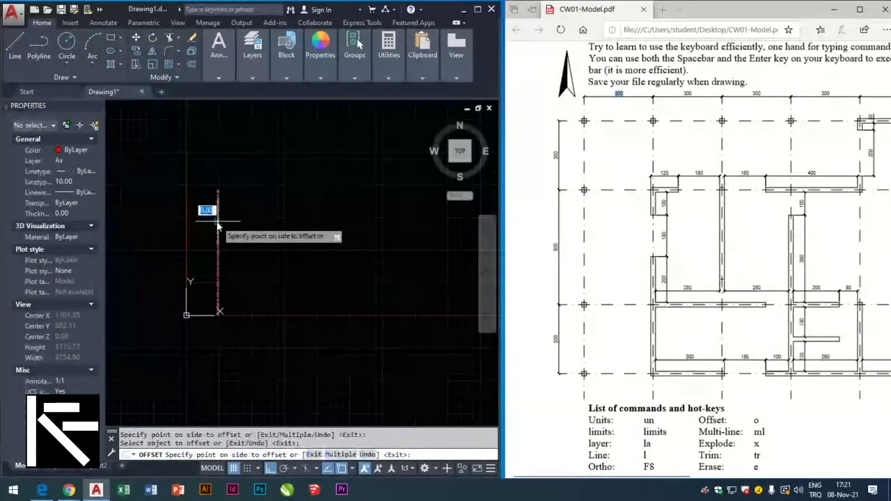
click(288, 217)
key(Escape)
key(Escape)
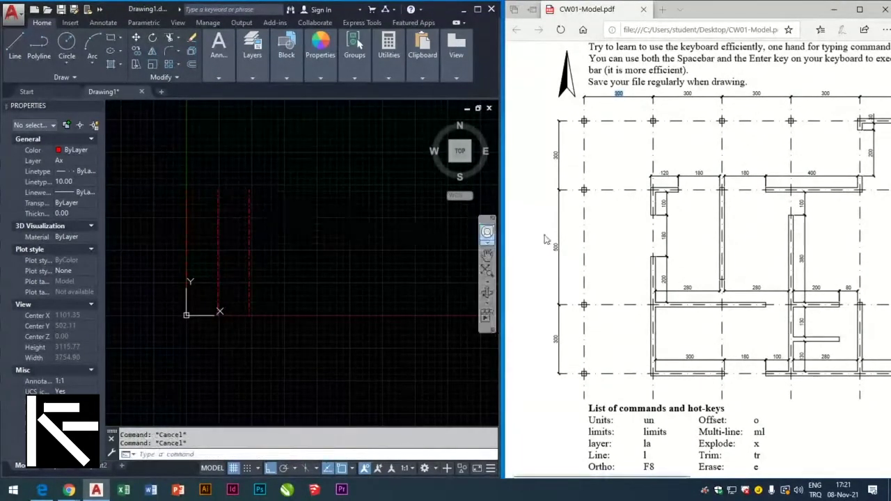
mouse_move(667, 474)
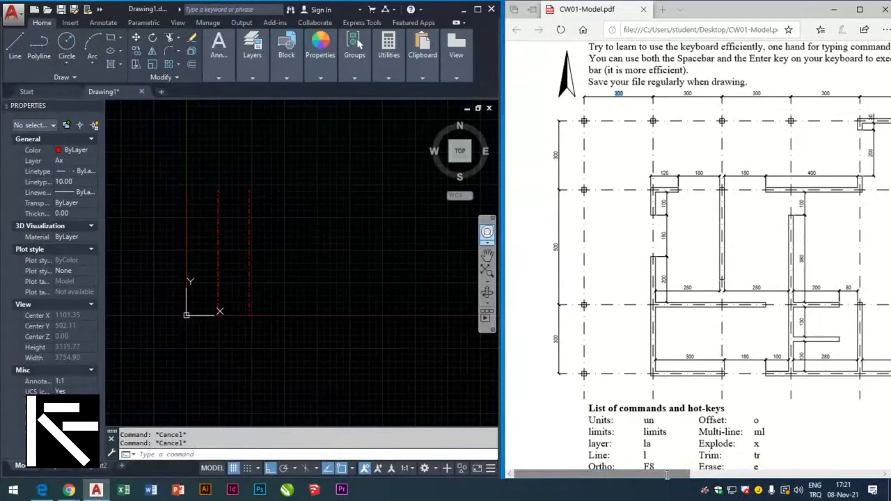
Add another vertical axis 300 units right of the rightmost one
drag(673, 473, 699, 473)
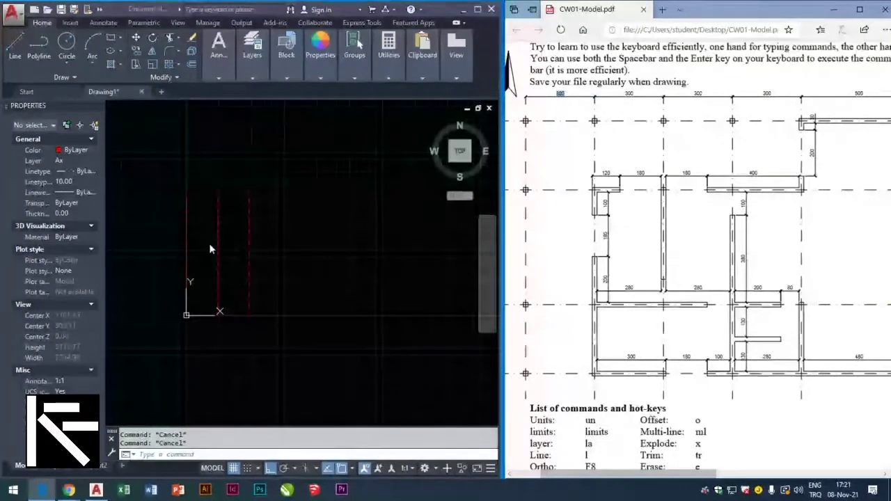
click(288, 197)
text(o)
key(Return)
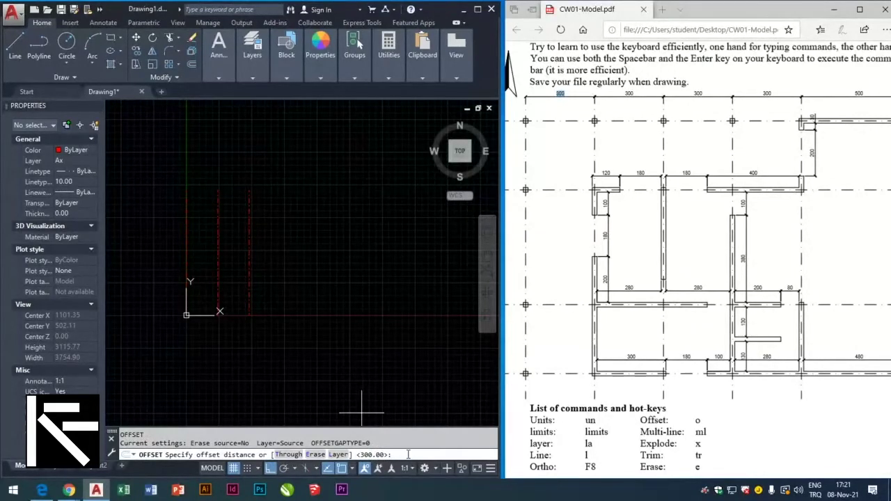
key(Return)
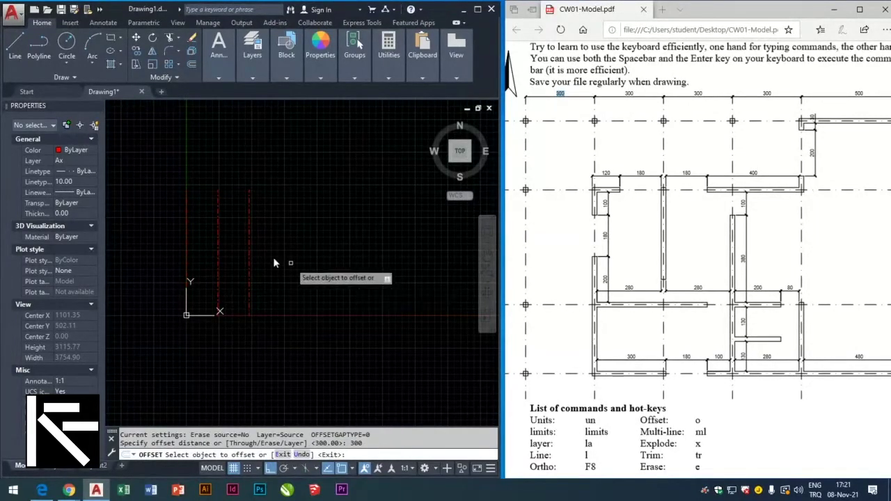
click(249, 229)
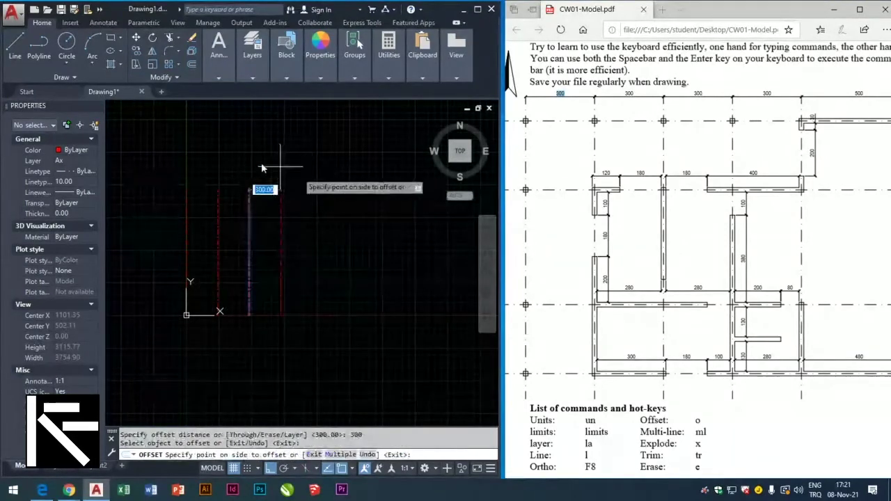
click(341, 250)
mouse_move(799, 63)
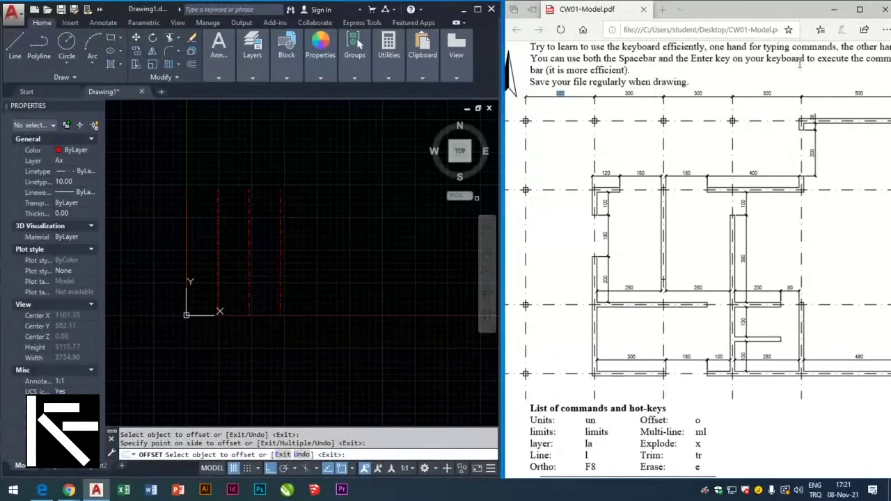
click(280, 197)
key(Escape)
key(Escape)
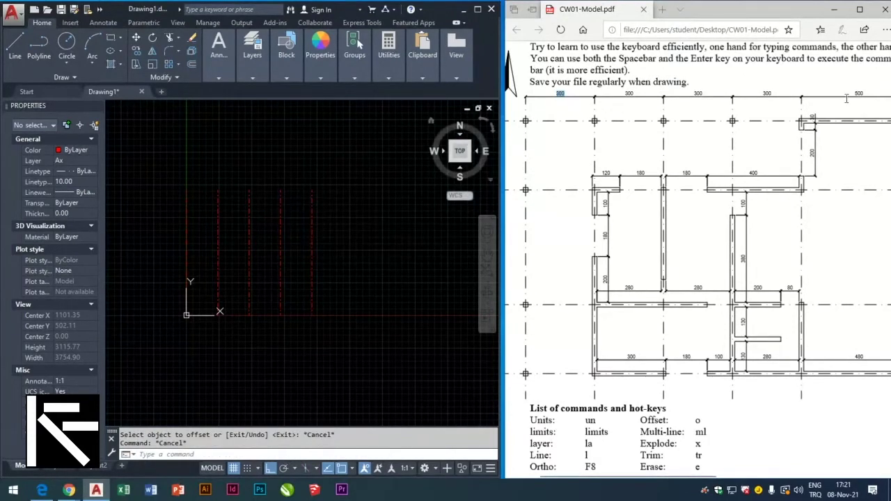
key(Escape)
Offset the rightmost axis 500 units right, then select all six vertical axes
key(Return)
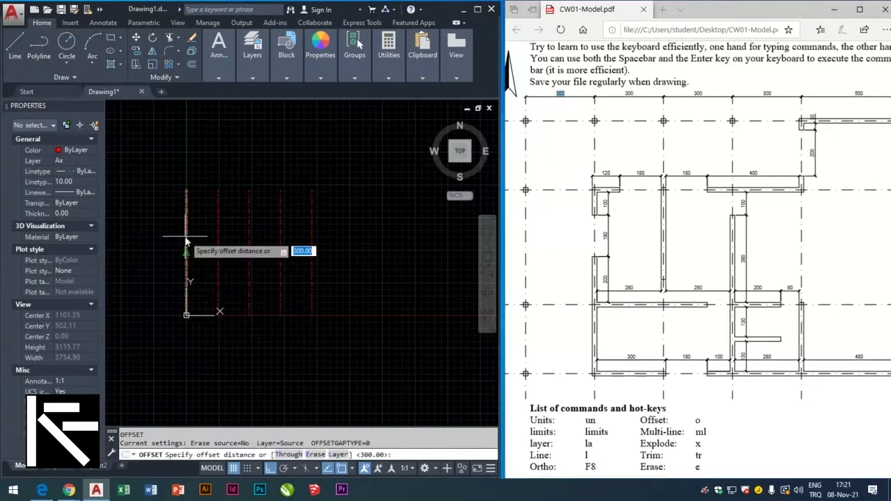
text(500)
key(Return)
click(312, 256)
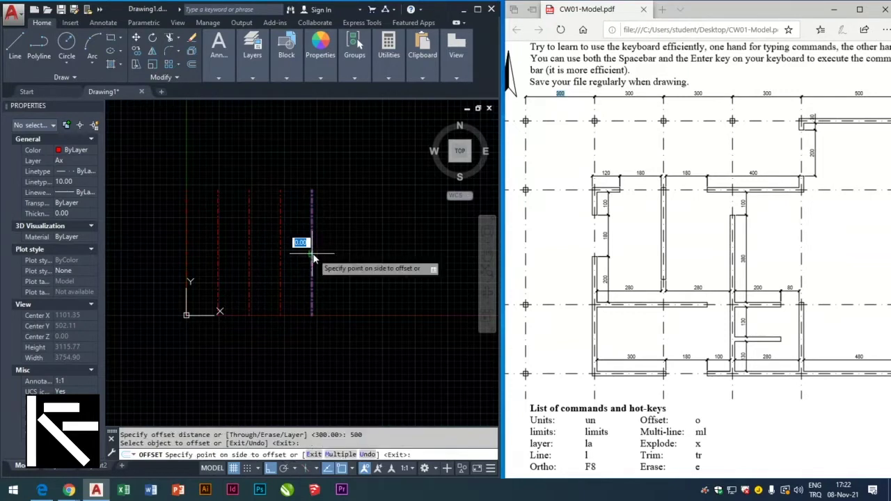
click(363, 261)
key(Escape)
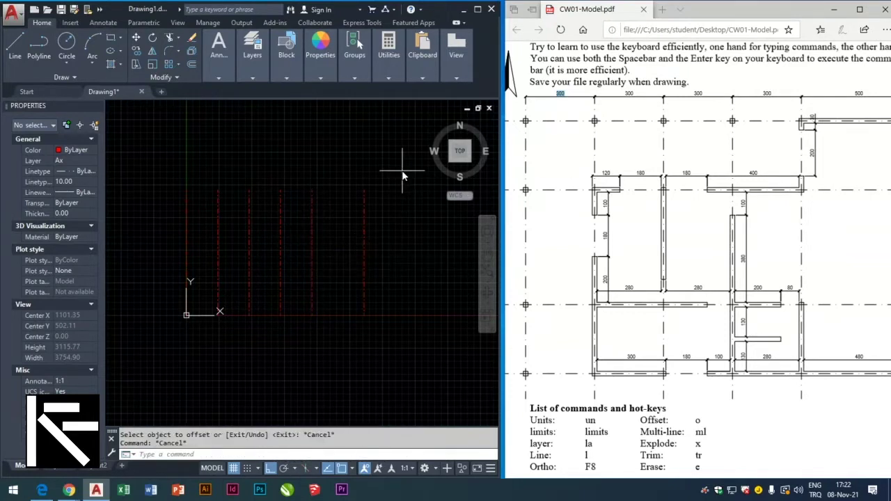
click(403, 174)
click(117, 235)
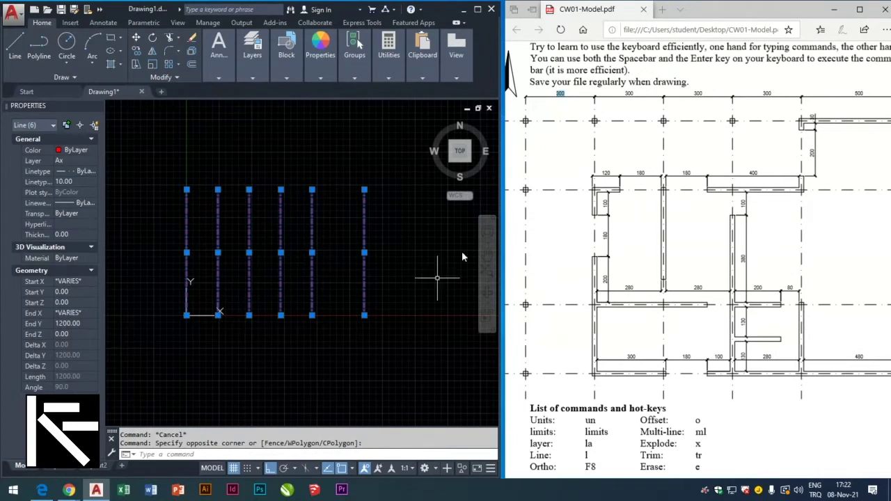
key(Escape)
text(e)
key(Return)
click(383, 165)
click(160, 226)
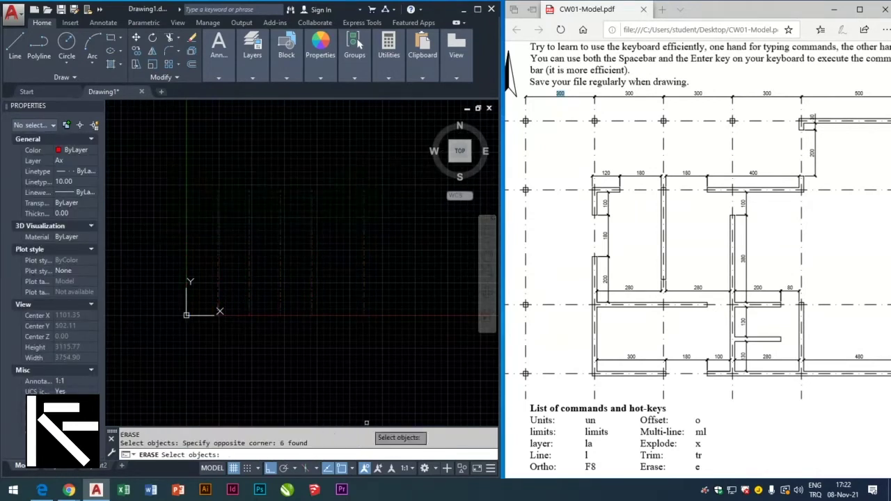
key(Escape)
key(Escape)
middle_drag(281, 339, 284, 355)
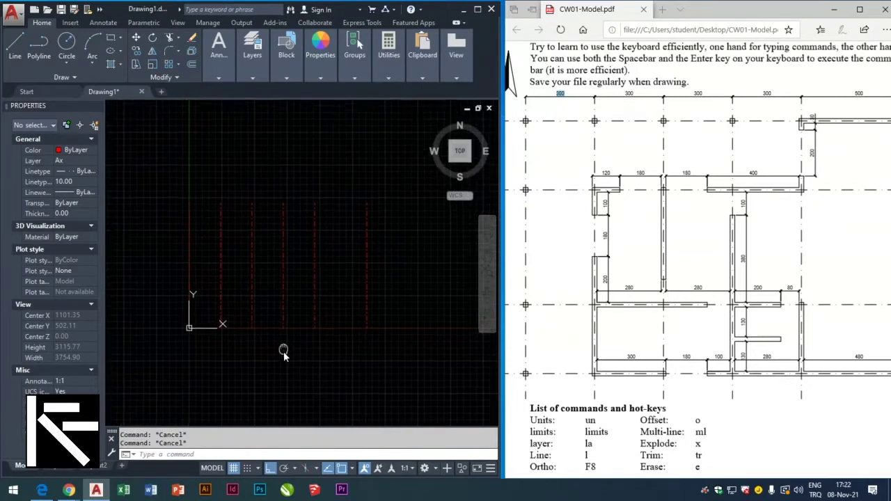
click(728, 320)
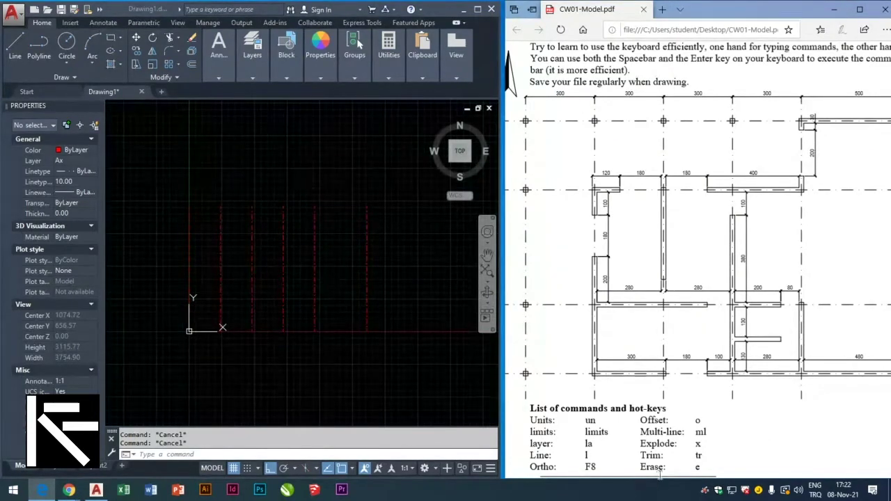
drag(659, 475, 632, 474)
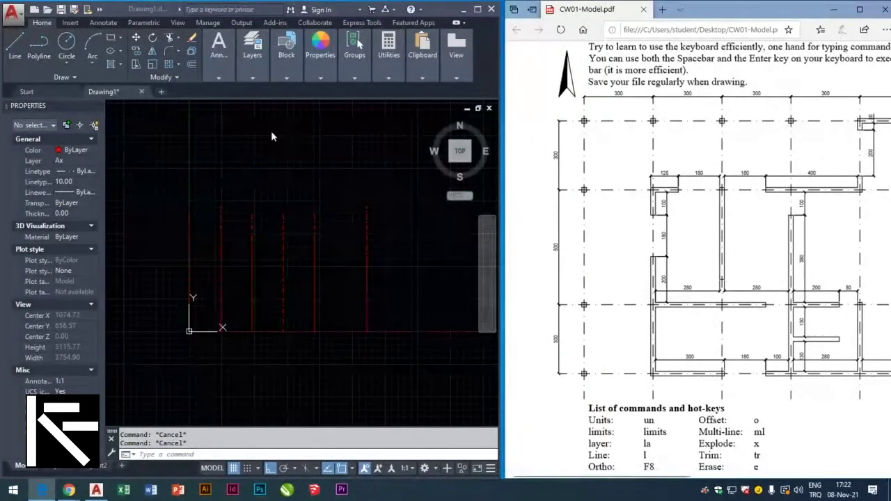
Draw a horizontal axis line 20 units long running right from the origin
click(133, 12)
text(l)
key(Return)
click(188, 333)
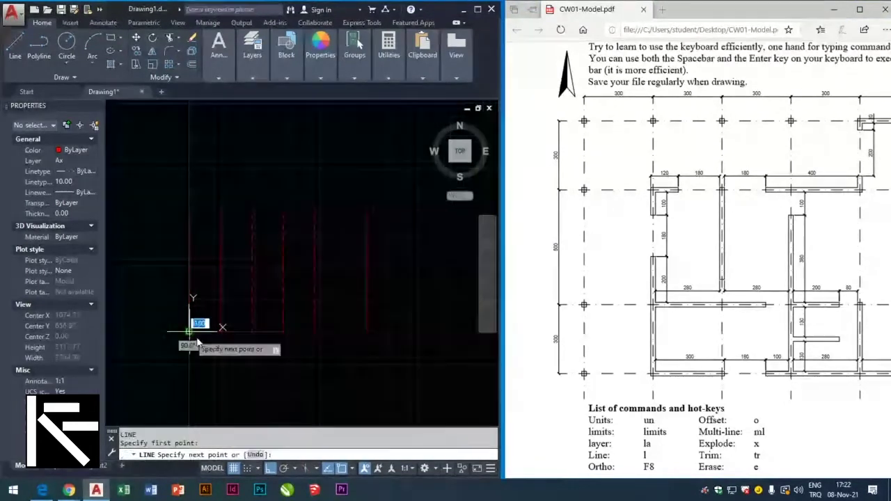
text(2)
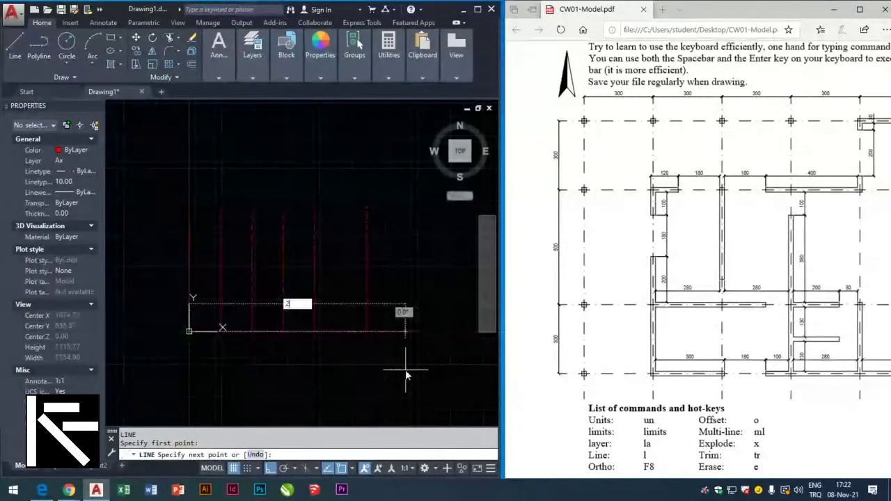
text(0)
key(Return)
key(Escape)
key(Escape)
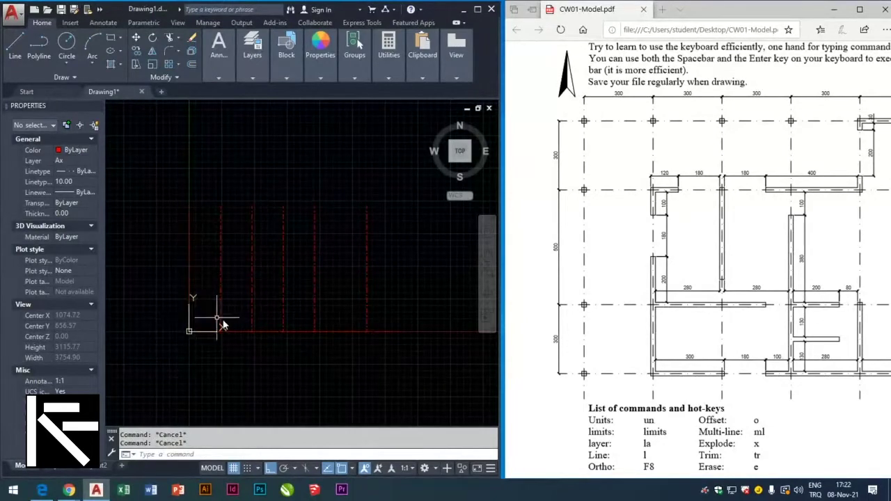
Offset the base axis upward twice at 300 units, giving axes at 300 and 600
text(o)
key(space)
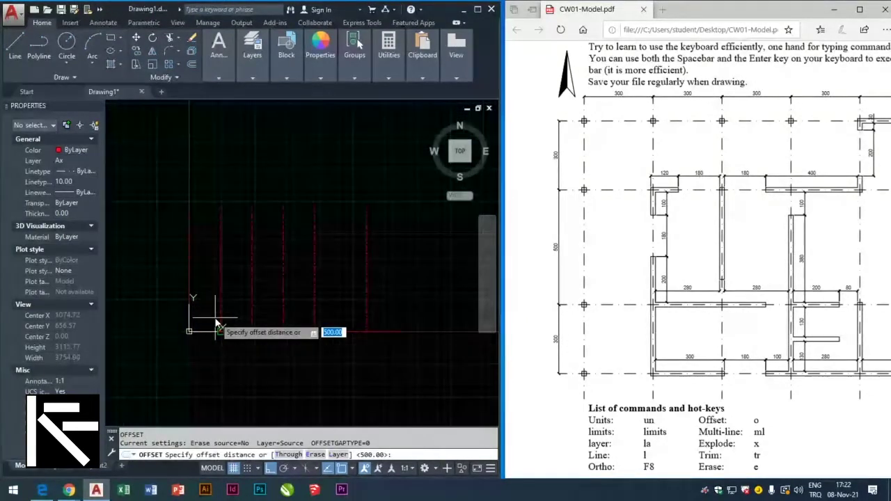
text(300)
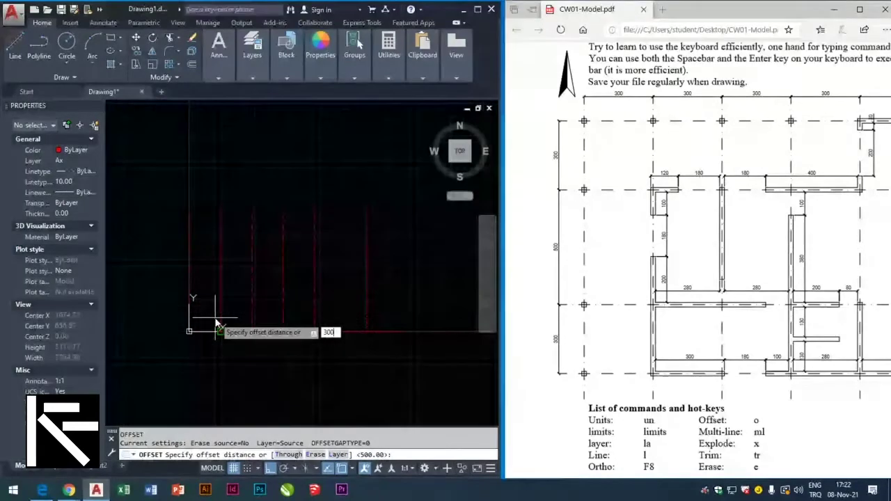
key(space)
click(398, 334)
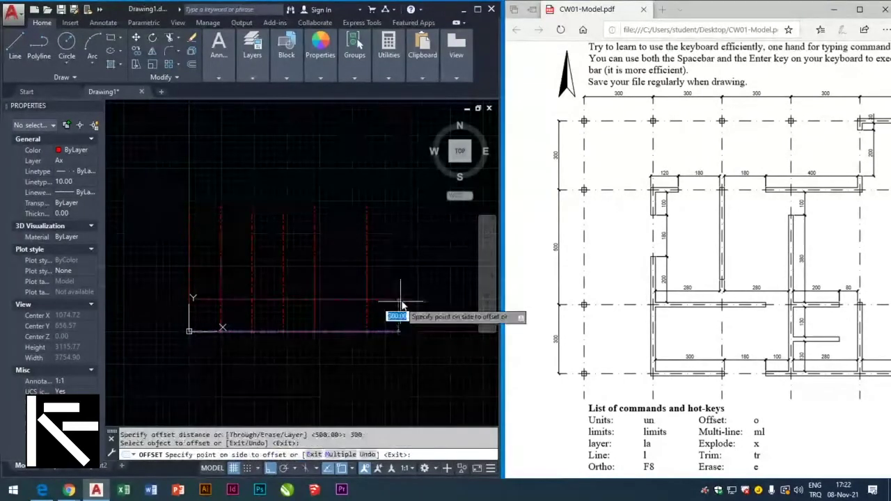
click(398, 292)
click(391, 299)
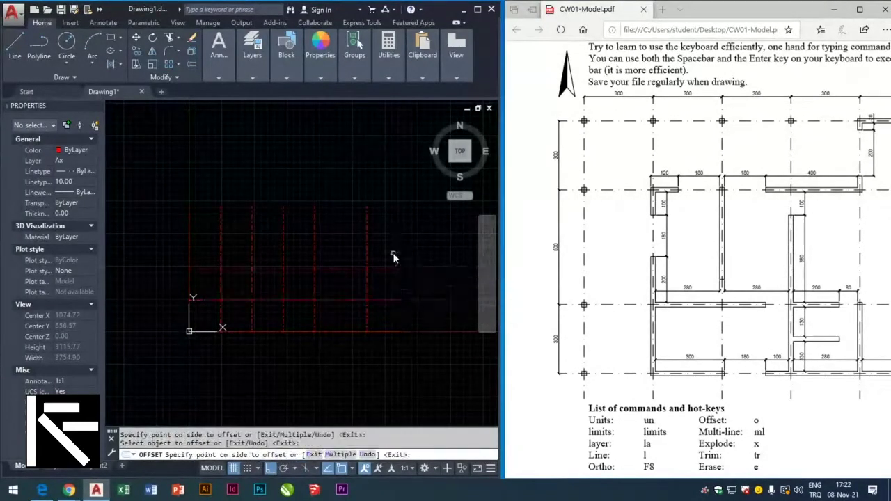
click(393, 255)
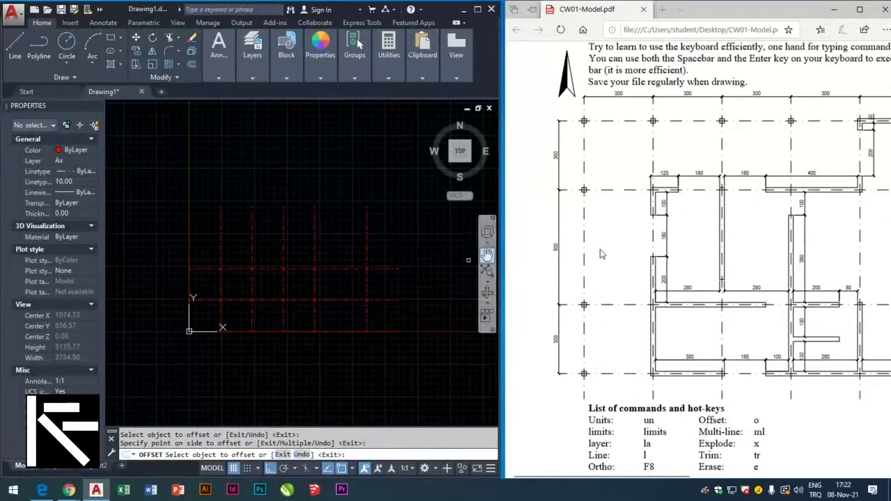
key(Escape)
Start an Erase selection window on the grid, then cancel it
key(Escape)
text(e)
key(space)
key(Escape)
key(Escape)
click(402, 249)
key(Escape)
Erase the extra horizontal axis at 600 with a crossing window, undoing one mistaken erase
text(e)
key(space)
click(398, 248)
key(Escape)
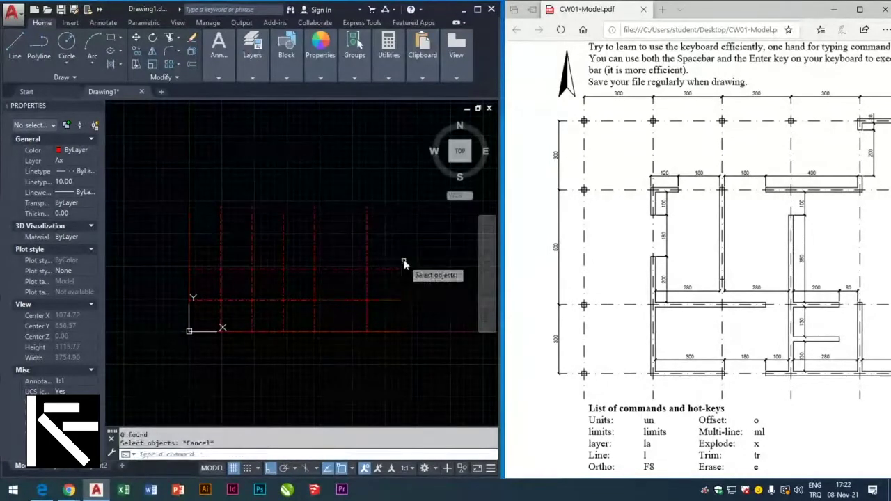
click(404, 251)
click(390, 283)
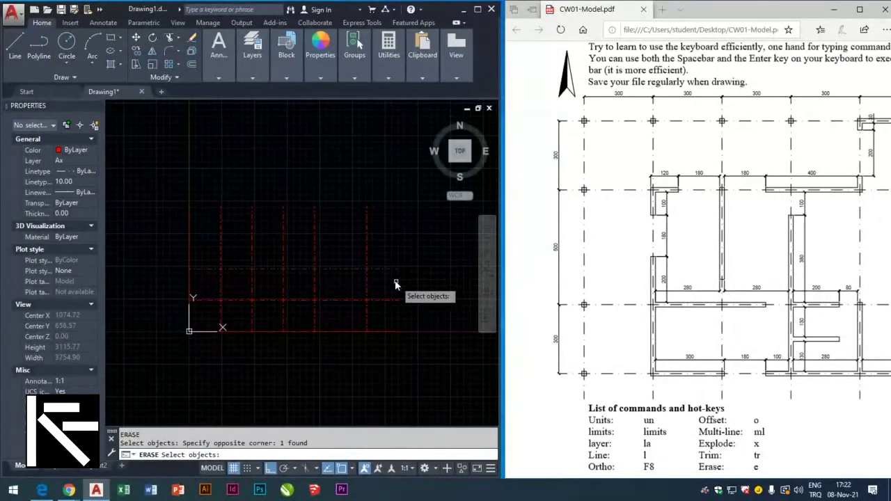
key(Return)
key(ctrl+z)
click(416, 252)
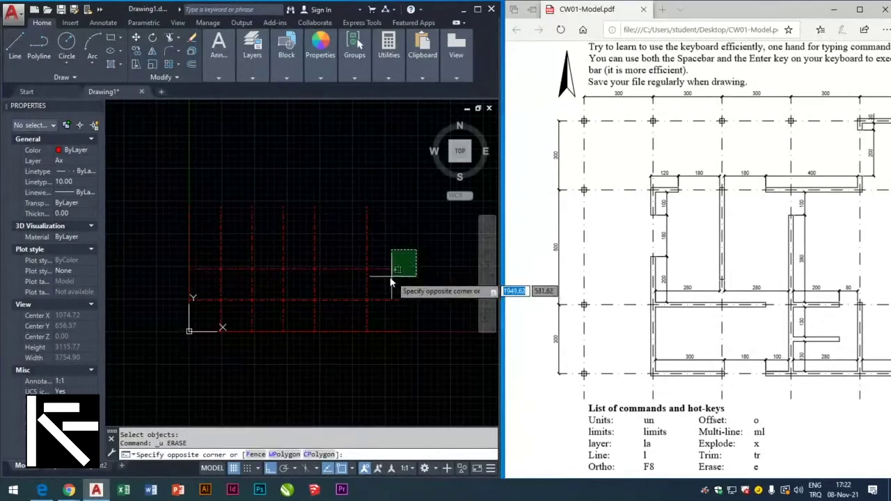
click(390, 279)
key(Return)
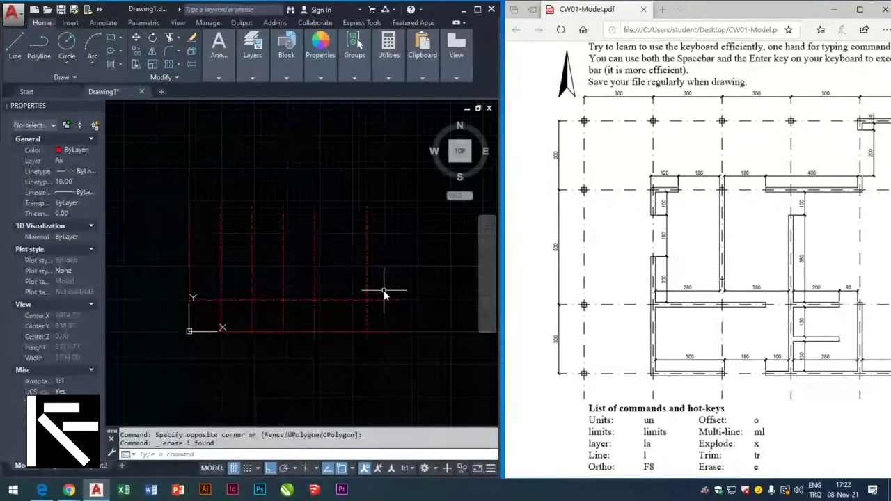
key(Escape)
key(Escape)
Offset the bottom horizontal axis 500 units upward
text(o)
key(Return)
text(500)
key(Return)
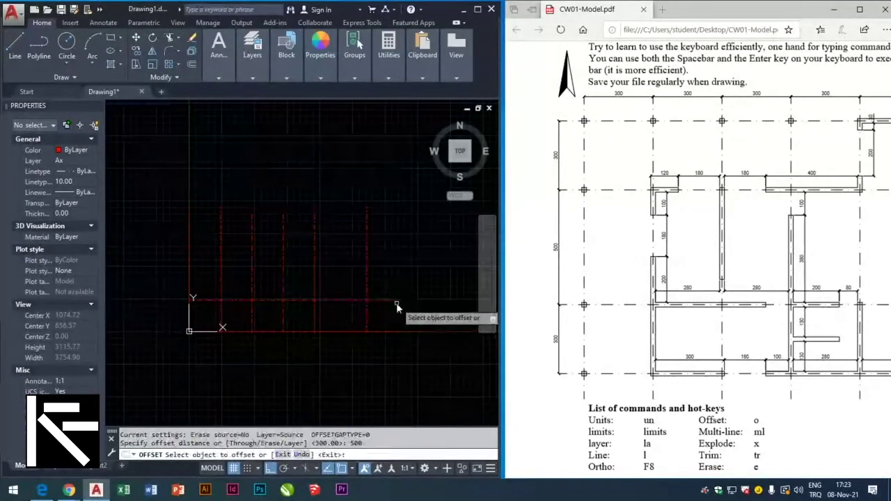
click(396, 301)
click(403, 254)
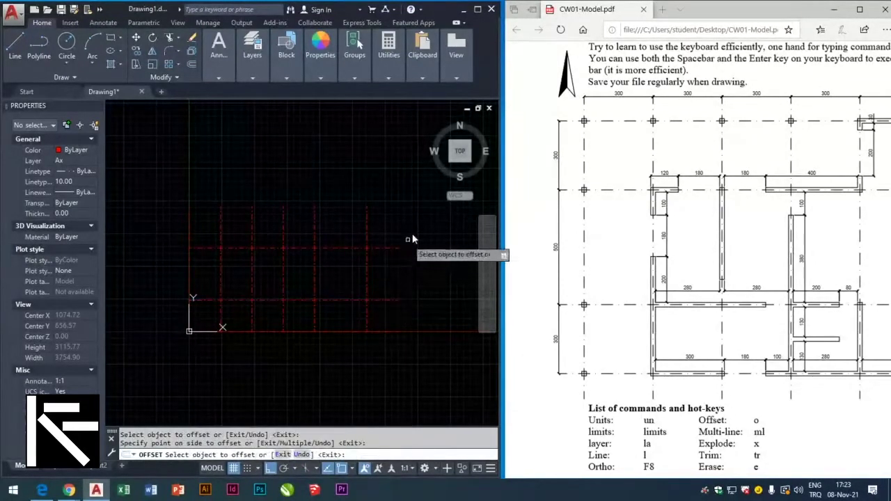
key(Escape)
key(Escape)
Offset the newest horizontal axis 300 units higher and save the drawing
text(o)
key(Return)
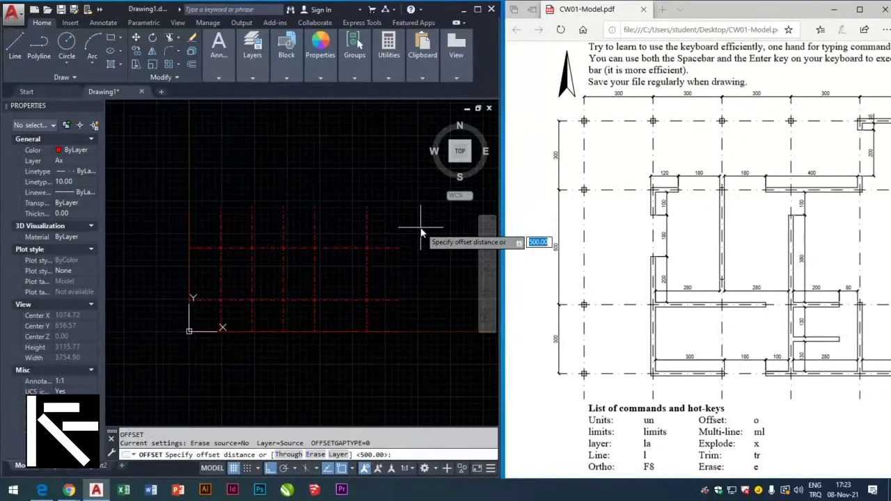
key(Return)
click(382, 248)
click(391, 237)
key(Escape)
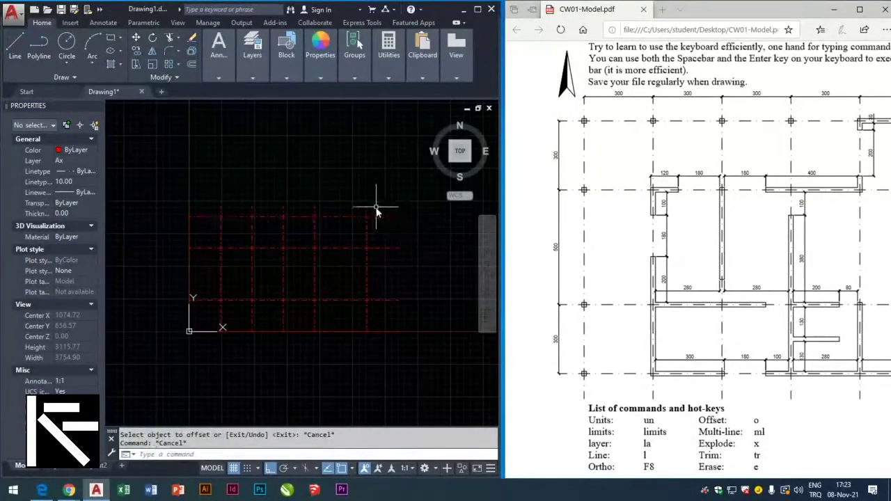
key(ctrl+s)
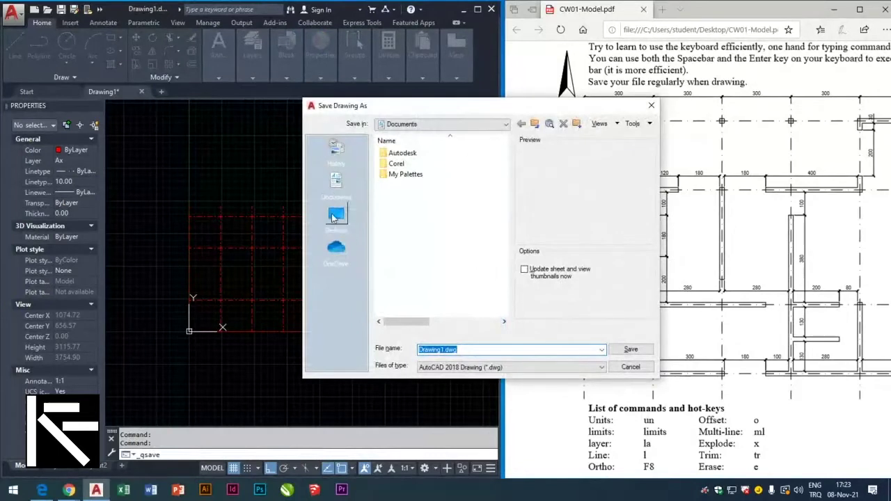
Save the drawing to the Desktop with the file name CW01
click(334, 217)
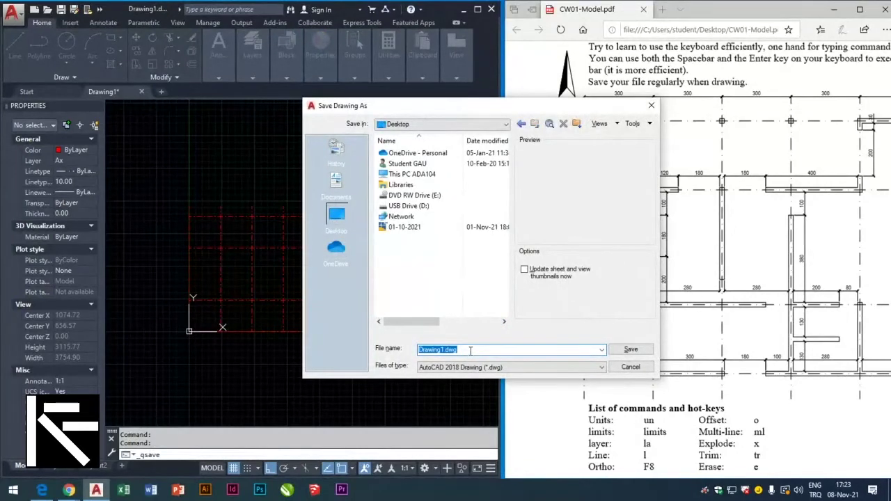
text(CW01)
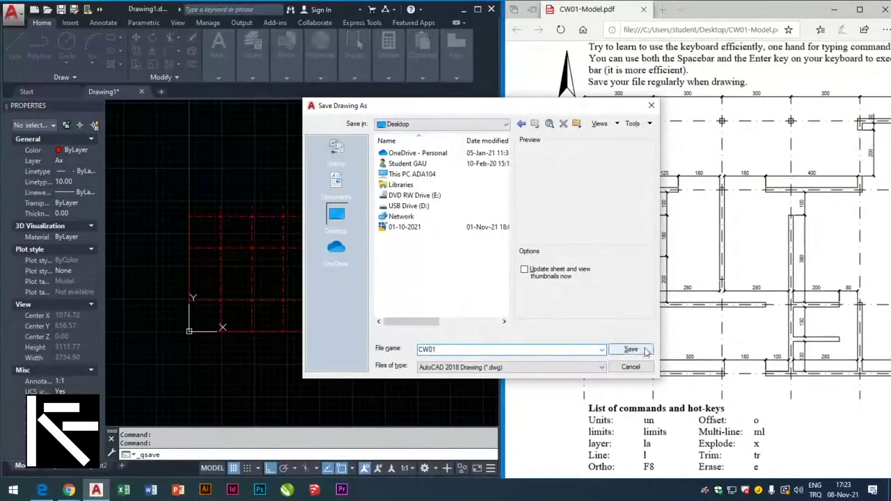
click(630, 349)
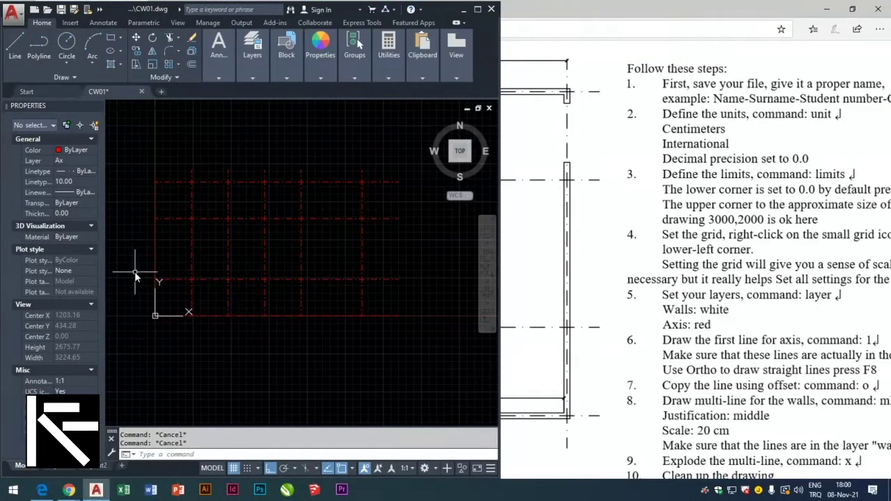
Dock the instructions PDF on the right half and scroll to its 'Follow these steps' list
click(42, 489)
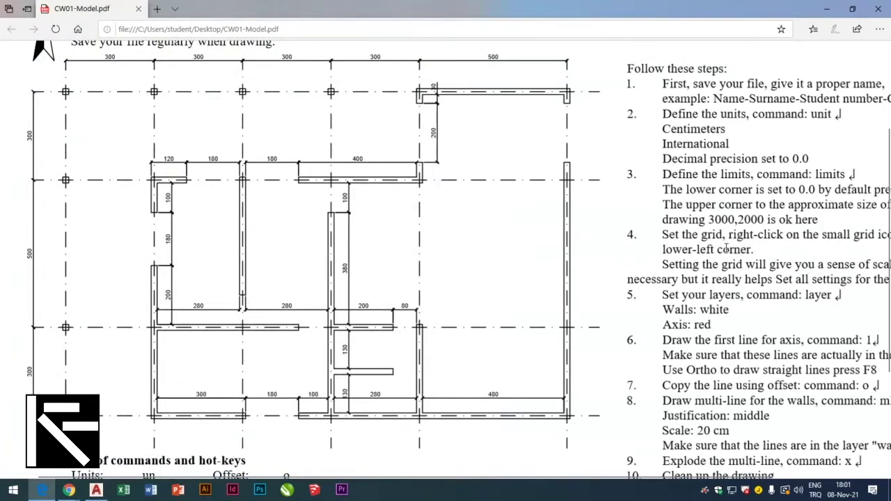
drag(341, 7, 890, 7)
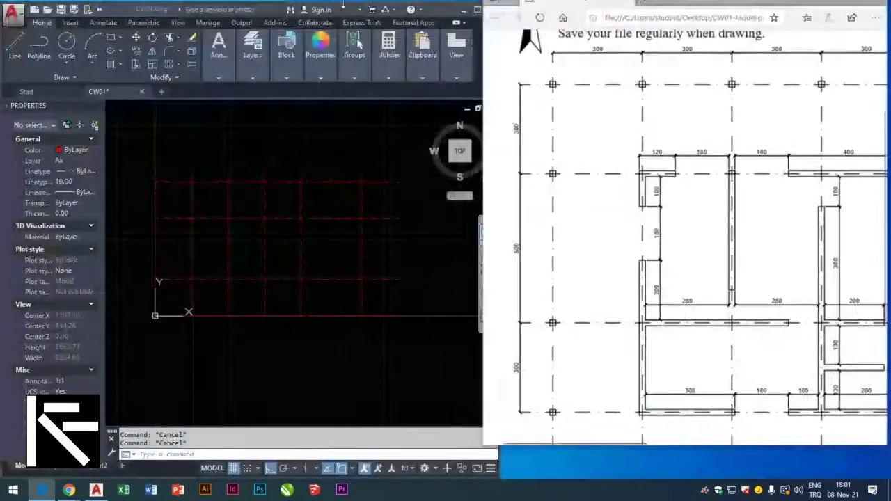
ctrl+scroll(744, 276, up, 5)
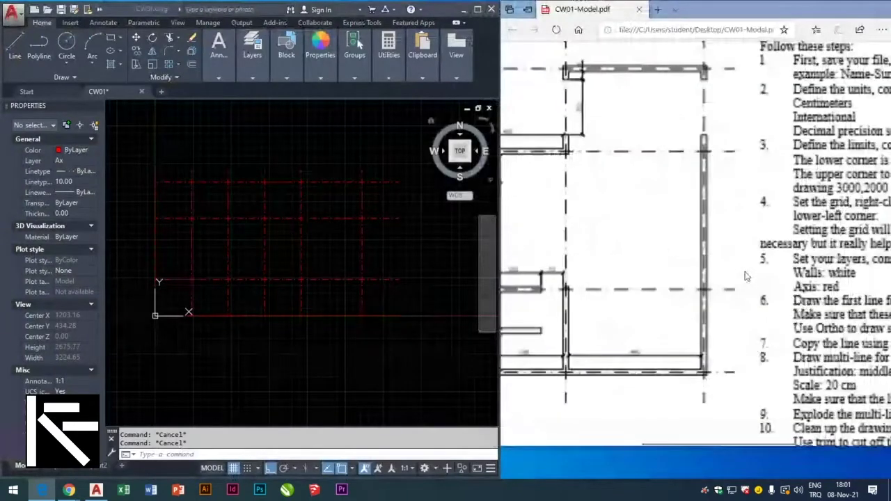
ctrl+scroll(745, 277, down, 1)
drag(760, 44, 557, 264)
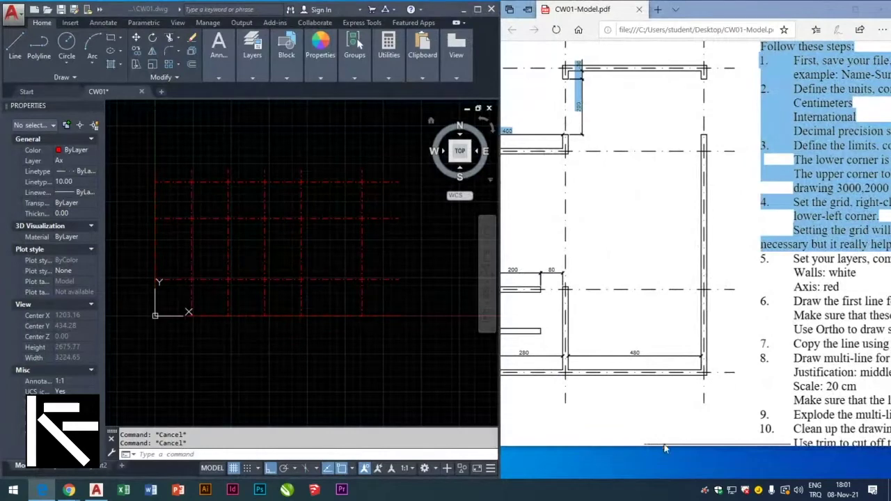
scroll(669, 449, right, 3)
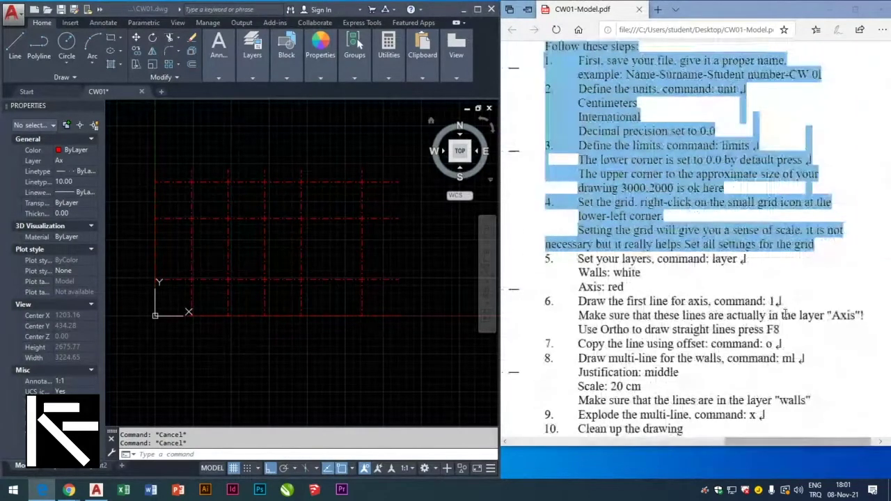
click(811, 290)
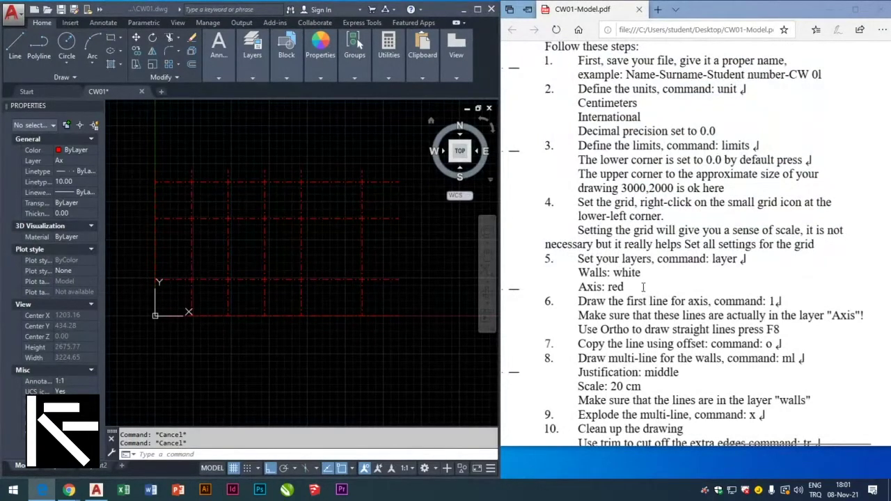
click(117, 13)
Open the layer manager with LA and add a new layer named Duvar
click(246, 155)
click(244, 151)
text(LA)
key(Return)
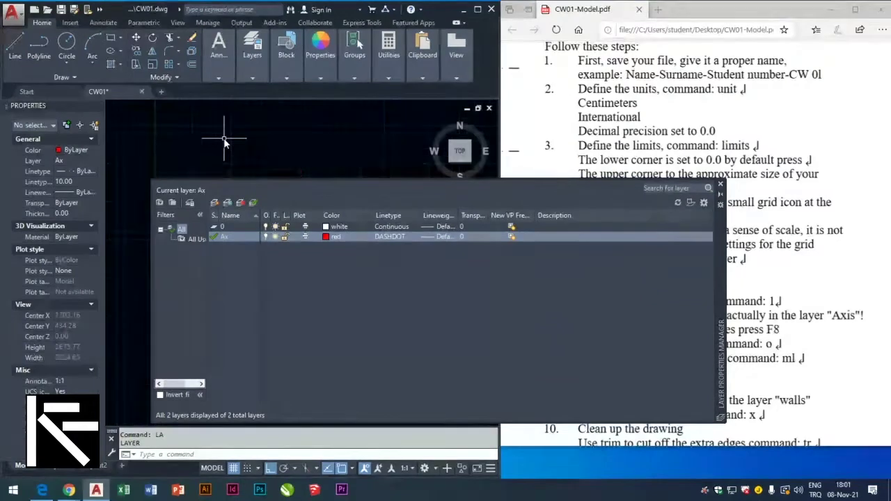
click(216, 204)
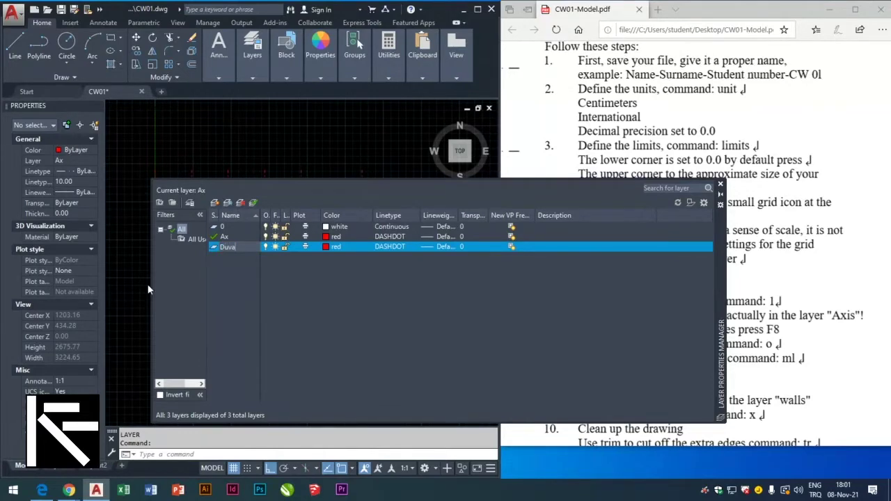
text(Duvar)
Set the Duvar layer's colour to white and its linetype to Continuous
click(326, 247)
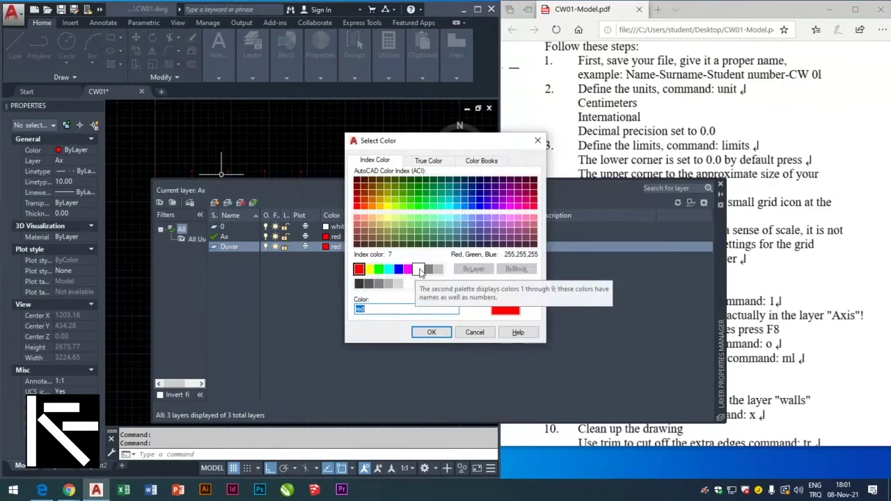
click(419, 272)
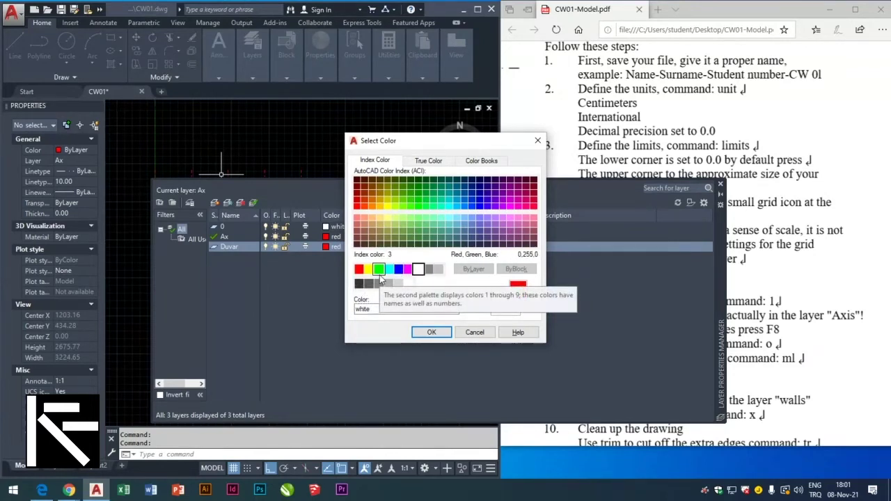
click(432, 332)
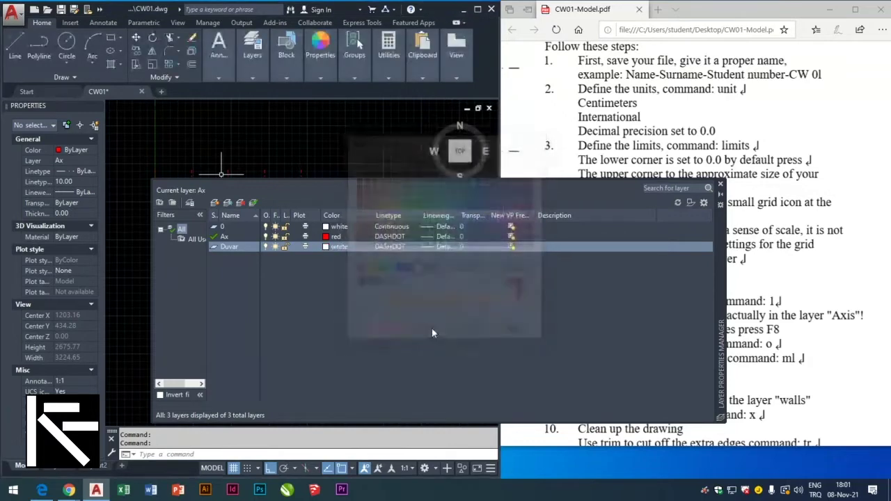
click(393, 248)
click(375, 217)
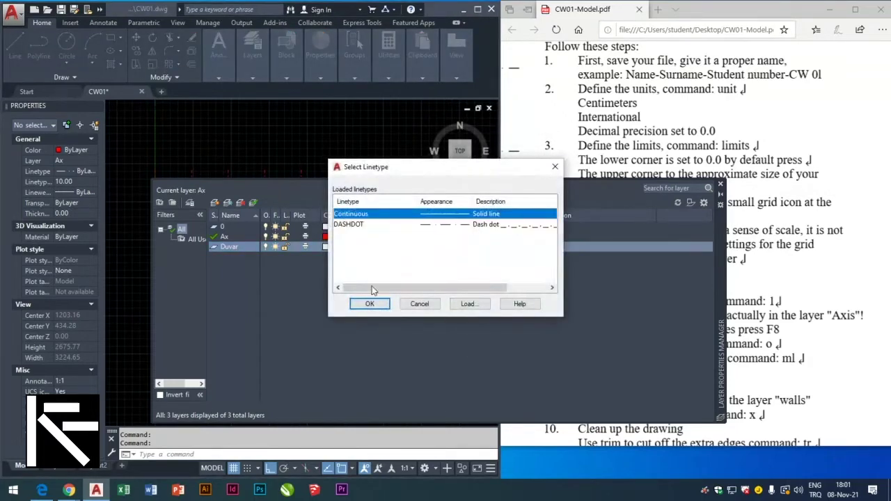
click(370, 303)
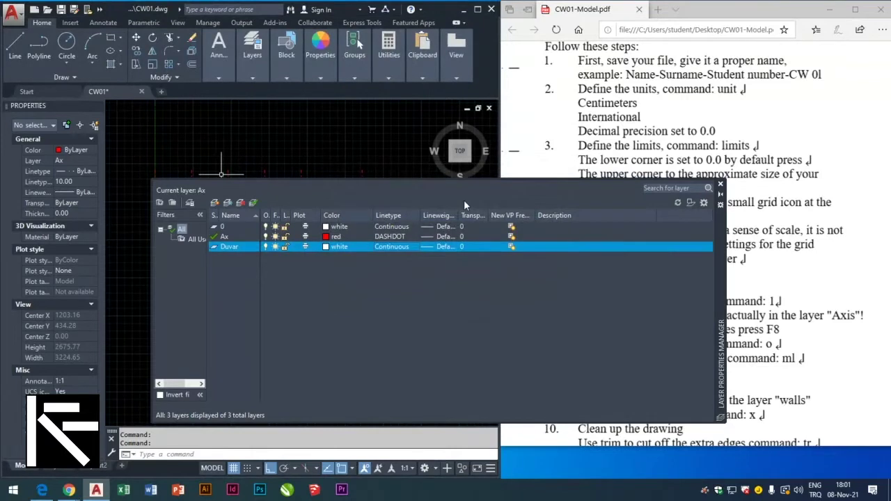
double_click(460, 208)
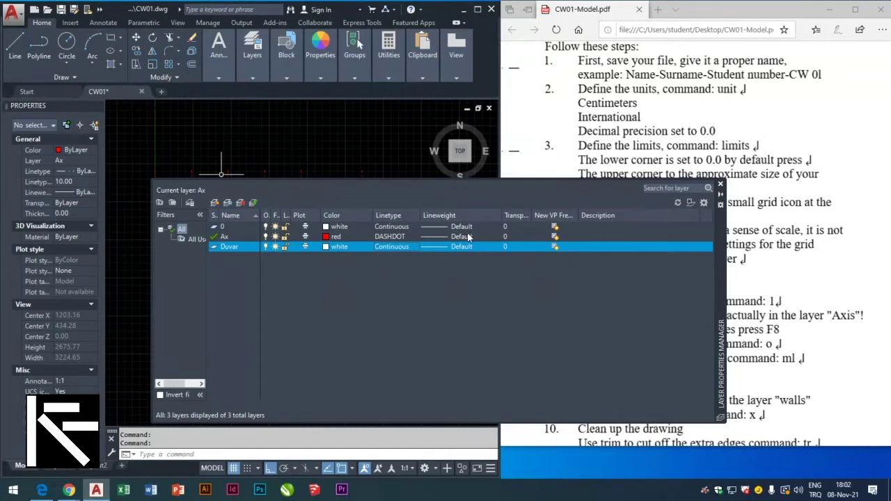
click(721, 184)
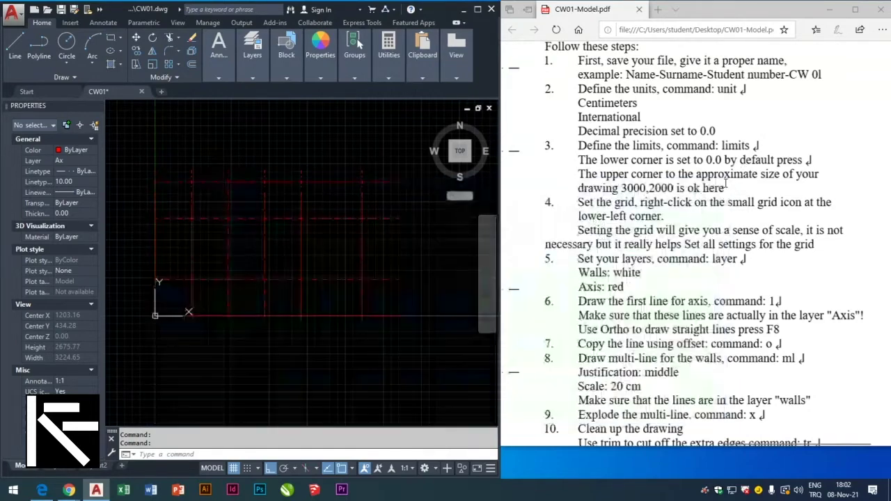
In the Plot dialog, choose DWF6 ePlot.pc3 as the printer
key(ctrl+o)
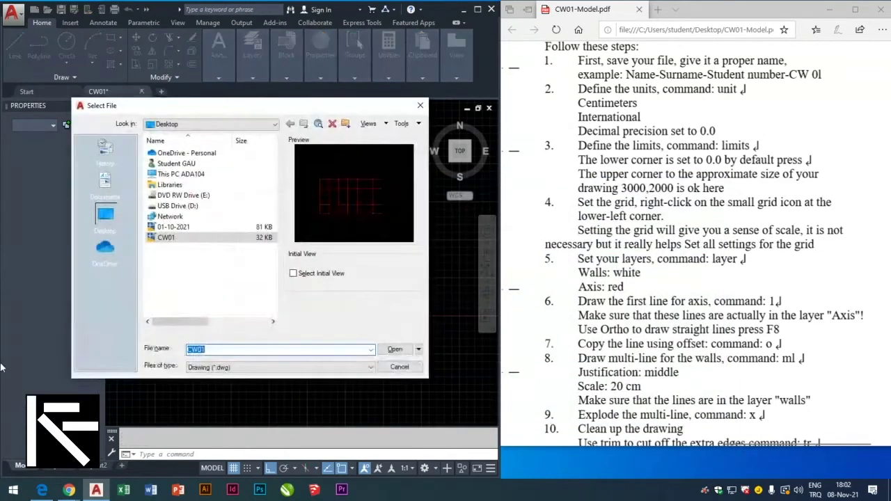
key(Escape)
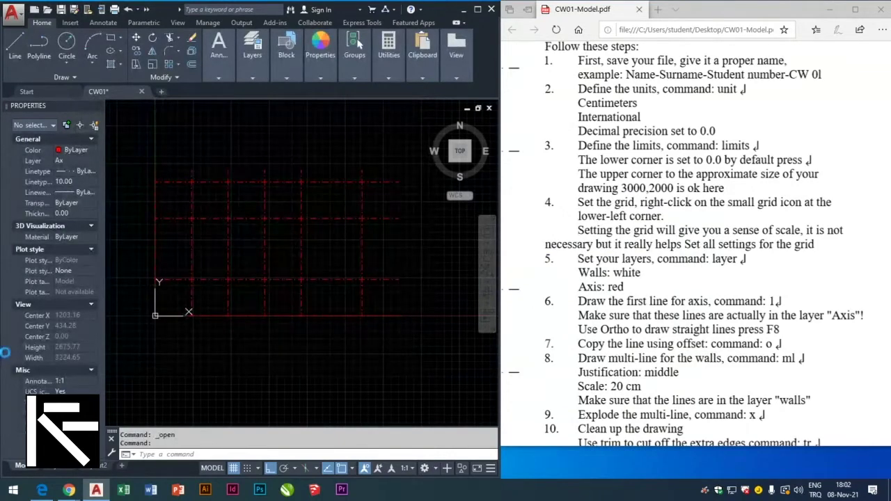
key(ctrl+p)
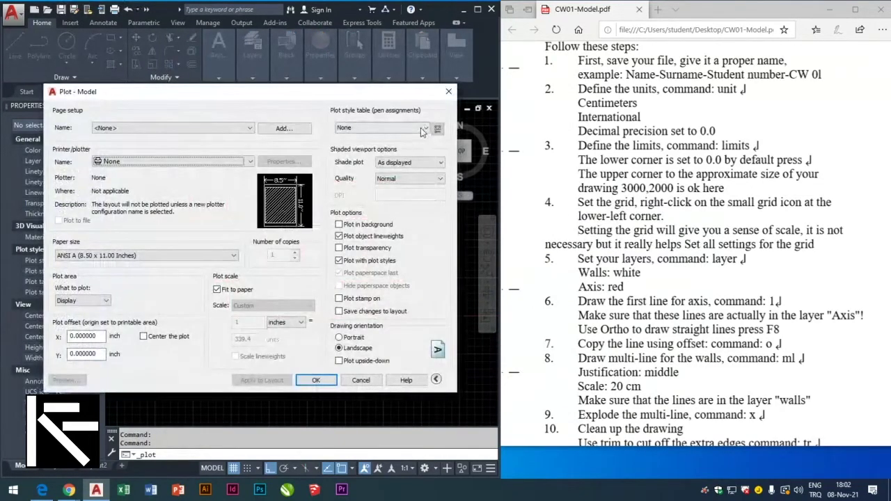
click(424, 128)
click(184, 161)
click(185, 161)
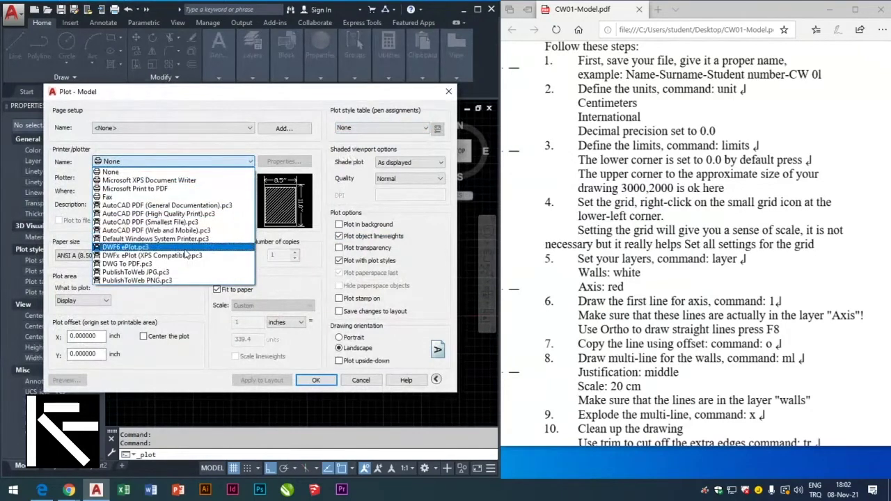
click(184, 247)
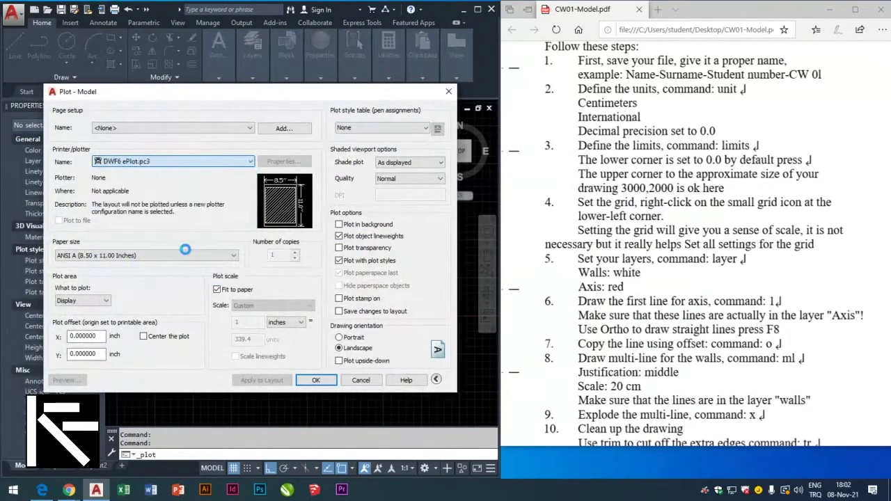
Select DWF Virtual Pens.ctb as the plot style table and assign it to all layouts
click(422, 127)
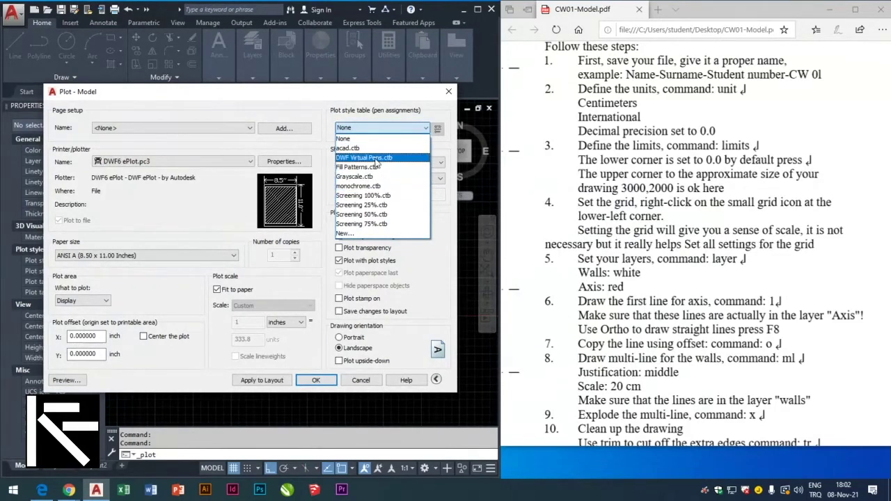
click(381, 158)
click(257, 269)
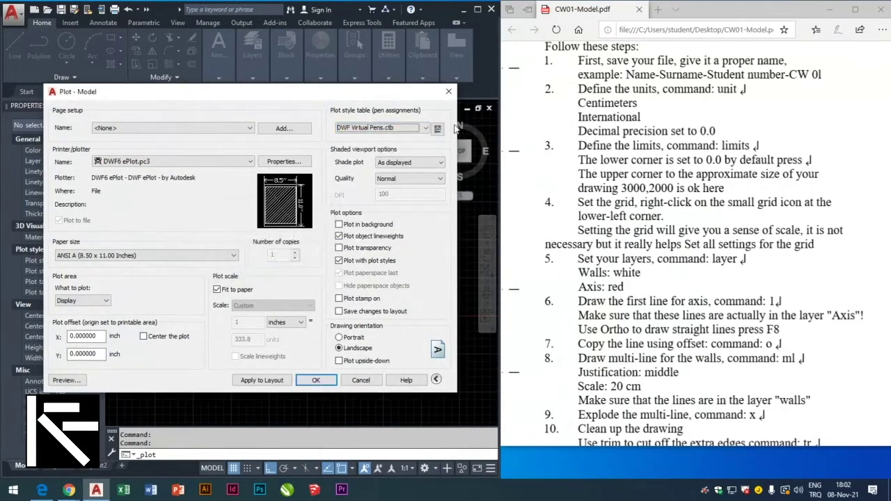
click(437, 129)
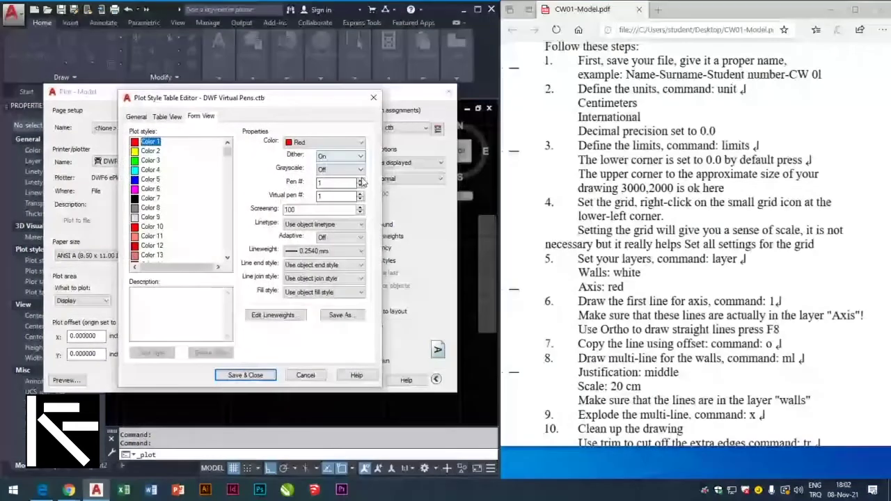
Review the lineweight, line end, line join and fill style options without changing them
click(341, 251)
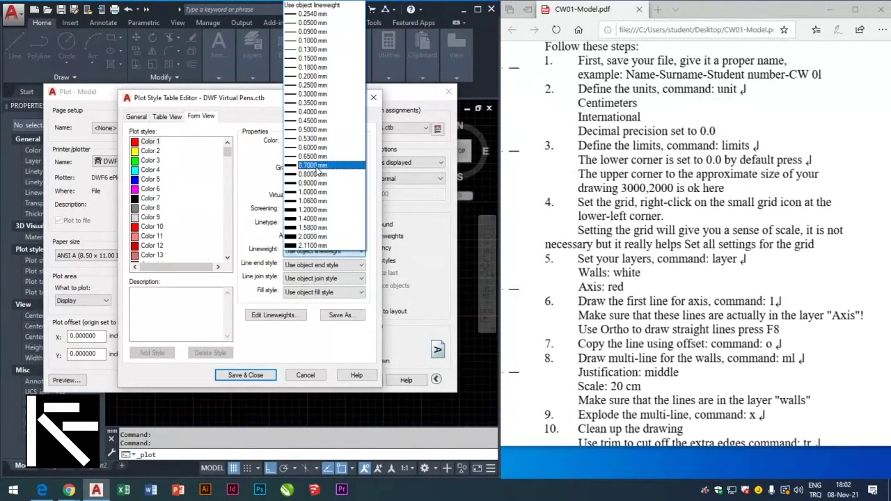
click(255, 208)
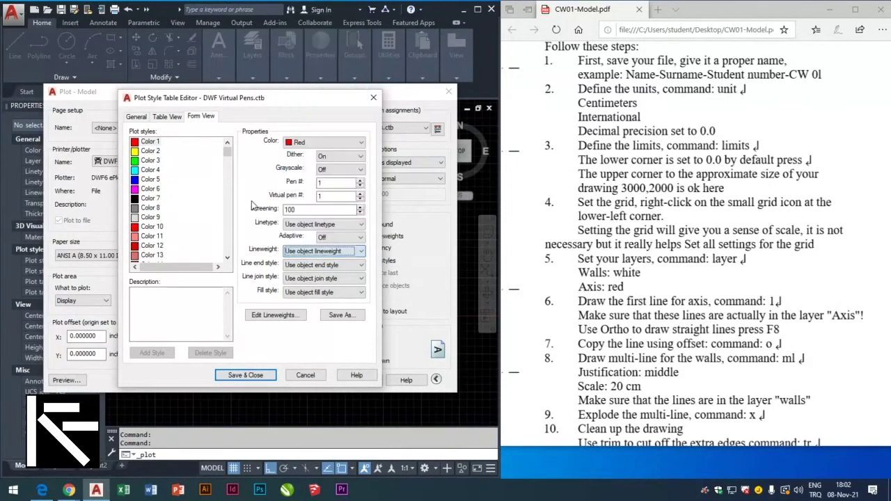
click(356, 265)
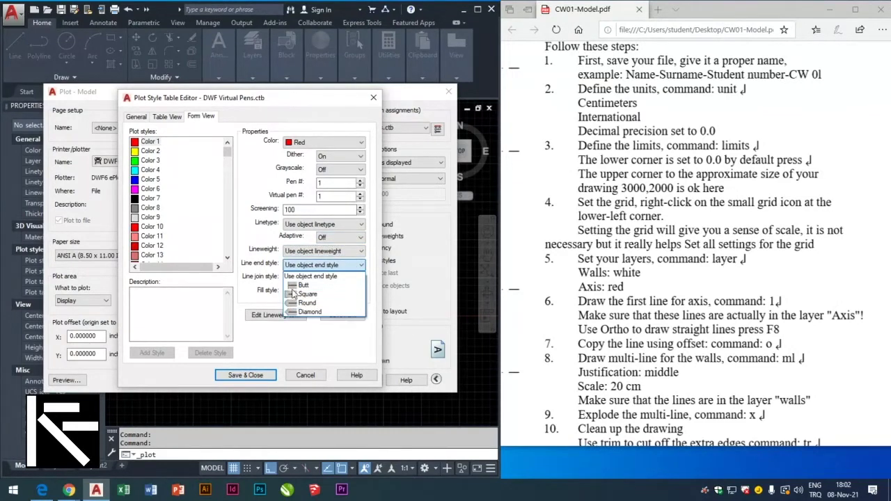
click(311, 276)
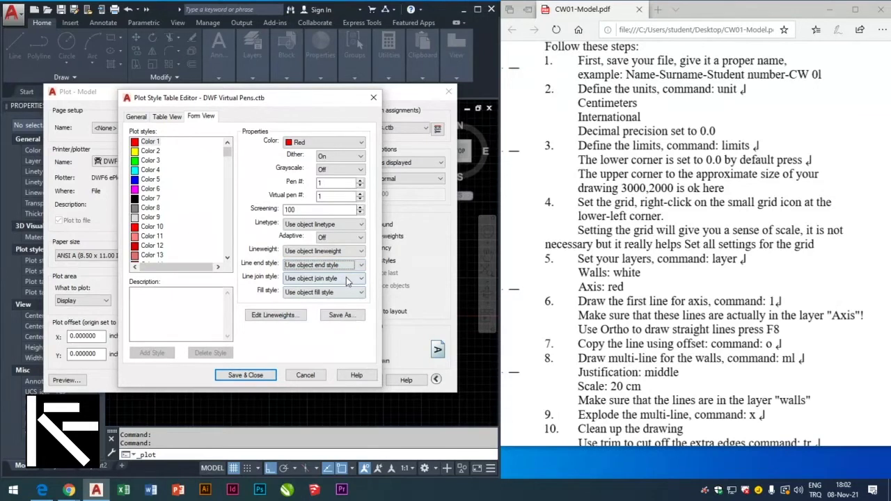
click(322, 278)
click(312, 289)
click(357, 292)
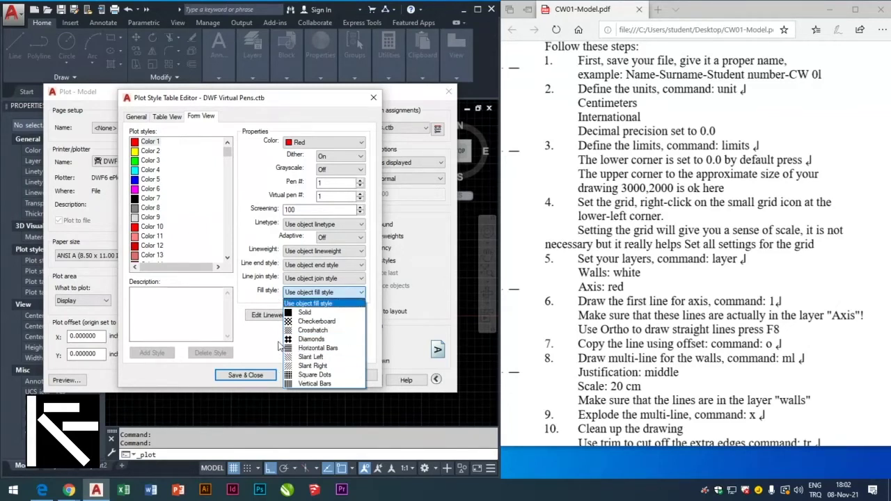
click(305, 375)
Close the plot style table editor without saving, then close the Plot dialog
click(443, 285)
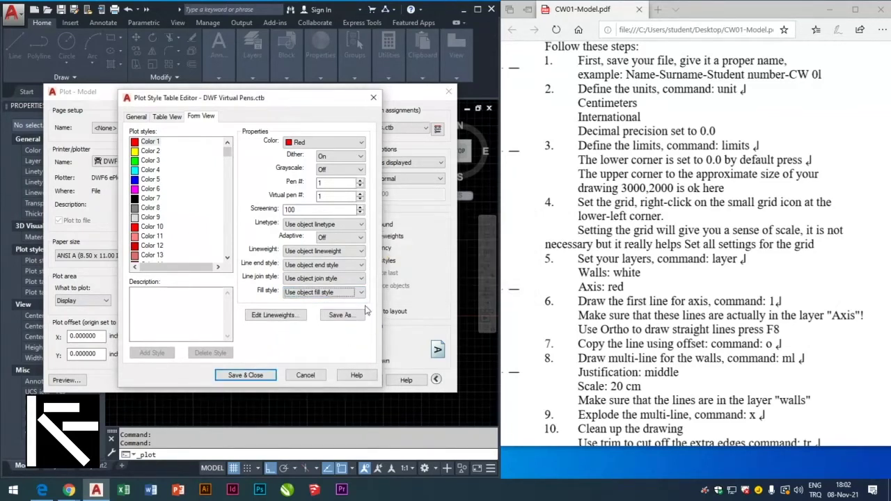
click(305, 376)
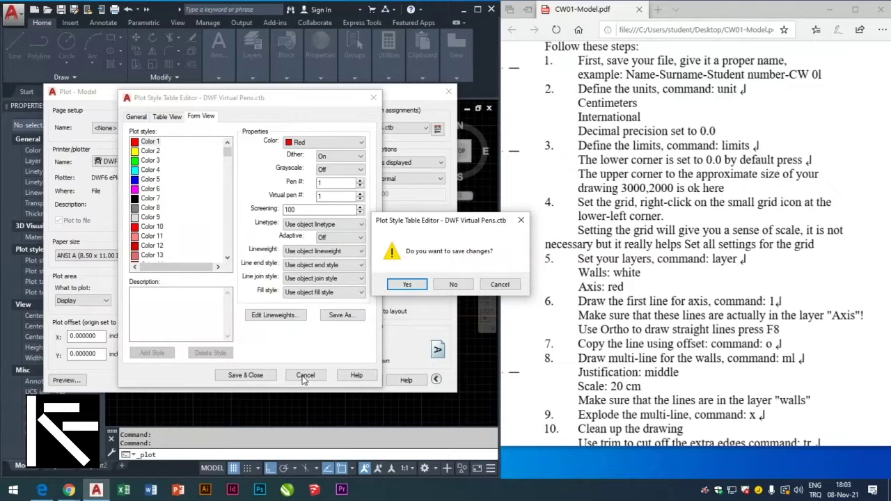
key(Escape)
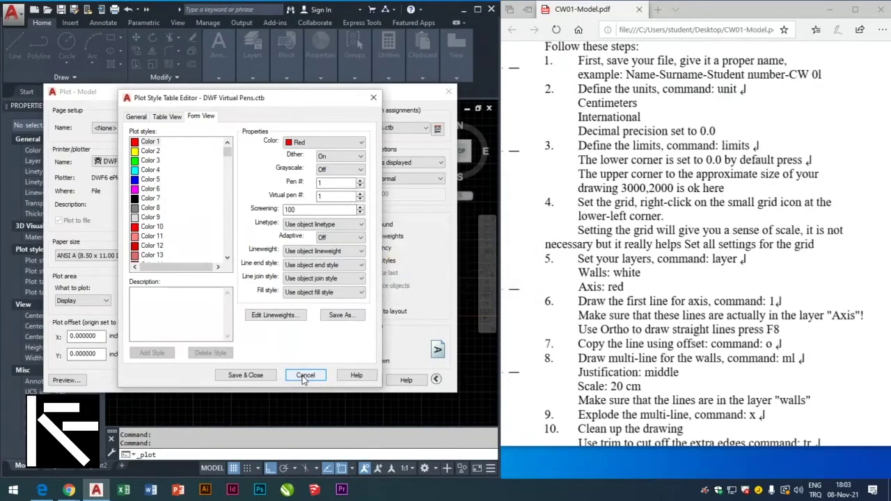
scroll(167, 161, down, 6)
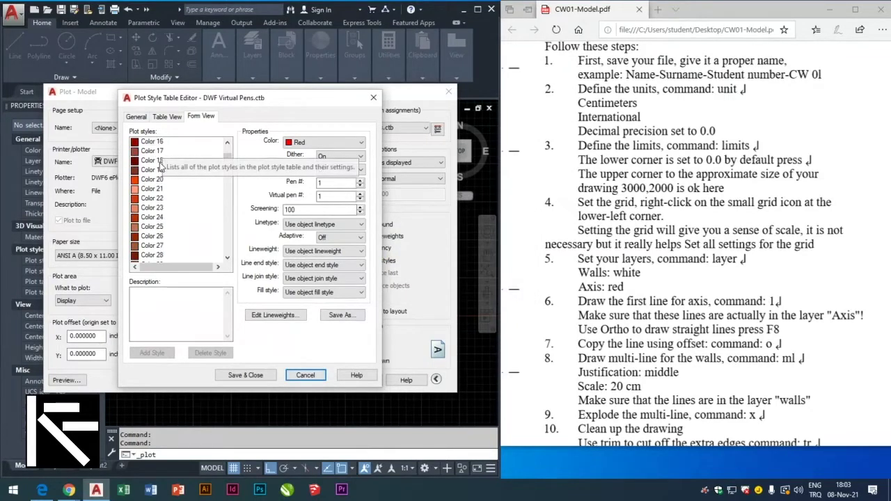
scroll(165, 195, down, 6)
scroll(164, 219, down, 5)
scroll(165, 220, up, 10)
scroll(165, 220, up, 7)
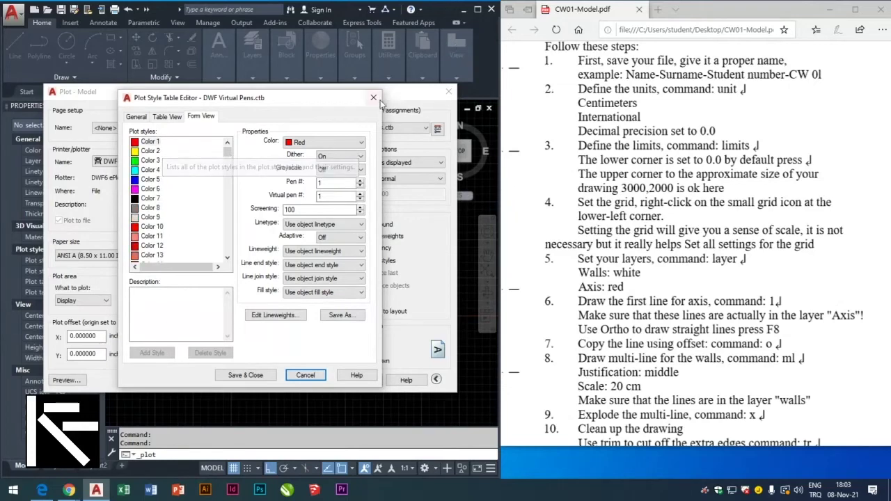
click(373, 98)
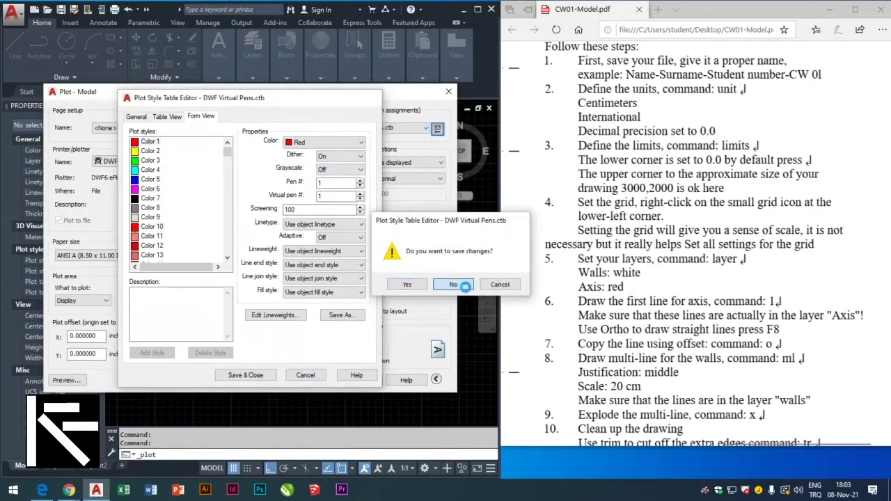
click(453, 284)
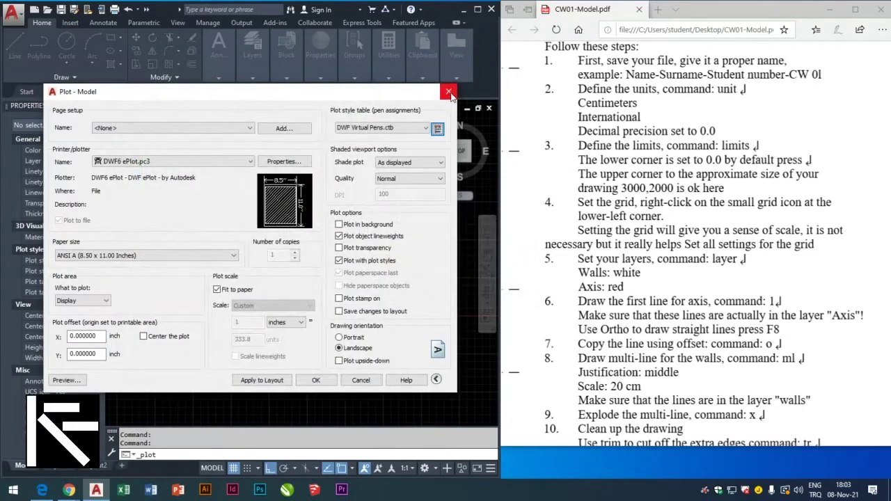
click(449, 93)
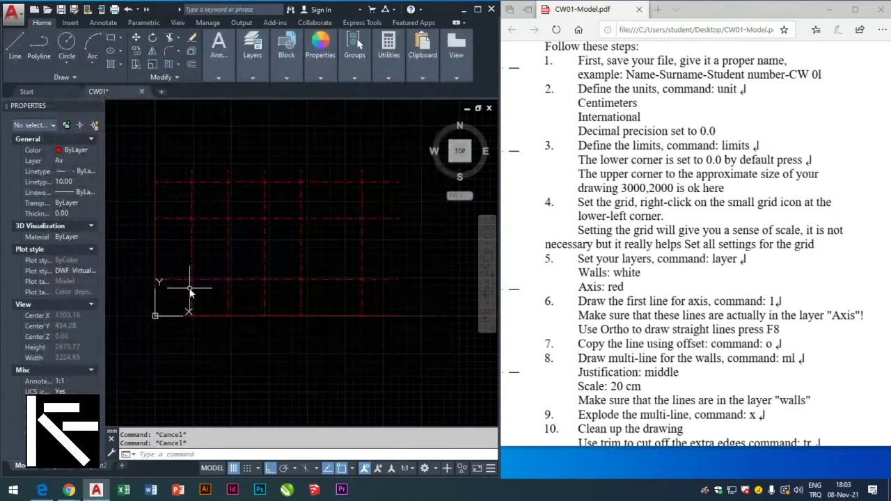
Scroll the instructions PDF down to the reference floor plan
text(ML)
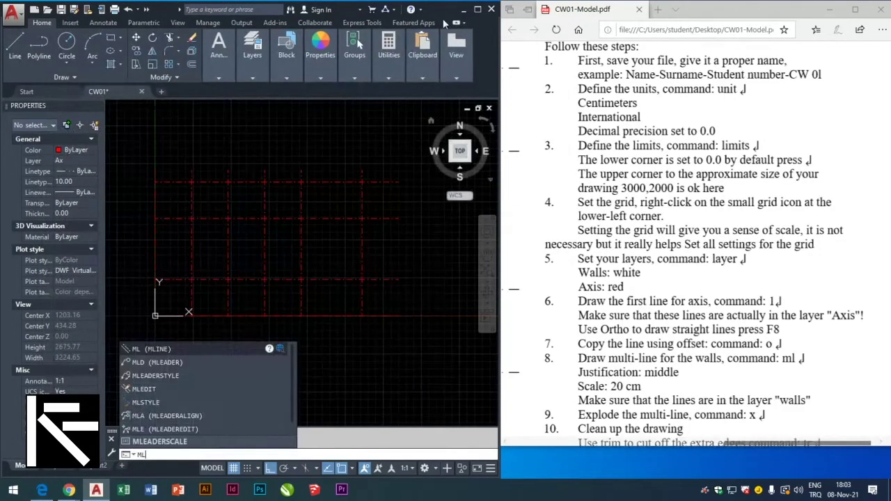
key(Escape)
text(ML)
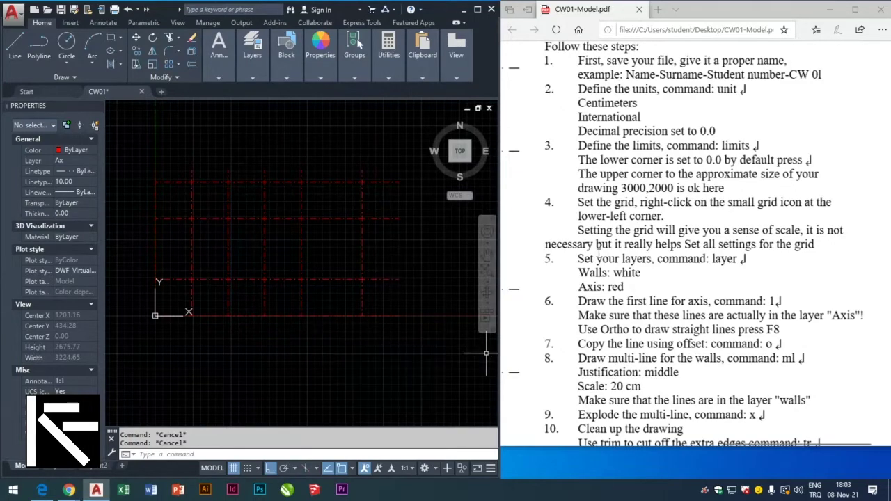
click(667, 376)
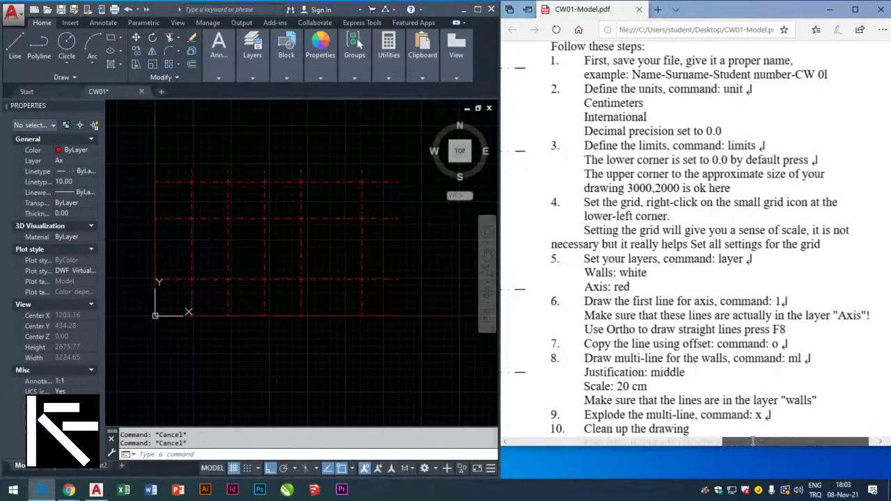
scroll(668, 432, down, 10)
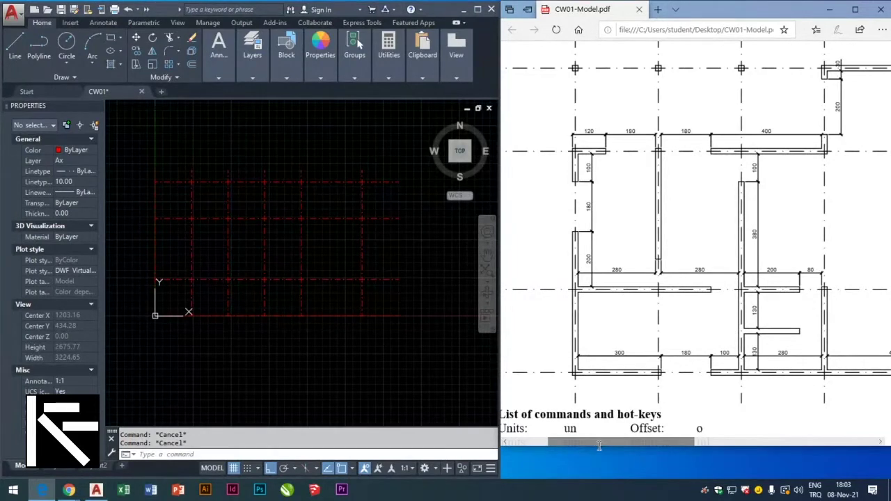
click(171, 12)
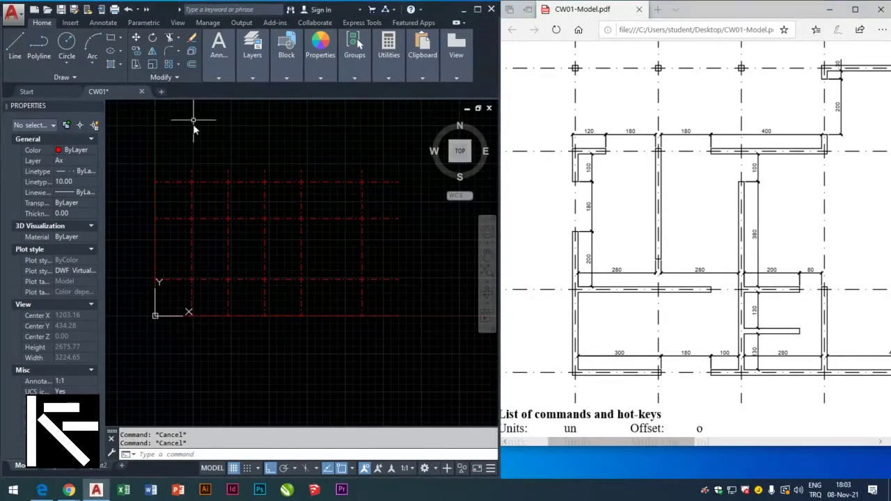
List the loaded multiline styles with ML, ST, ? (only STANDARD) and cancel
text(ml)
key(Return)
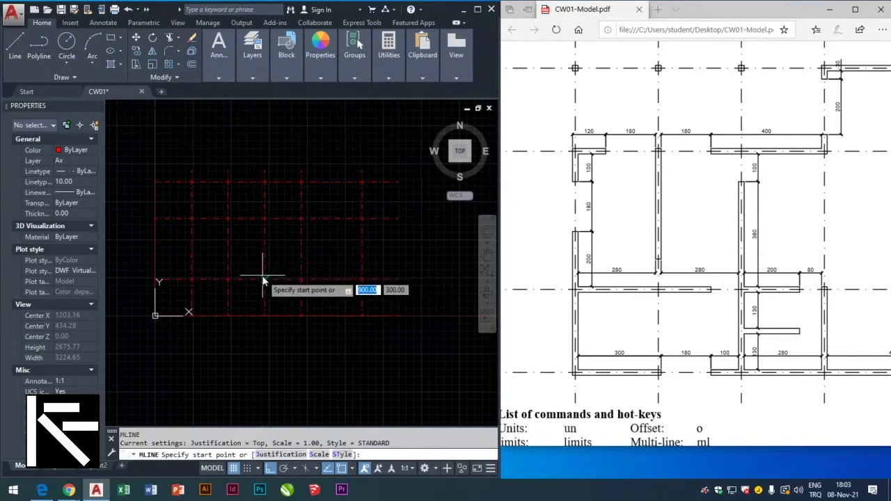
text(st)
key(Return)
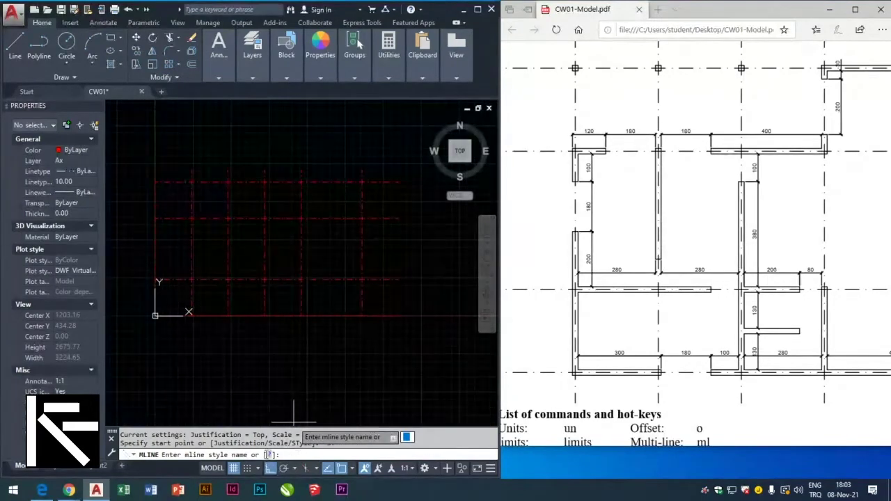
text(?)
key(Return)
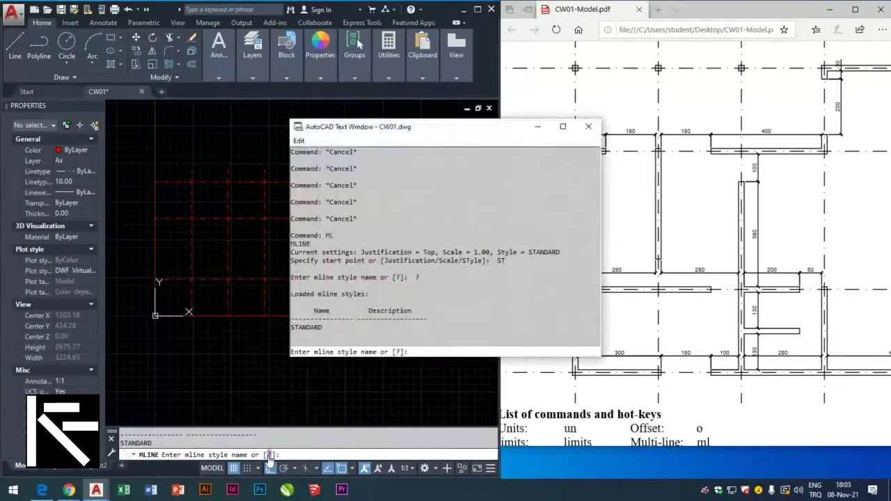
key(Escape)
click(588, 126)
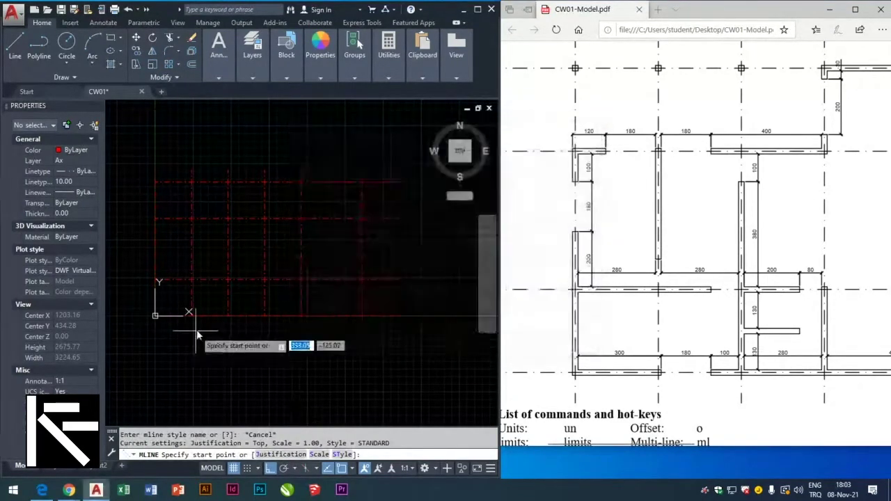
key(Escape)
key(Escape)
text(mu)
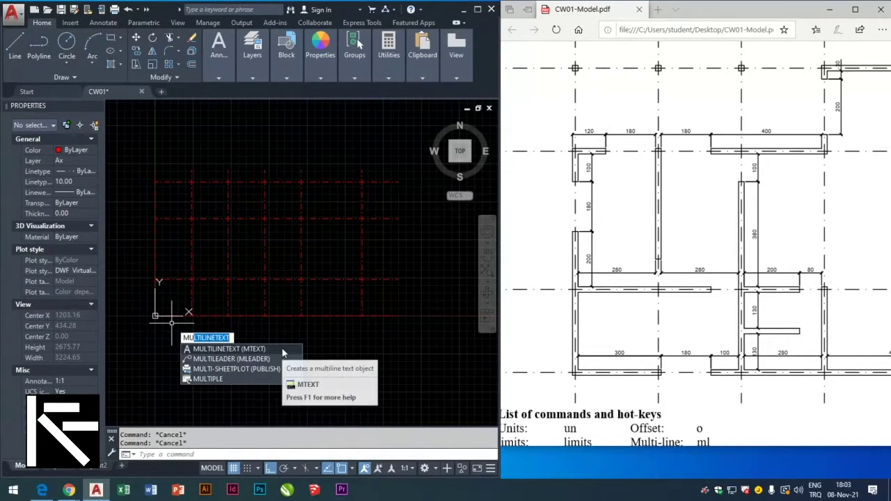
Fix the mistyped command entry and start the multiline command from the suggestions
key(BackSpace)
key(BackSpace)
key(BackSpace)
key(BackSpace)
key(BackSpace)
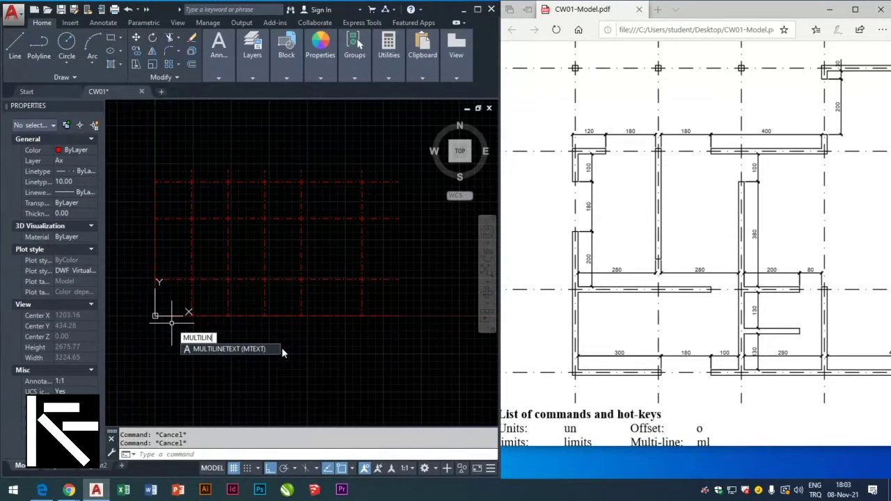
key(BackSpace)
key(BackSpace)
key(BackSpace)
key(BackSpace)
key(BackSpace)
key(BackSpace)
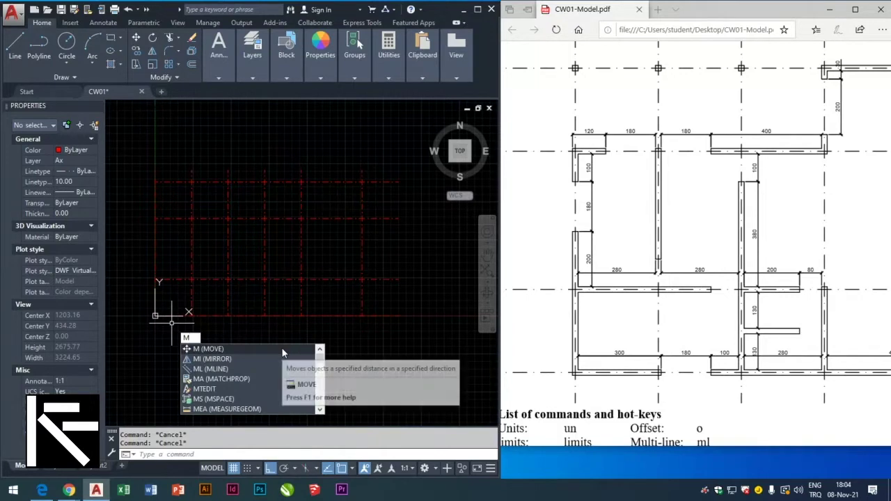
text(I)
key(Down)
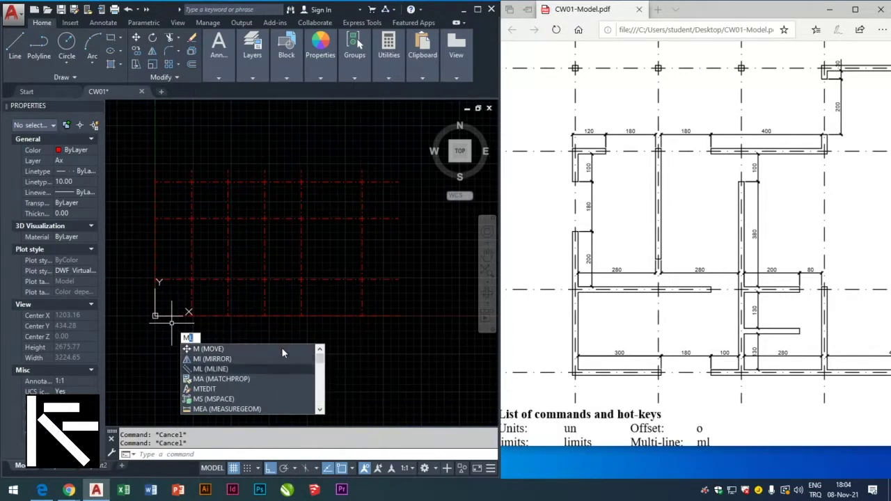
key(Return)
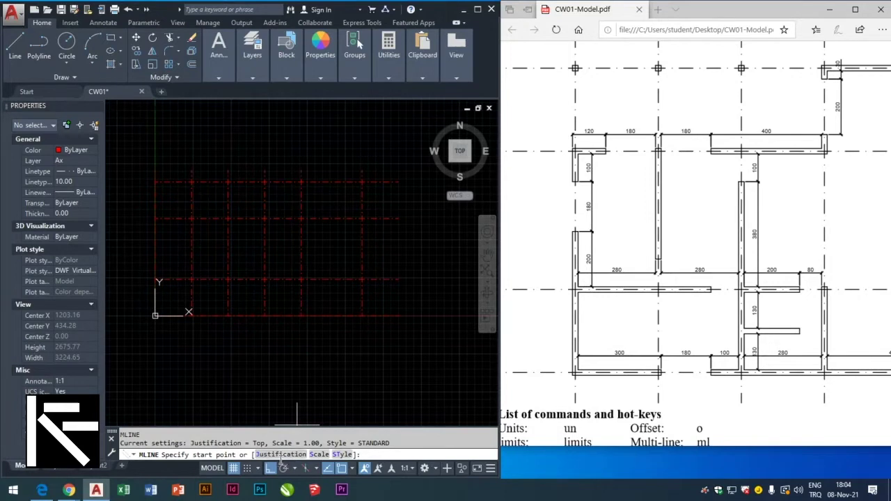
Expand the extra drawing and editing tool panels and search Help for 'ml'
click(83, 78)
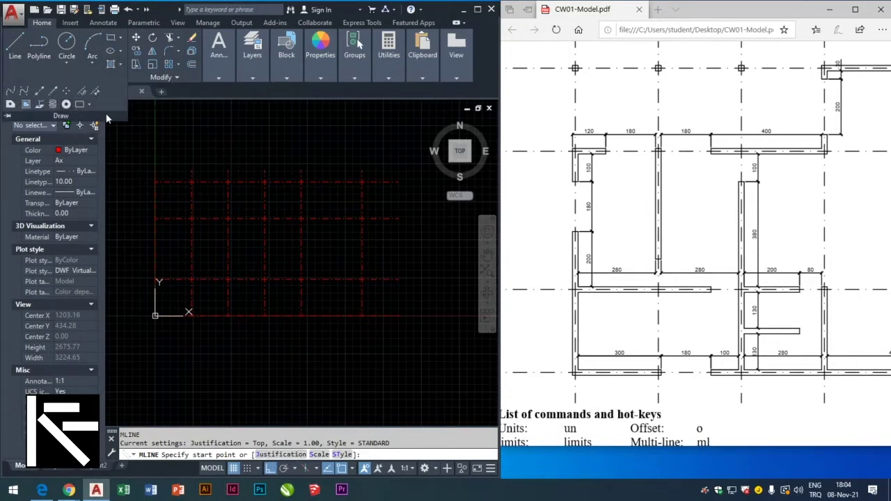
click(164, 78)
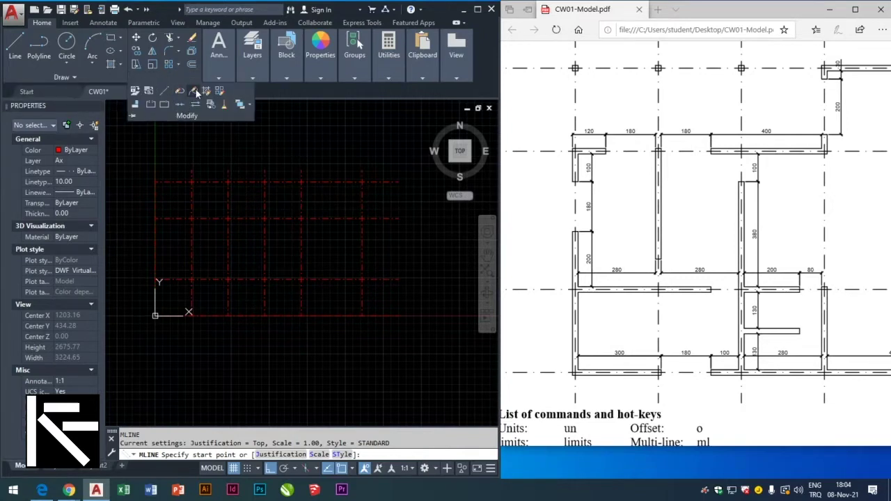
click(230, 13)
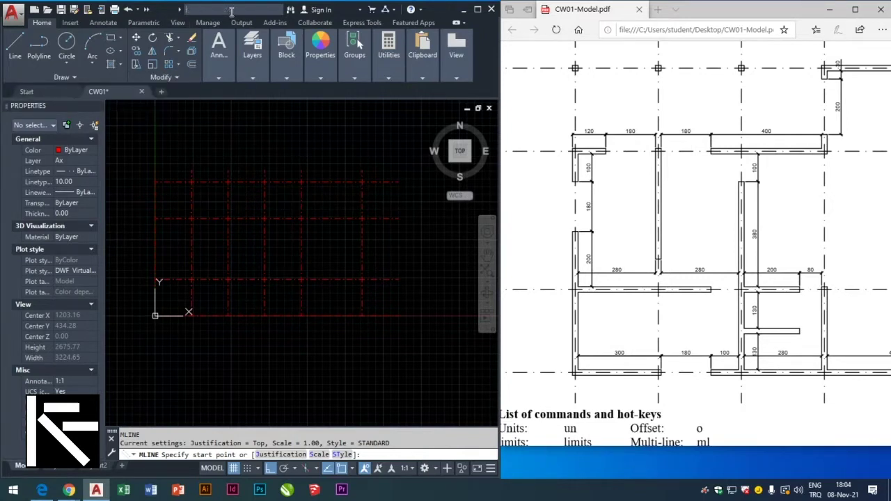
text(ml)
key(Return)
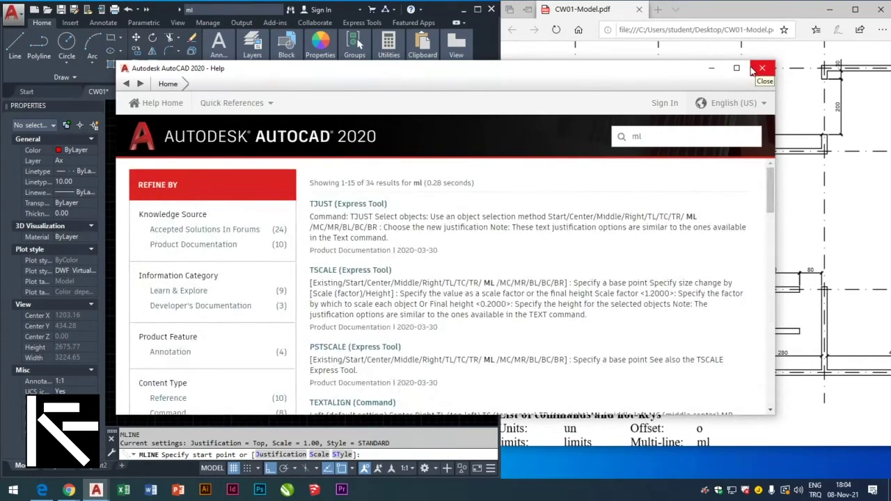
scroll(658, 261, down, 4)
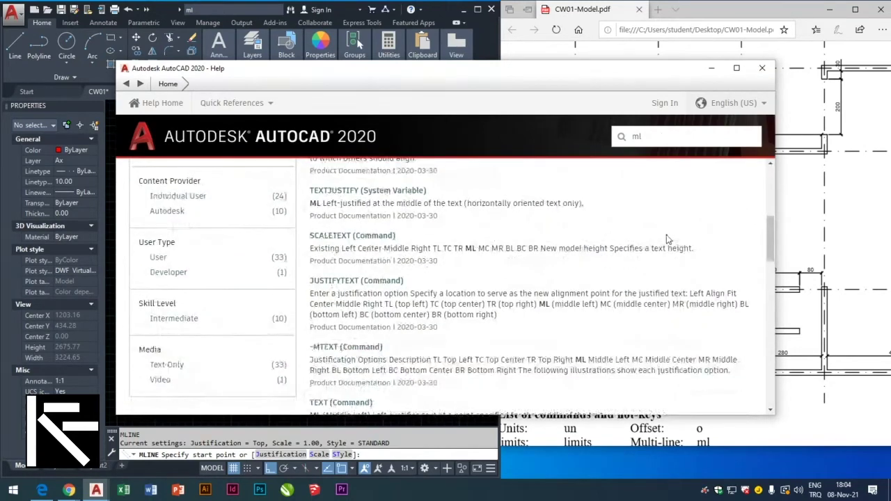
scroll(666, 236, down, 3)
scroll(666, 236, down, 5)
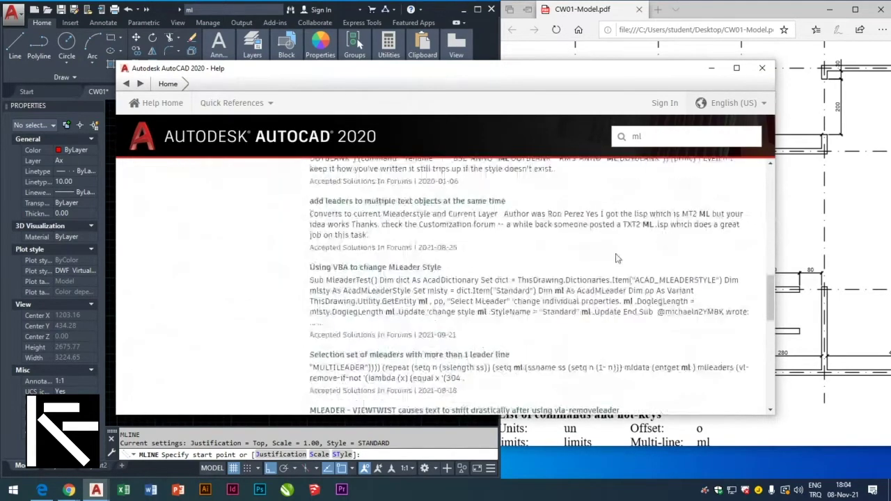
click(662, 129)
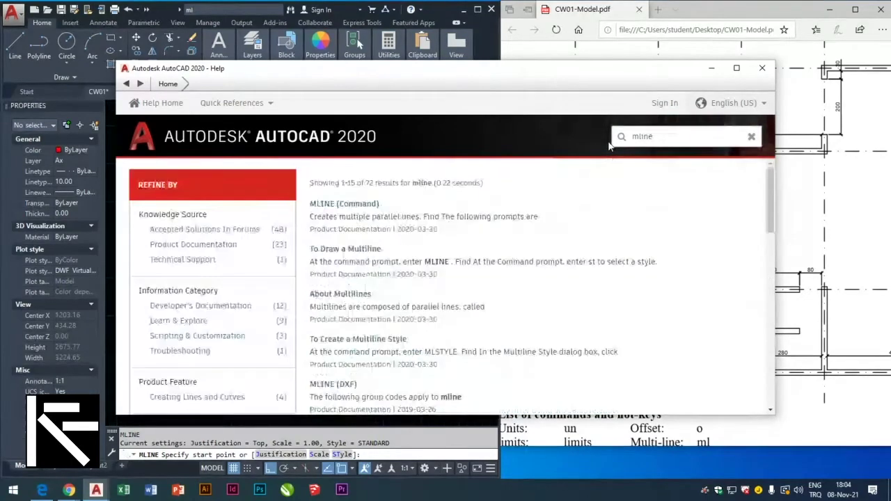
click(325, 209)
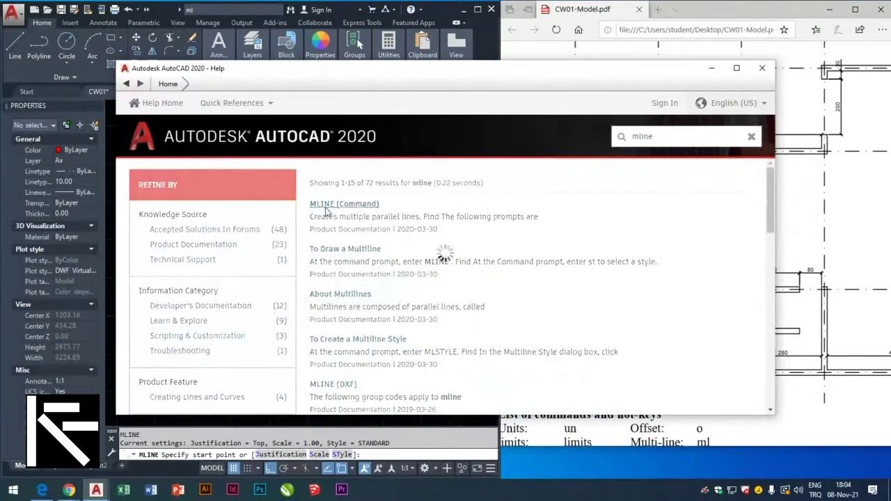
scroll(468, 280, down, 5)
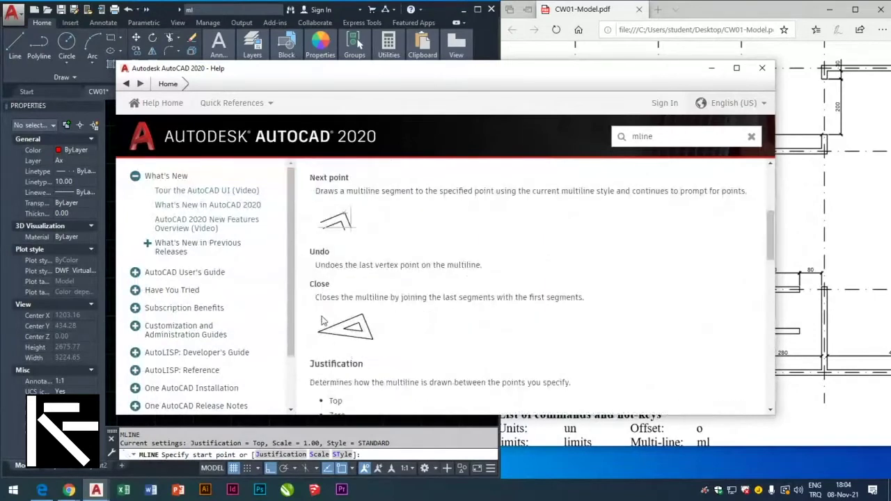
scroll(322, 321, up, 5)
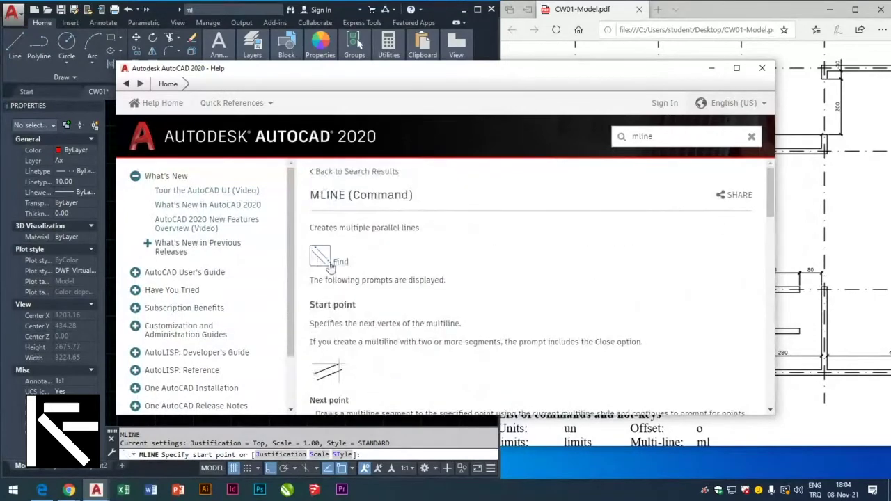
scroll(393, 251, down, 3)
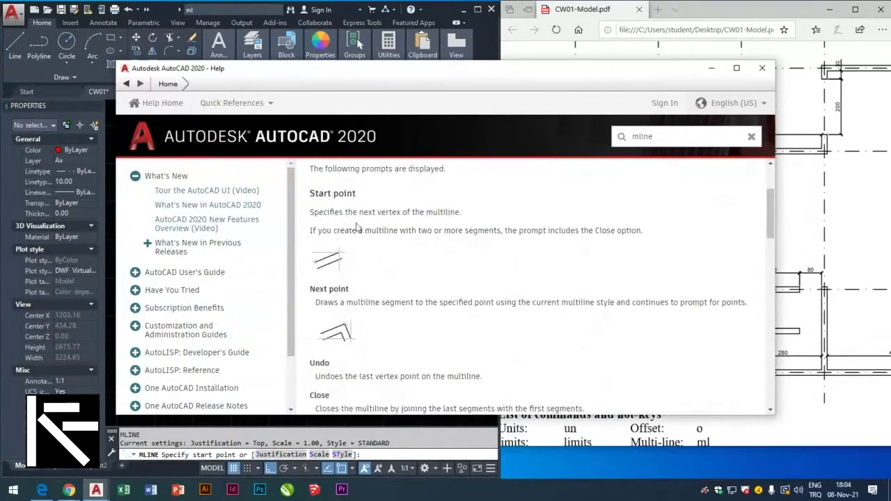
scroll(352, 224, down, 5)
scroll(348, 285, down, 3)
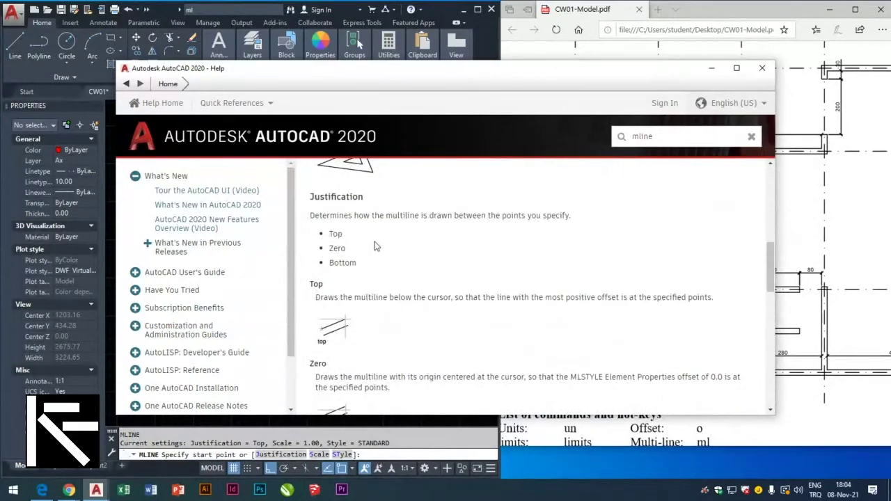
scroll(376, 302, down, 3)
scroll(376, 268, down, 2)
scroll(379, 263, down, 3)
scroll(386, 254, down, 2)
scroll(394, 243, down, 3)
scroll(376, 240, down, 3)
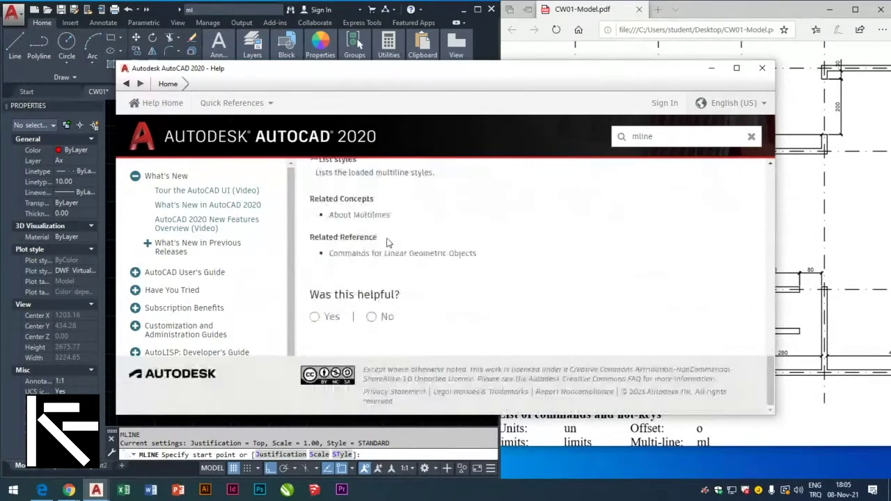
scroll(449, 292, up, 5)
scroll(441, 305, up, 2)
scroll(441, 304, up, 3)
scroll(440, 303, up, 4)
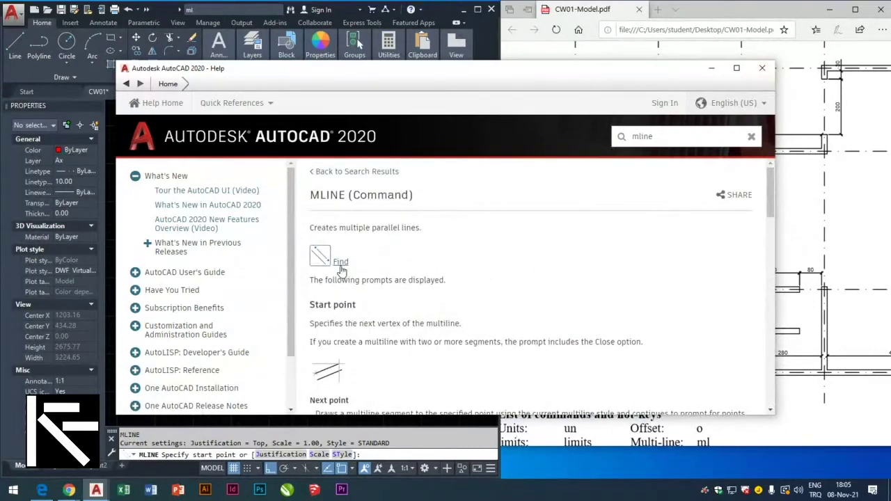
double_click(350, 224)
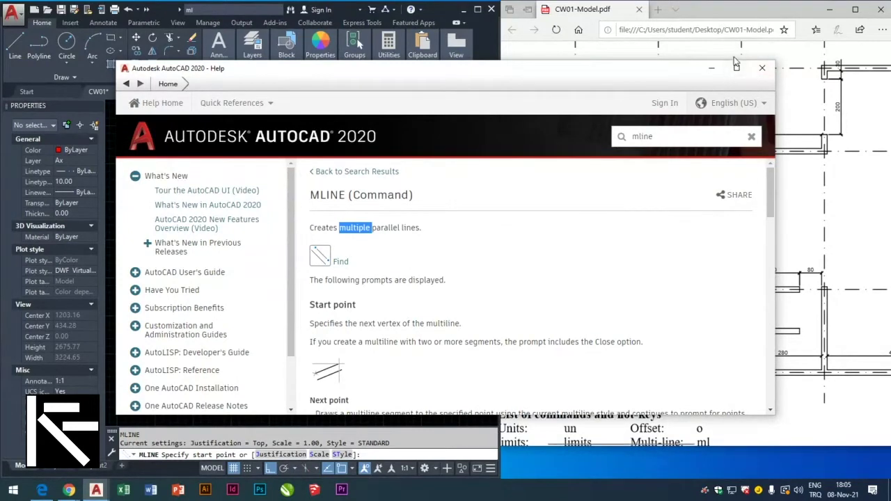
click(762, 67)
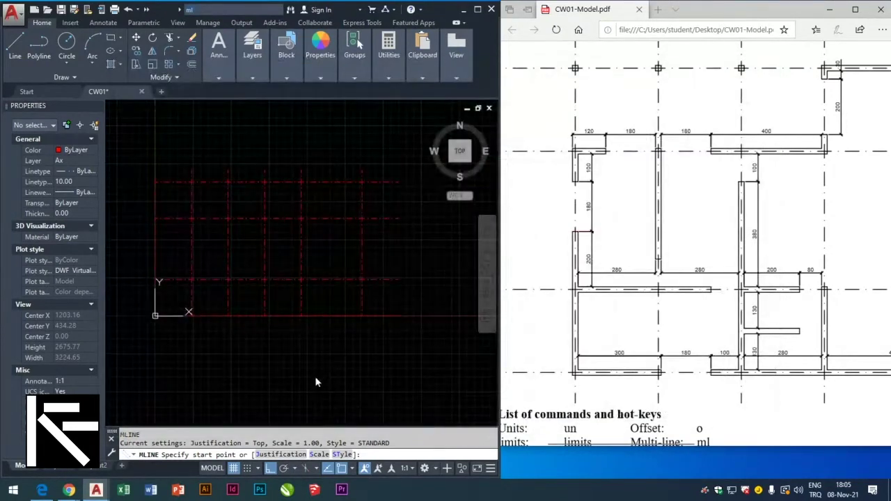
Cancel the running multiline and a stray paste, then start MLINE from the MU suggestions and cancel it
key(Escape)
key(Escape)
key(Escape)
key(ctrl+v)
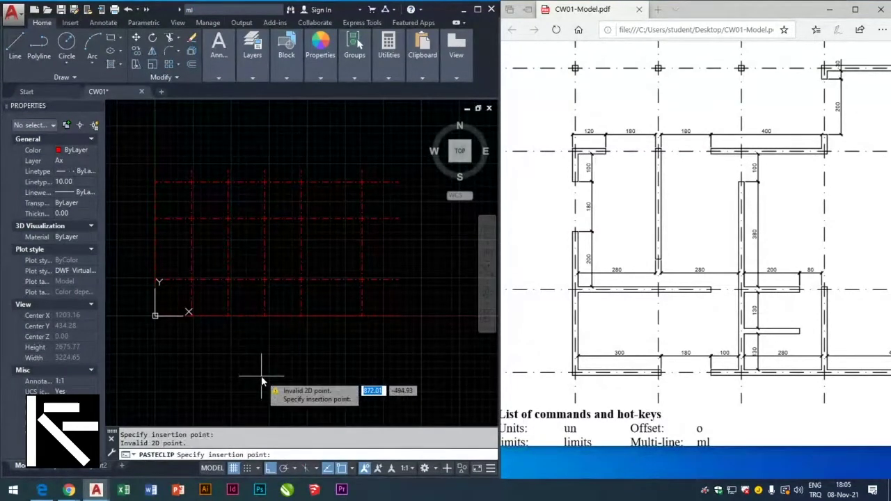
key(Escape)
key(Escape)
text(m)
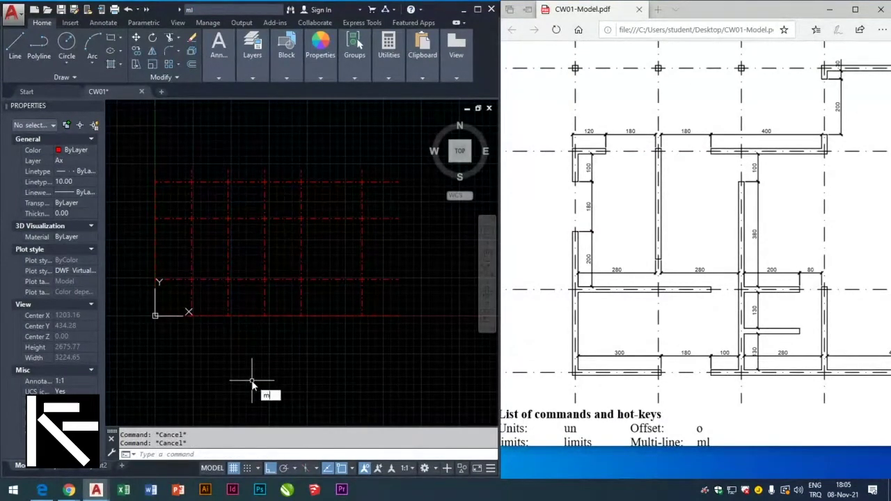
text(u)
key(Down)
key(Down)
key(Down)
key(Down)
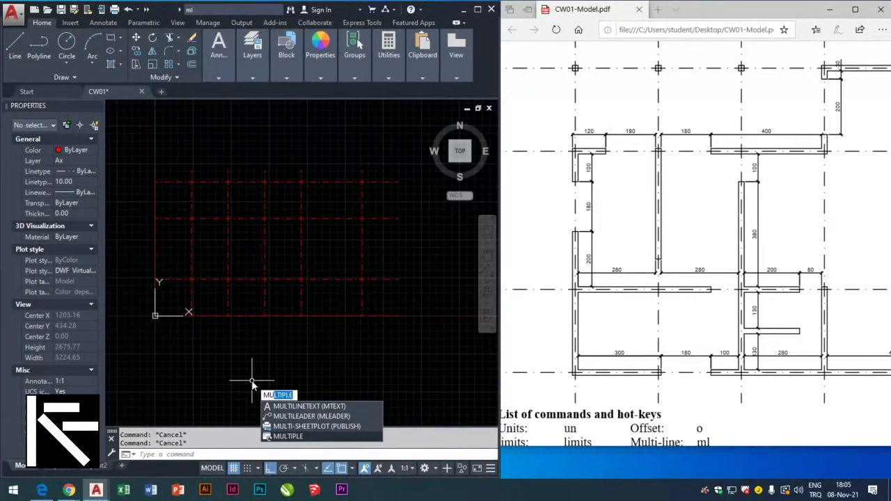
key(Up)
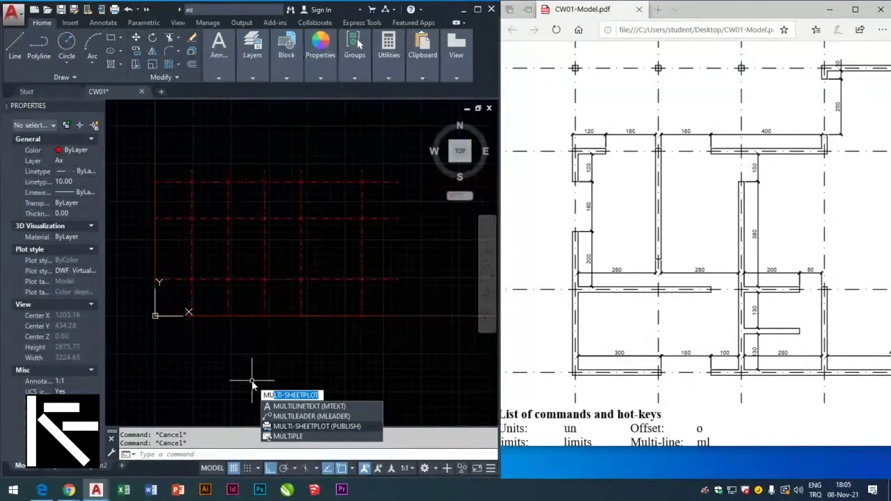
key(BackSpace)
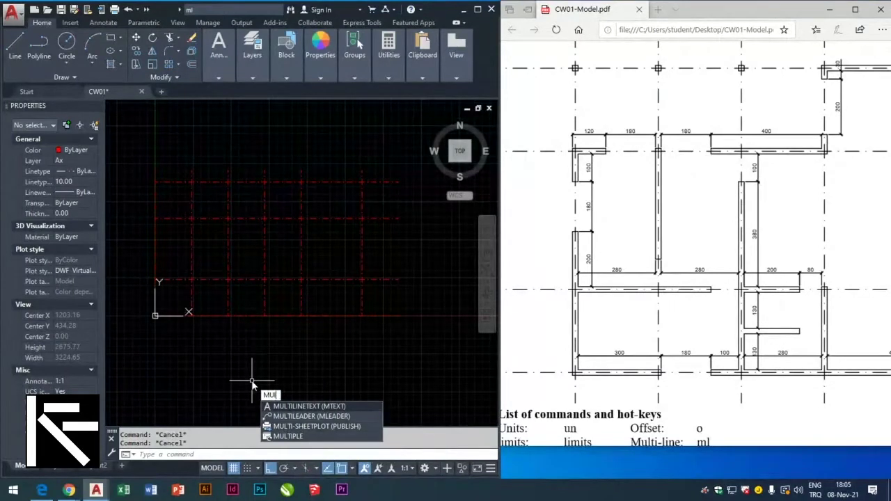
text(L)
key(BackSpace)
key(BackSpace)
key(BackSpace)
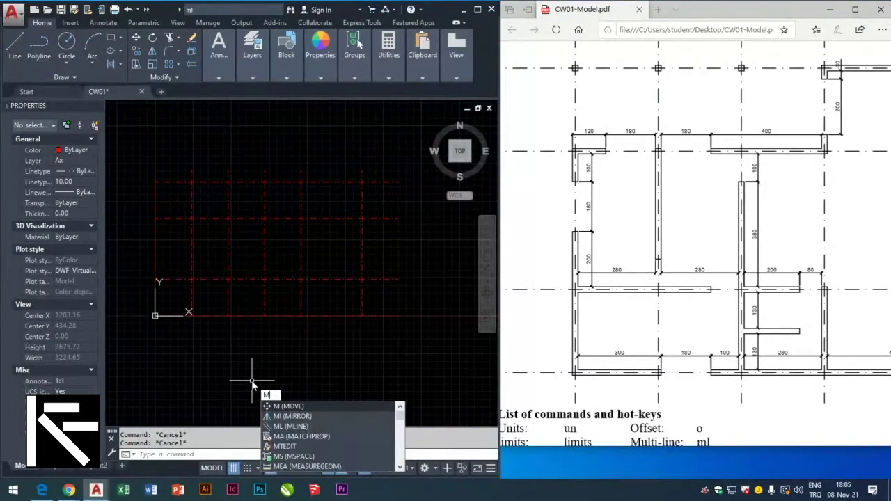
text(L)
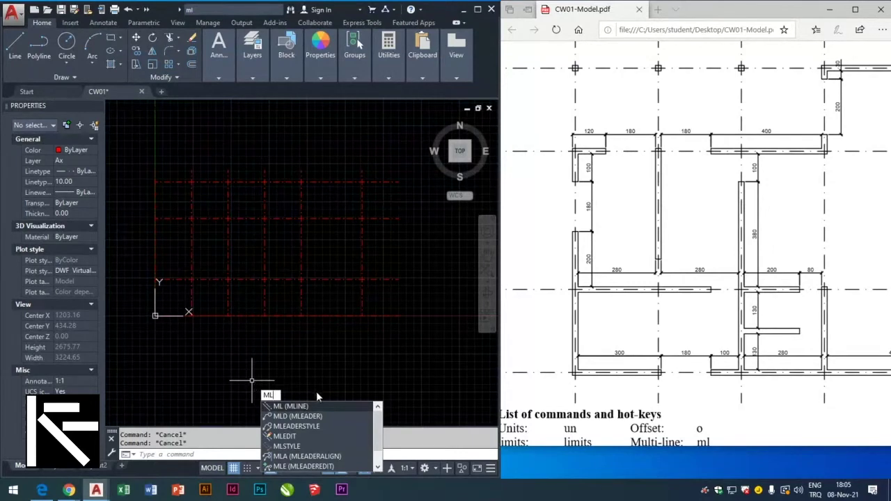
click(299, 407)
key(Escape)
Open the MLEDIT multiline editing tools, move them aside to view the grid, then close them
text(edi)
key(BackSpace)
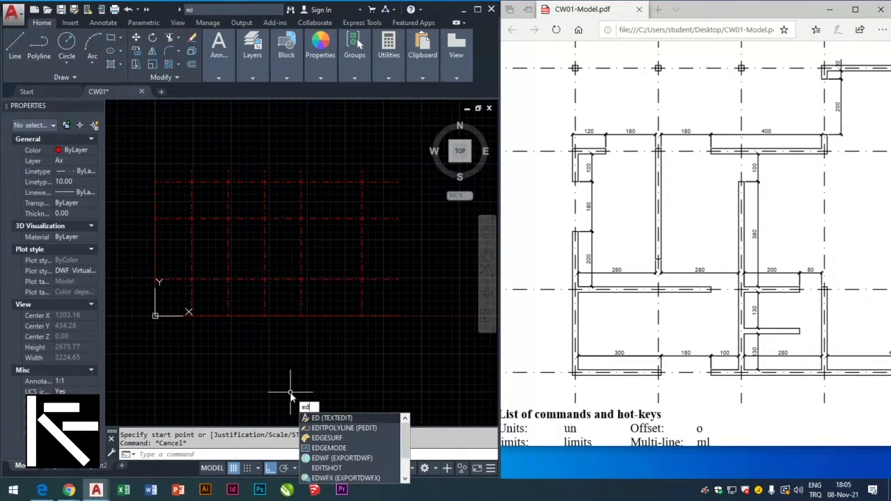
key(Escape)
text(ml)
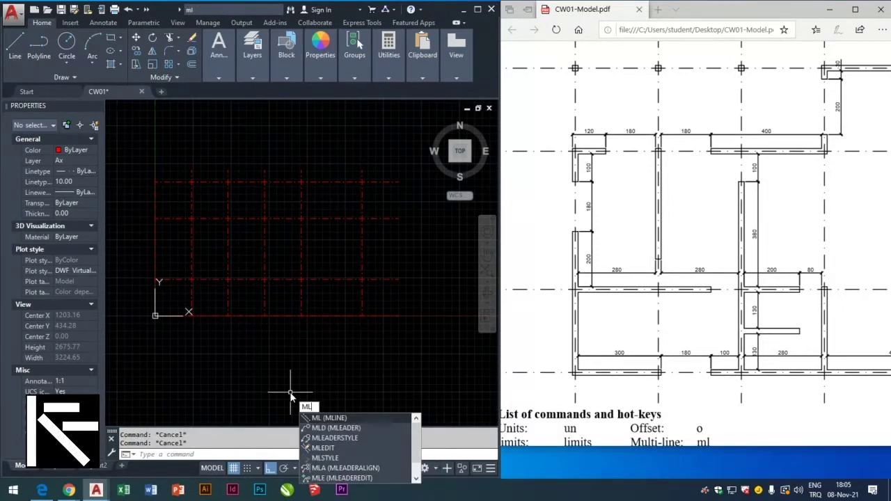
text(edit)
key(Return)
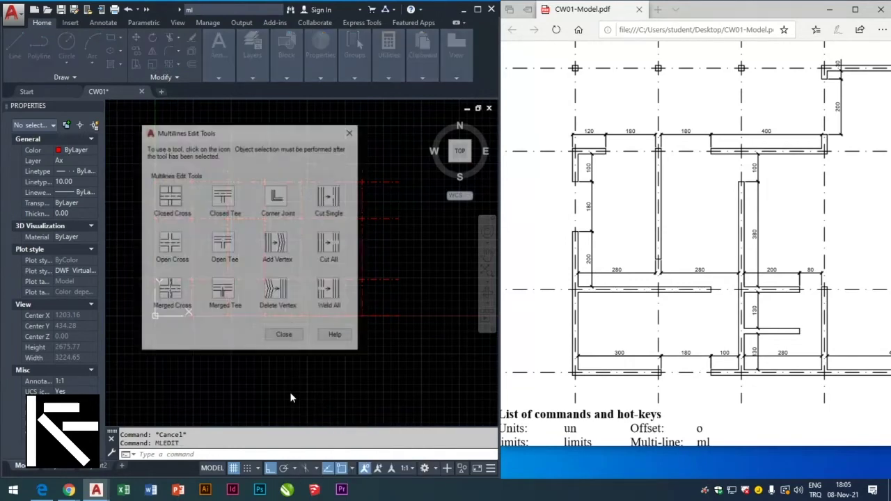
drag(234, 139, 297, 149)
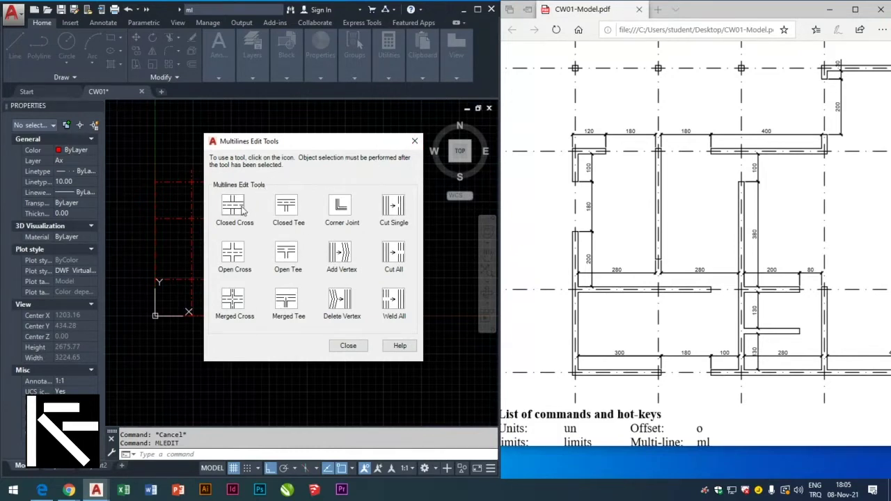
click(242, 209)
key(Escape)
Open the STANDARD style's Modify window from Multiline Style, then dismiss it without changes
text(ml)
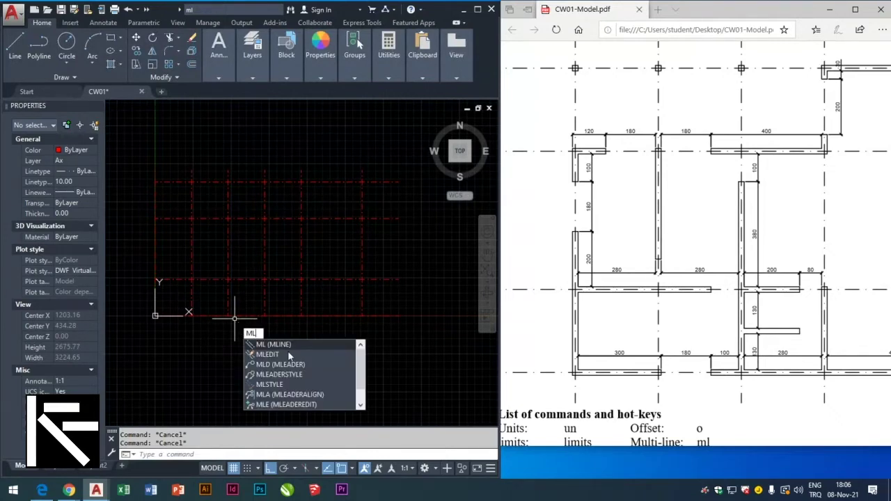
click(292, 383)
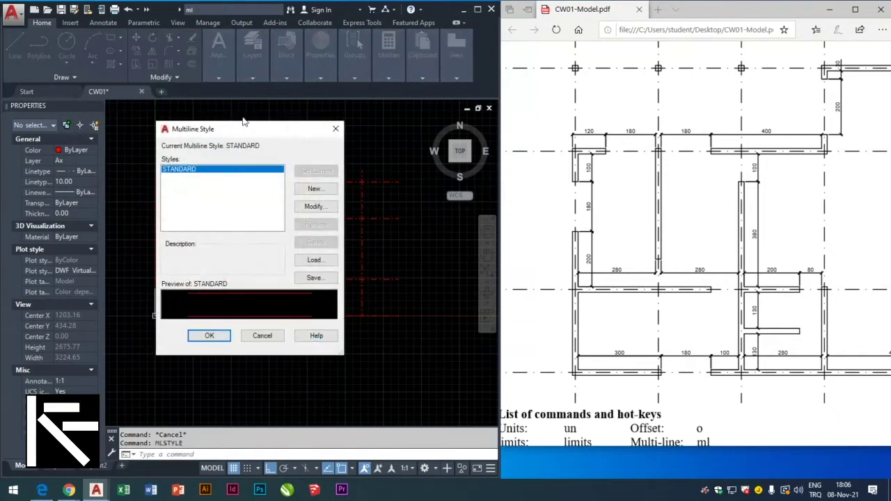
drag(244, 135, 297, 157)
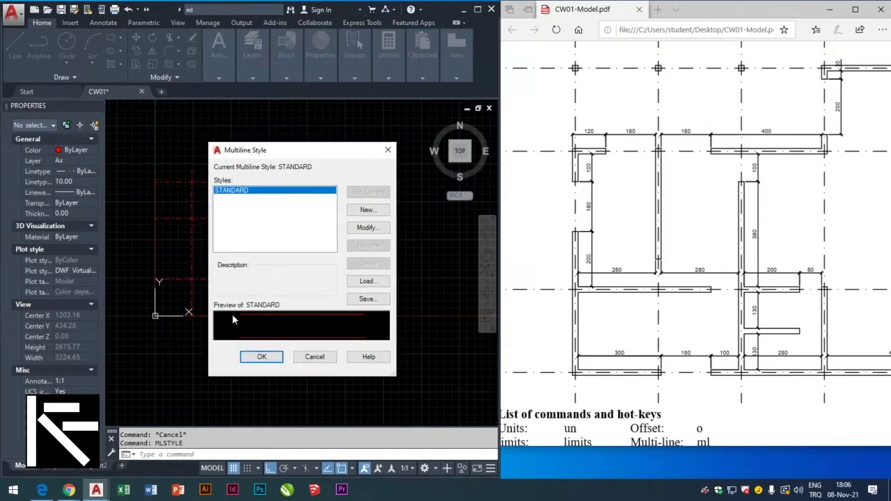
click(367, 227)
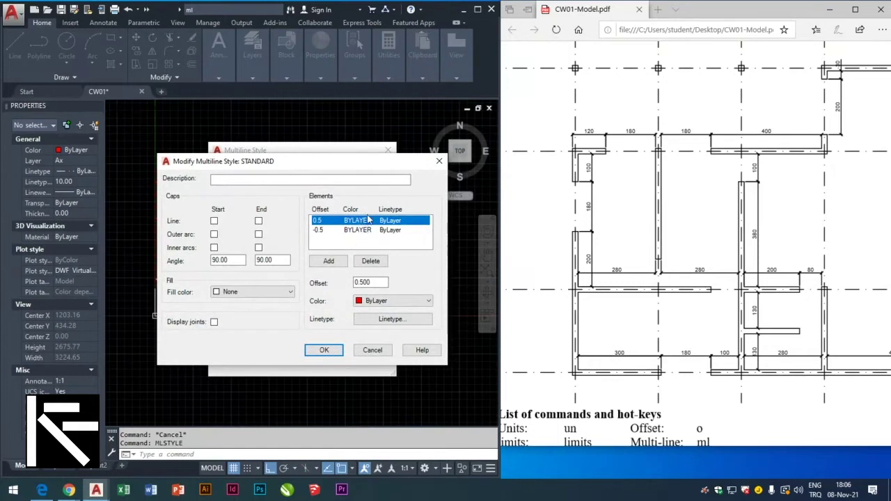
key(Return)
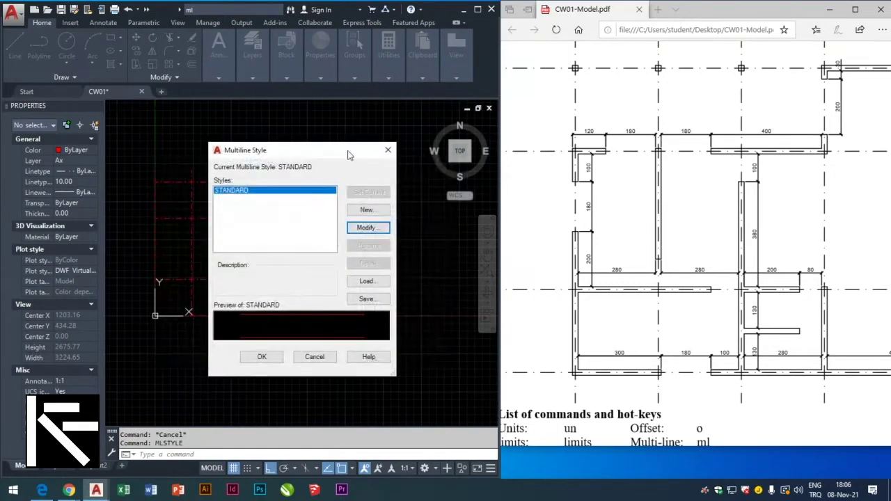
key(Return)
Keep the Duvar layer's colour white, make Duvar current and close the layer manager
text(la)
key(Return)
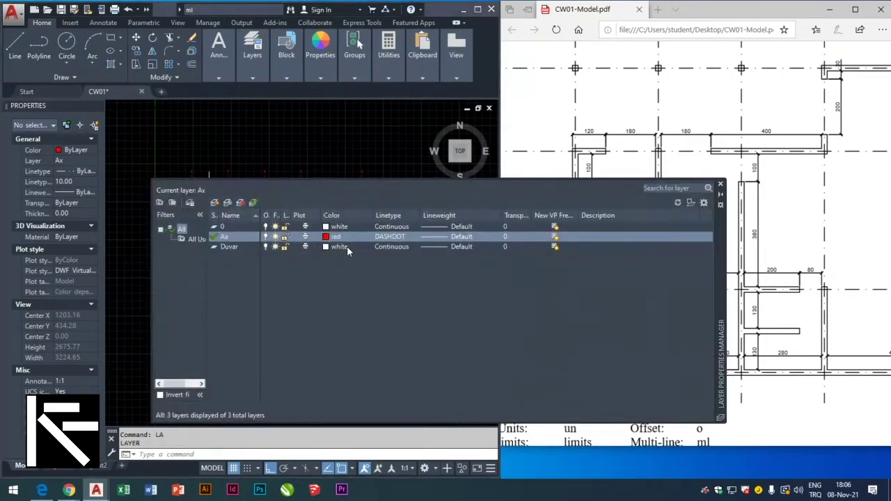
click(347, 246)
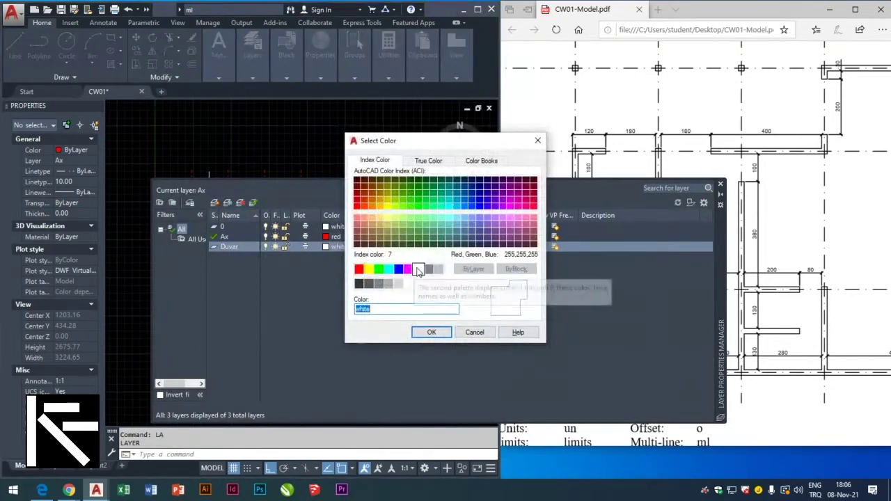
click(431, 332)
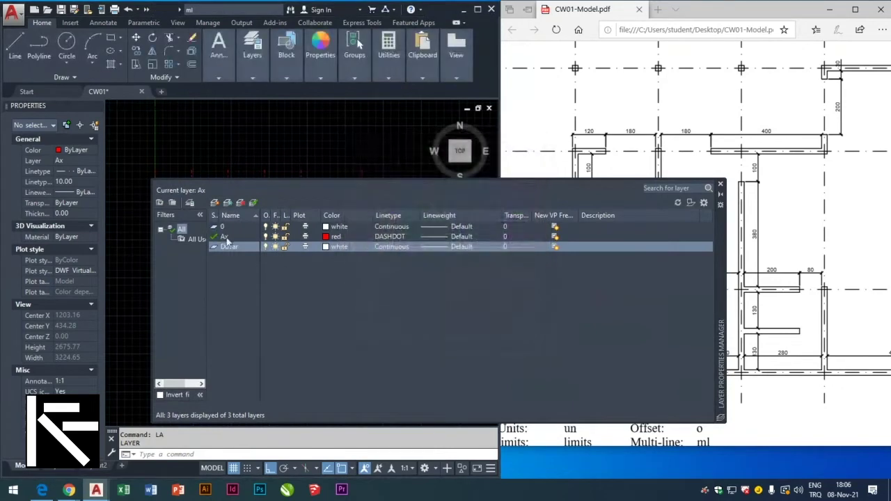
click(253, 202)
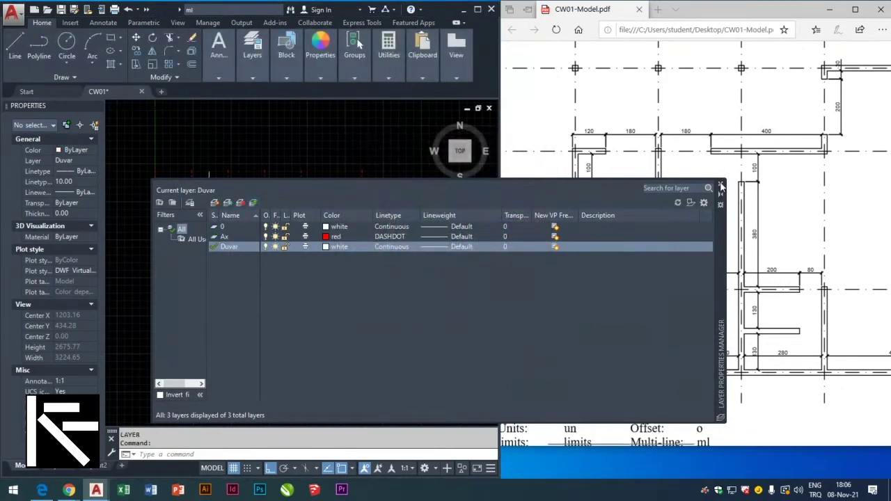
click(721, 185)
key(Escape)
key(Escape)
text(ML)
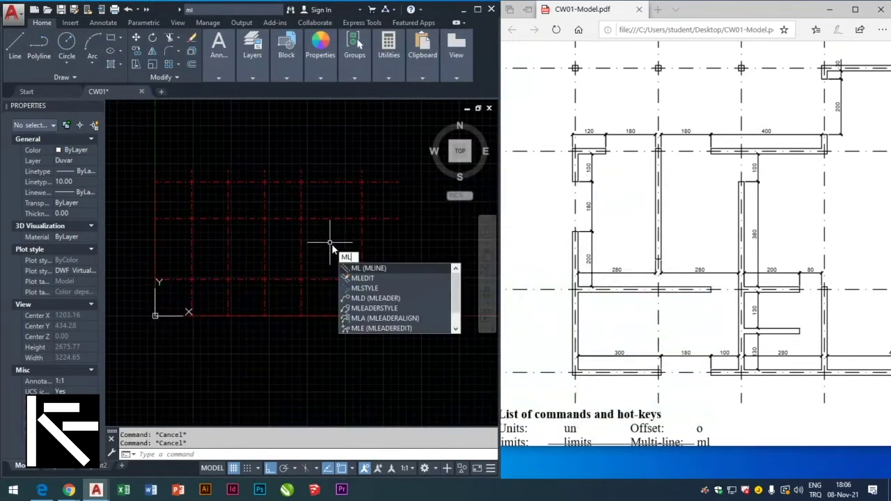
Change the STANDARD multiline style's element offsets from 0.5 and -0.5 to 10 and -10
click(398, 286)
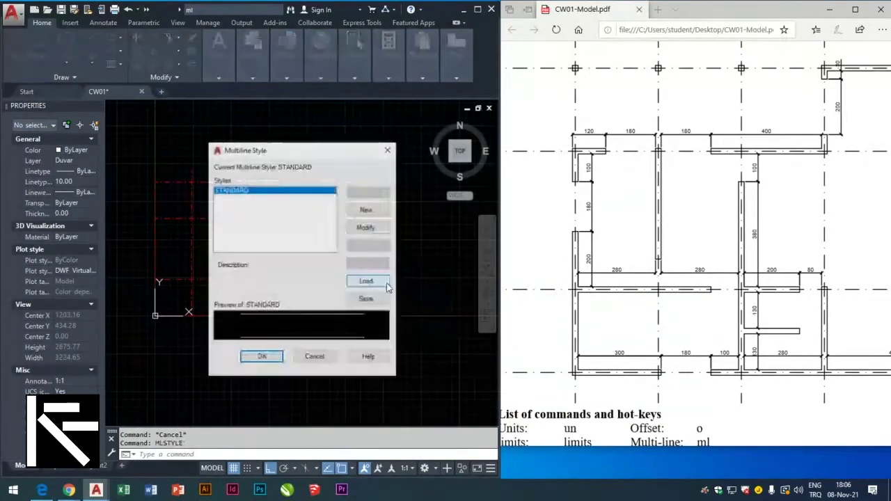
click(380, 230)
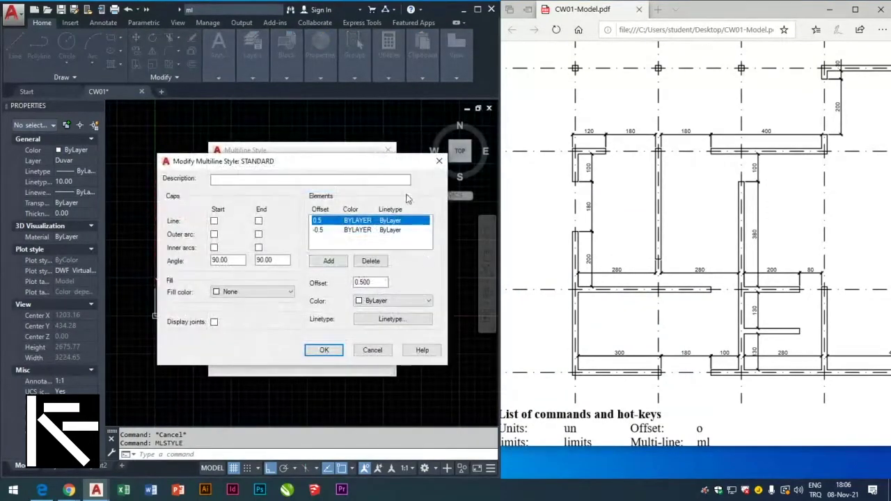
drag(331, 162, 390, 188)
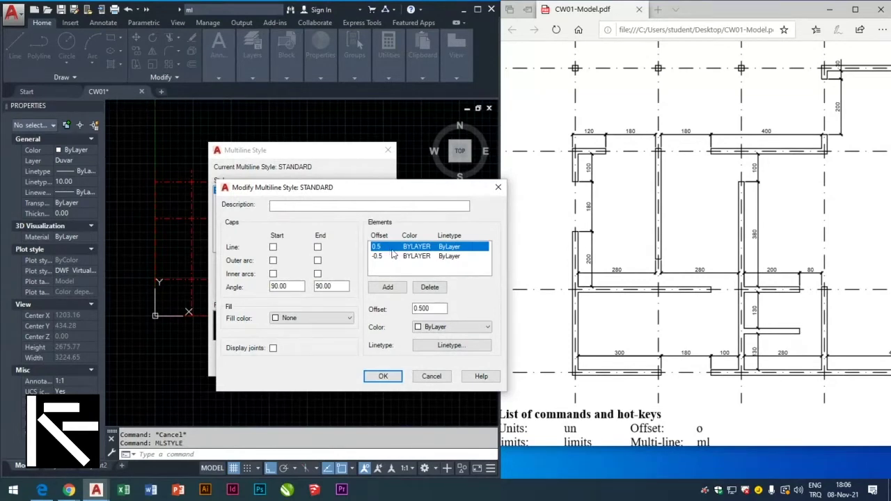
double_click(418, 308)
text(10)
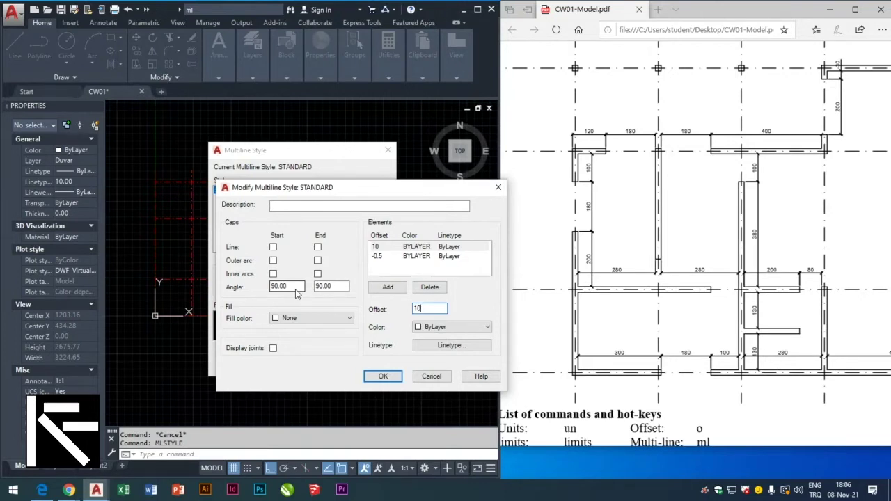
click(437, 257)
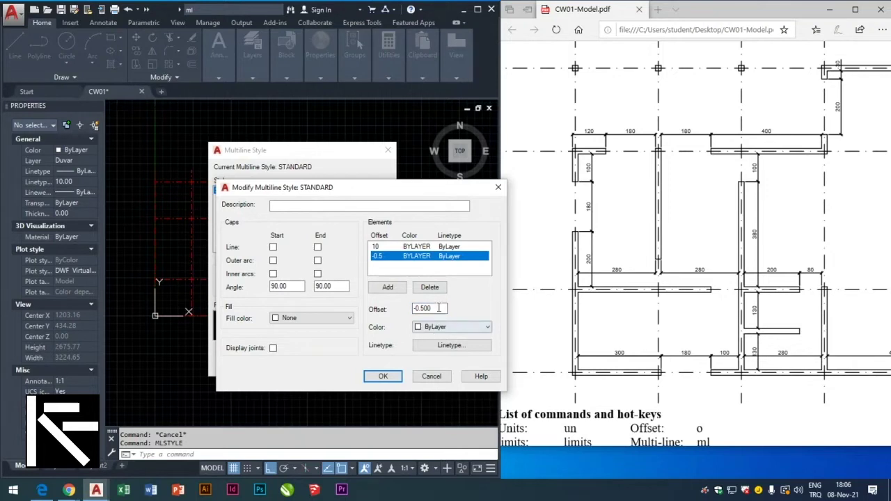
drag(438, 308, 421, 317)
text(-10)
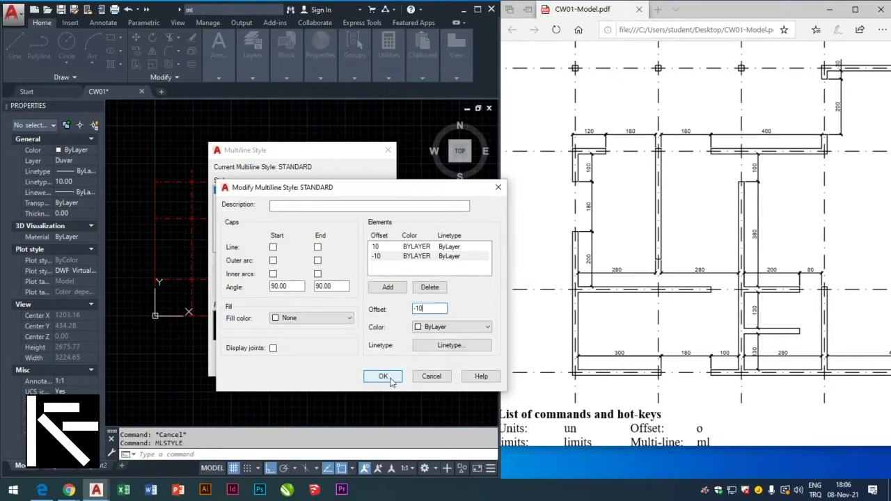
Keep the element colour and linetype as ByLayer, save STANDARD and close the style dialog
click(460, 330)
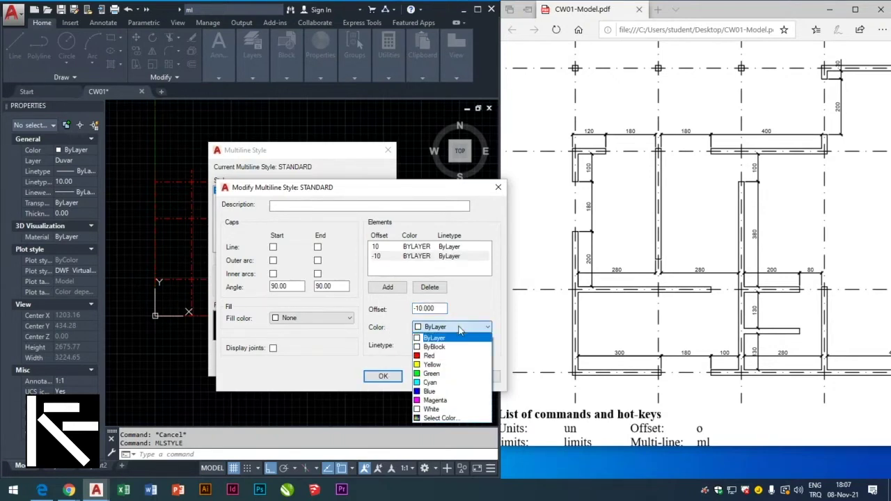
click(460, 337)
click(458, 346)
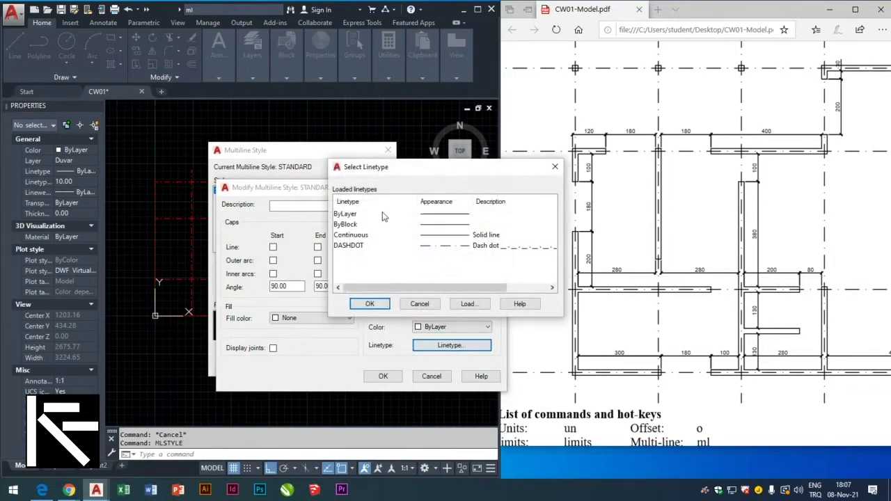
click(361, 217)
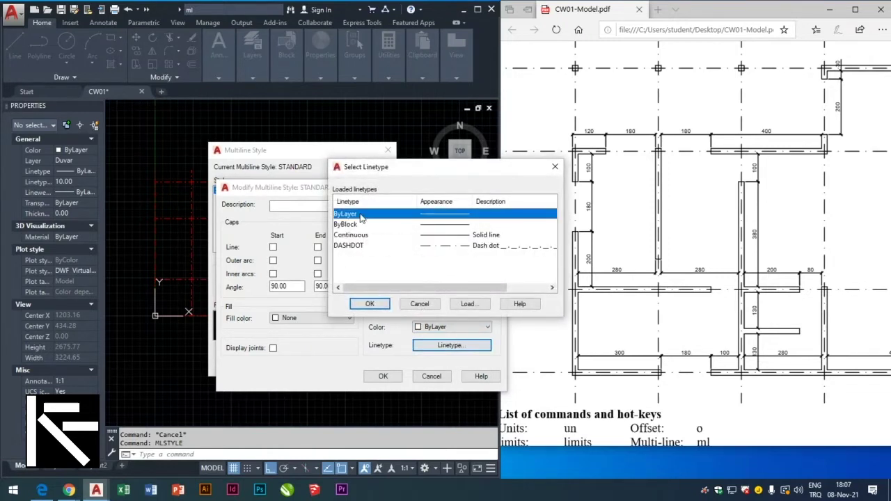
click(376, 306)
click(383, 376)
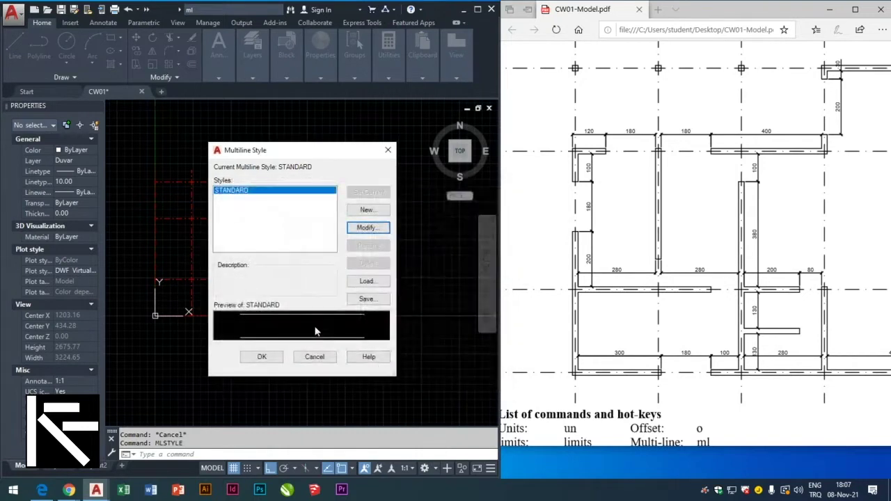
click(263, 357)
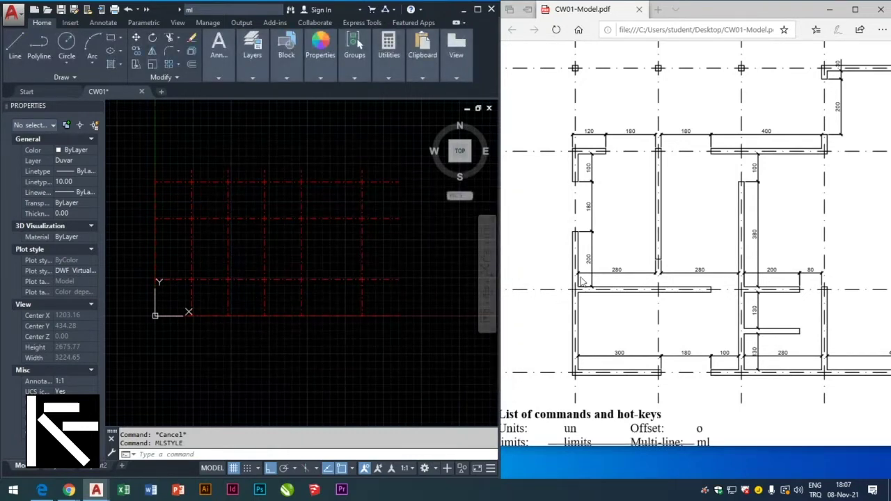
click(724, 307)
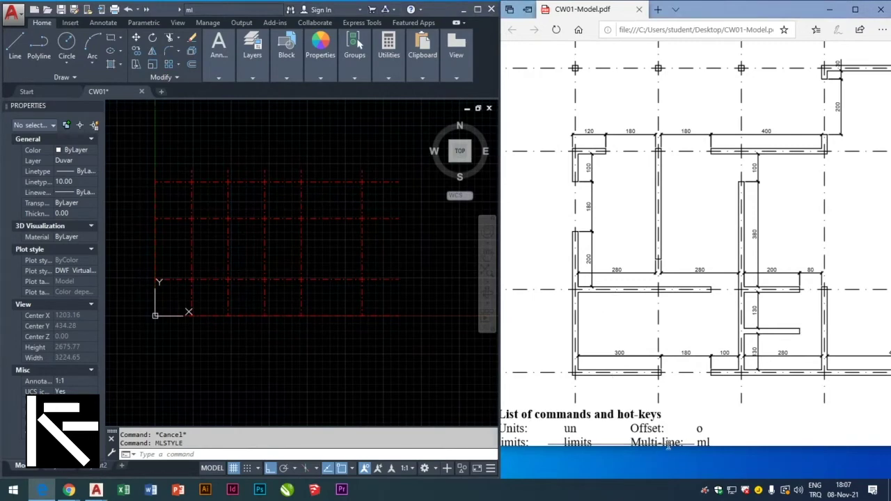
drag(667, 441, 750, 440)
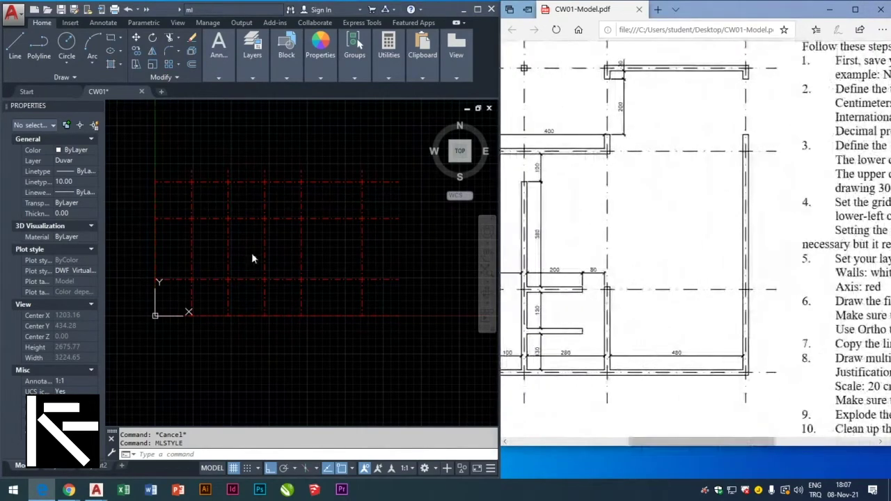
click(357, 309)
key(Escape)
text(ml)
key(Return)
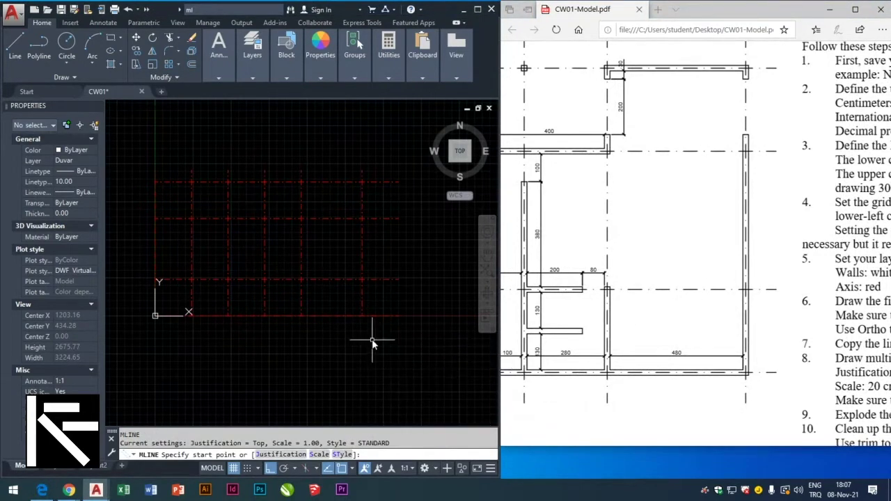
key(Return)
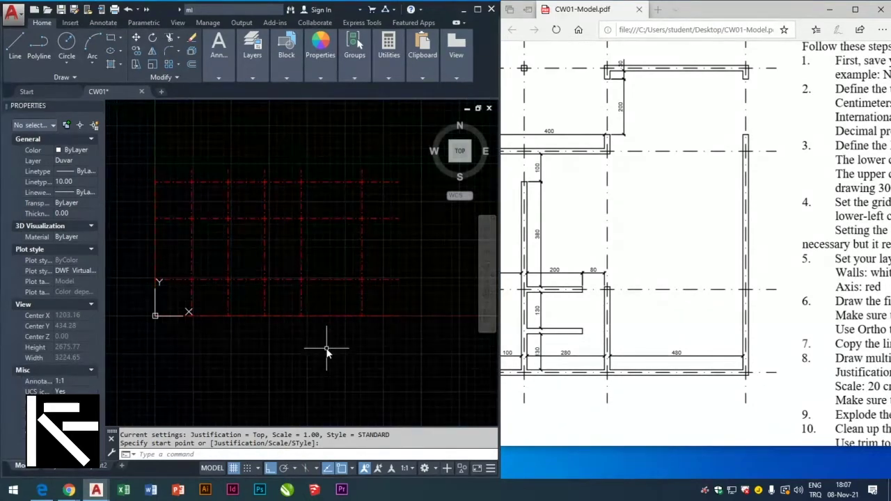
key(Escape)
key(Escape)
scroll(366, 307, up, 4)
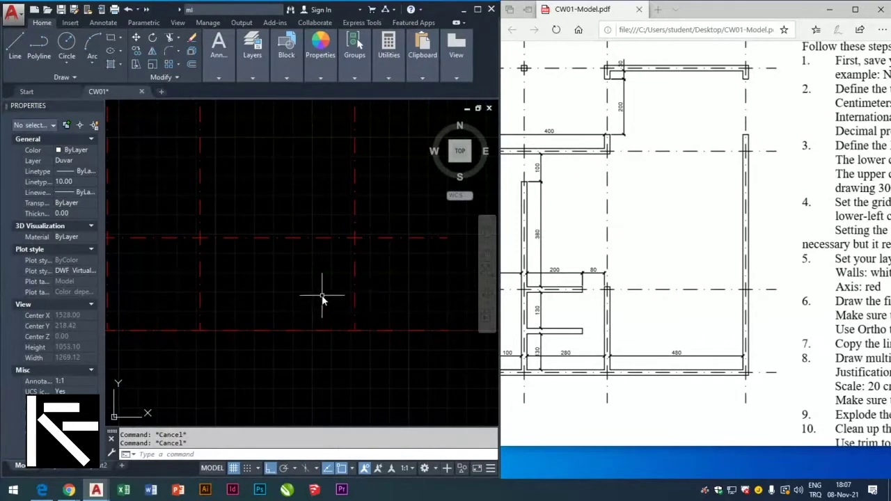
text(m)
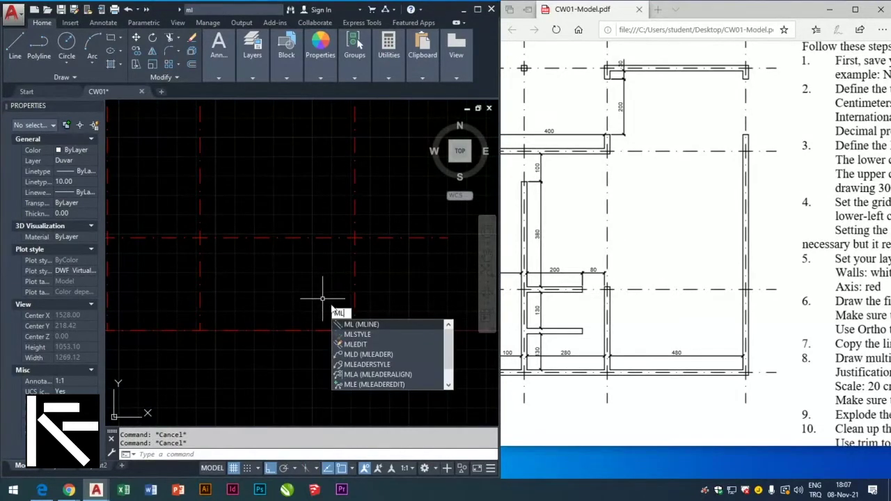
click(370, 325)
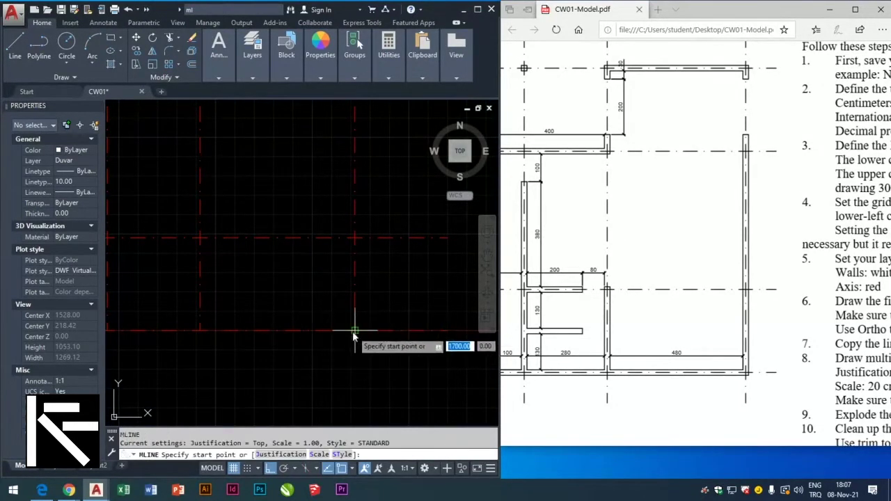
click(356, 332)
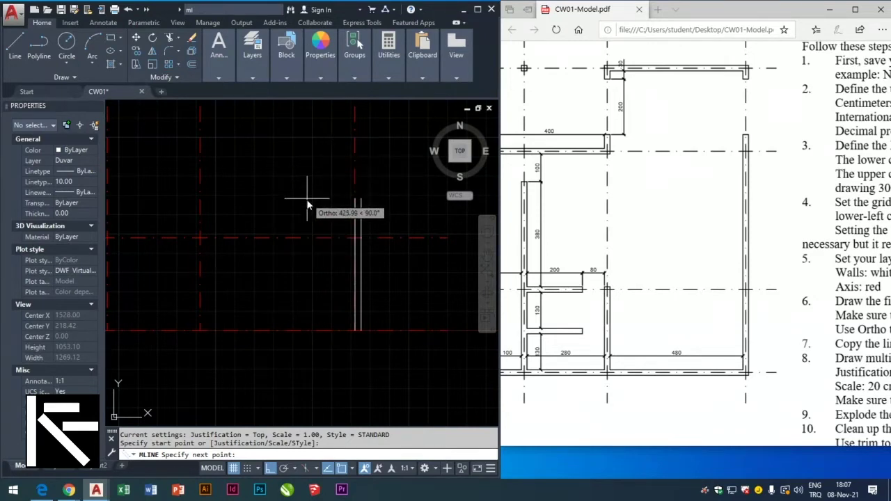
key(Escape)
text(ml)
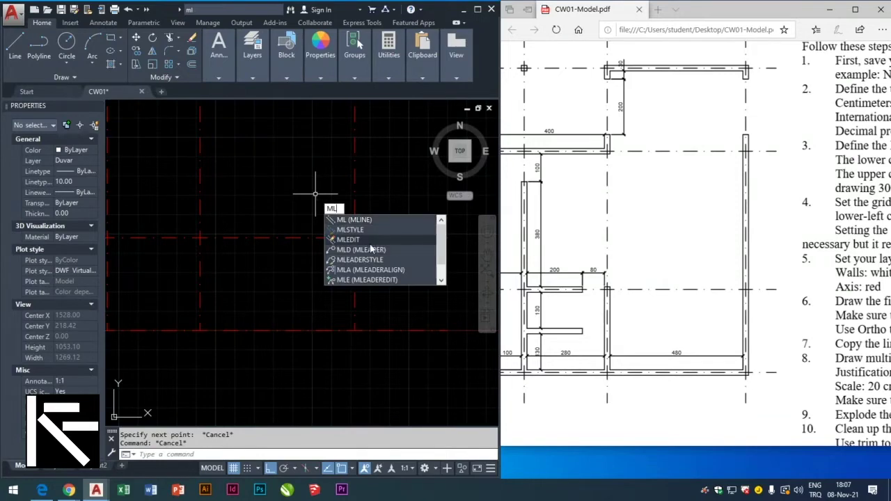
click(373, 229)
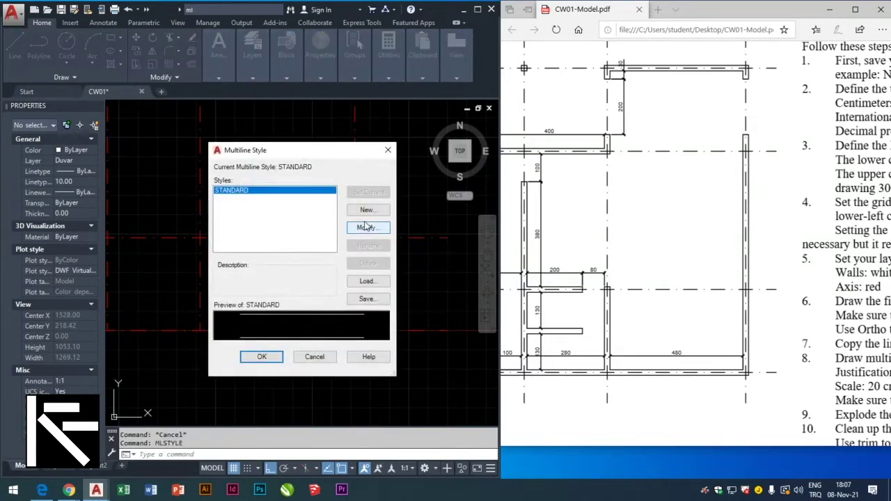
Check STANDARD's 10/-10 offsets, leave the start line cap off, close the dialogs, and start MLINE
click(369, 228)
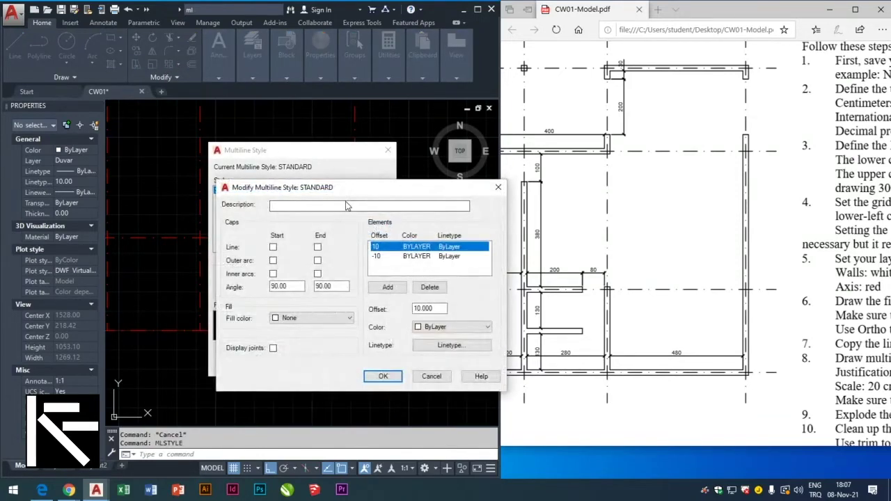
click(278, 287)
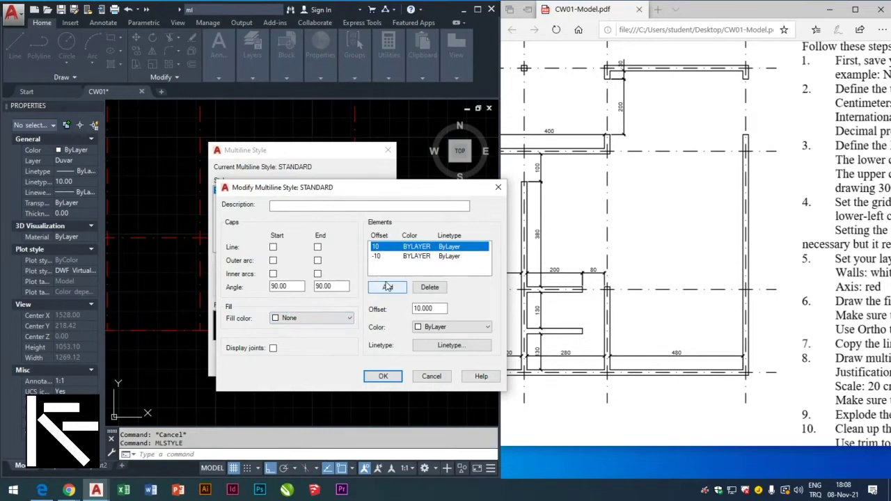
click(430, 257)
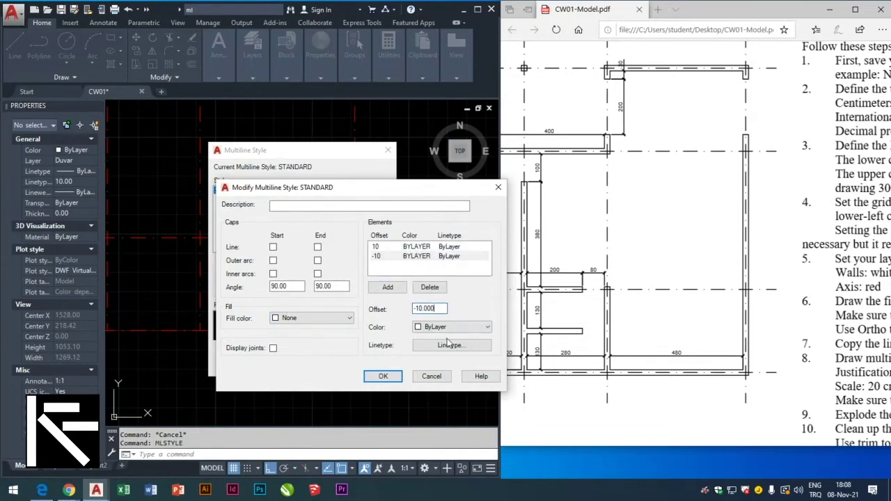
click(375, 248)
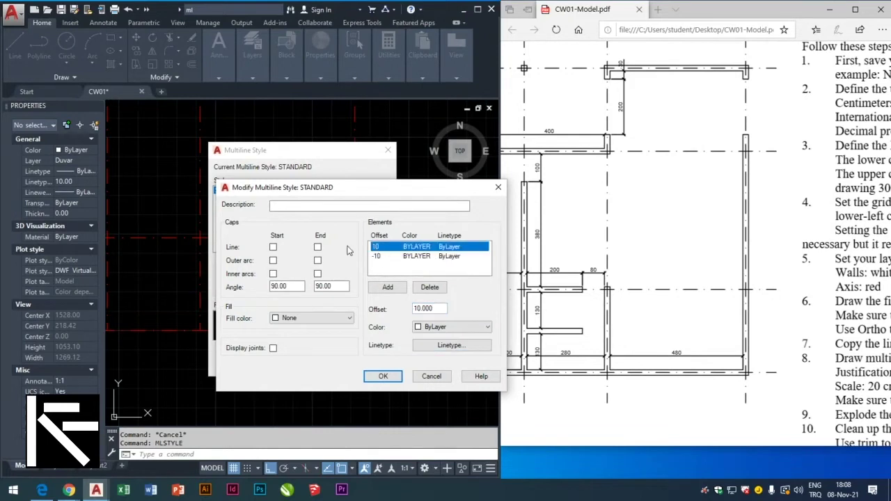
click(274, 248)
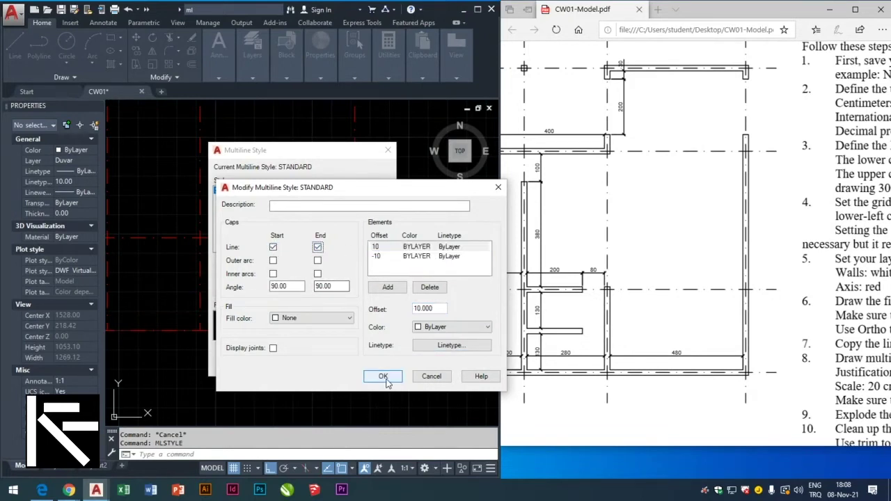
click(383, 376)
click(387, 228)
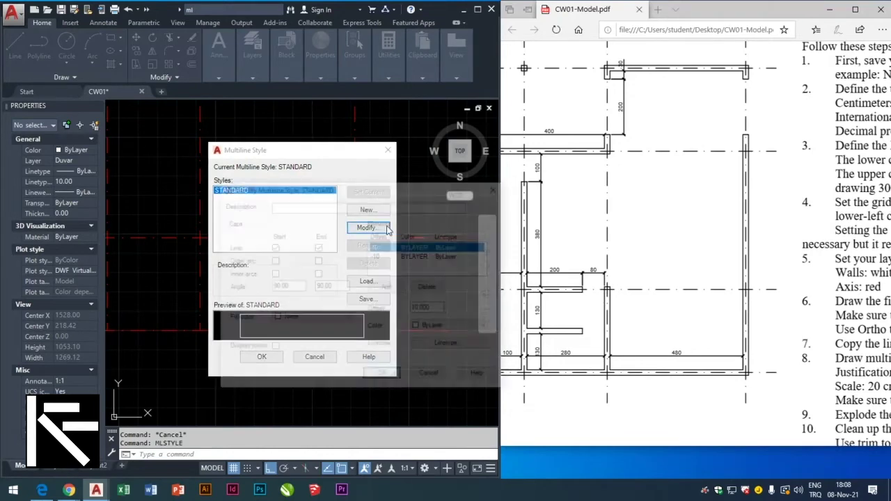
click(274, 247)
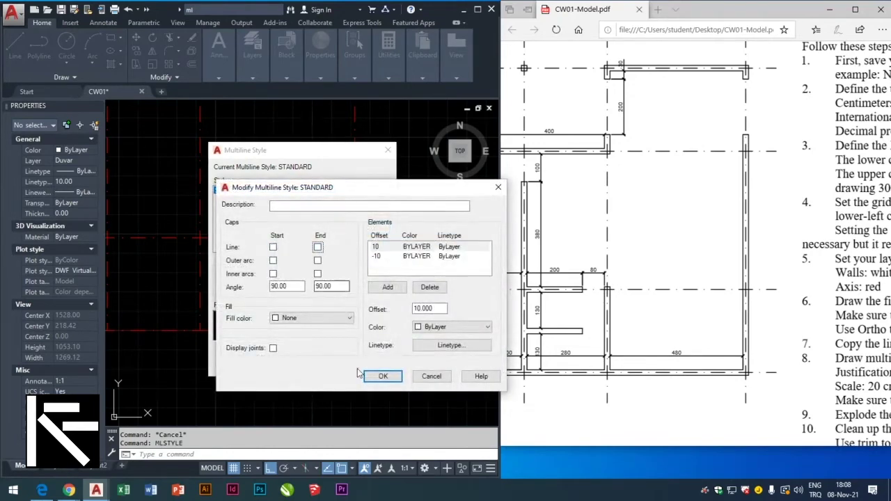
click(383, 376)
click(262, 358)
key(Escape)
key(Return)
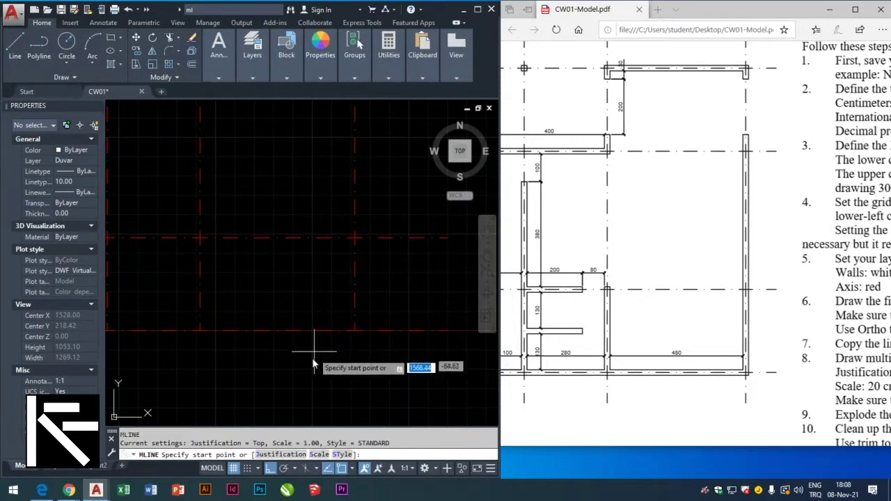
Set multiline justification to Zero and draw the first wall from the bottom to the top axis
click(281, 454)
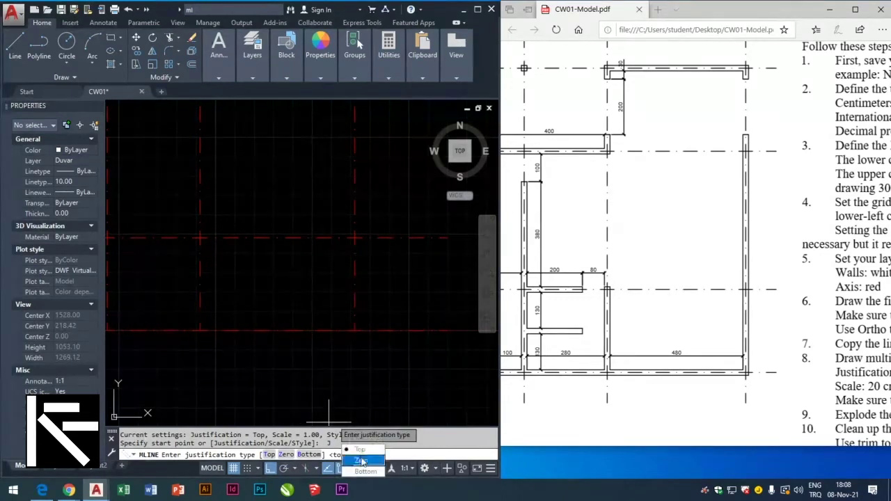
click(285, 455)
click(354, 331)
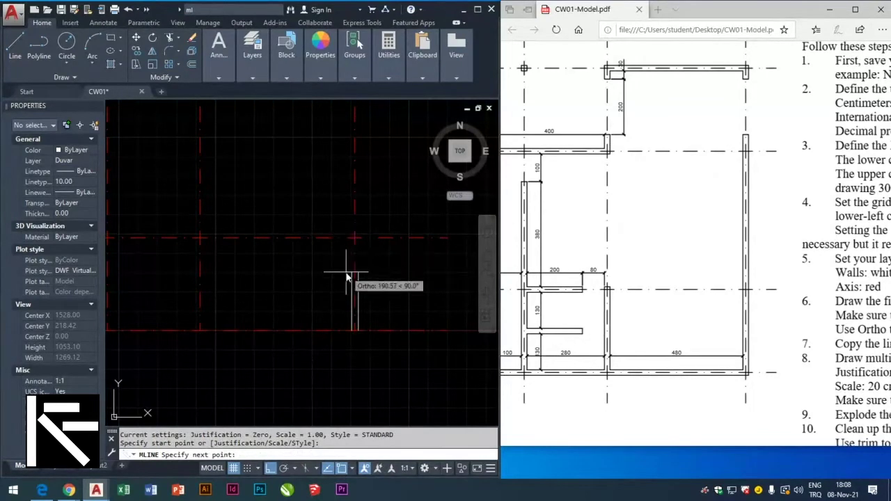
scroll(347, 277, down, 5)
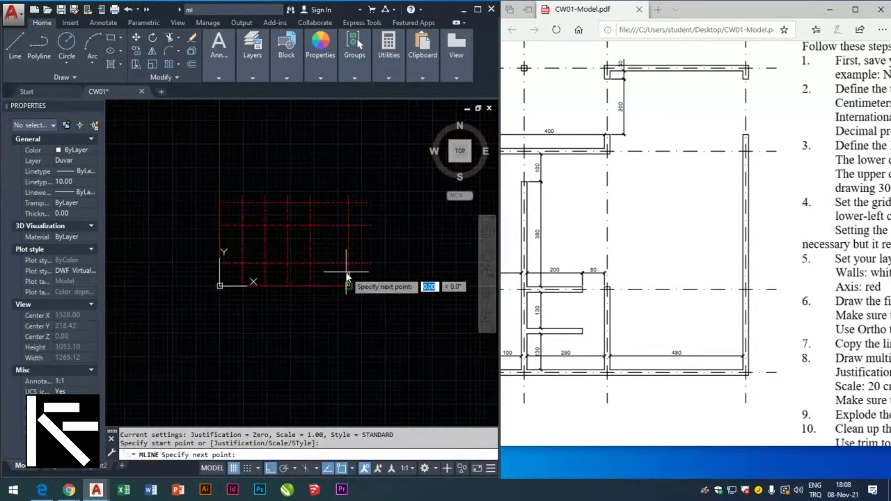
scroll(348, 279, down, 2)
click(348, 205)
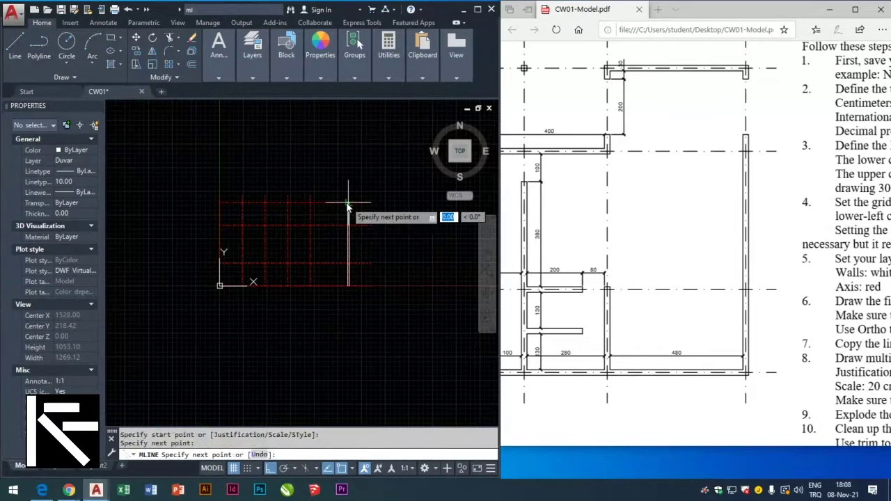
Continue the wall left, step it down, then run it along the left and bottom axes to close the outline
click(310, 204)
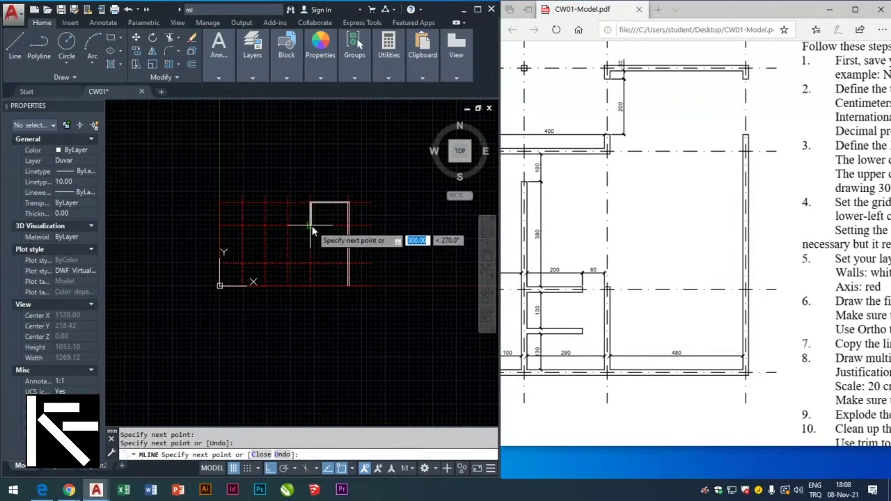
click(311, 226)
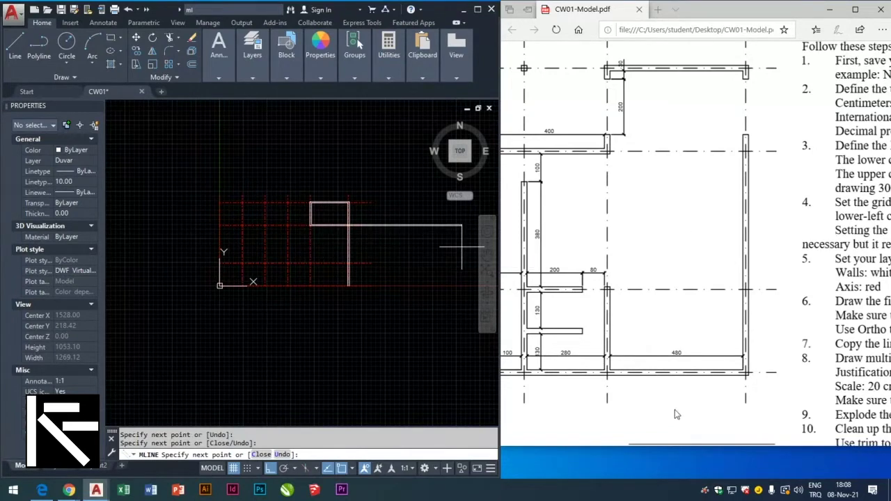
drag(664, 448, 598, 446)
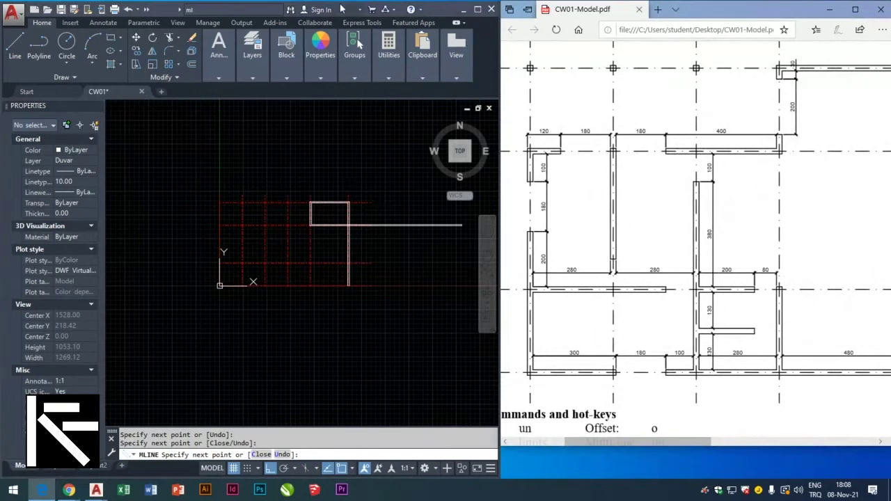
click(244, 231)
click(245, 285)
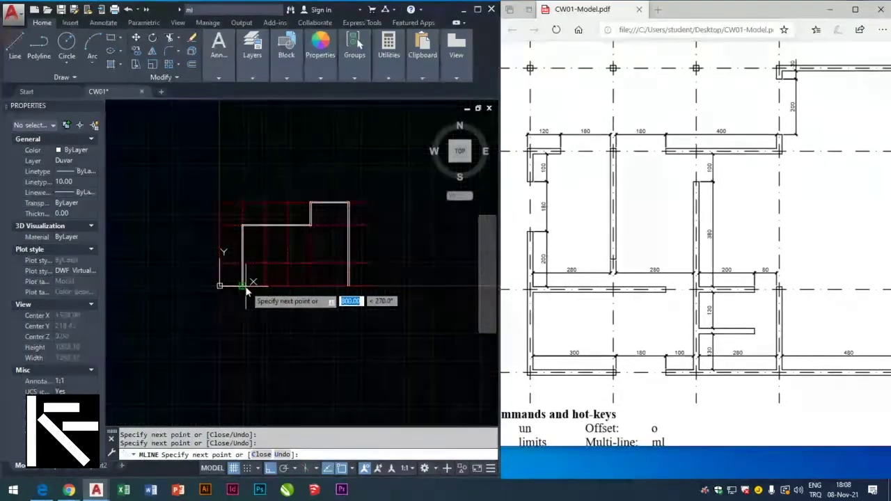
click(350, 286)
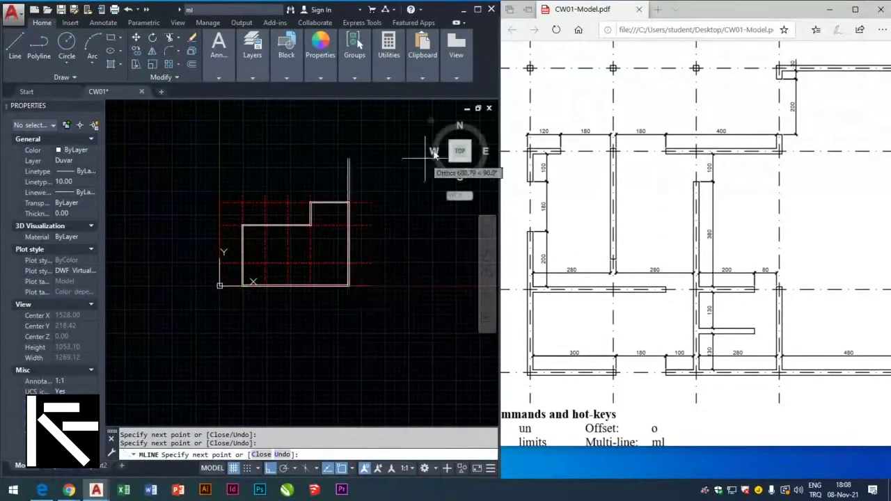
key(Escape)
scroll(373, 271, up, 3)
scroll(292, 288, up, 2)
scroll(394, 345, down, 5)
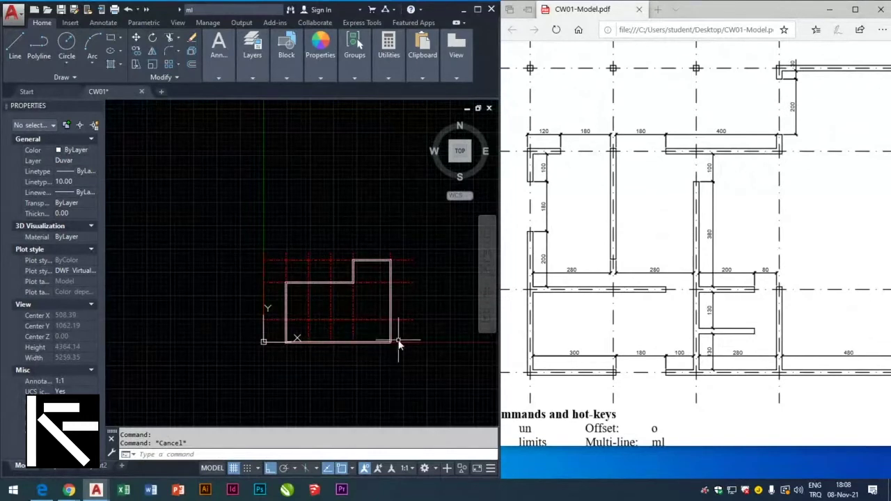
click(313, 289)
click(398, 341)
scroll(347, 334, up, 4)
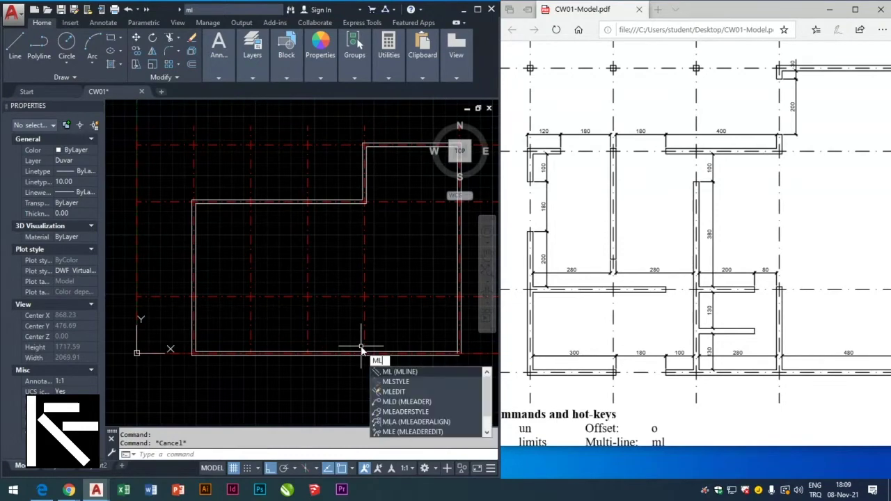
Apply a Corner Joint to the bottom and right walls, then start a new multiline
click(439, 390)
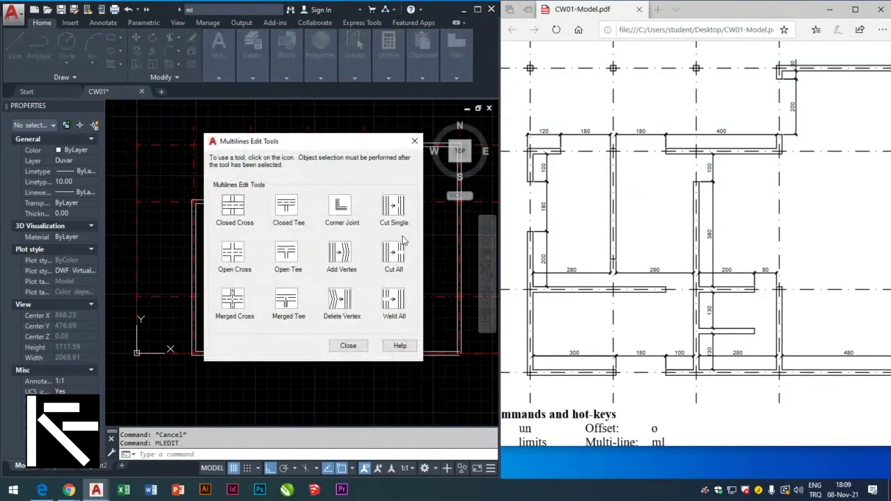
click(343, 212)
click(457, 353)
click(457, 353)
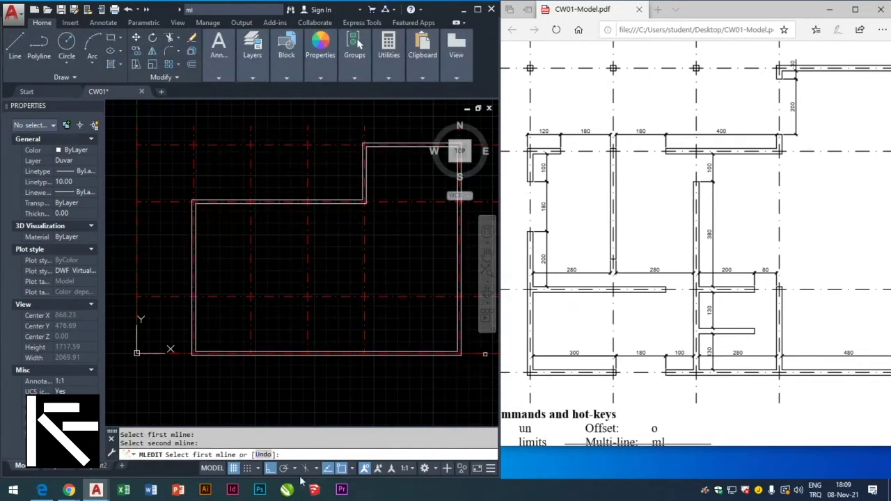
key(Escape)
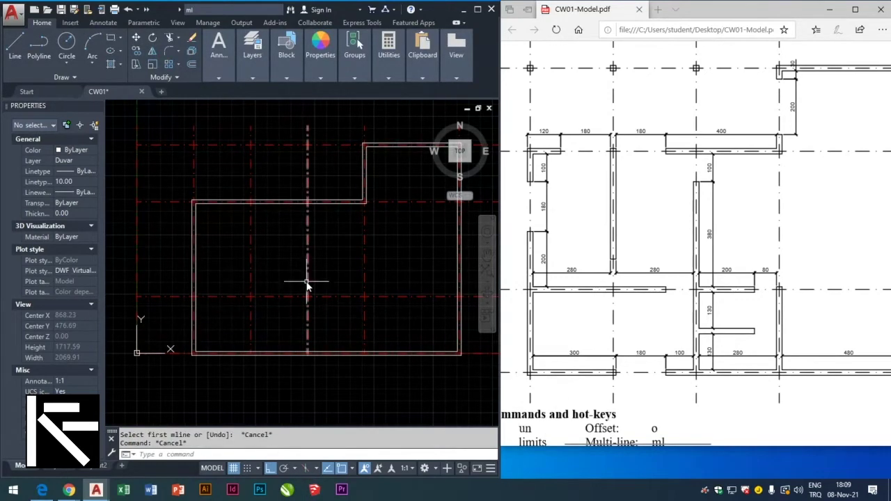
scroll(307, 284, down, 2)
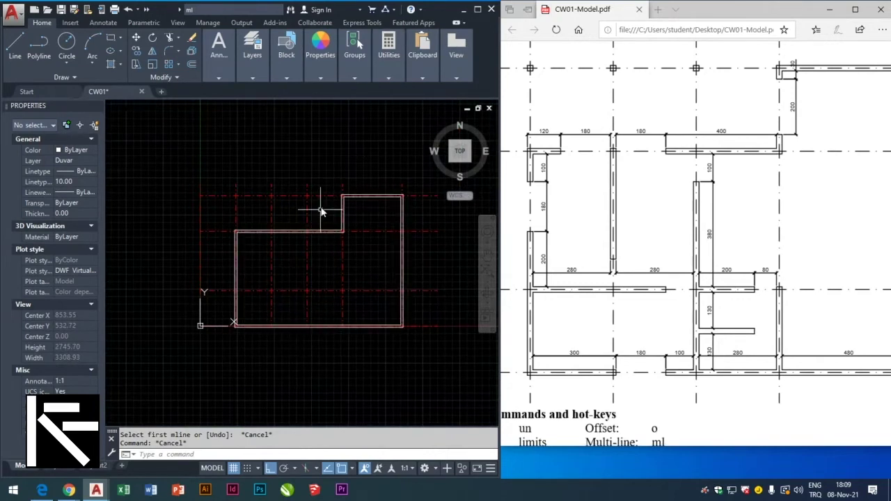
key(Escape)
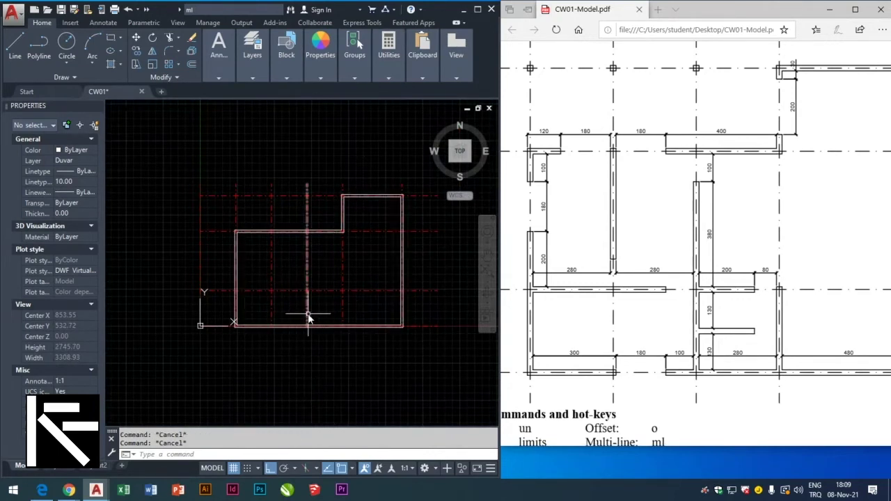
text(ml)
key(Return)
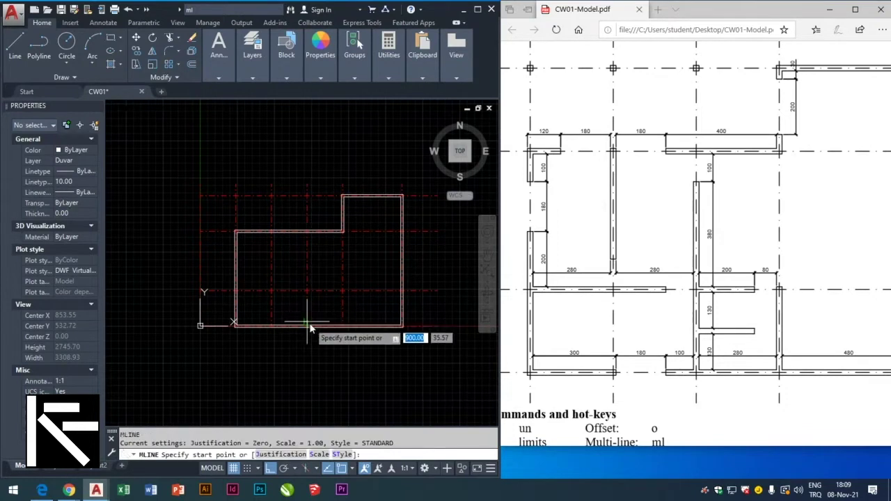
Draw a vertical interior wall from the bottom wall up to the top wall
scroll(306, 321, up, 2)
scroll(300, 325, up, 2)
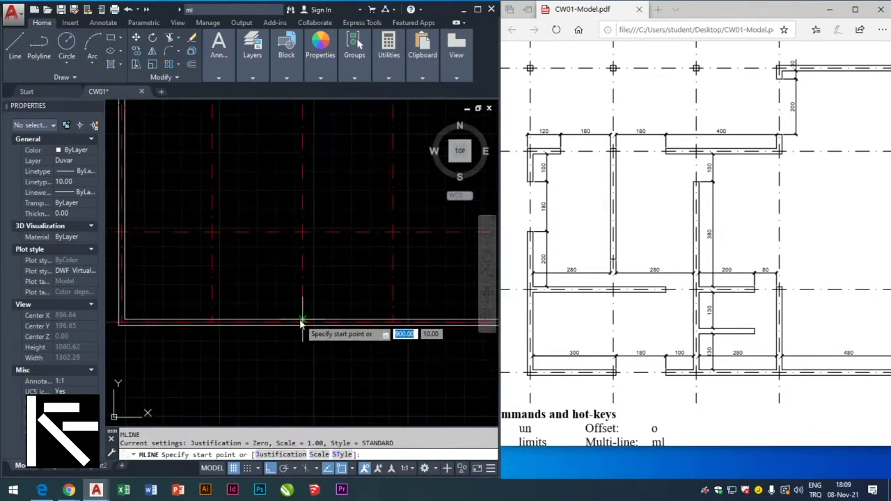
click(299, 322)
scroll(298, 313, down, 3)
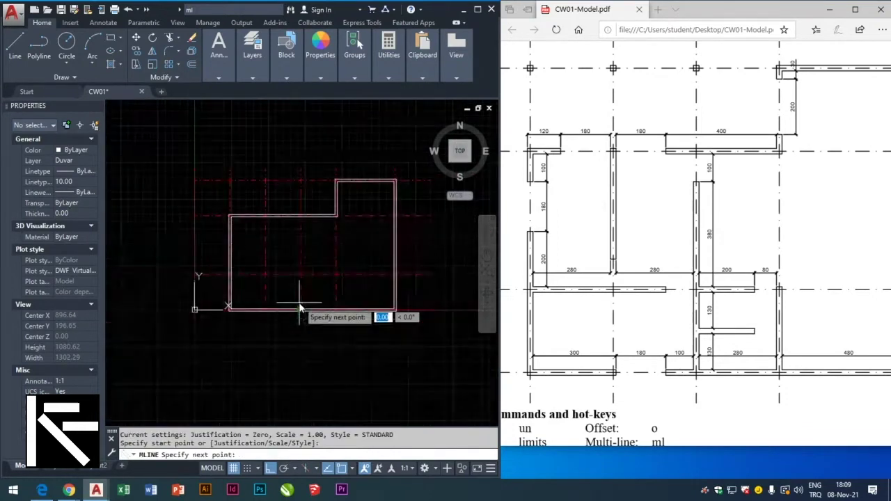
click(299, 216)
key(Escape)
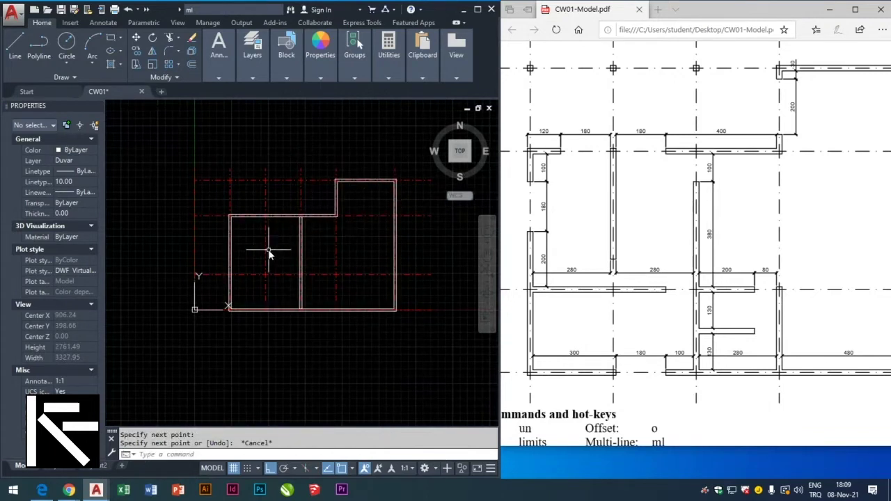
Draw a horizontal wall from the left wall to the middle wall, plus a short vertical wall down from it
text(ml)
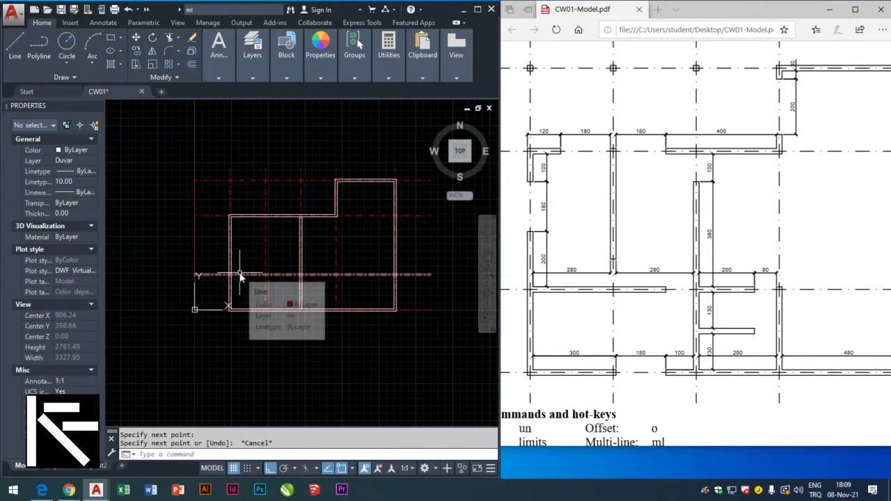
key(Return)
click(232, 276)
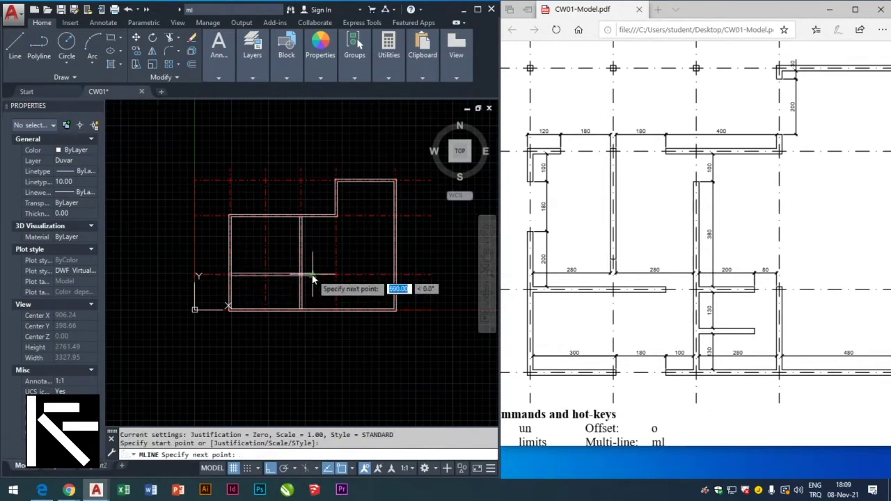
click(300, 275)
key(Escape)
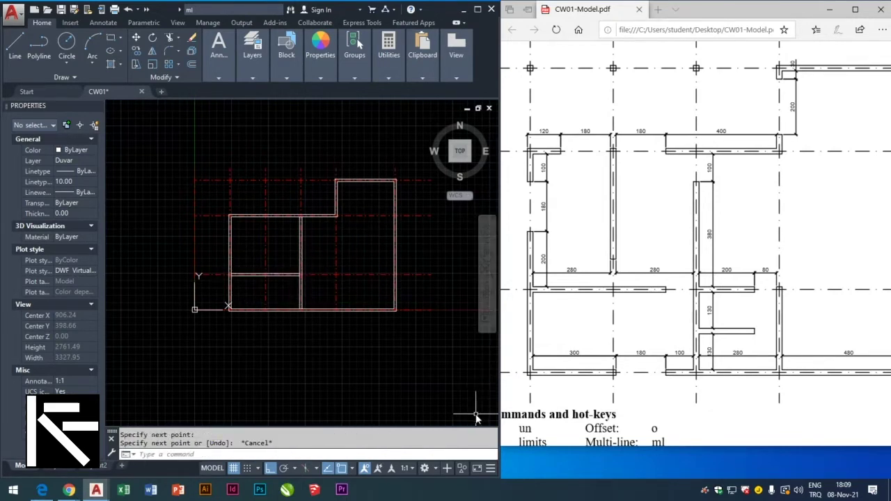
key(Return)
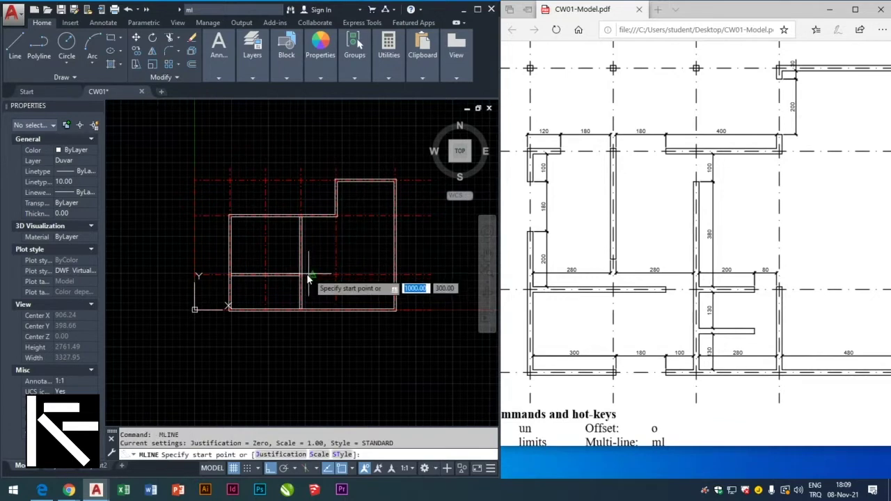
click(337, 275)
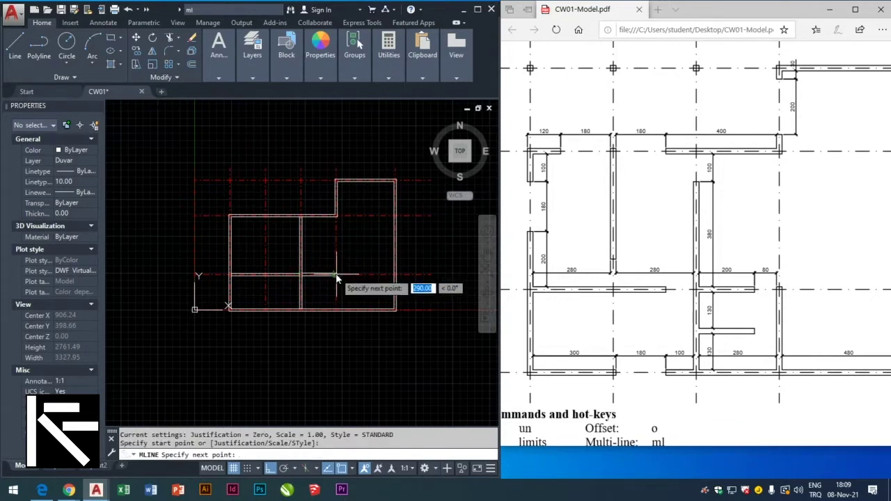
click(338, 310)
key(Escape)
key(Escape)
Draw another vertical wall down to the lower horizontal wall, then select a vertical wall to inspect
scroll(301, 306, down, 4)
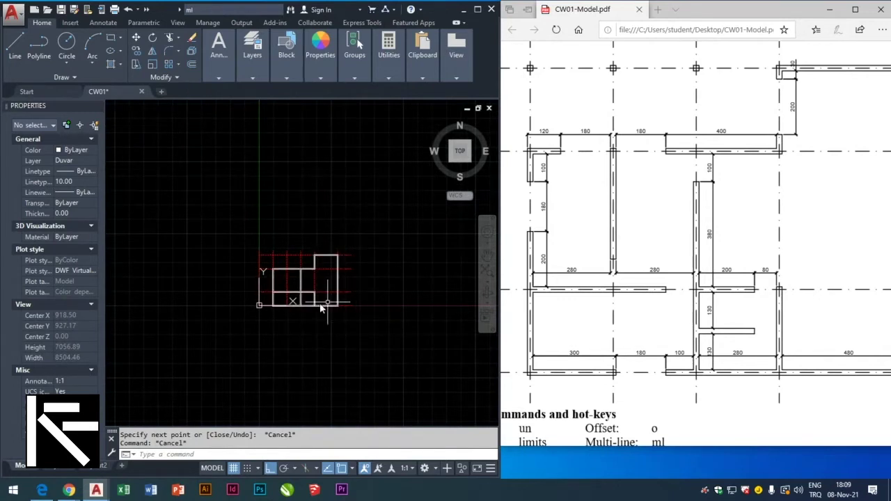
scroll(291, 286, up, 3)
scroll(289, 279, up, 7)
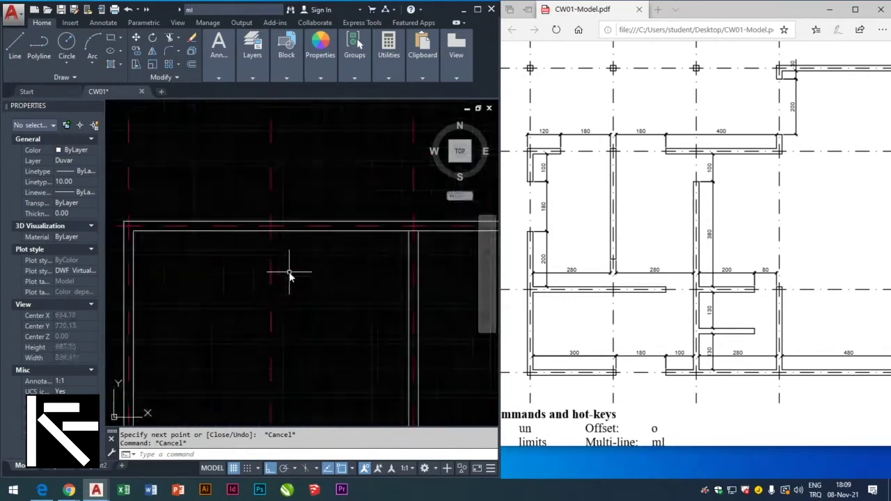
text(ml)
key(Return)
click(271, 229)
scroll(272, 231, down, 2)
scroll(272, 230, down, 2)
click(273, 318)
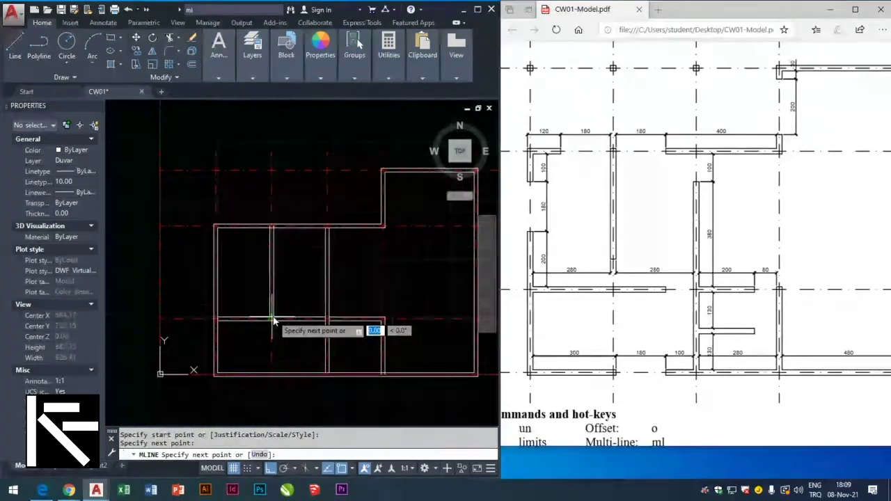
key(Escape)
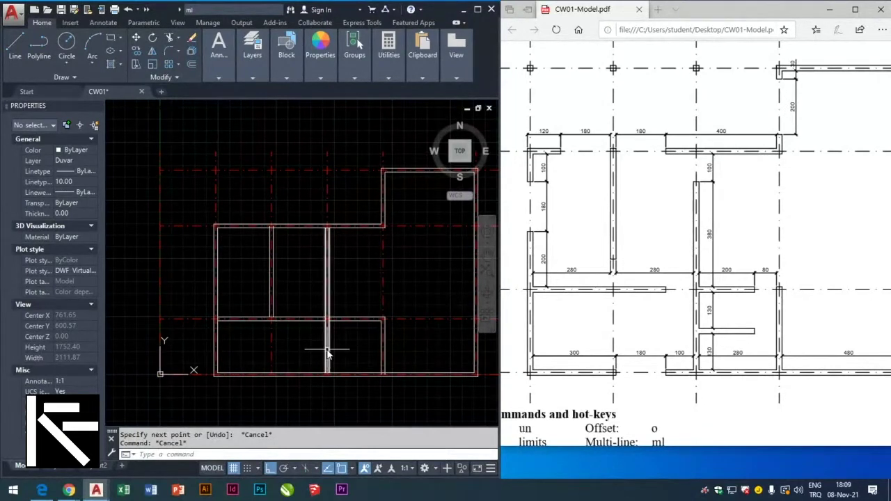
scroll(275, 306, down, 2)
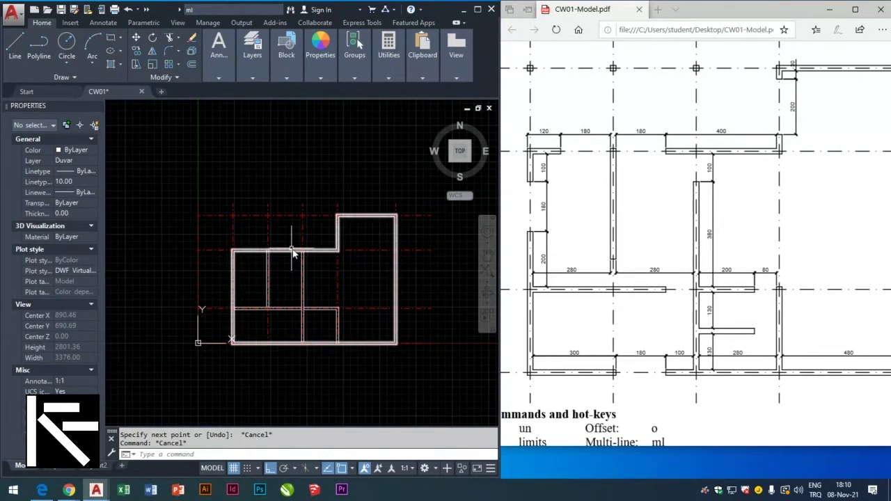
scroll(255, 258, up, 2)
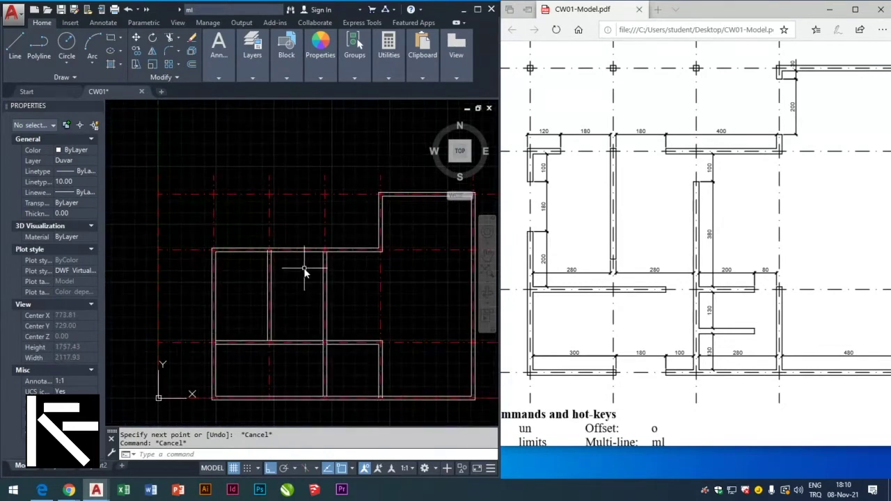
click(324, 310)
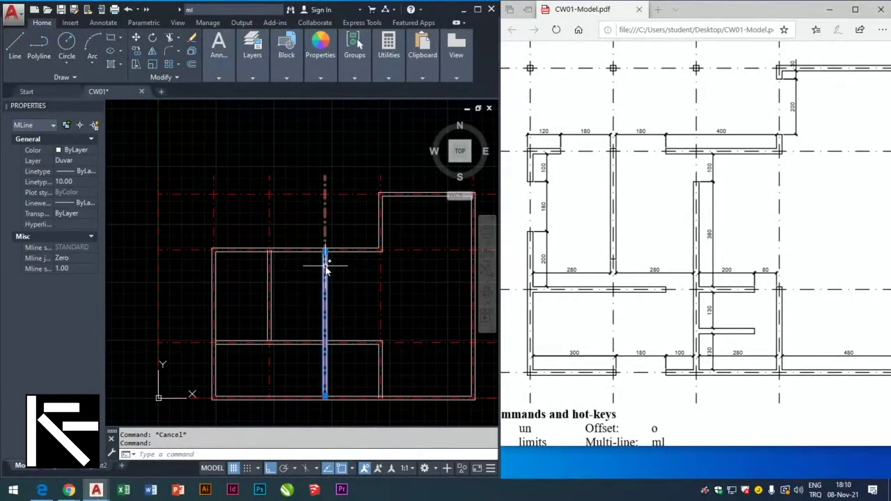
Lock the Ax layer in the Layer Properties Manager
key(Escape)
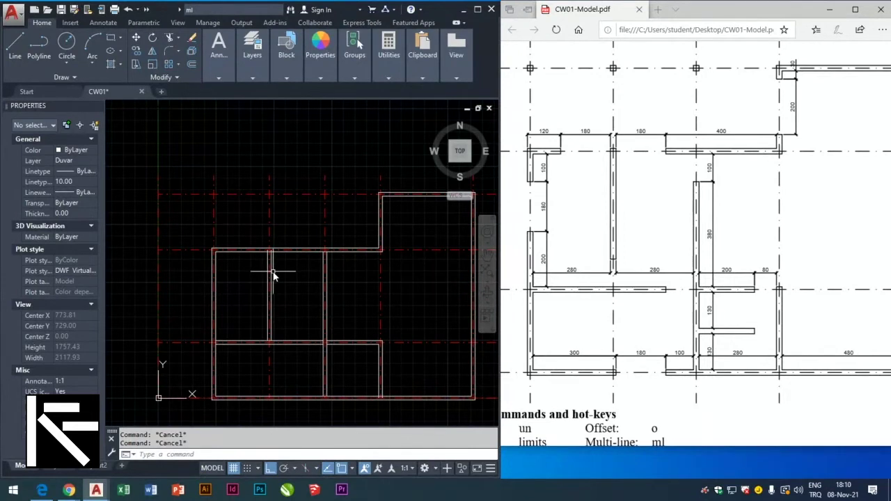
text(la)
key(Return)
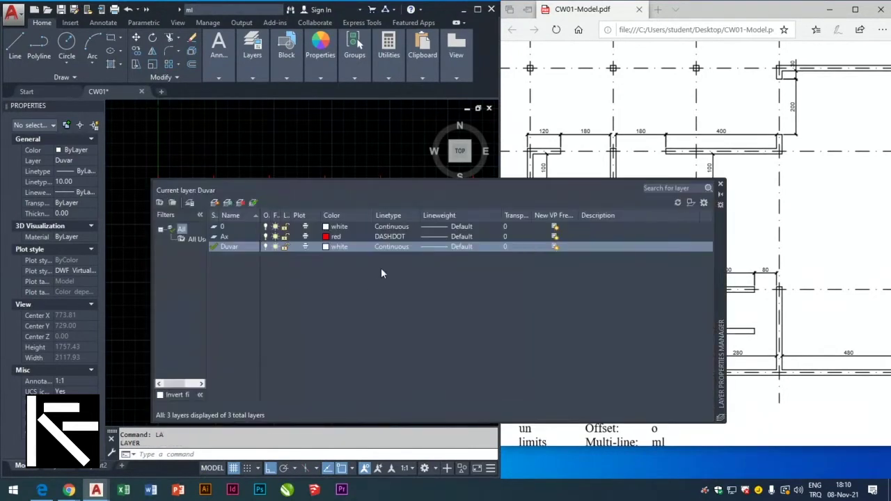
click(287, 239)
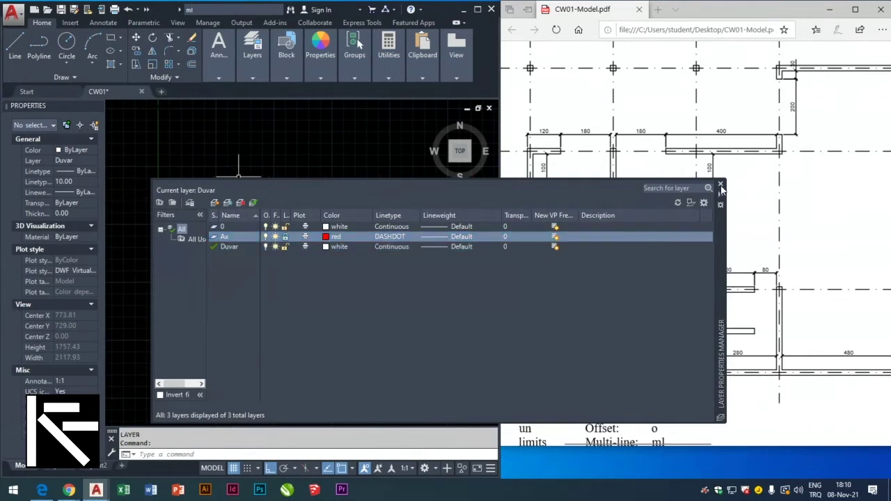
click(721, 185)
key(Escape)
key(Escape)
Select and try deleting groups of red axis lines to confirm they cannot be erased
click(294, 151)
key(Escape)
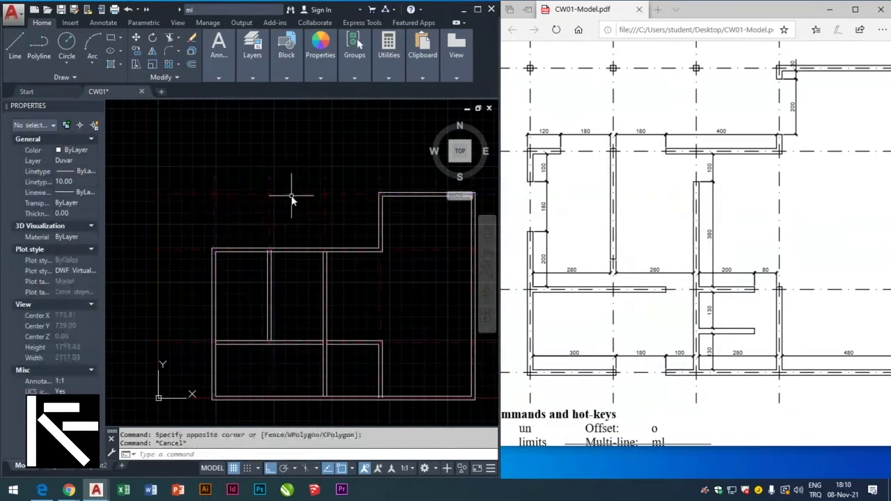
click(305, 183)
click(249, 233)
key(Delete)
key(Escape)
click(278, 175)
click(206, 222)
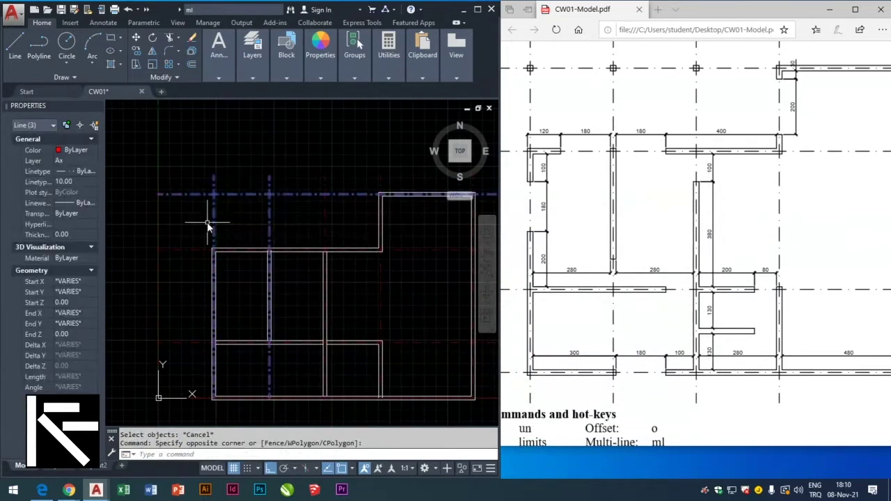
key(Delete)
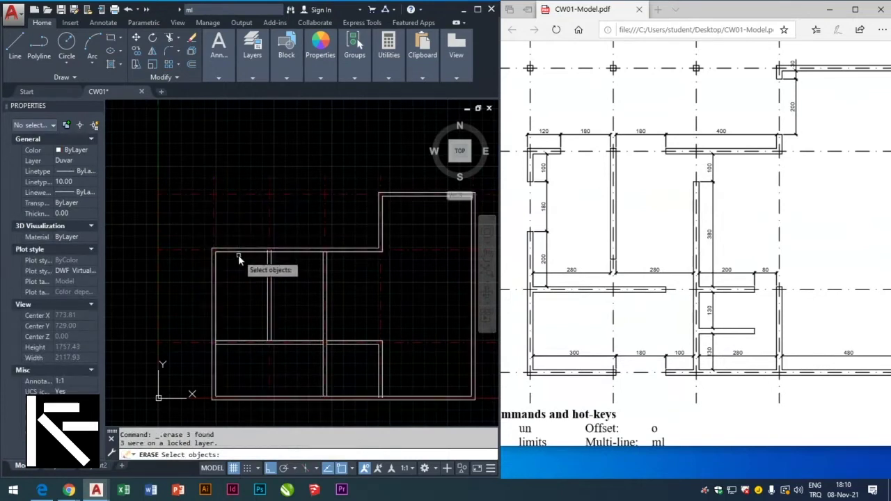
key(Escape)
click(308, 179)
key(Escape)
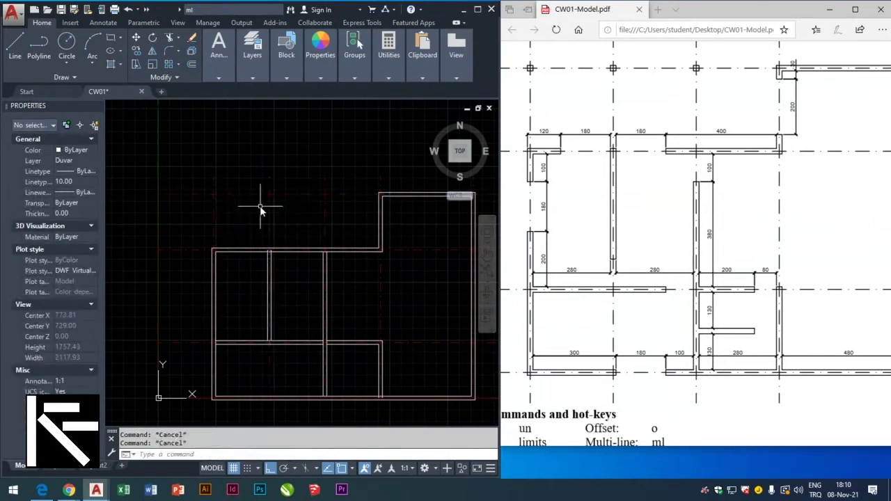
Reopen the layer properties list to review the layers
text(La)
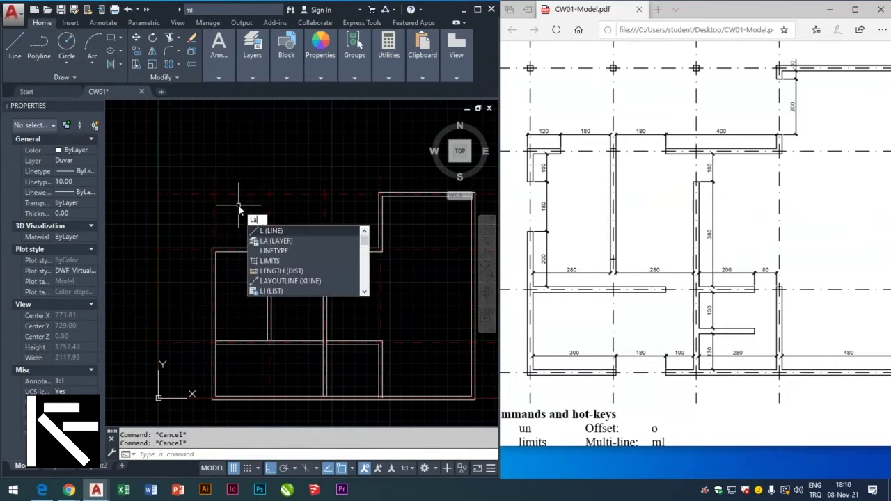
key(Return)
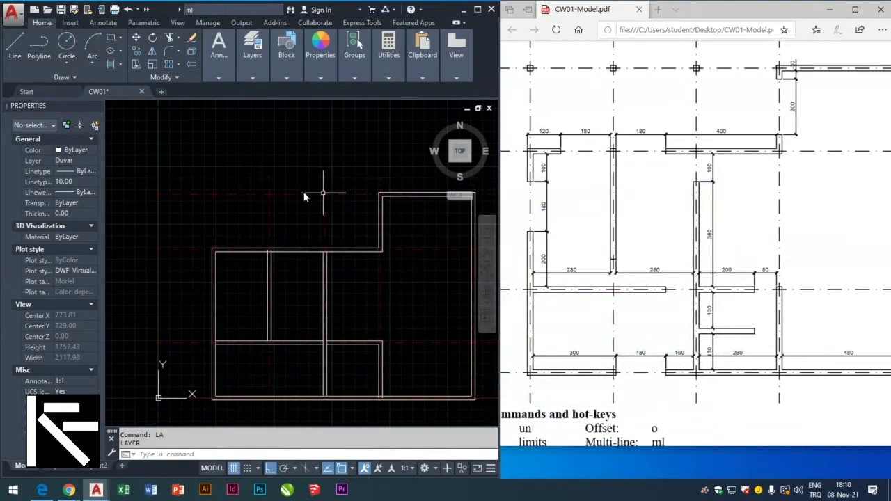
scroll(195, 250, down, 2)
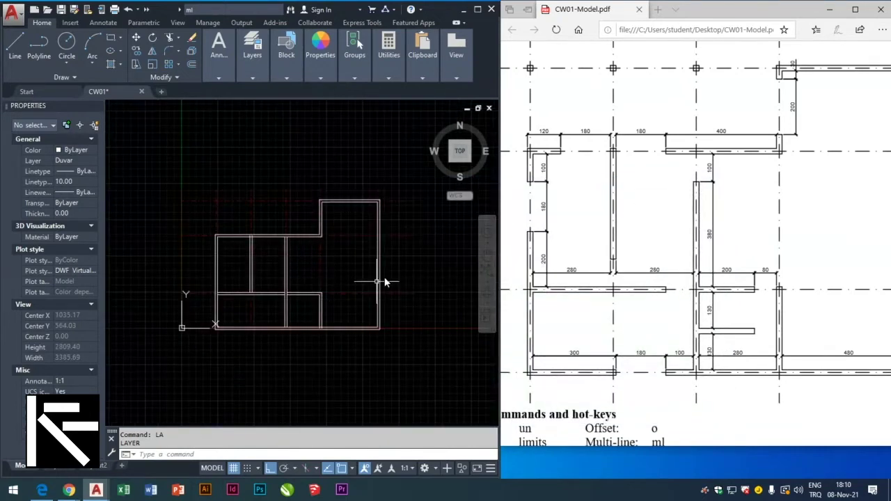
Highlight the Commands and hot-keys heading in the reference PDF, then return to the drawing
key(Escape)
drag(596, 414, 622, 349)
scroll(622, 349, down, 2)
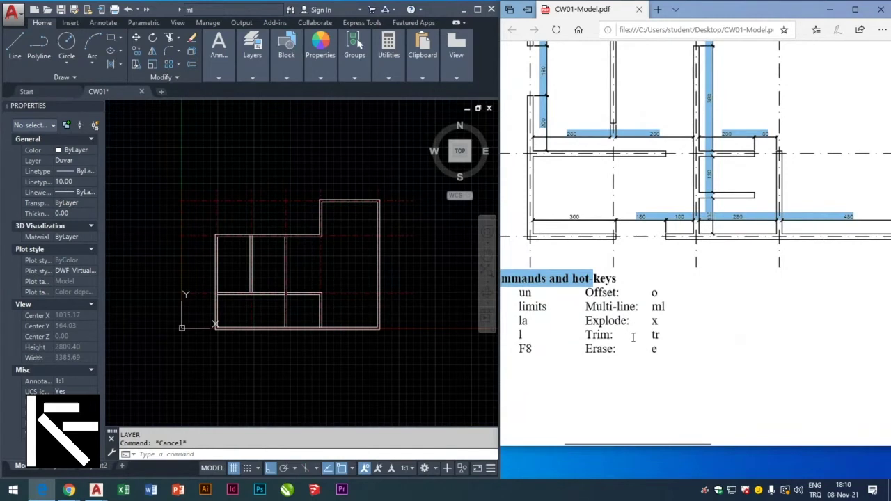
click(167, 11)
key(Escape)
Explode the walls with X, window-selecting the entire floor plan
text(x)
key(Return)
click(203, 142)
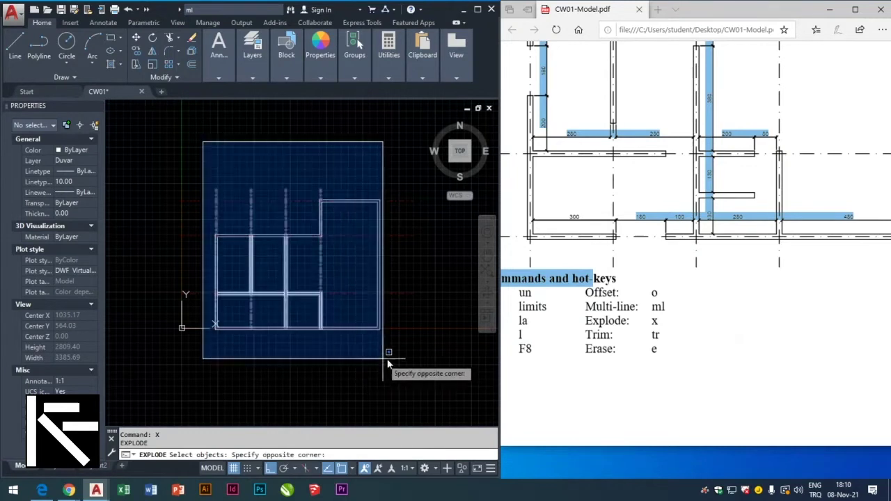
click(401, 362)
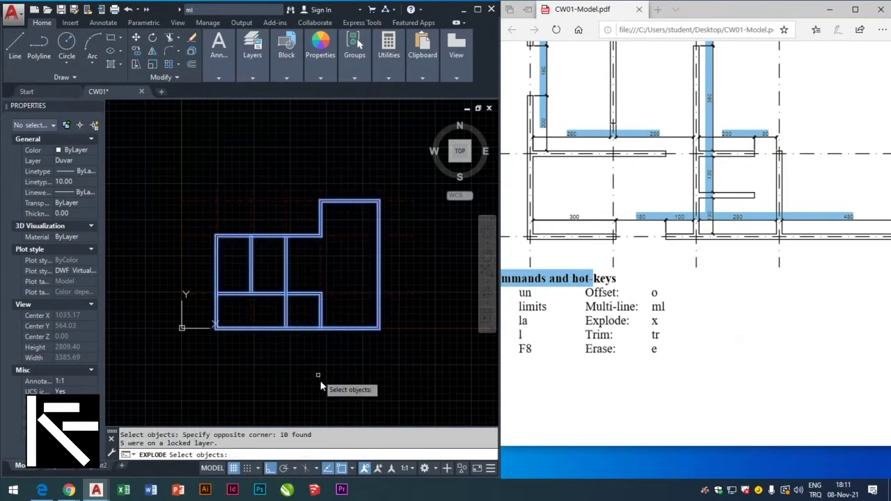
key(Return)
Pick one wall to confirm it is now a plain Line, then clear the selection
click(320, 313)
scroll(322, 312, up, 3)
scroll(327, 300, up, 3)
key(Escape)
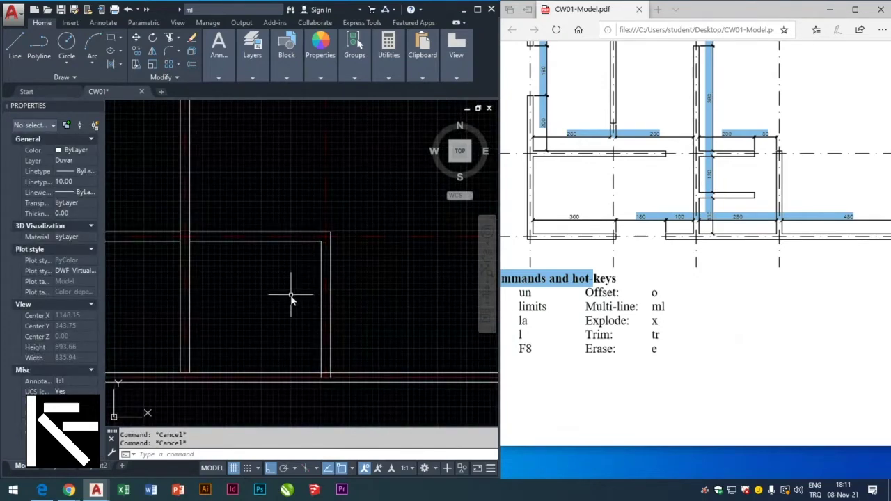
scroll(293, 299, down, 3)
scroll(316, 305, down, 3)
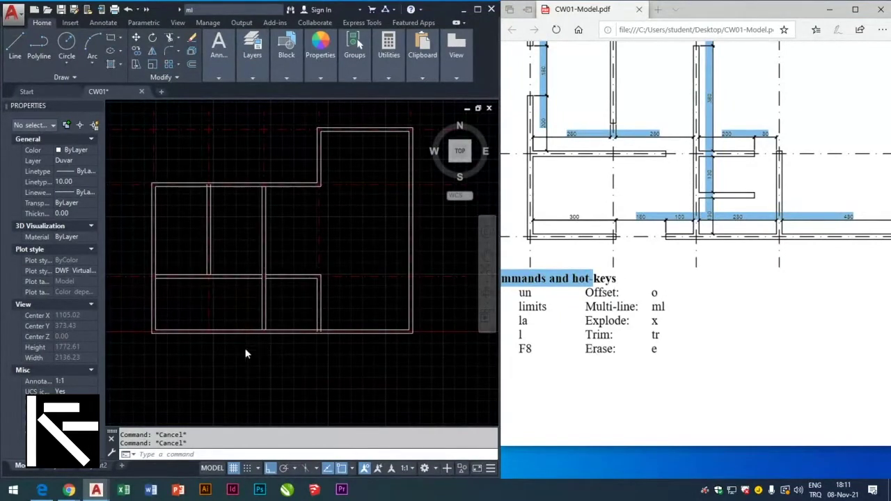
scroll(246, 353, down, 2)
scroll(660, 181, up, 3)
scroll(660, 180, up, 1)
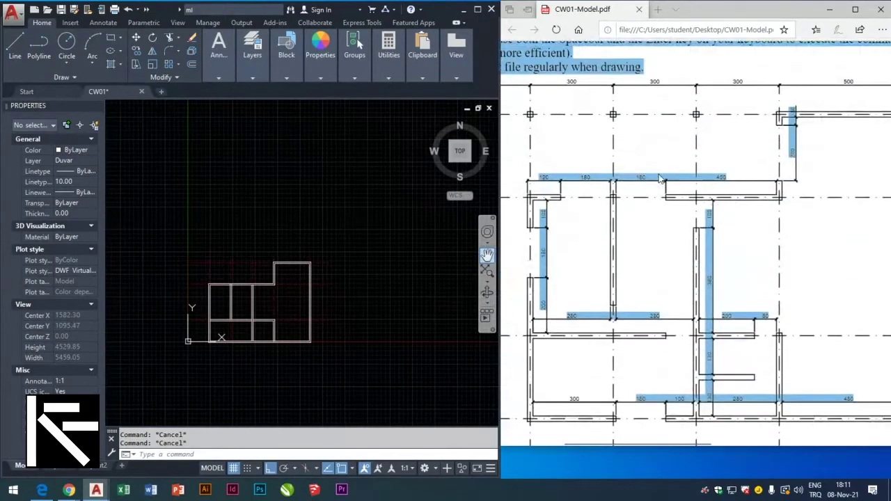
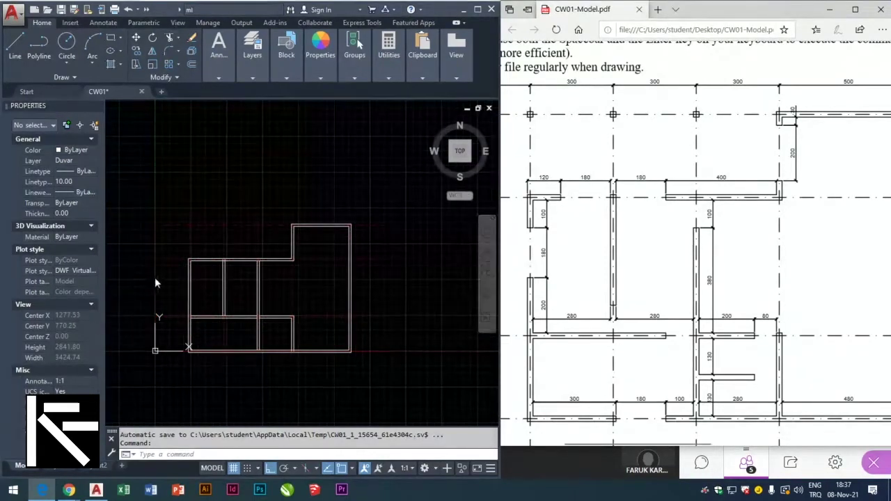
Zoom into the plan's upper-left walls, clear any pending command, and start OFFSET
scroll(163, 267, up, 4)
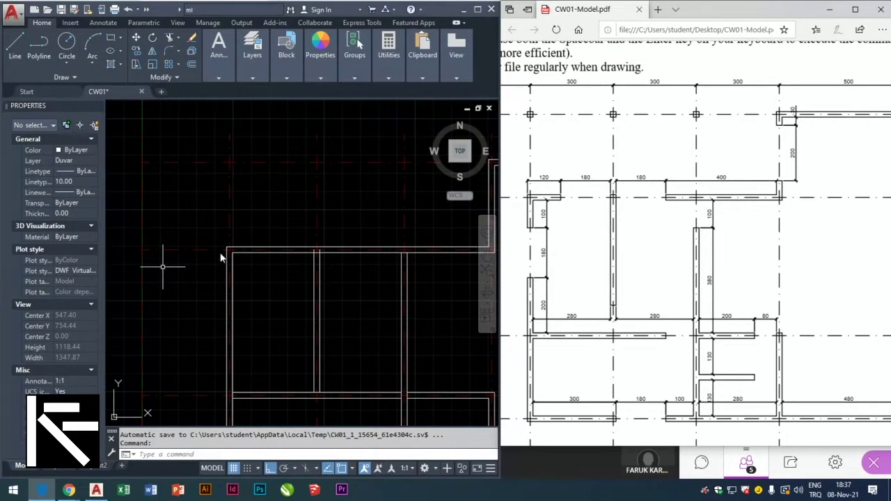
click(162, 266)
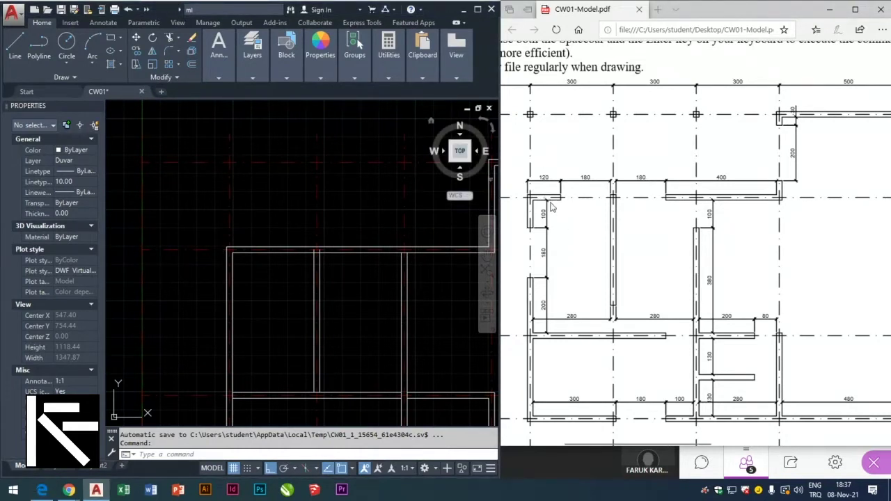
key(Escape)
key(Escape)
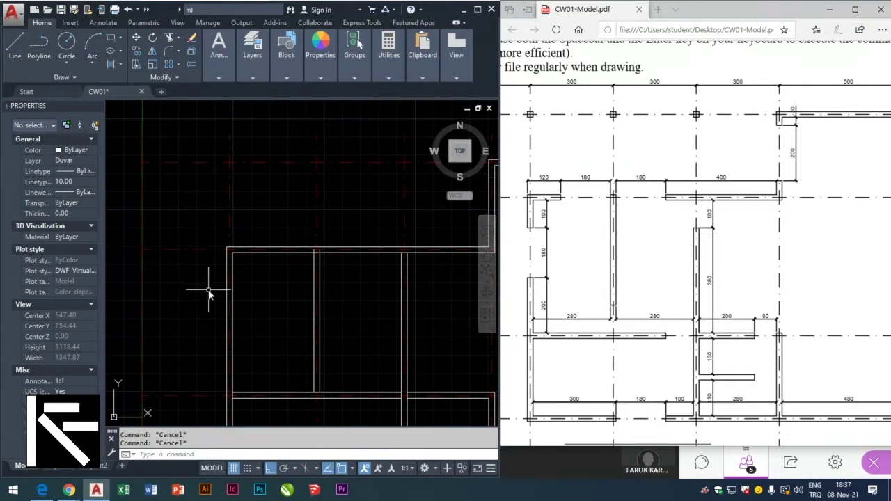
text(o)
key(Return)
text(12)
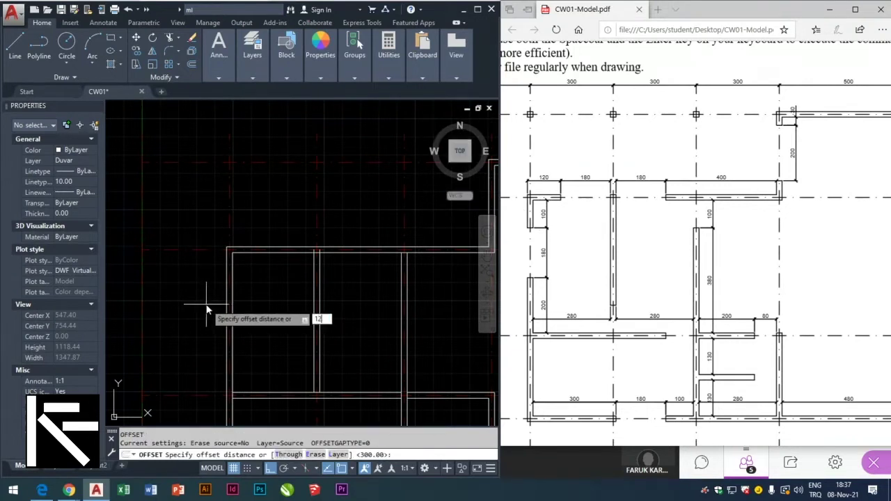
Offset the left wall 120 inward to create the first vertical guide line
text(0)
key(Return)
key(Escape)
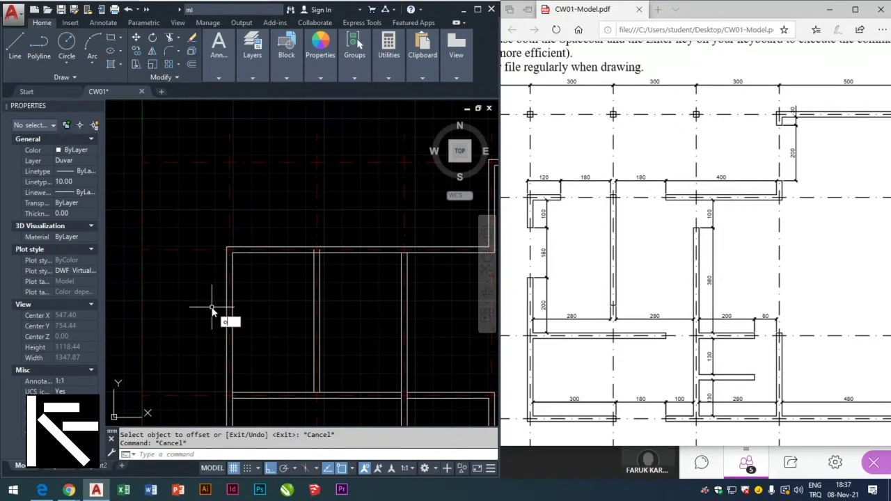
key(Return)
text(120)
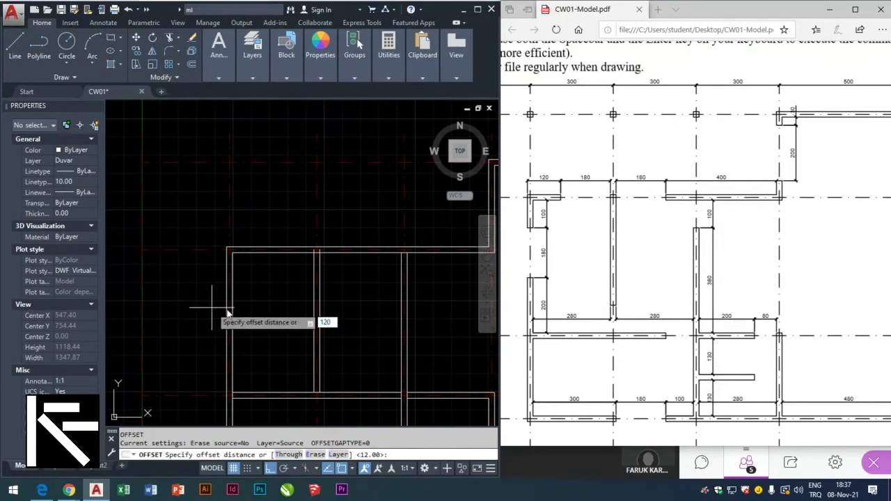
key(Return)
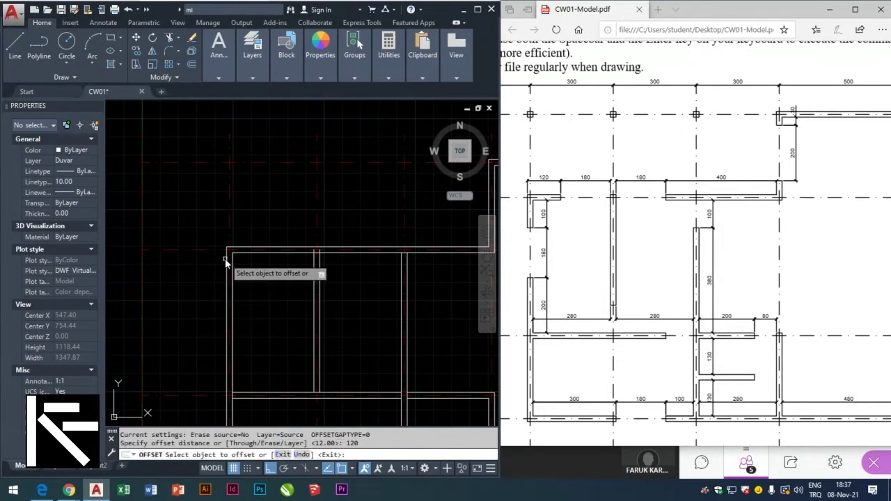
click(226, 261)
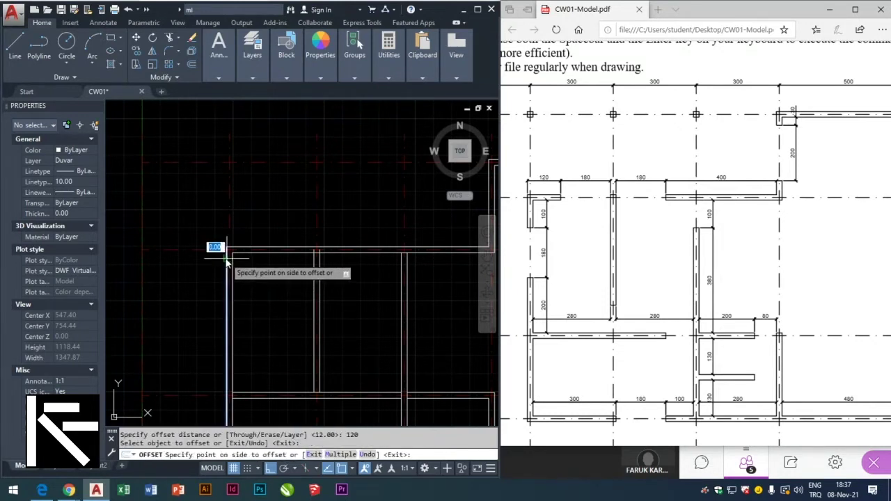
click(280, 277)
key(Escape)
key(Escape)
Offset that new guide line a further 180 inward
text(o)
key(Return)
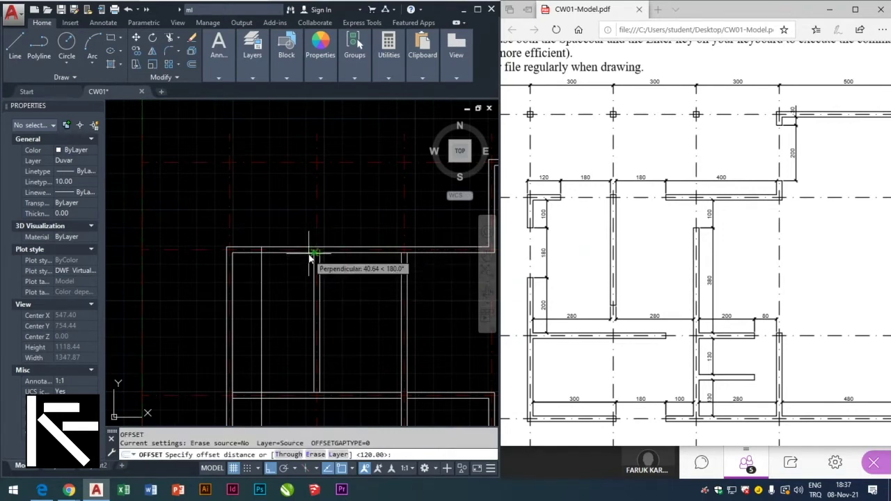
key(Escape)
key(Escape)
scroll(313, 250, up, 4)
key(Escape)
scroll(293, 279, down, 1)
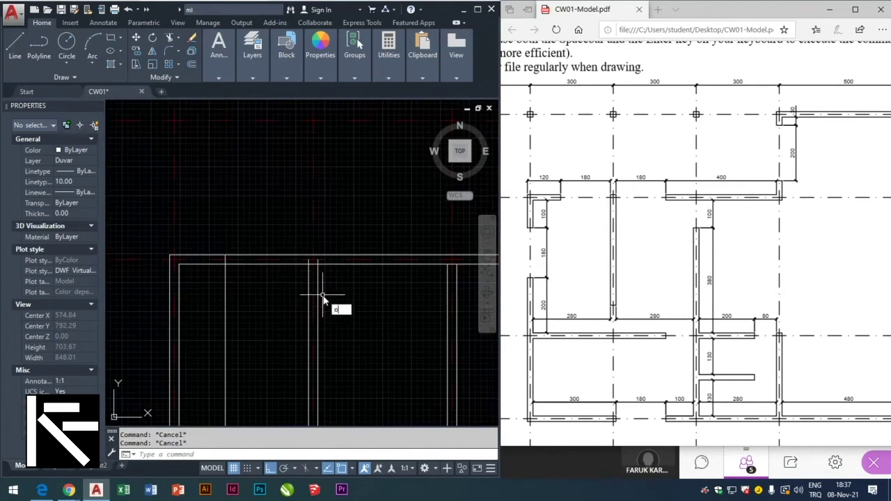
key(Return)
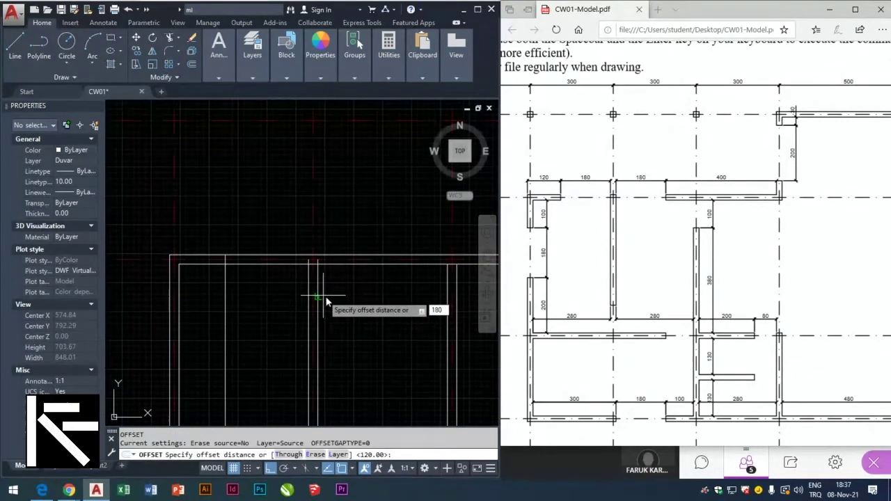
key(Return)
click(318, 298)
click(355, 304)
key(Escape)
key(Escape)
Offset the top wall 100 downward to make a horizontal guide line
scroll(315, 282, down, 1)
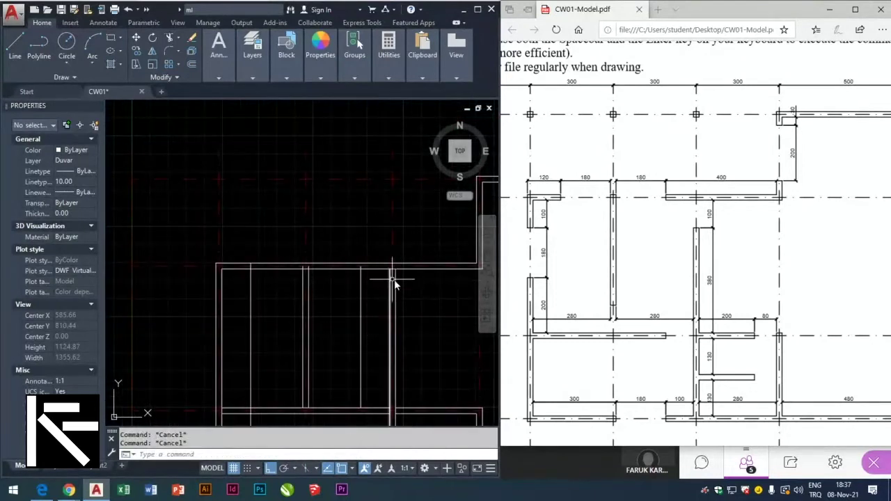
text(o)
key(Return)
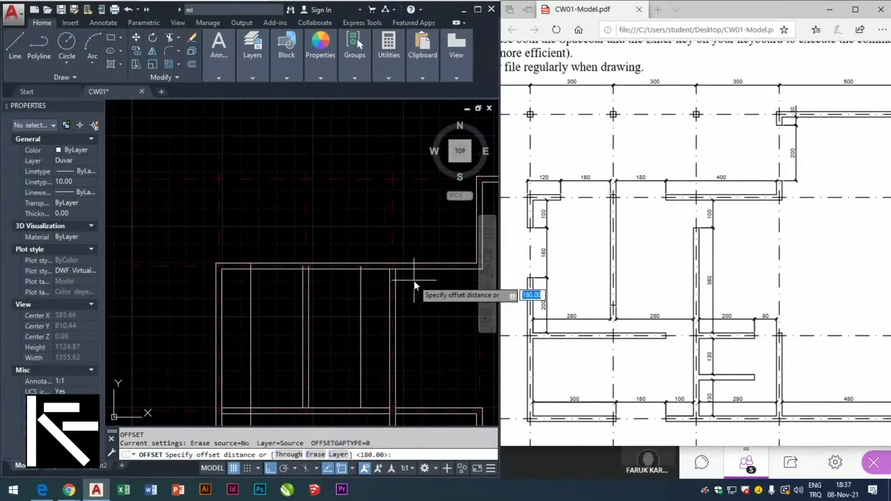
text(100)
key(Escape)
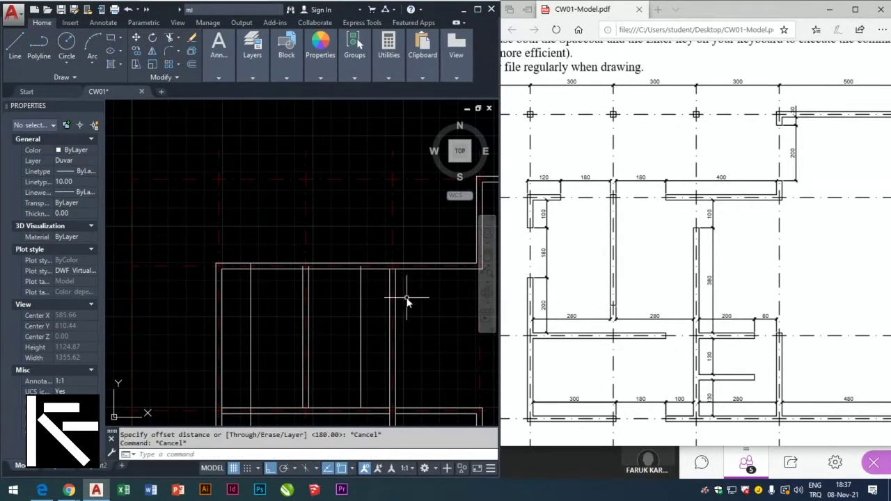
text(o)
key(Return)
text(100)
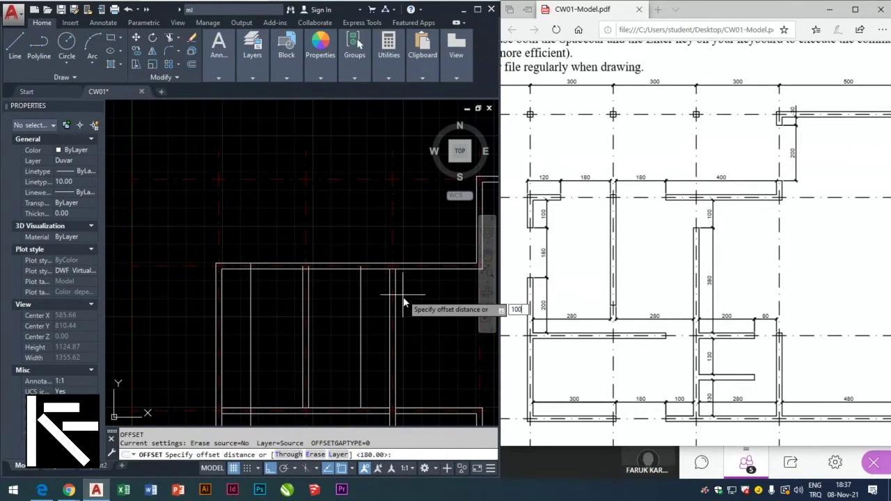
key(Return)
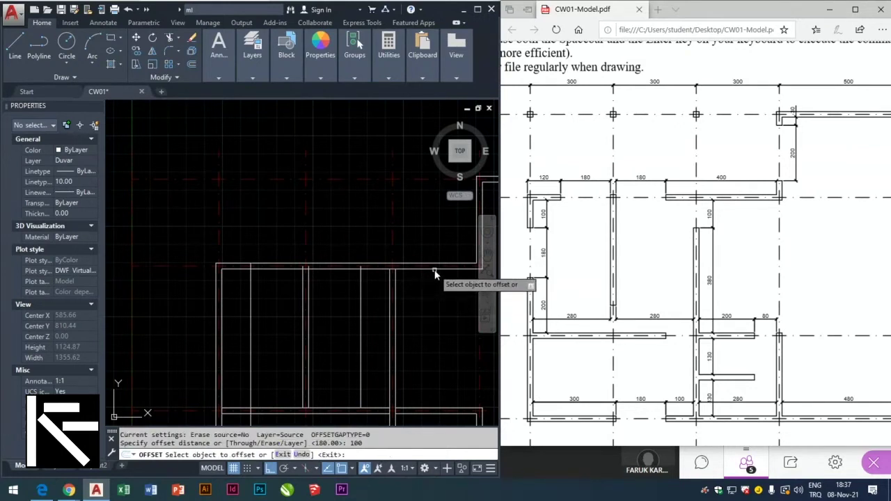
click(433, 269)
click(432, 325)
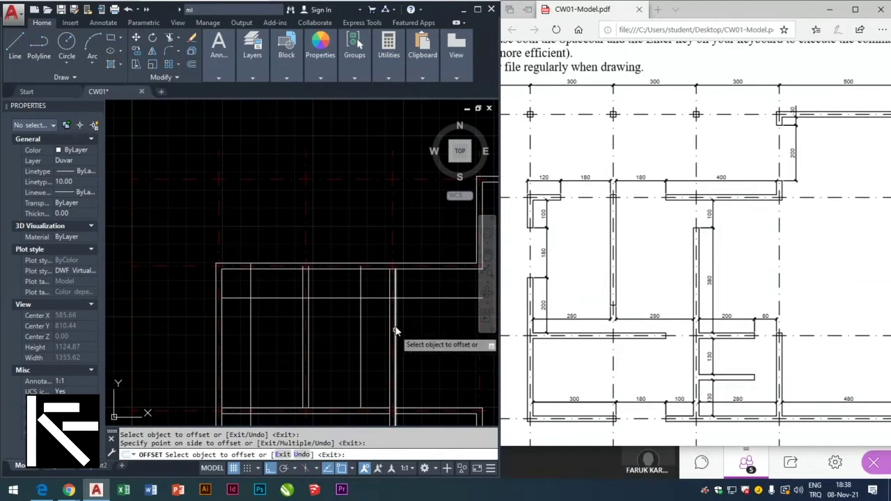
key(Escape)
key(Escape)
scroll(307, 271, up, 2)
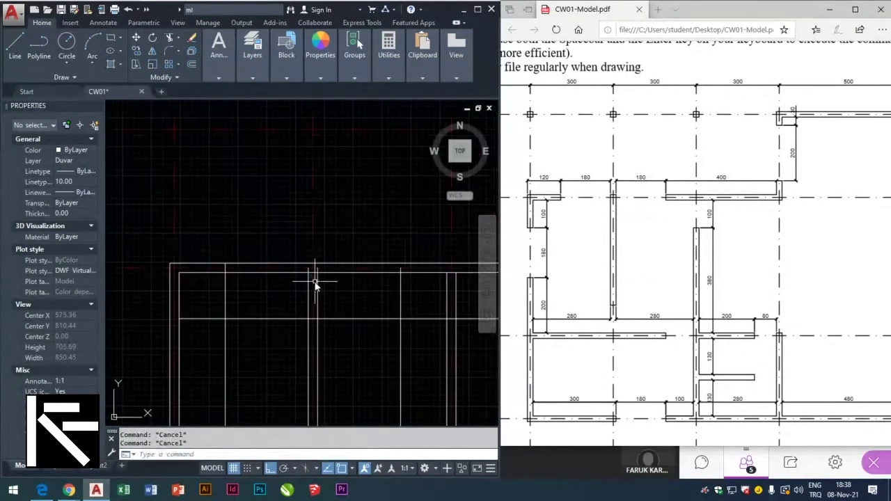
Try grip-stretching the top ends of the vertical guide lines, cancelling each edit
click(318, 279)
click(317, 266)
key(Escape)
key(Escape)
click(309, 275)
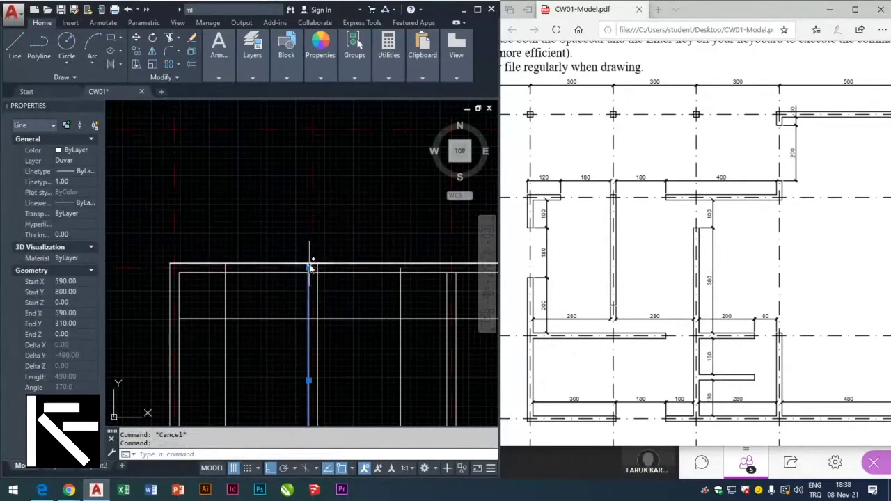
click(308, 266)
key(Escape)
key(Escape)
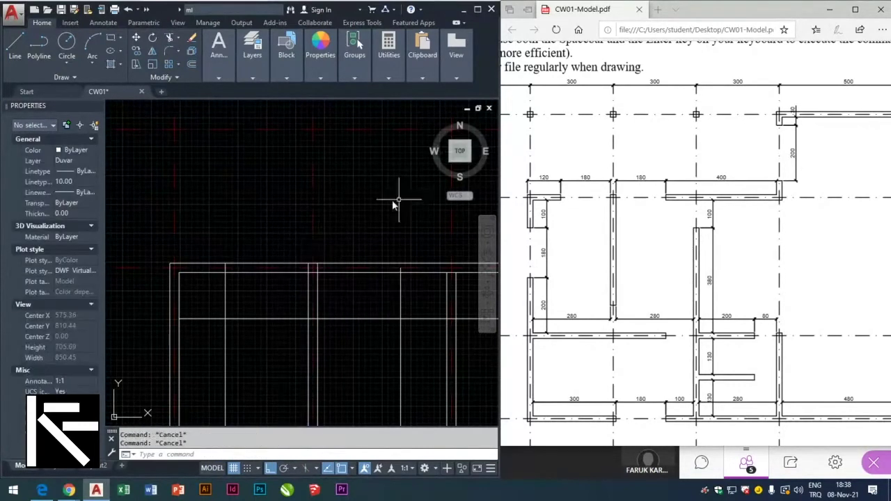
scroll(209, 253, down, 2)
scroll(342, 261, up, 4)
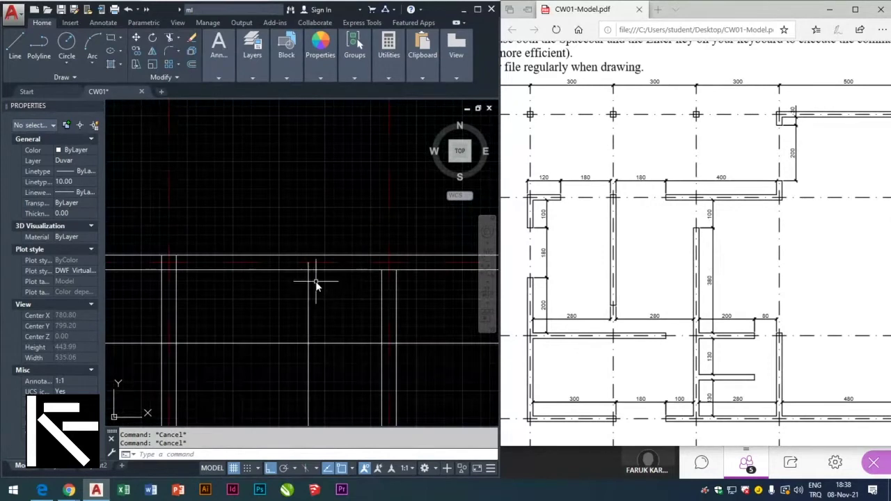
click(311, 285)
click(309, 263)
key(Escape)
key(Escape)
Try adjusting the end point of the horizontal guide line, then cancel and deselect it
scroll(264, 207, down, 2)
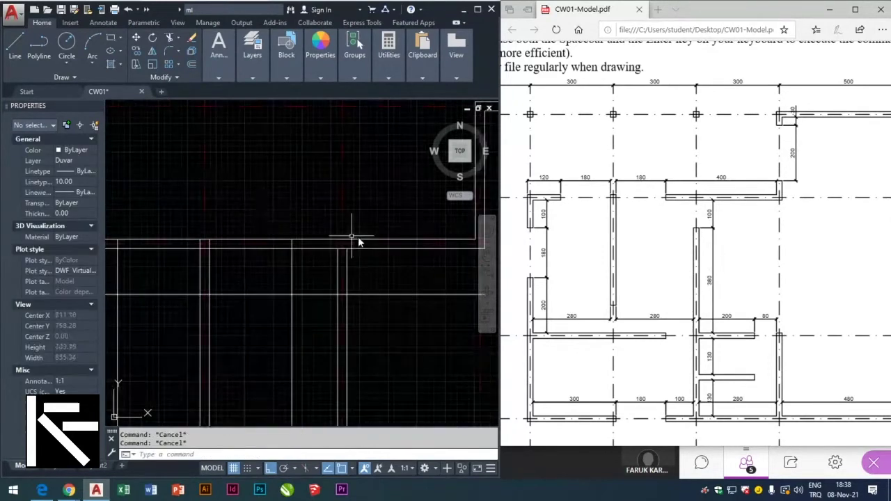
scroll(299, 276, down, 2)
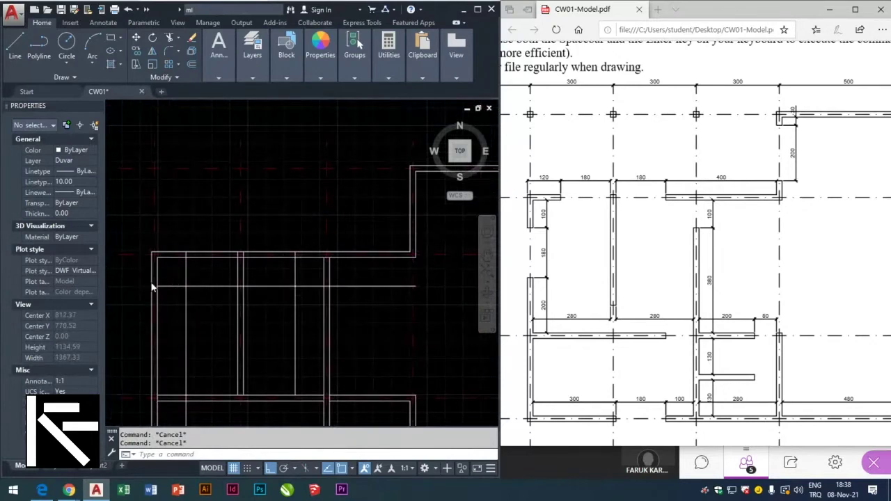
scroll(153, 287, up, 3)
click(224, 288)
click(187, 301)
click(174, 304)
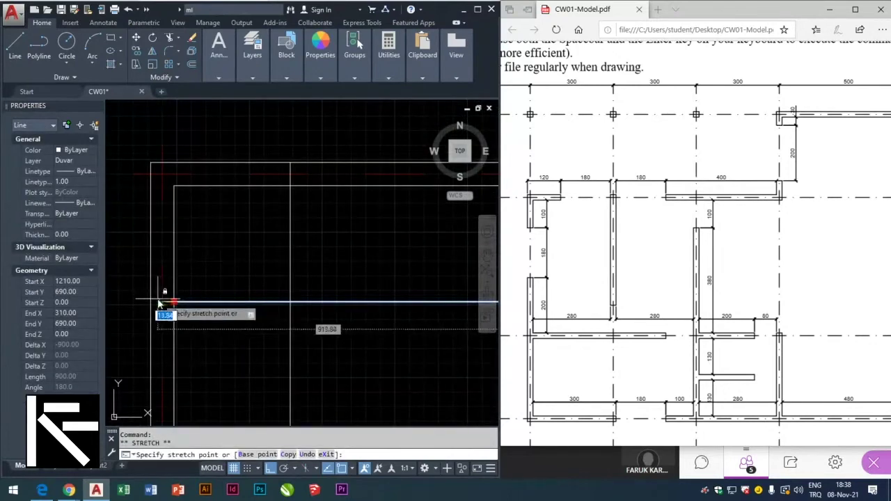
key(Escape)
key(Escape)
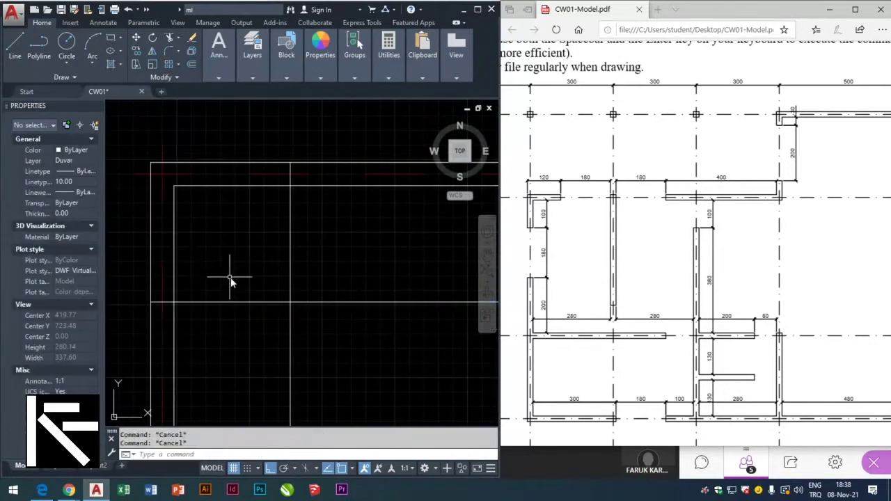
scroll(231, 278, down, 2)
scroll(203, 292, down, 4)
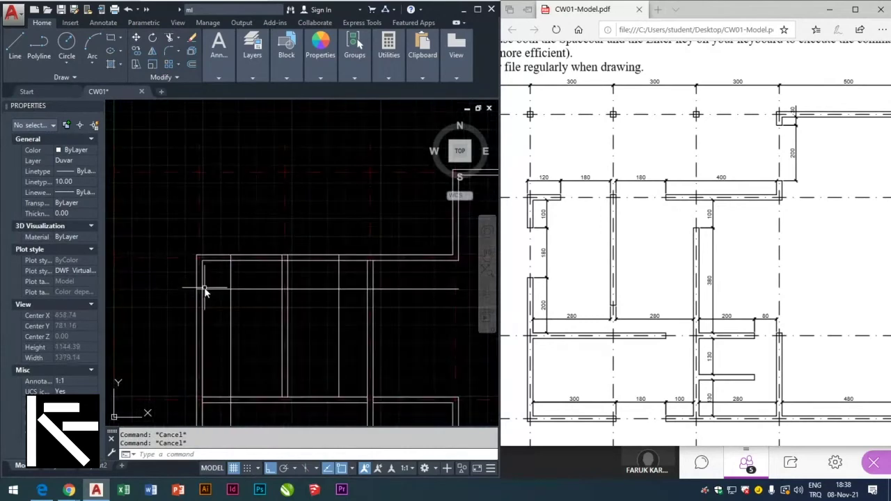
Offset the horizontal guide line 180 downward
text(o)
key(Return)
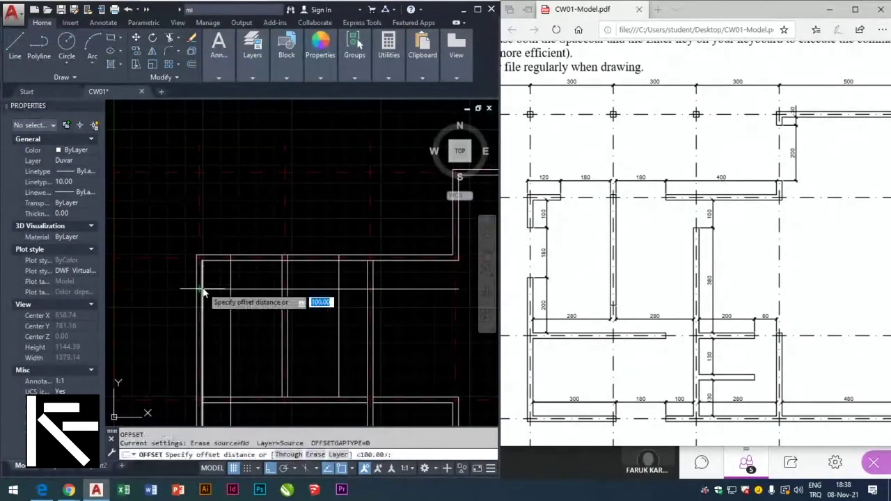
text(180)
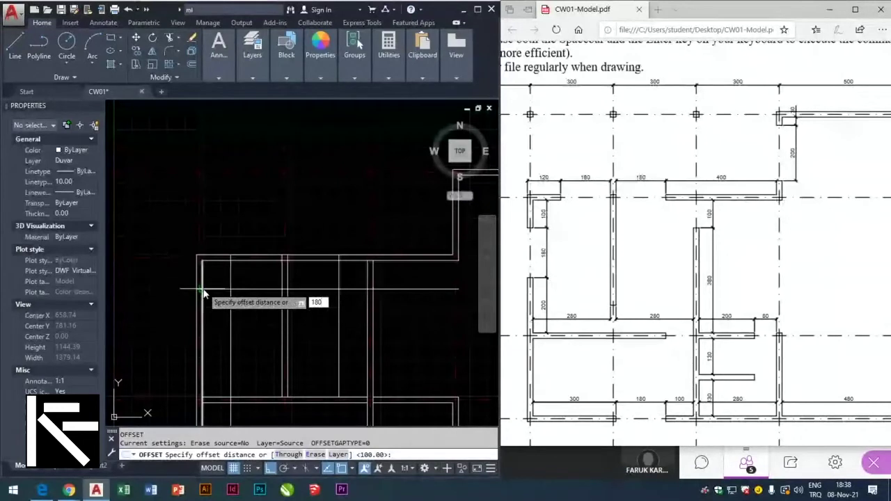
key(Return)
click(214, 288)
click(221, 321)
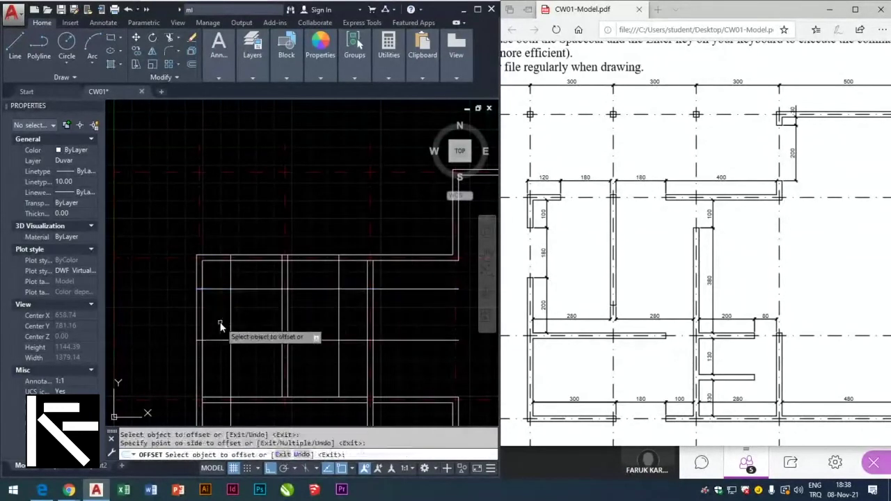
key(Escape)
key(Escape)
text(TR)
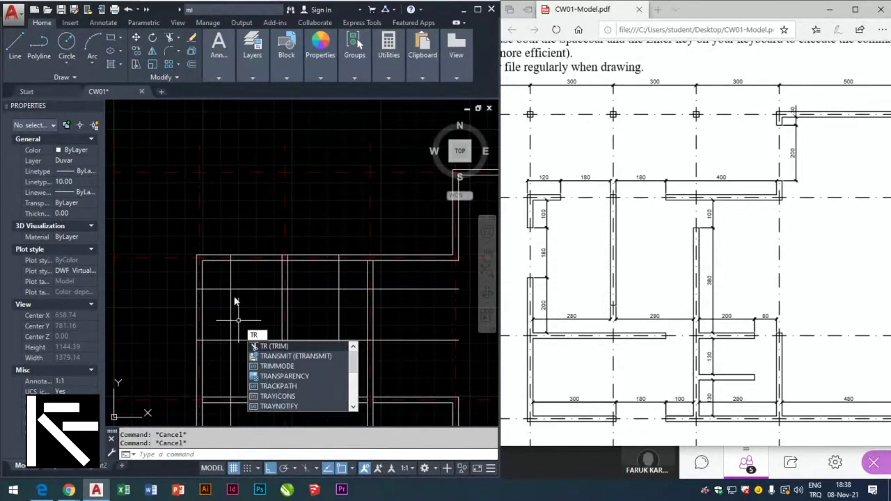
Start TRIM using the upper and lower horizontal guide lines as cutting edges
key(Escape)
scroll(316, 283, down, 4)
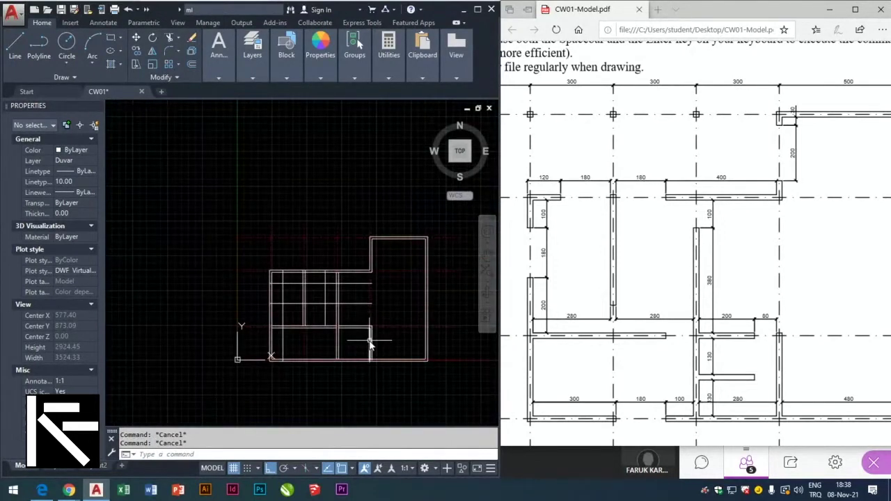
scroll(323, 276, up, 2)
text(tr)
key(Return)
click(374, 280)
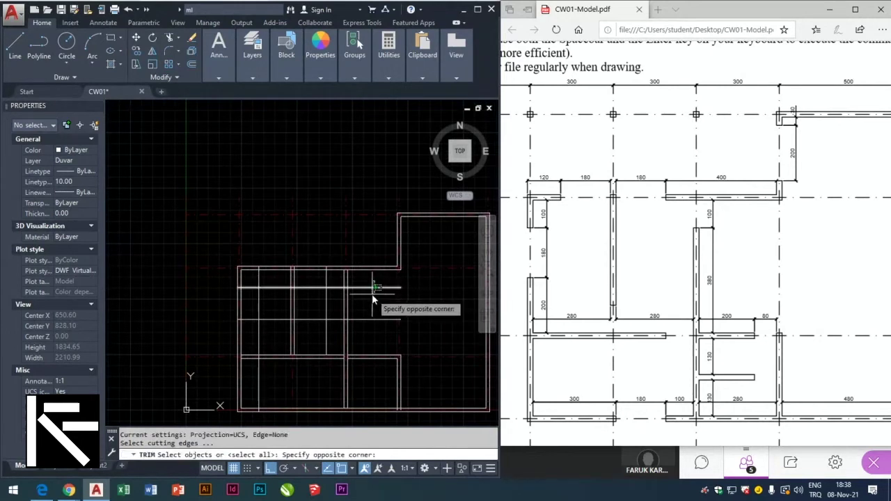
click(370, 297)
click(378, 313)
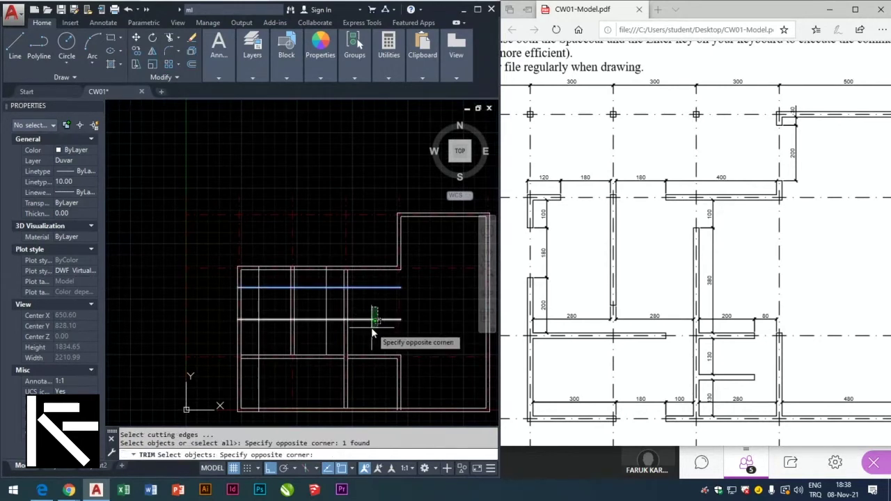
click(371, 327)
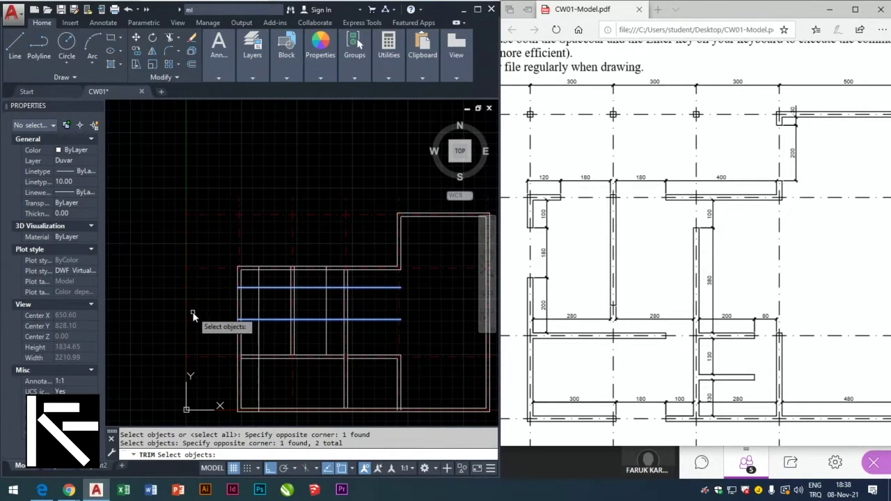
key(Return)
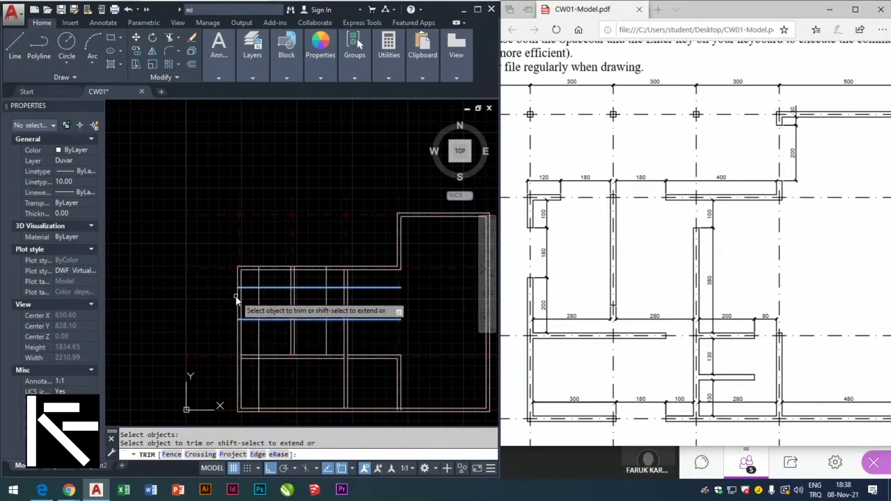
Trim the wall segments at the left end and the short vertical segment at the top wall
click(240, 296)
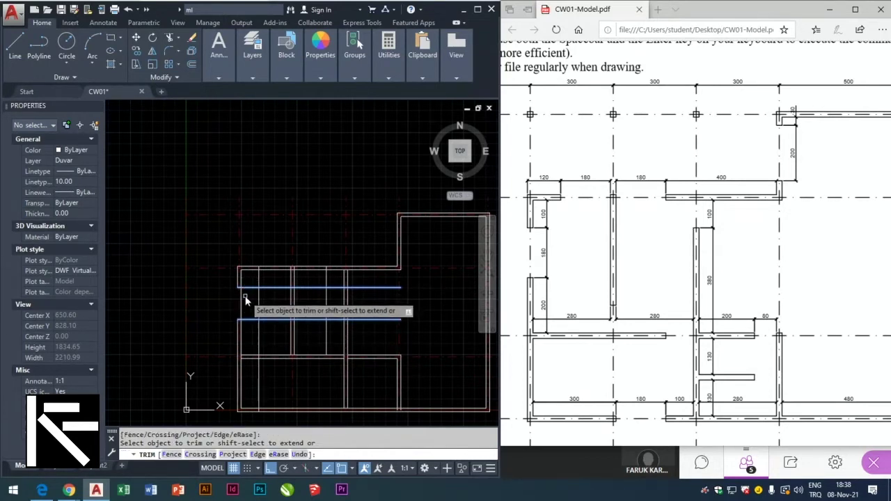
click(242, 300)
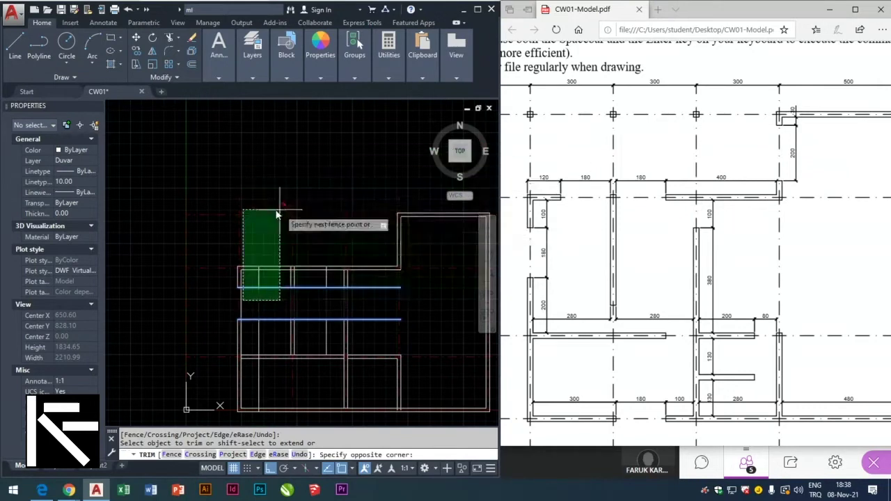
click(245, 304)
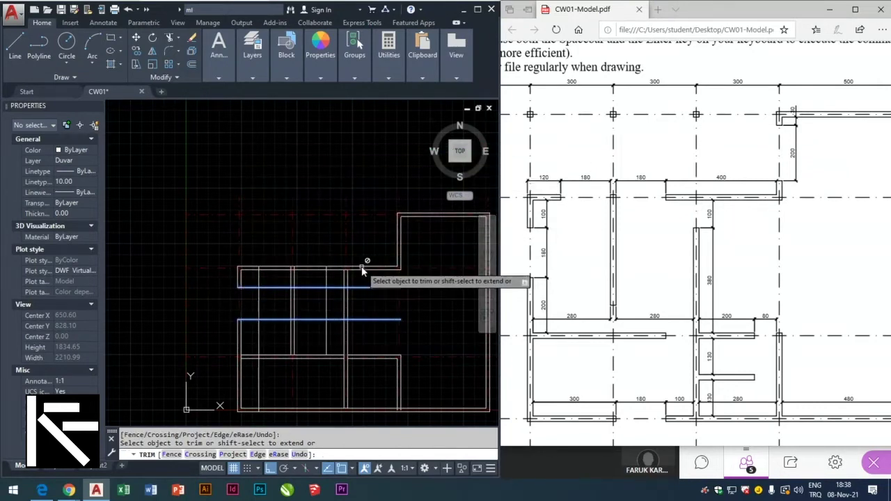
scroll(350, 278, up, 2)
click(349, 281)
click(340, 286)
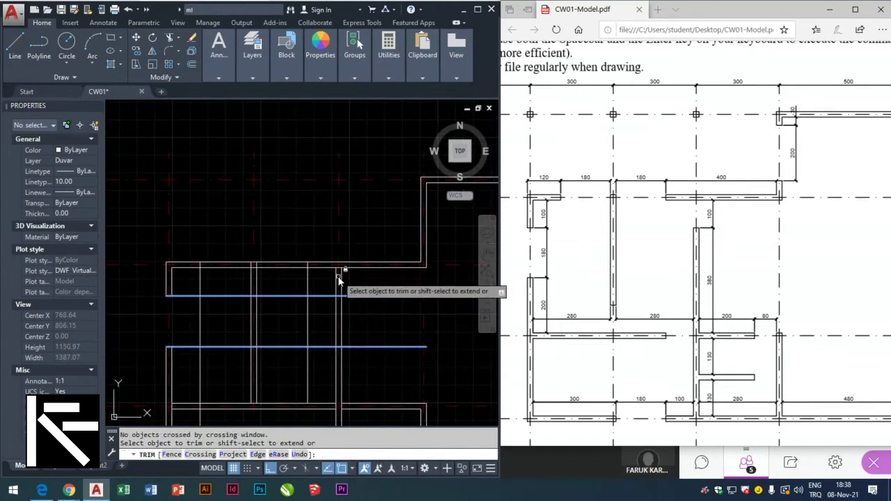
click(344, 285)
click(339, 286)
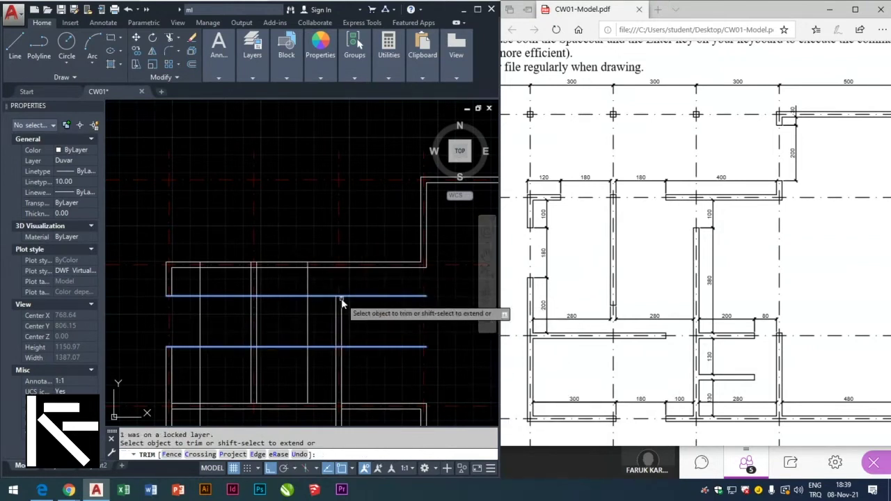
key(Escape)
key(Escape)
Trim the horizontal lines back to the left wall and the vertical interior walls
text(tr)
key(Return)
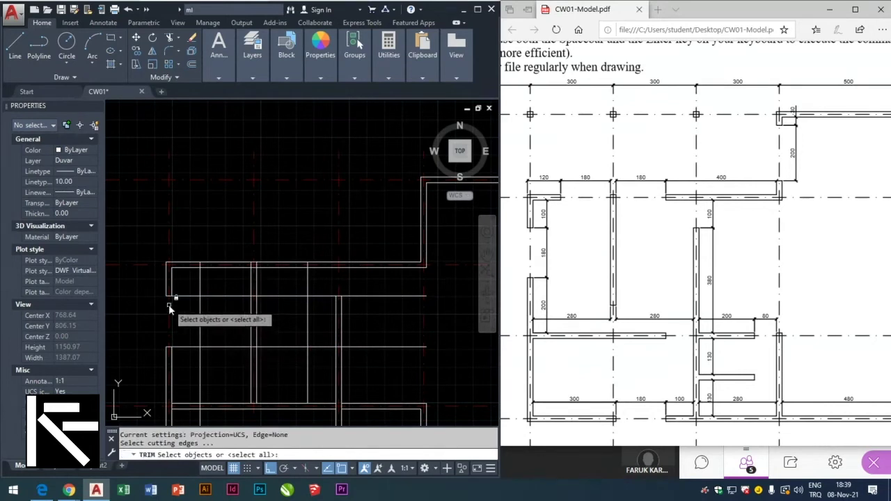
click(173, 288)
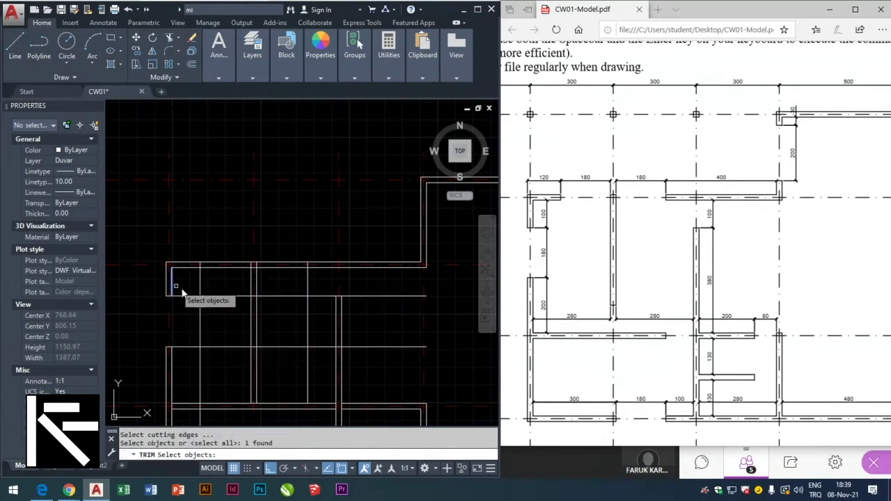
click(337, 306)
click(336, 306)
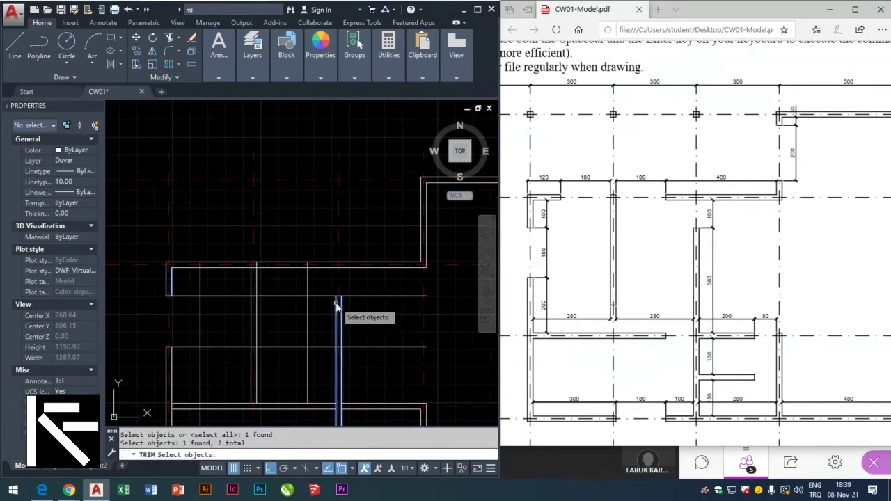
click(174, 358)
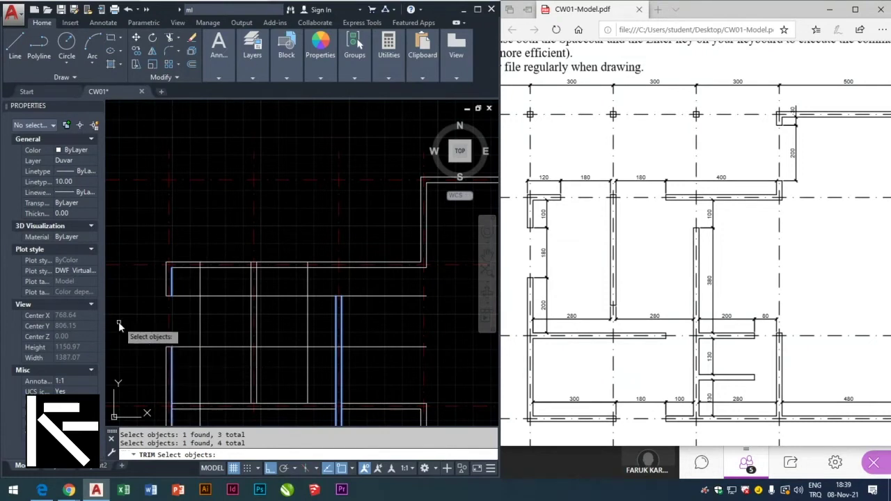
key(Return)
click(186, 341)
click(186, 358)
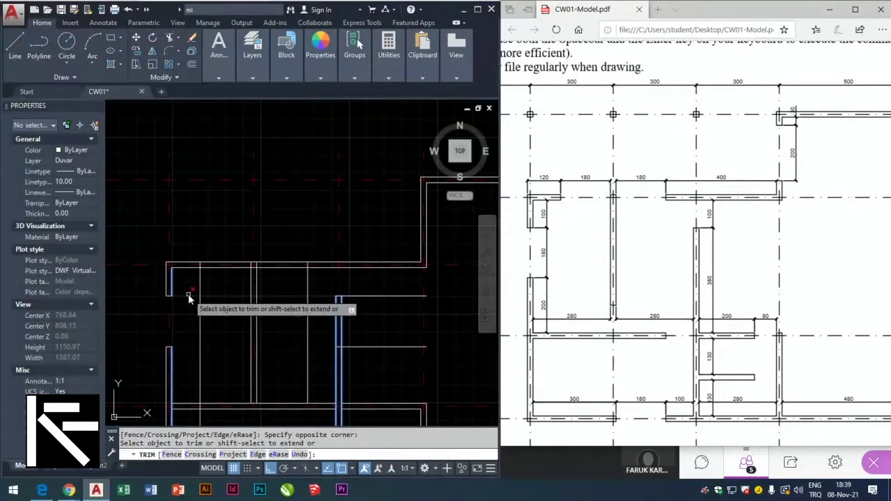
click(189, 298)
click(367, 296)
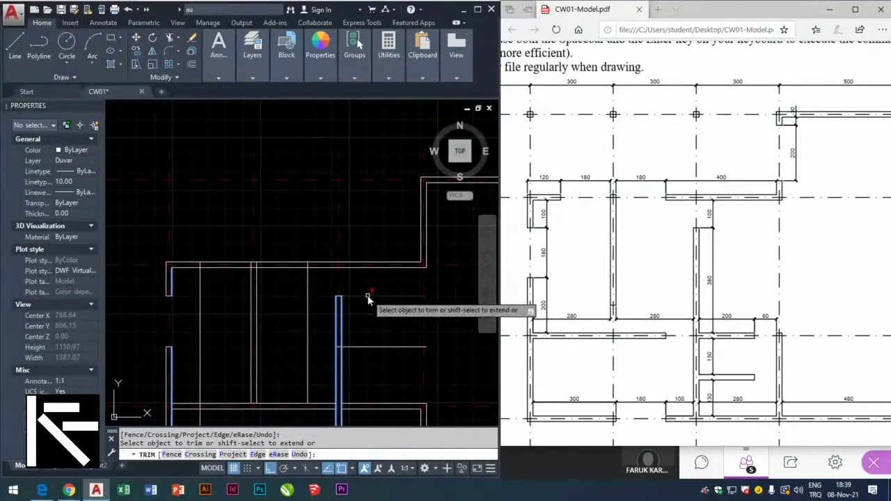
key(Escape)
key(Escape)
Select a leftover horizontal line for erasing, then cancel without deleting it
text(e)
key(Return)
click(382, 340)
click(381, 365)
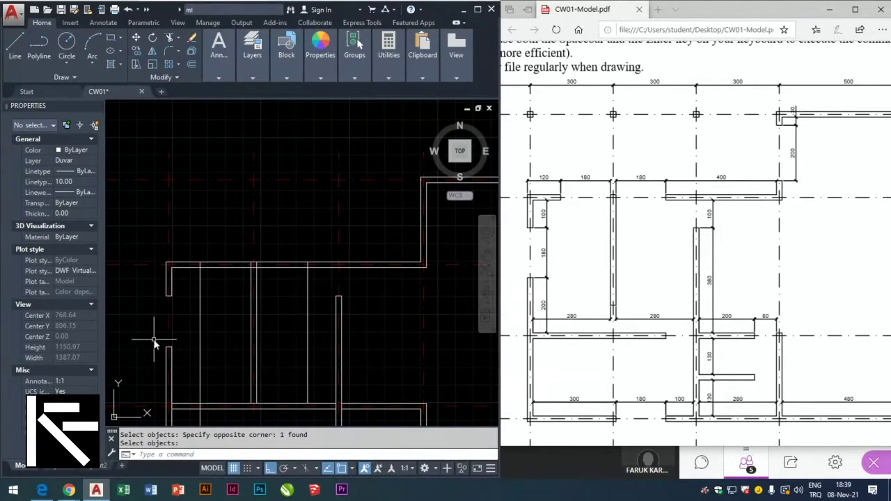
key(Escape)
key(Escape)
Trim the top wall line at the openings between four vertical interior walls
key(Return)
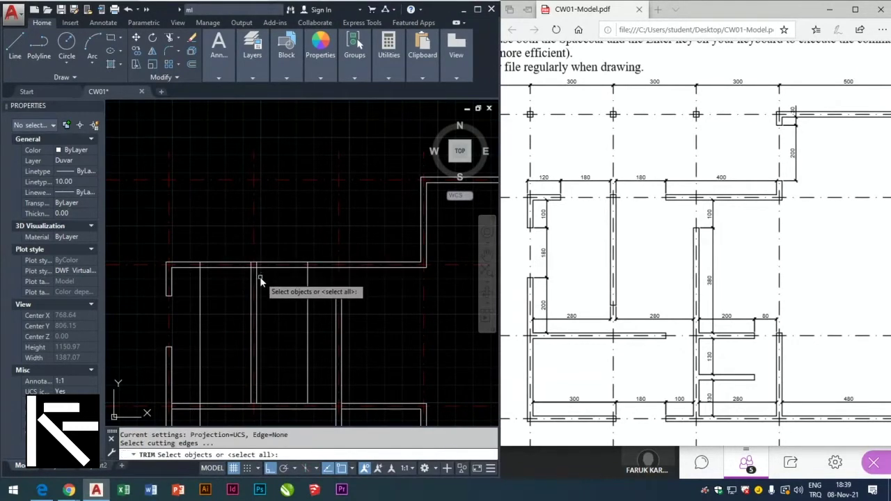
click(257, 286)
click(308, 284)
click(251, 286)
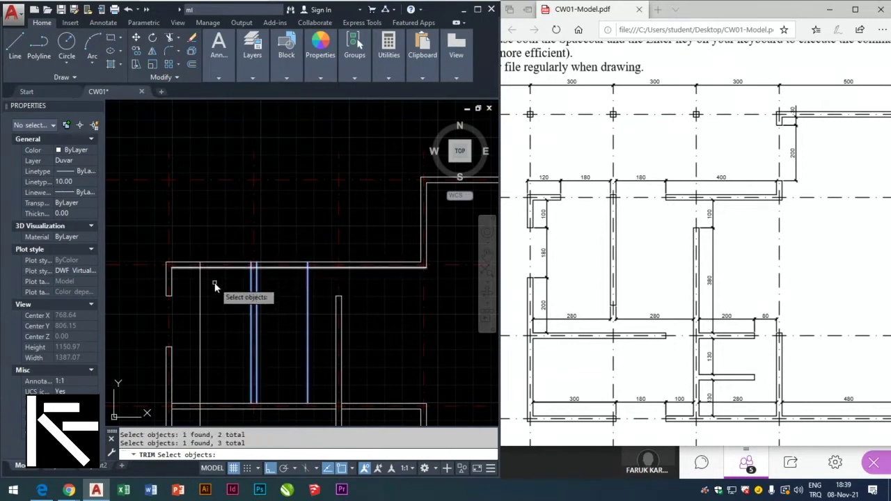
click(200, 295)
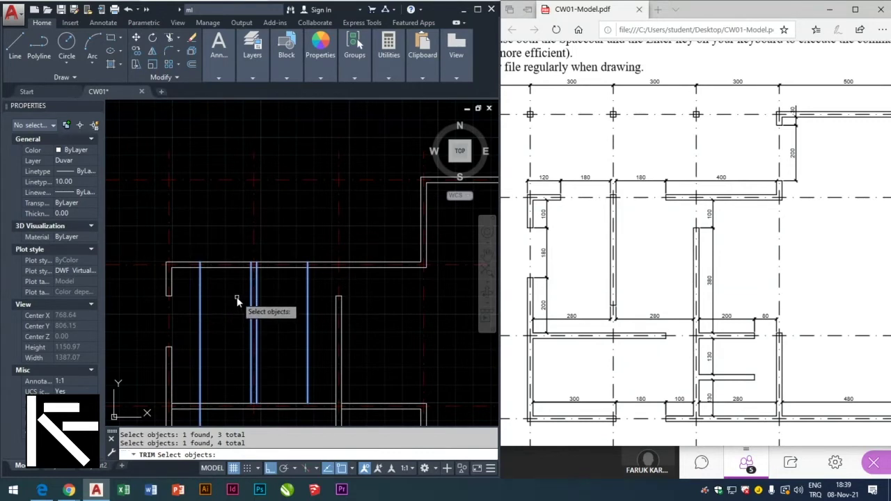
key(Return)
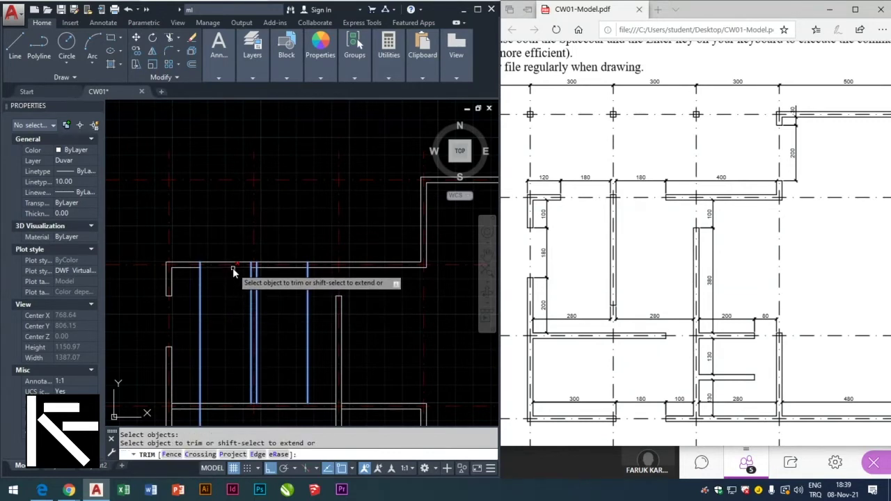
click(233, 267)
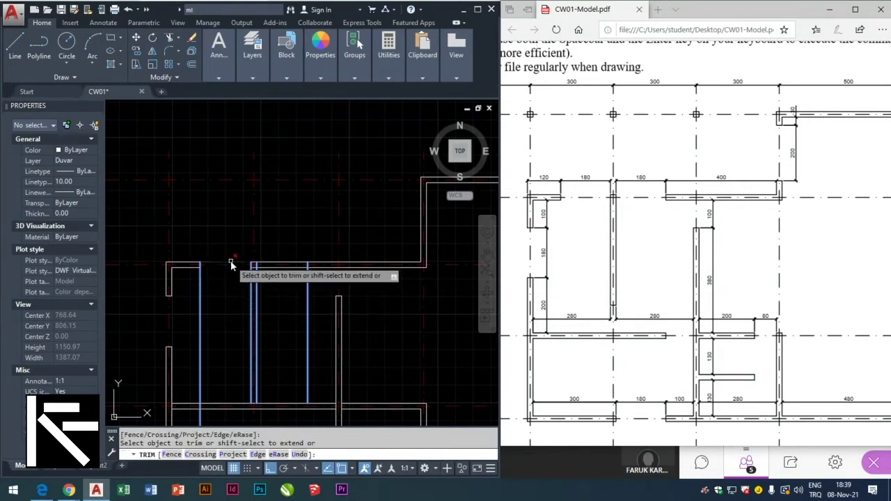
click(284, 263)
click(292, 266)
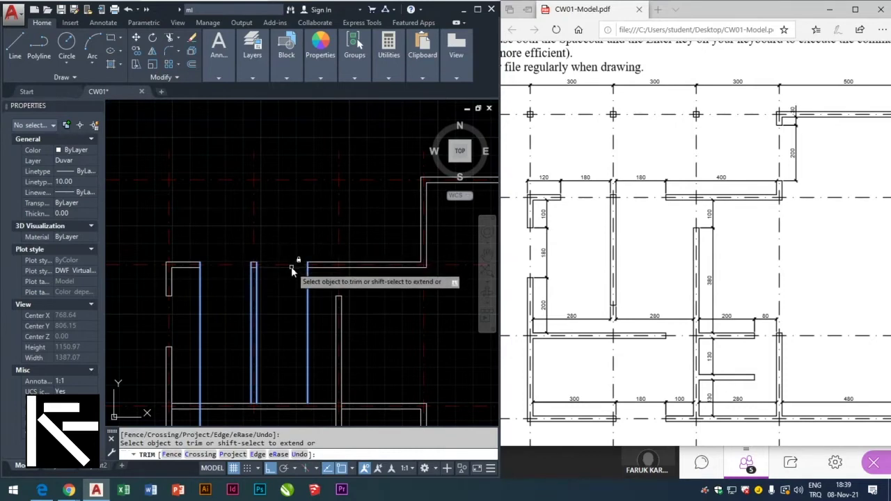
key(Escape)
Delete the leftover short horizontal line
scroll(240, 268, up, 5)
scroll(258, 278, up, 2)
click(258, 282)
click(375, 315)
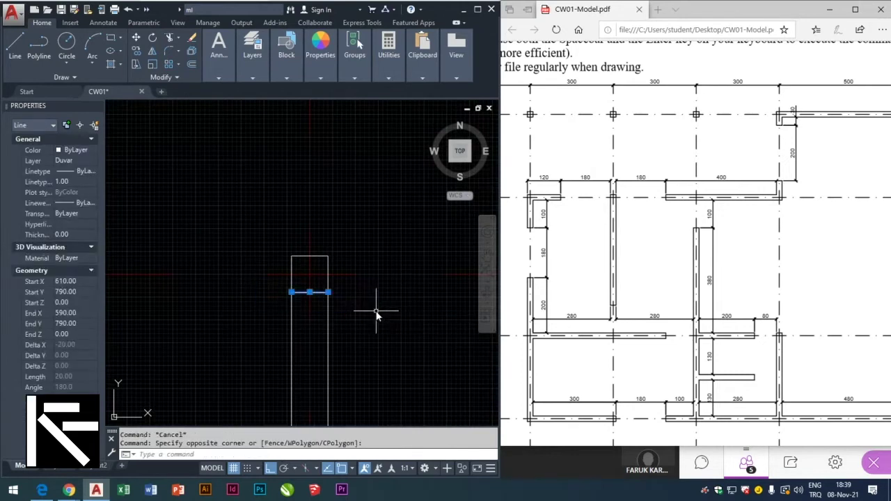
key(Delete)
scroll(322, 272, down, 2)
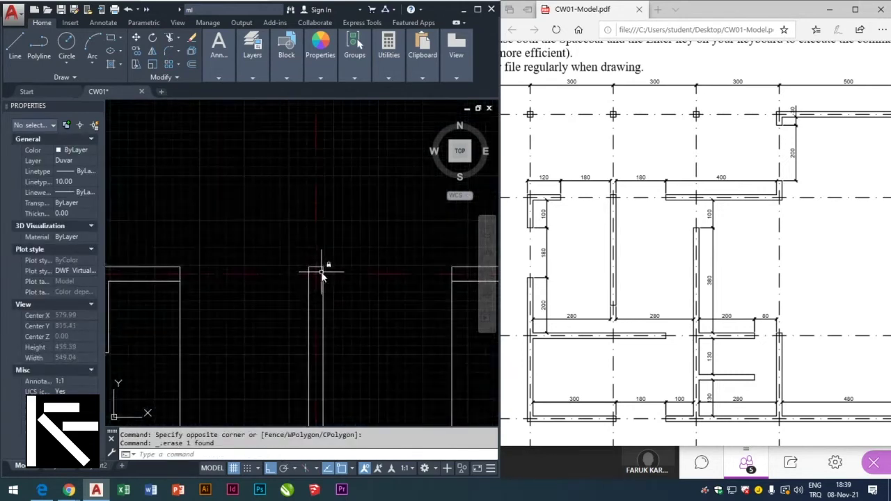
scroll(321, 271, down, 2)
Trim the vertical wall lines crossing the horizontal wall at the junction
key(Escape)
key(Escape)
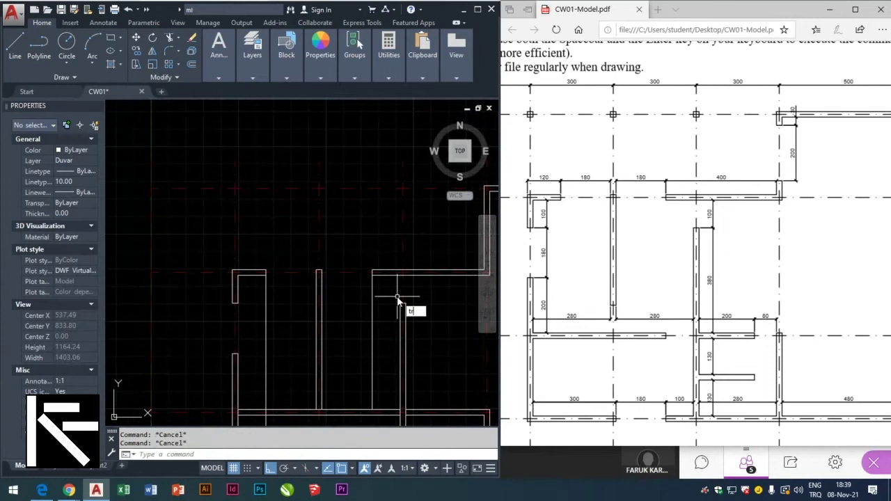
key(Return)
click(392, 275)
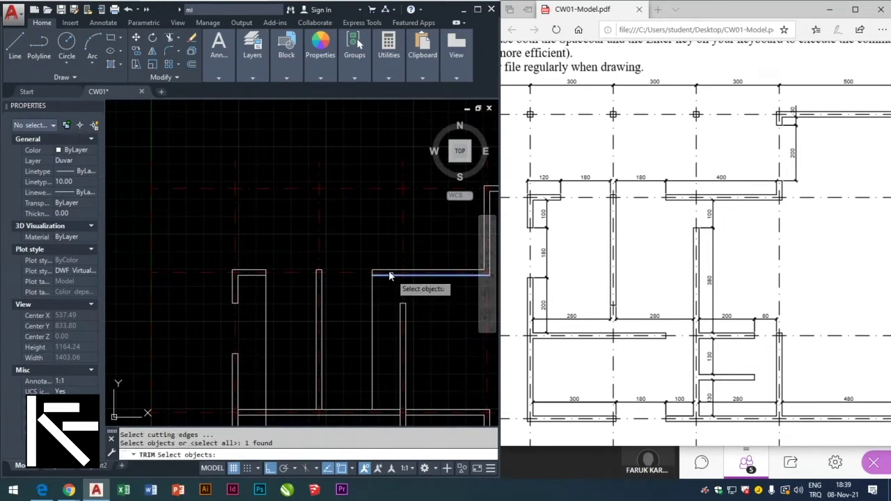
click(259, 278)
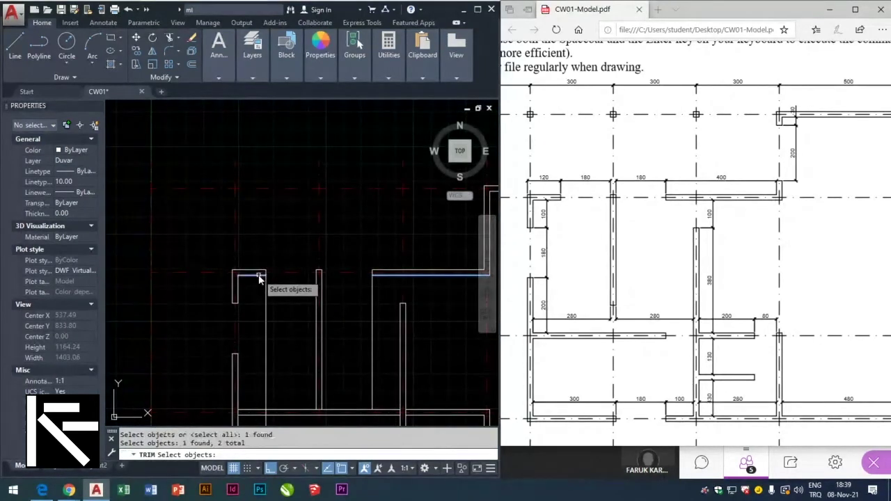
key(Return)
click(378, 293)
click(365, 315)
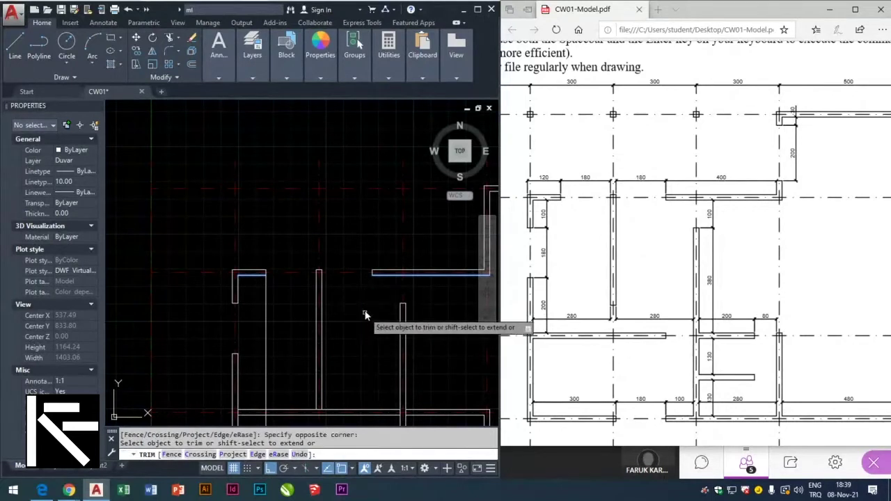
click(275, 298)
click(255, 311)
key(Escape)
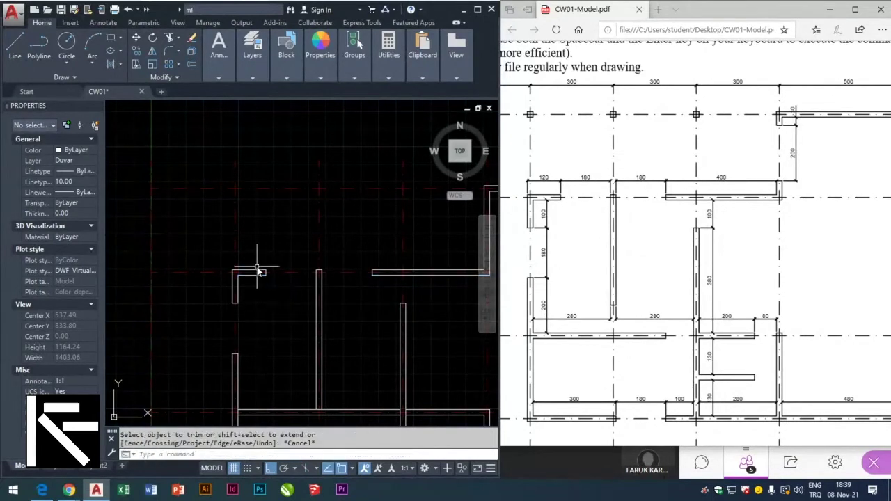
scroll(307, 274, down, 2)
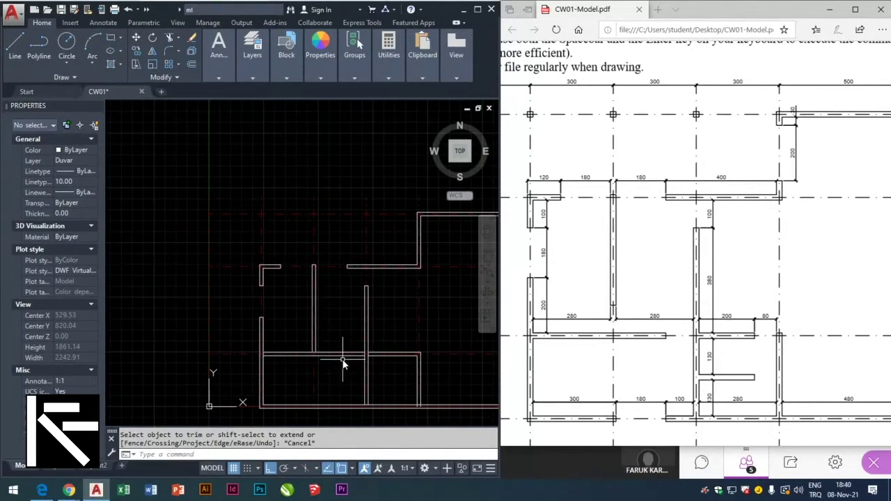
scroll(340, 358, up, 2)
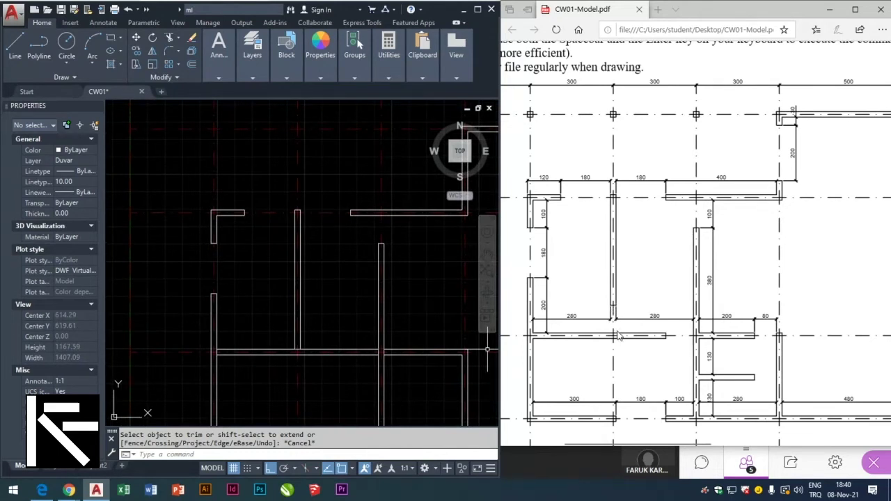
key(Escape)
key(Escape)
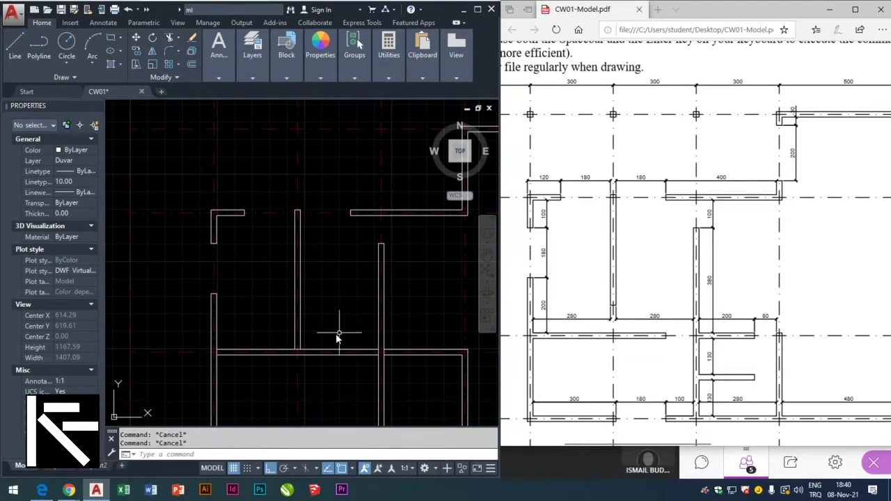
Offset a horizontal wall line upward and a vertical wall line left by 100
text(o)
key(space)
text(100)
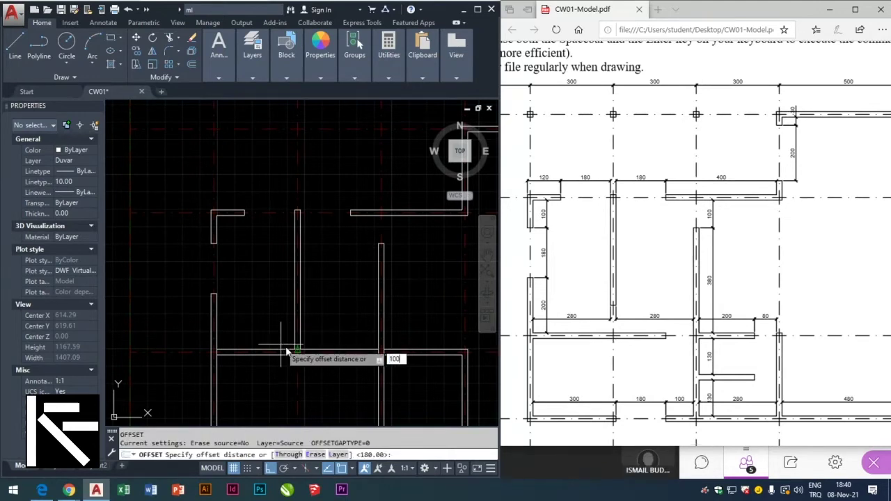
key(space)
click(317, 353)
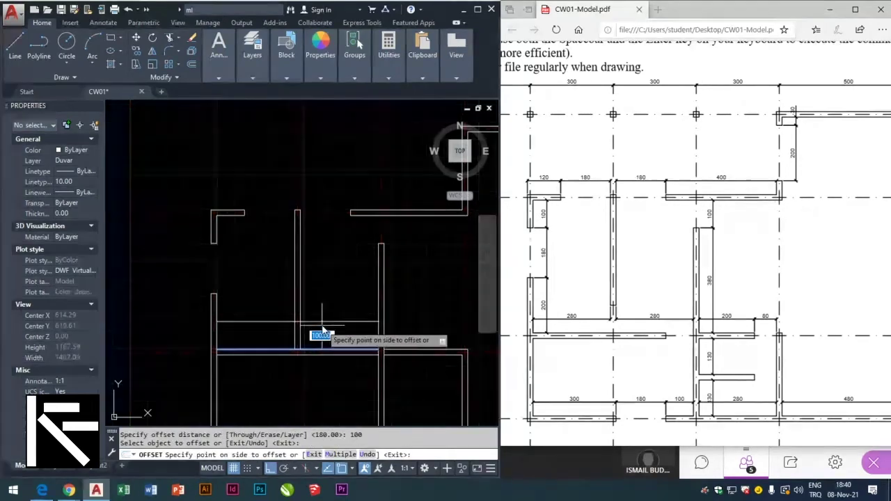
click(321, 333)
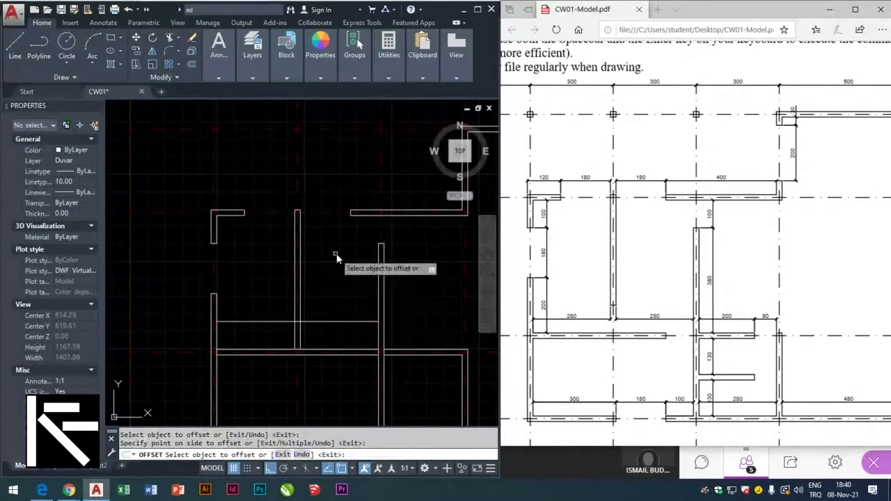
click(380, 307)
click(358, 291)
key(Escape)
key(Escape)
key(Escape)
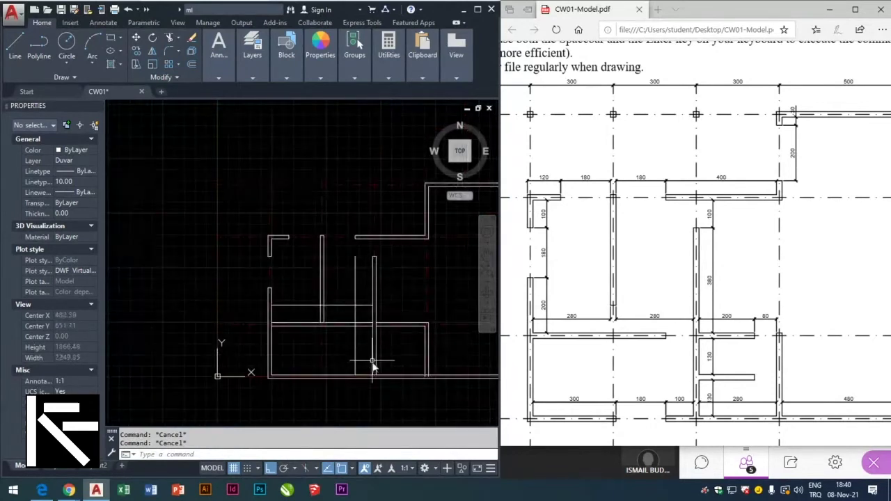
Offset another vertical wall line 180 to the left
middle_drag(362, 418, 376, 358)
text(o)
key(Return)
text(1)
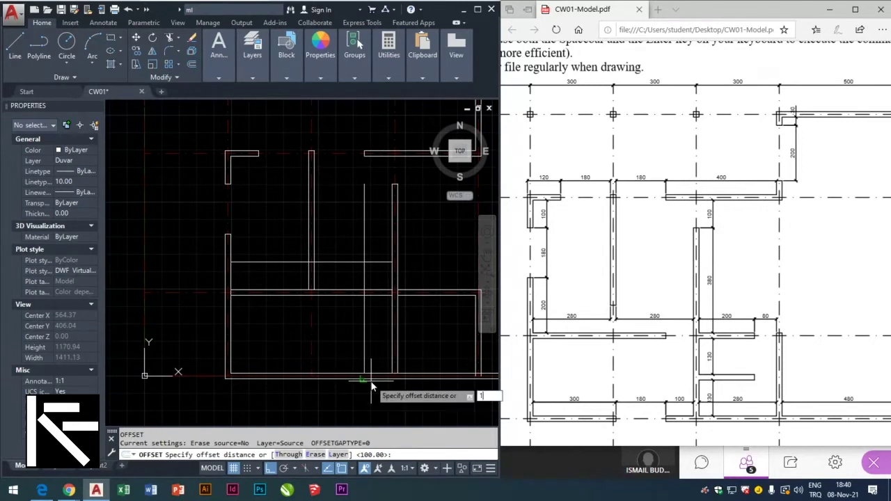
text(0)
key(Return)
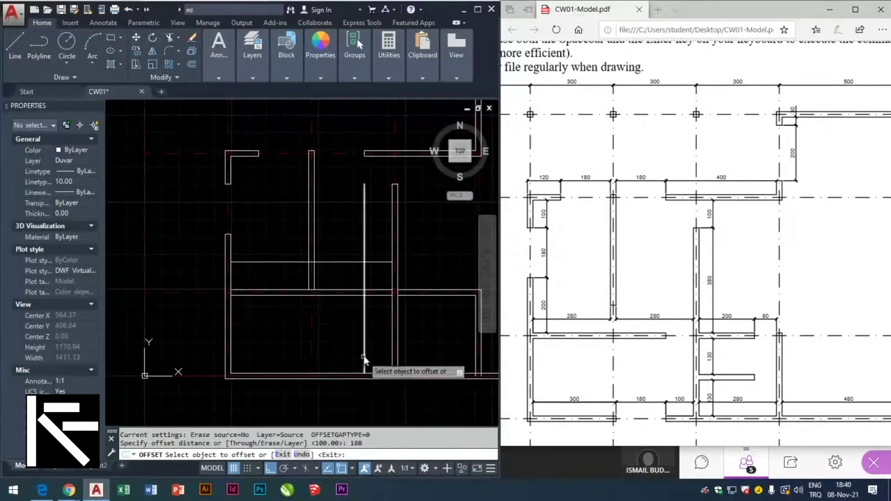
click(364, 358)
click(351, 352)
key(Escape)
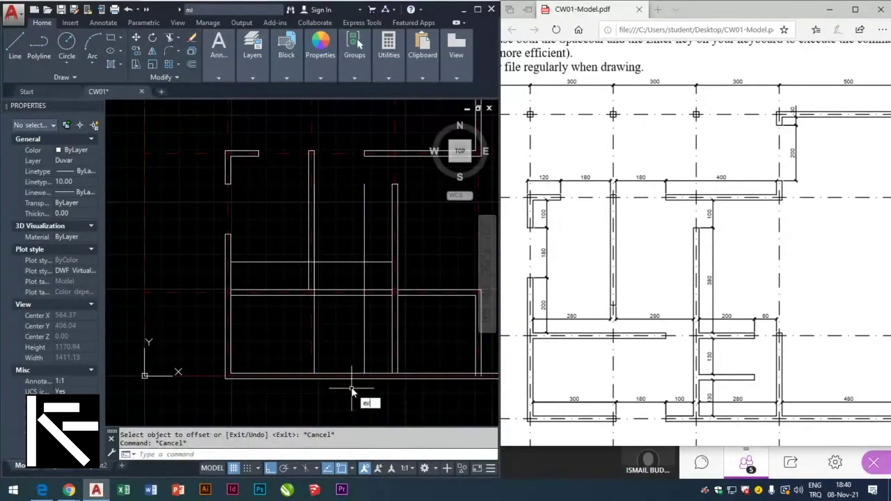
Extend the new vertical wall lines down to the bottom wall line
text(ex)
key(Return)
click(346, 380)
key(Return)
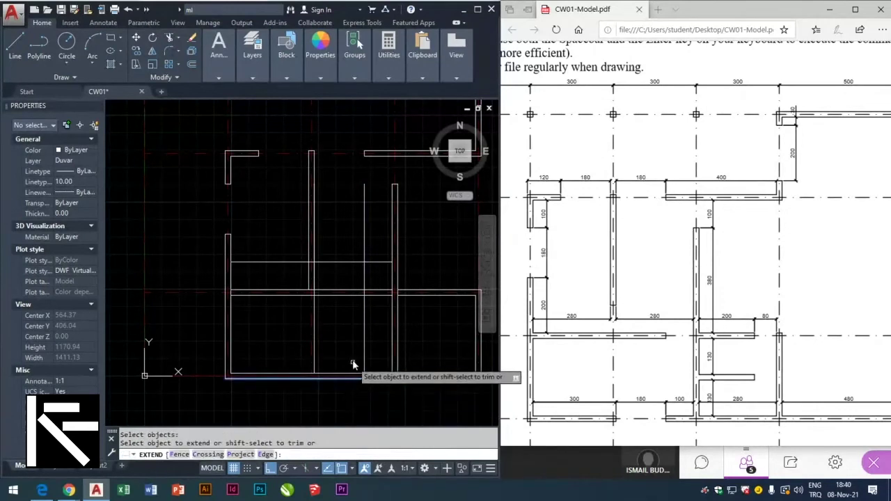
click(362, 341)
click(326, 351)
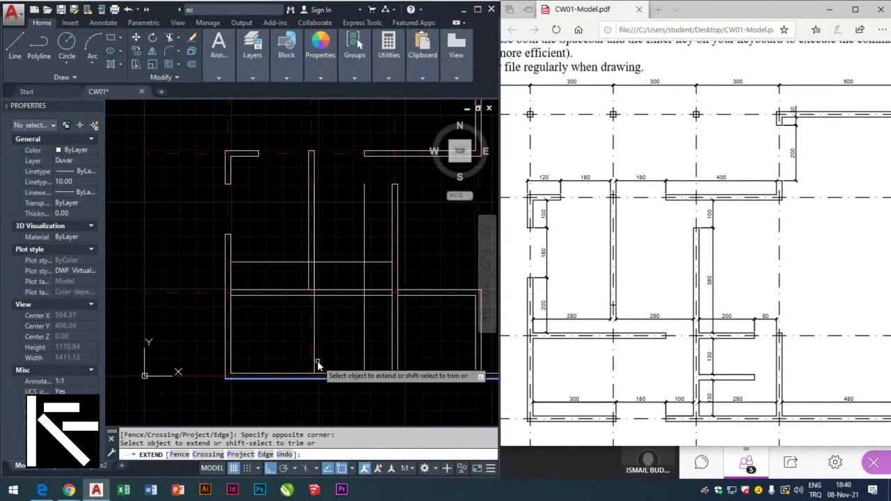
key(Escape)
key(Escape)
Check where the new vertical and horizontal lines meet near the bottom wall, then restart Trim
scroll(301, 387, up, 4)
scroll(339, 336, up, 5)
click(350, 319)
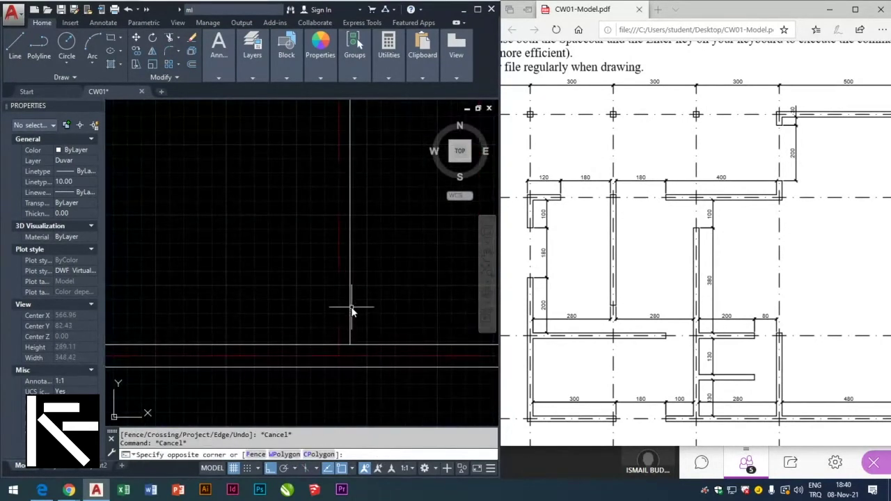
click(345, 305)
click(353, 346)
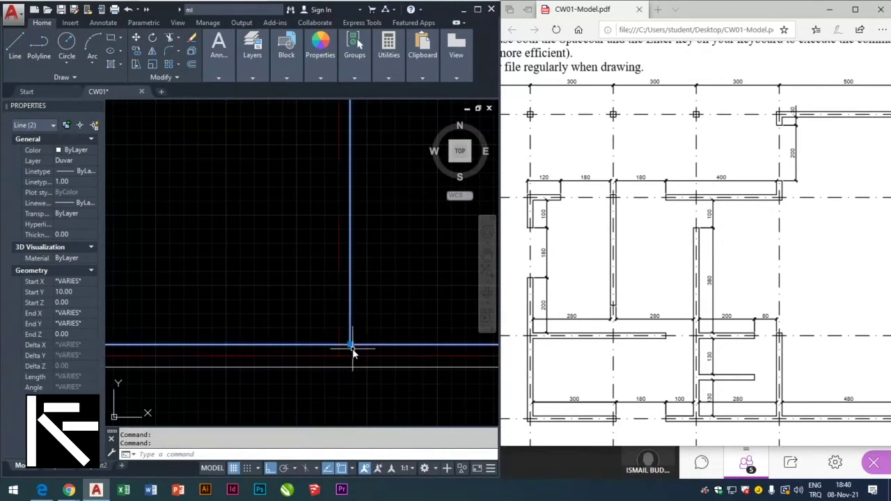
click(350, 345)
key(Escape)
key(Escape)
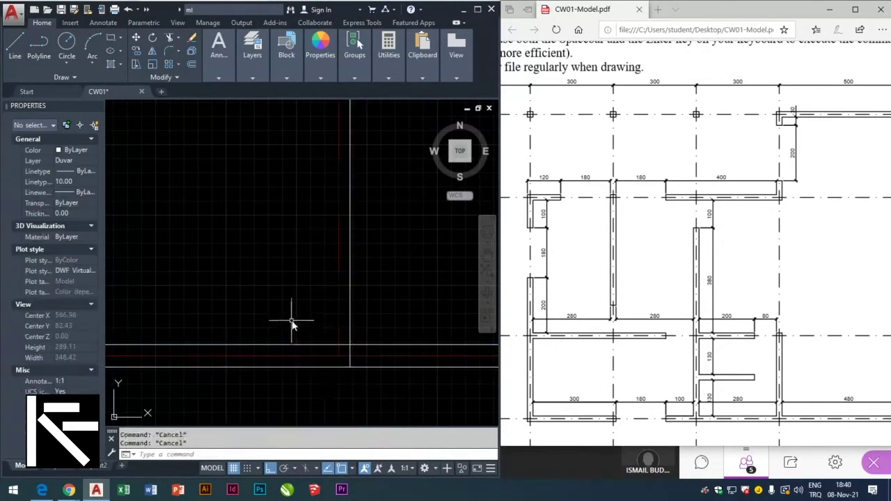
scroll(292, 321, down, 10)
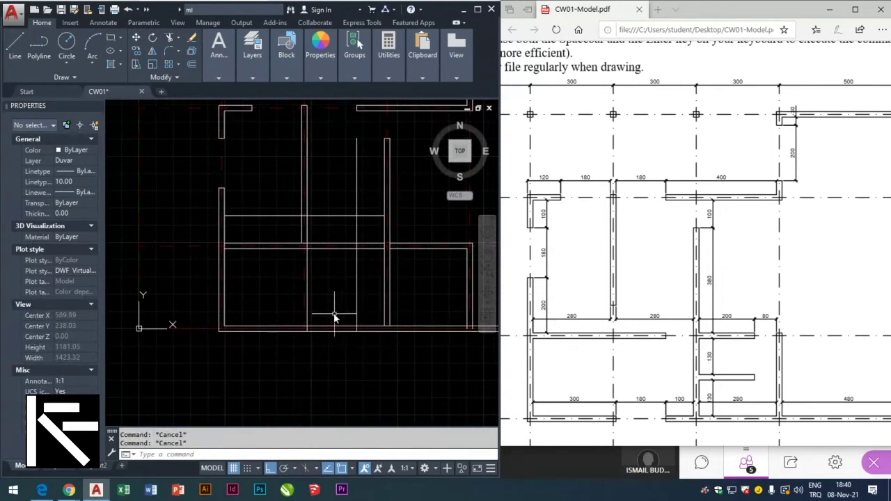
scroll(344, 314, up, 2)
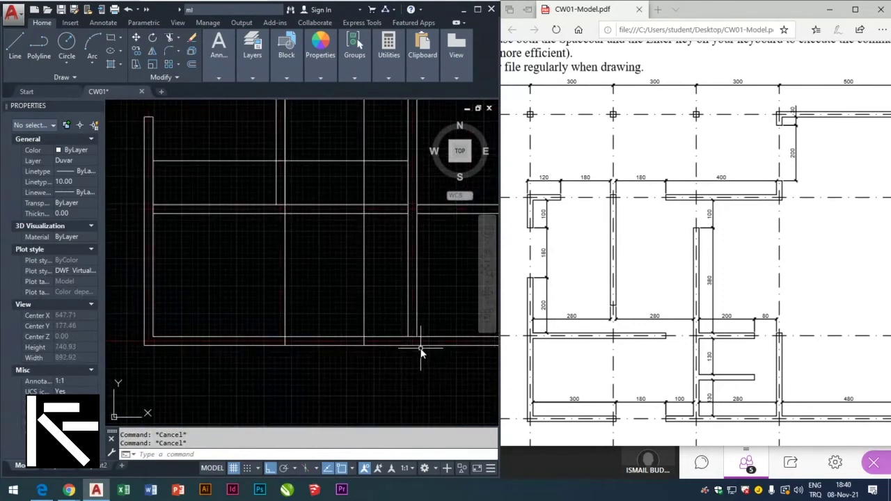
text(tr)
key(Return)
Open a gap in the bottom wall by trimming it between two vertical wall edges
click(363, 309)
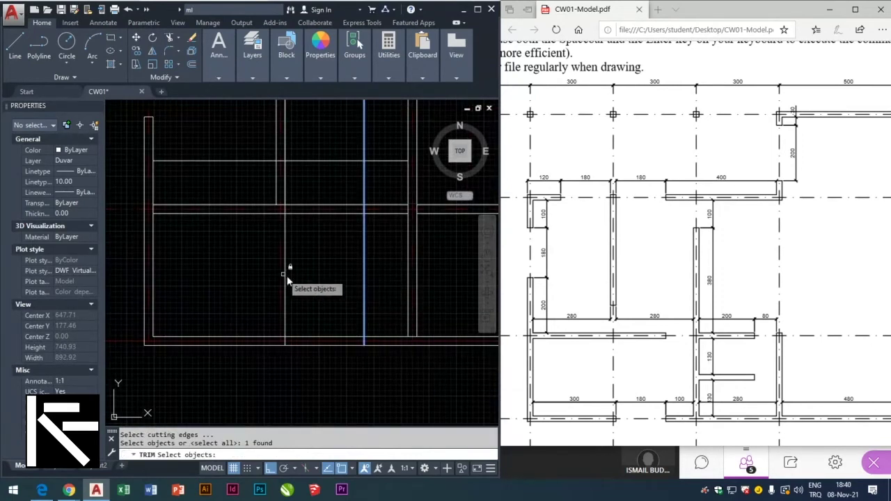
click(288, 286)
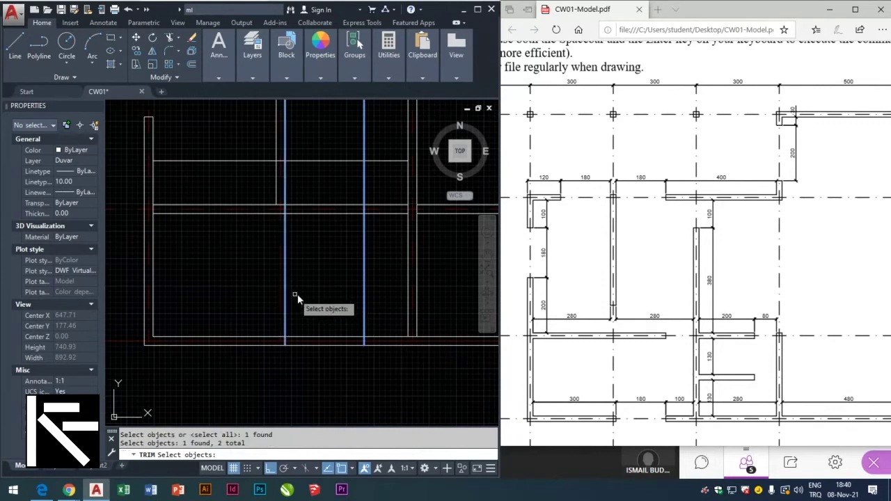
key(Return)
drag(326, 291, 304, 398)
key(Escape)
key(Escape)
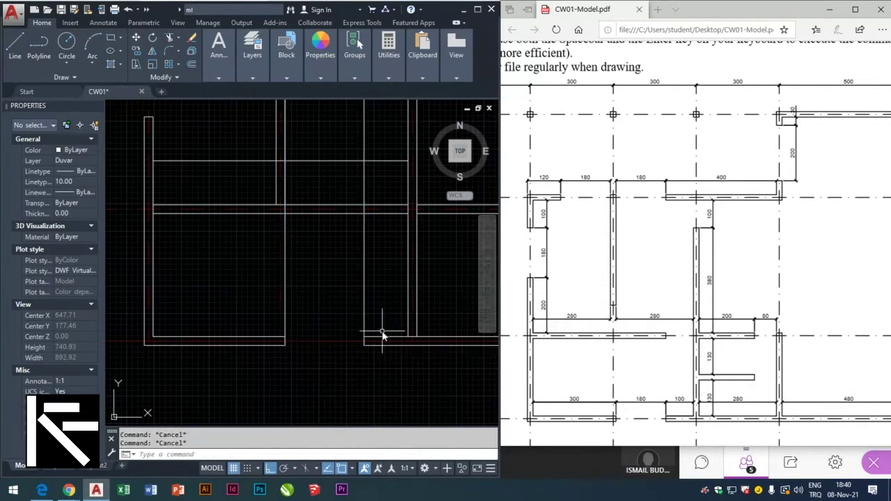
text(TR)
key(Escape)
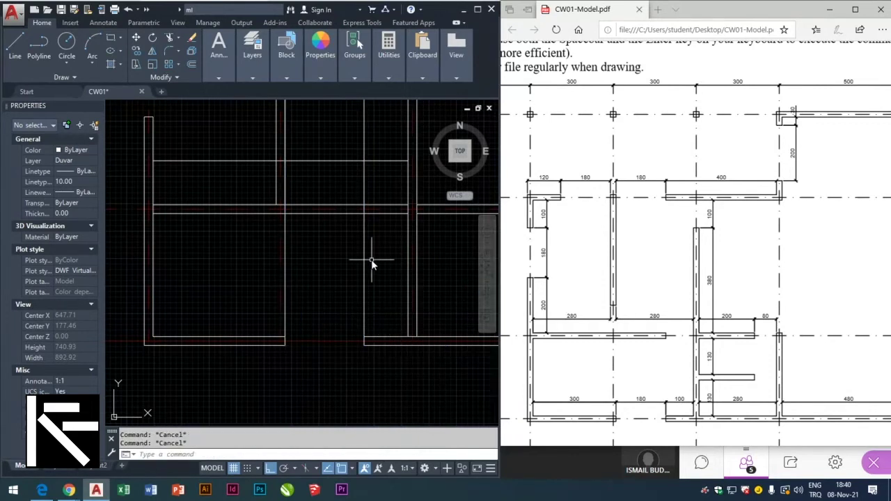
Try trimming lines against a vertical cutting edge with a fence, then cancel
text(tr)
key(Return)
click(370, 263)
click(359, 247)
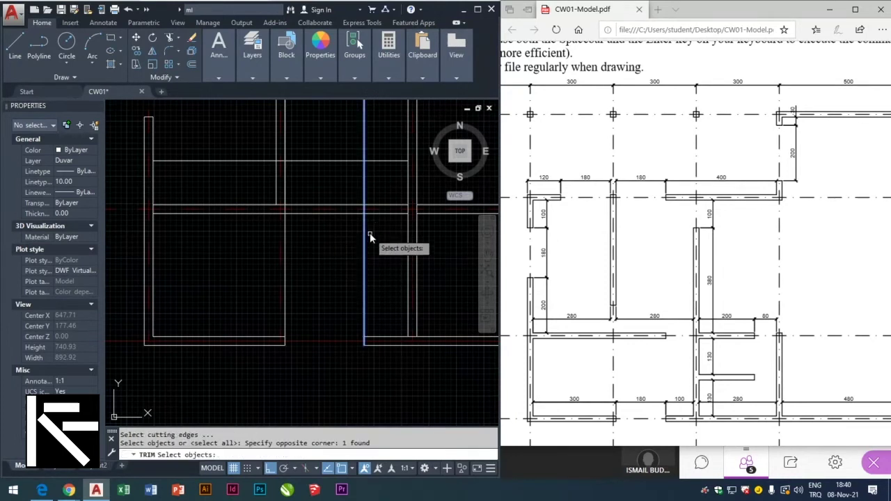
key(Return)
drag(388, 193, 391, 246)
key(Return)
key(Escape)
key(Escape)
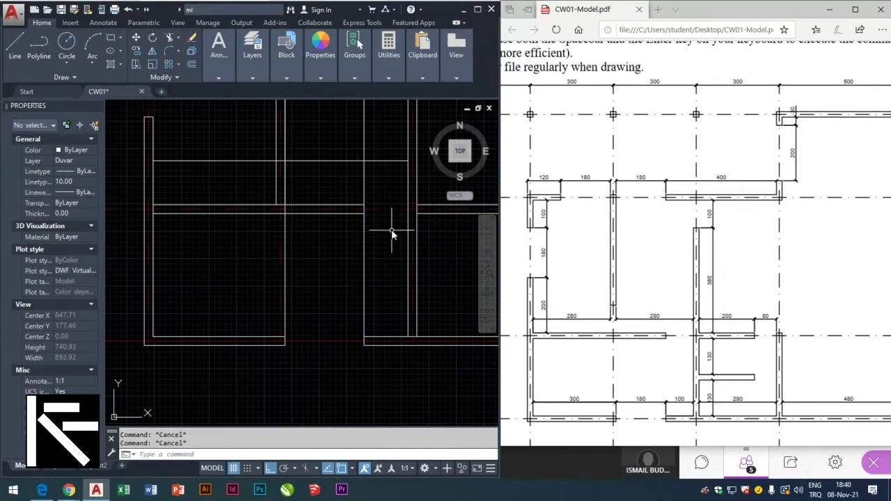
text(tr)
Trim the excess vertical wall segments back to the horizontal and lower-left walls
key(Return)
click(383, 188)
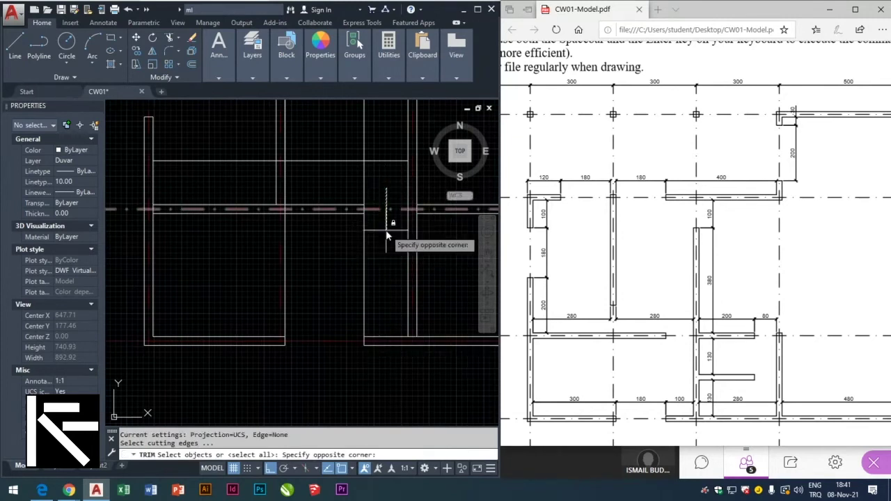
click(374, 178)
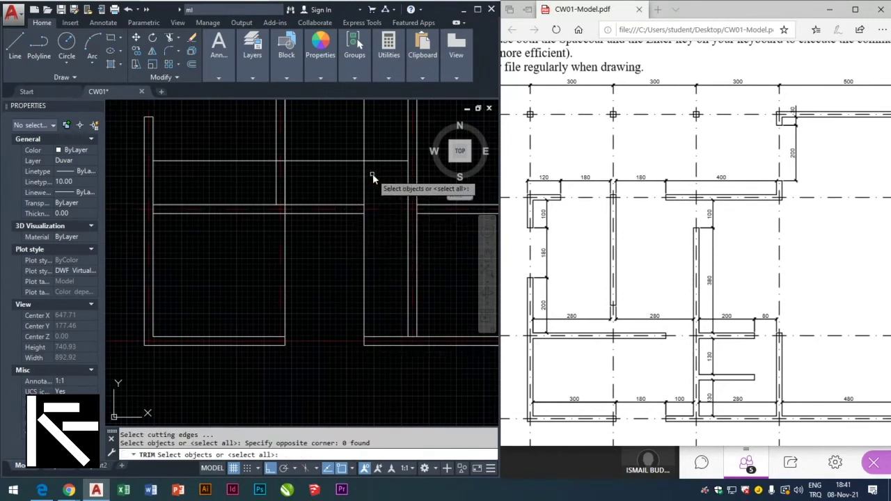
click(355, 206)
click(360, 213)
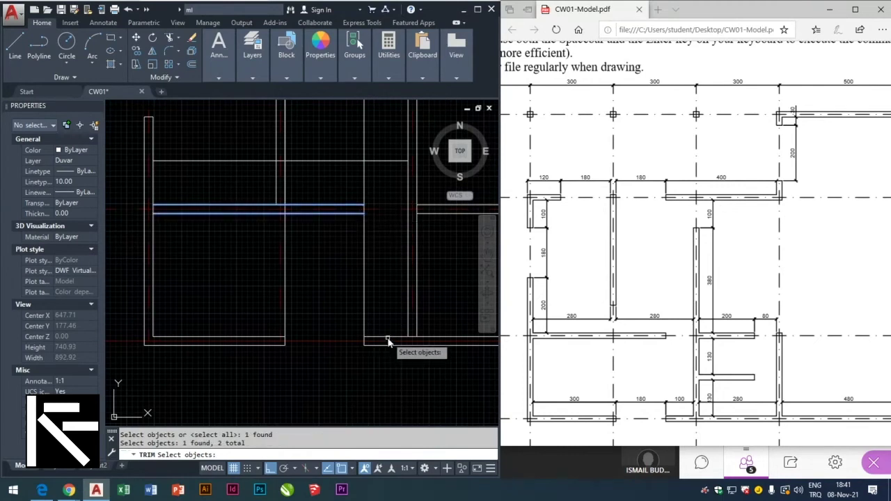
click(254, 339)
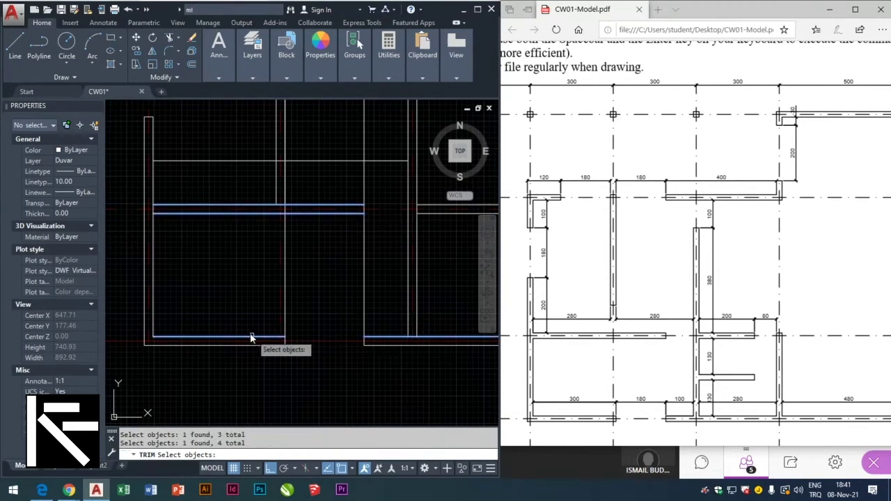
key(Return)
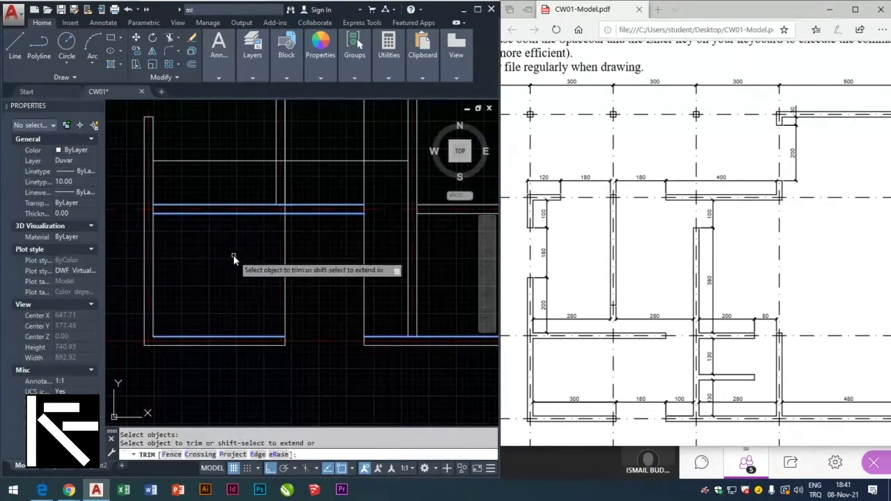
click(286, 252)
click(364, 275)
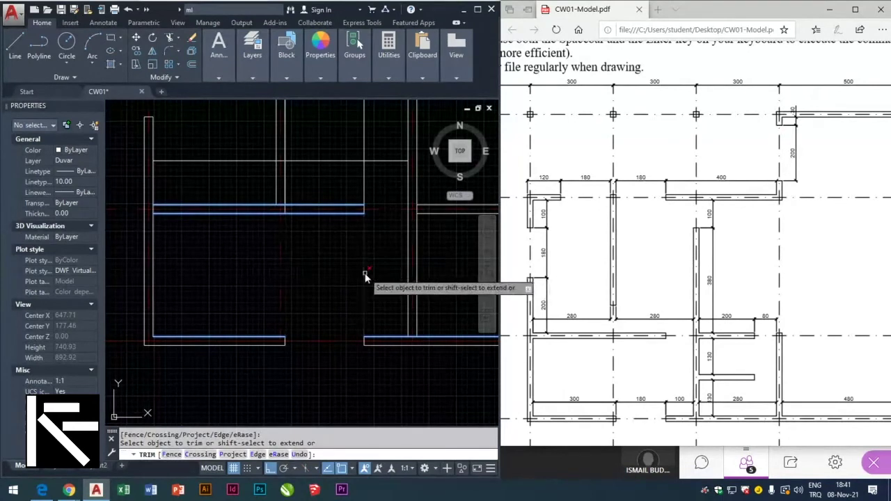
click(366, 186)
key(Escape)
scroll(390, 325, down, 4)
scroll(334, 262, up, 2)
scroll(364, 273, up, 2)
mouse_move(431, 283)
middle_down()
mouse_move(199, 331)
mouse_move(322, 291)
middle_up()
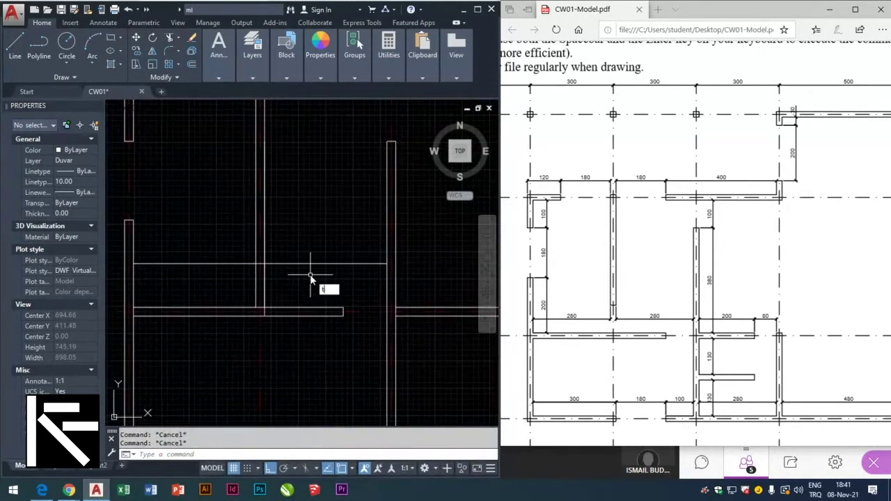
Delete the duplicate vertical wall line at the interior junction
click(271, 285)
click(268, 298)
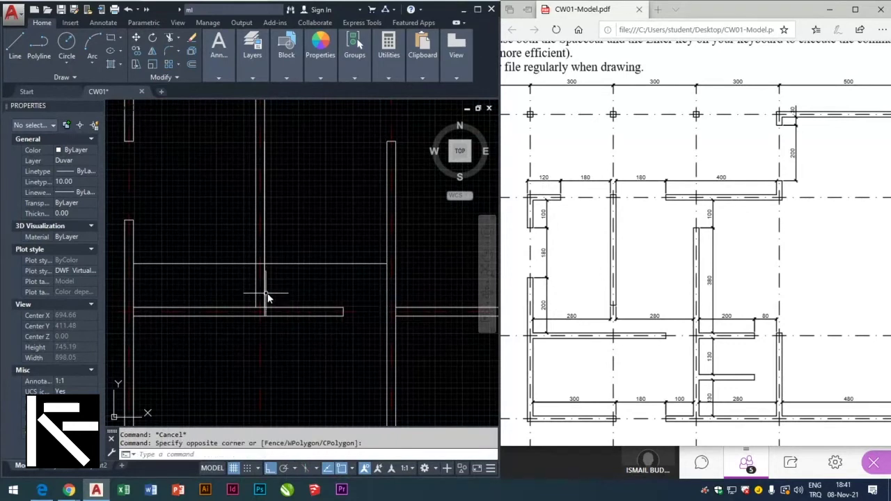
click(264, 298)
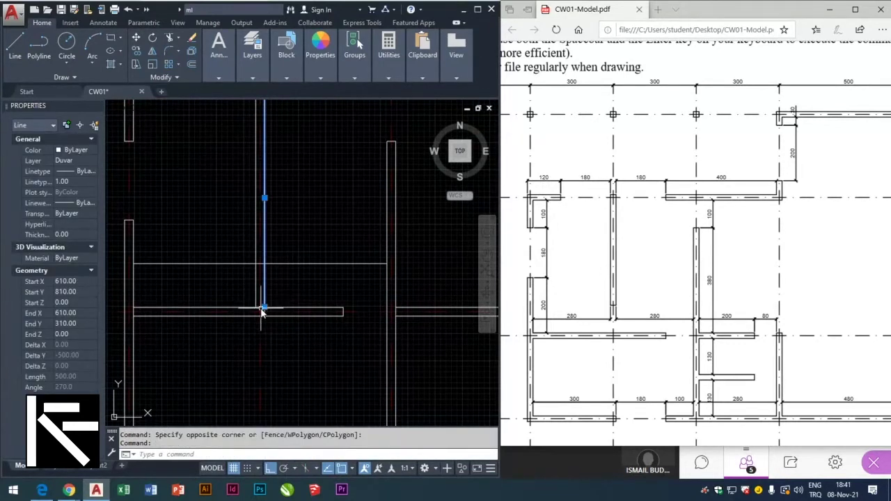
click(264, 307)
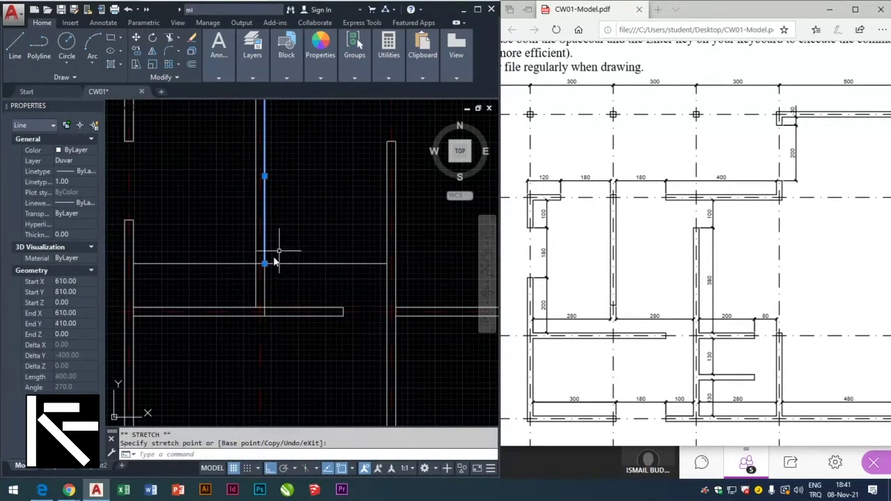
key(Escape)
key(Escape)
click(264, 287)
key(Delete)
Grip-stretch the remaining vertical wall line's bottom end up to the wall face
click(259, 293)
click(255, 307)
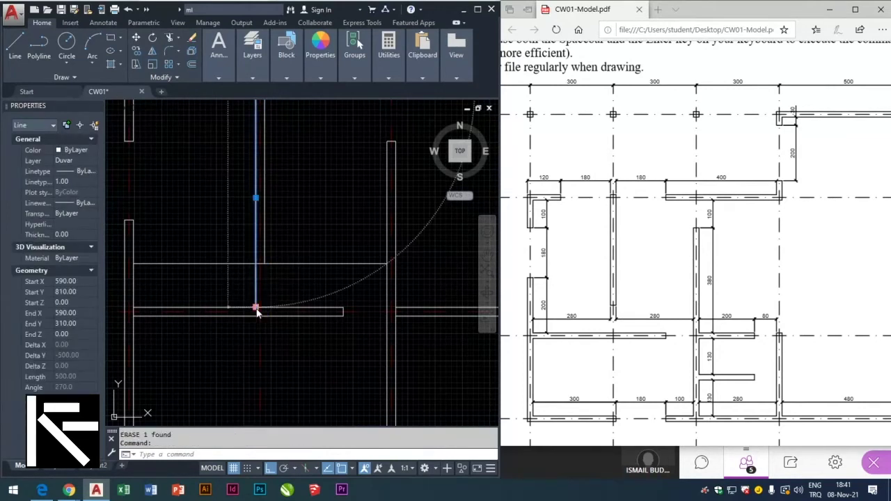
click(256, 263)
key(Escape)
key(Escape)
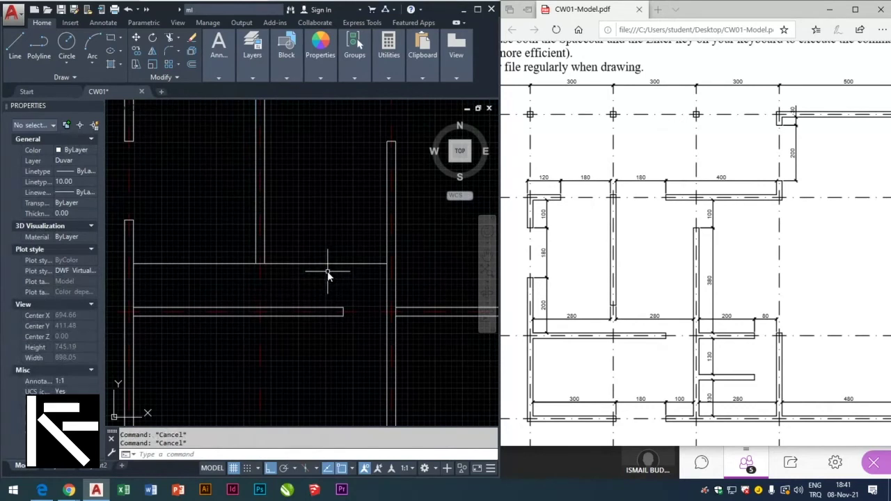
Shorten the long horizontal wall line so it ends at X 610
drag(337, 245, 366, 284)
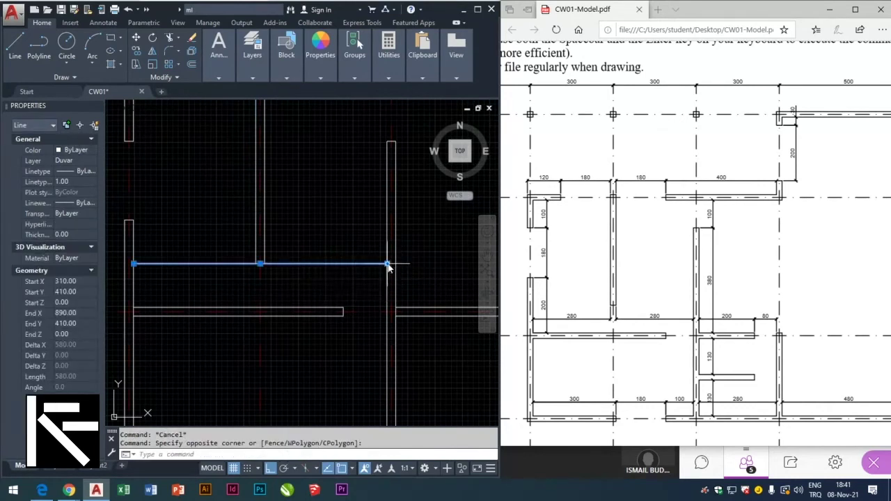
click(388, 265)
click(264, 263)
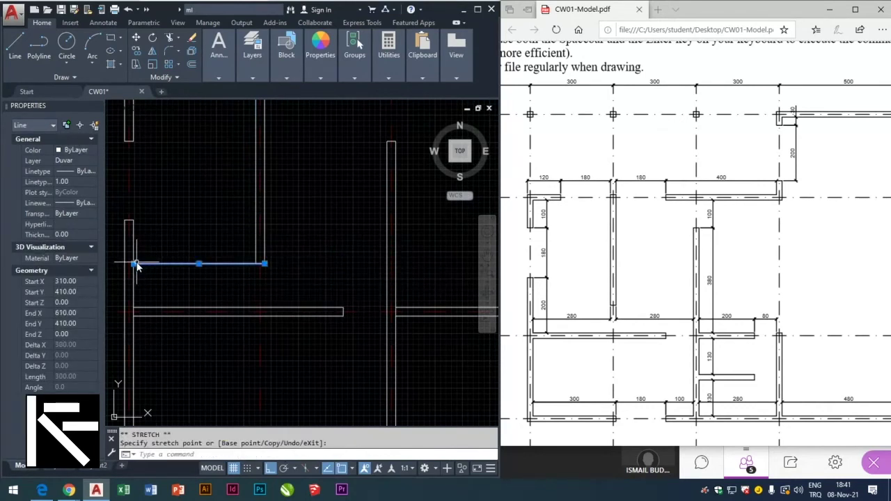
click(256, 263)
key(Escape)
key(Escape)
Inspect the horizontal grid axis line where it meets the wall end
scroll(256, 358, down, 4)
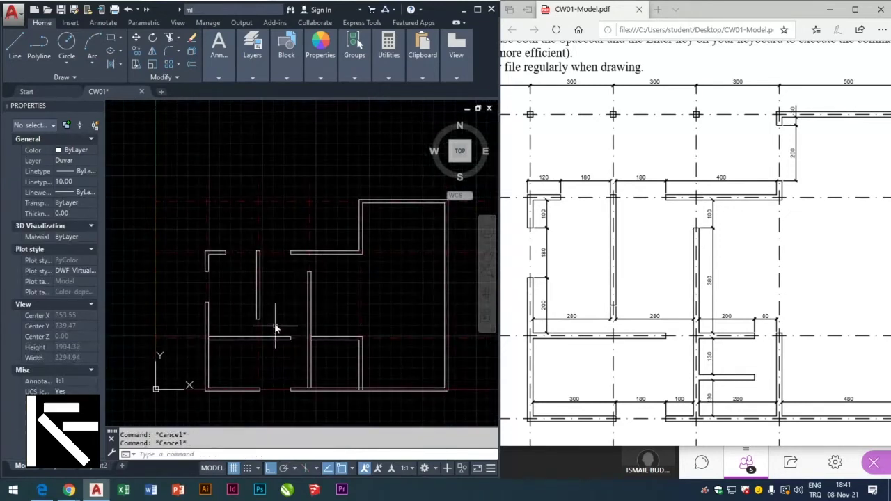
scroll(279, 379, up, 2)
scroll(289, 390, up, 4)
click(295, 376)
key(Escape)
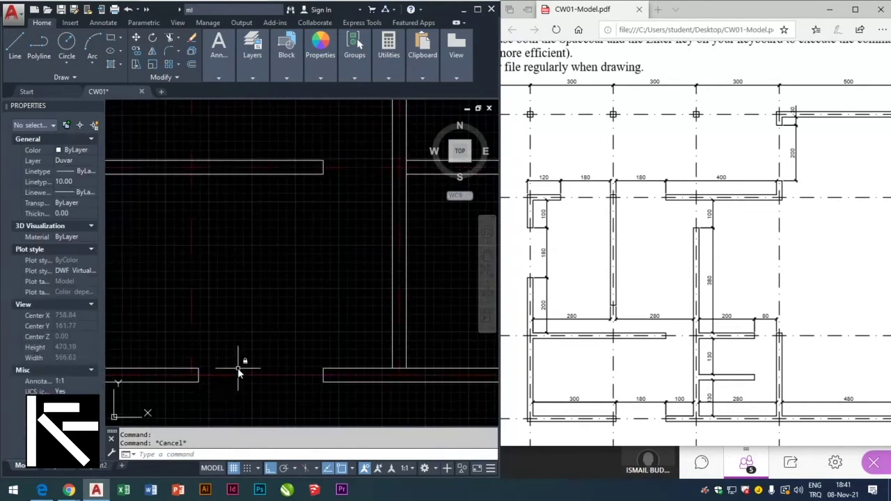
click(238, 376)
key(Escape)
scroll(327, 301, down, 9)
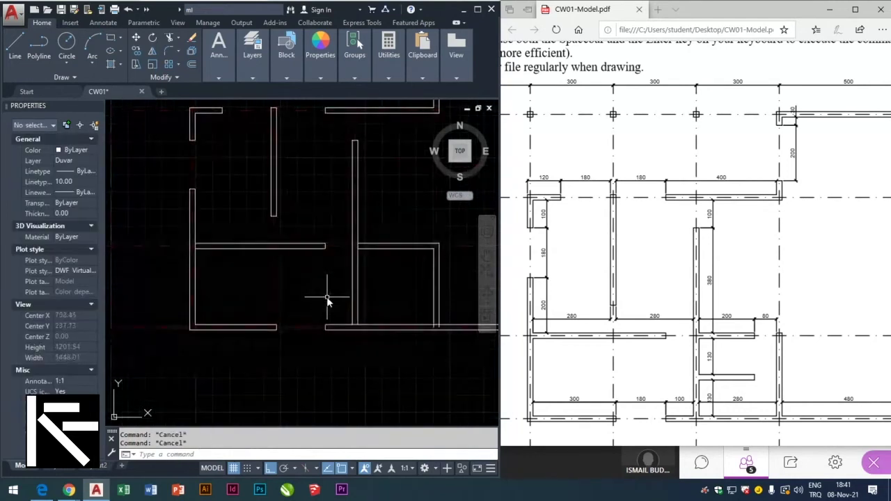
scroll(205, 256, up, 6)
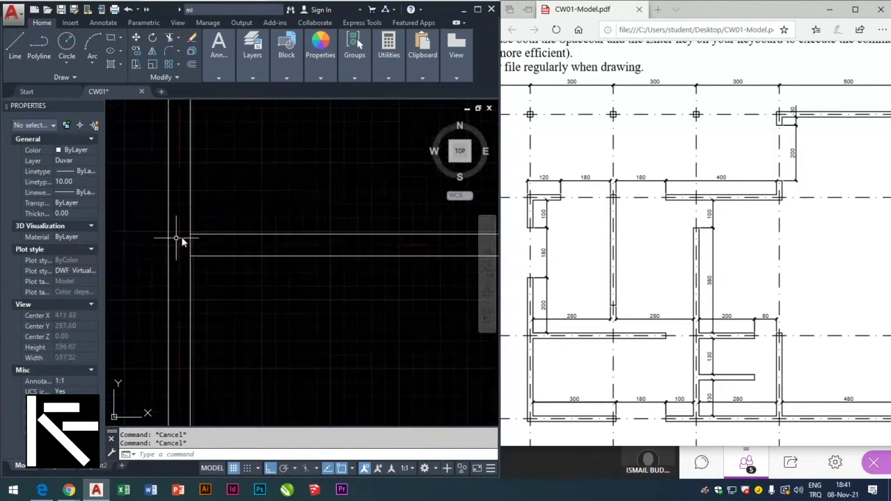
Trim the vertical segment between the two wall faces using three cutting edges
text(ts or)
key(Return)
click(248, 212)
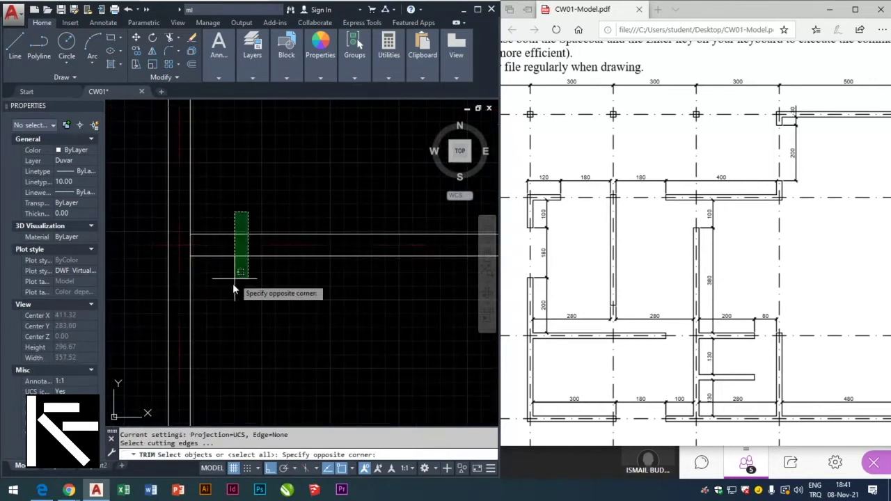
click(231, 286)
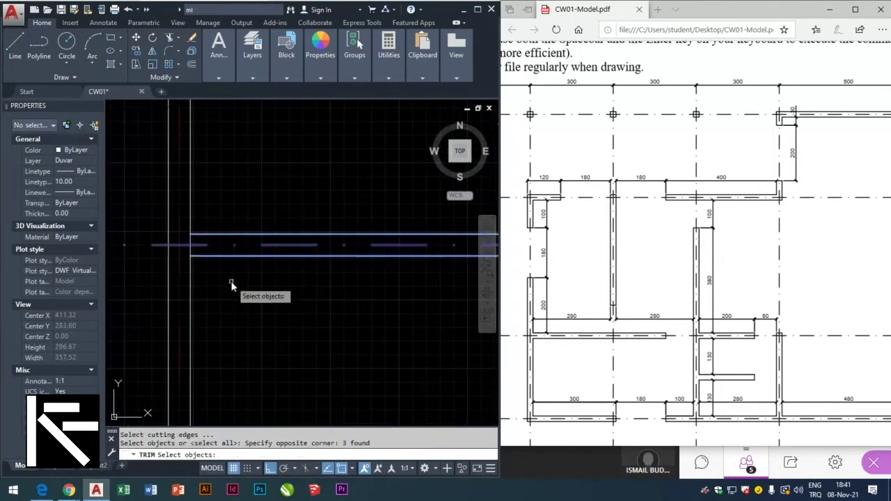
key(Return)
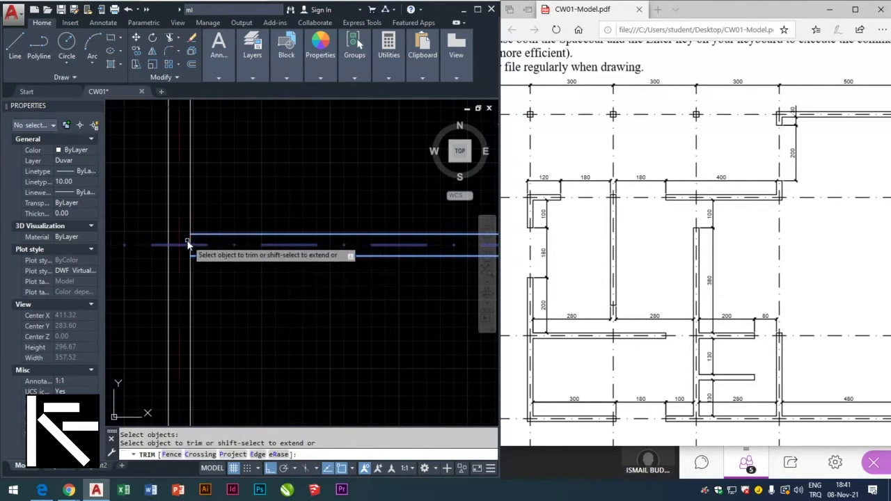
click(191, 242)
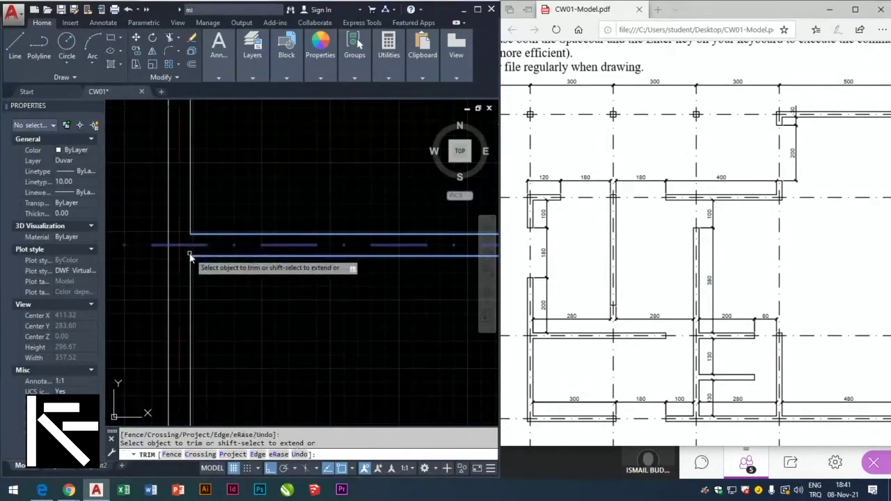
key(Escape)
Grip-stretch the right vertical wall line's bottom end to the bottom wall at Y=10
scroll(213, 263, down, 5)
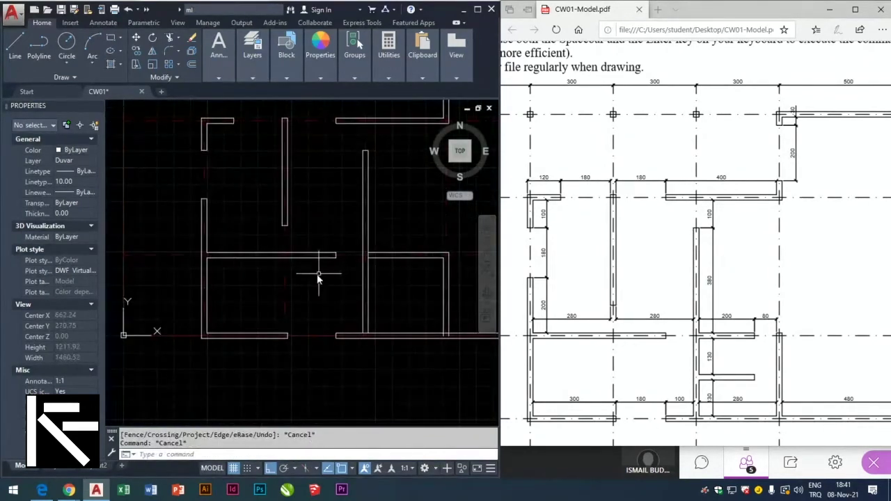
middle_drag(344, 304, 282, 310)
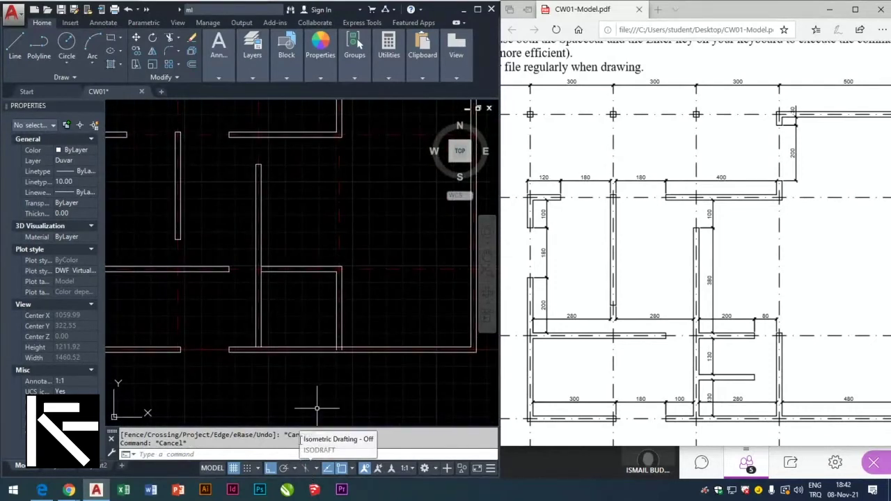
scroll(340, 348, up, 5)
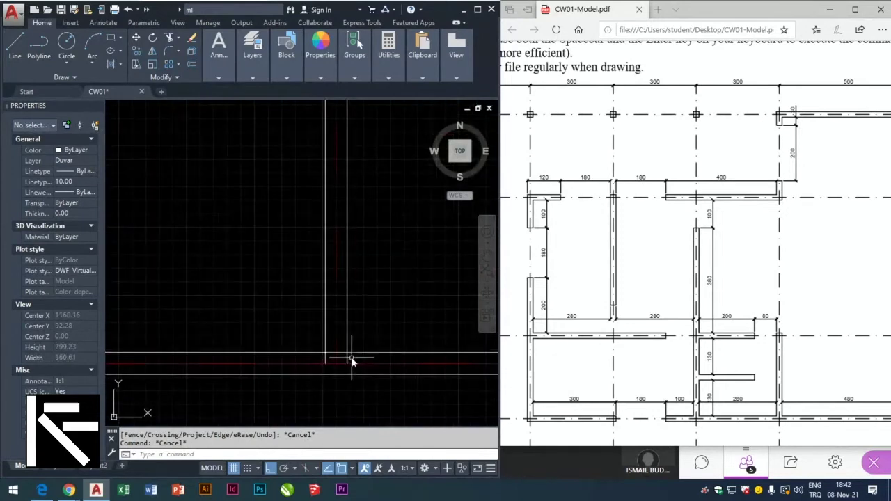
click(346, 360)
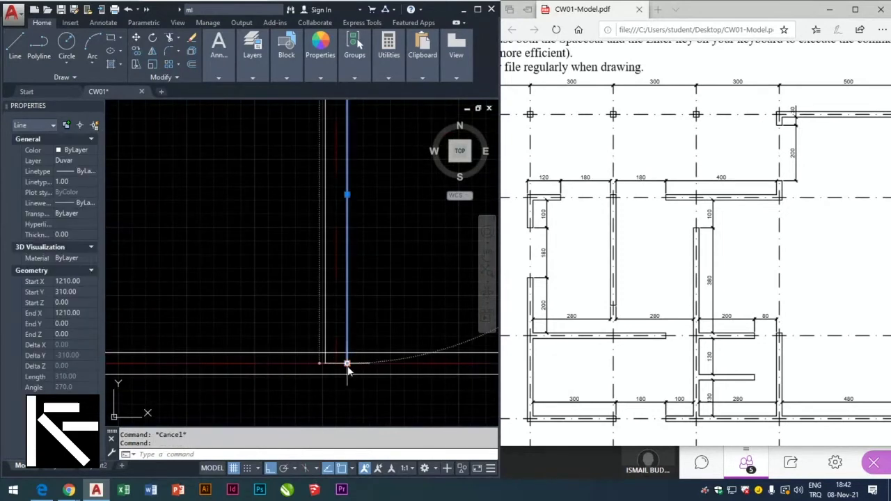
click(346, 363)
click(323, 352)
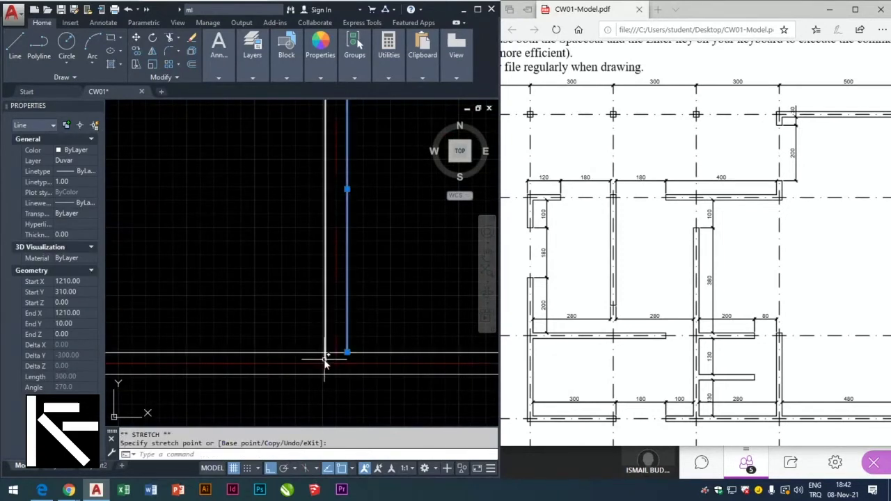
click(325, 361)
click(327, 364)
key(Escape)
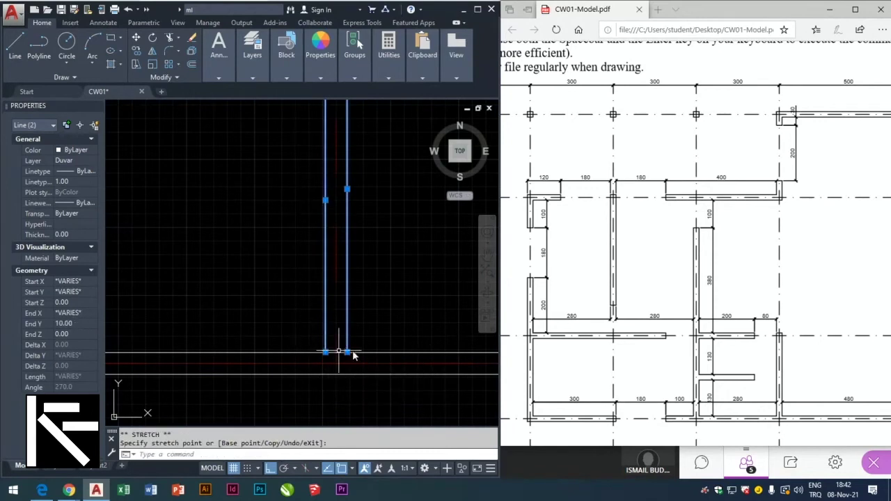
key(Escape)
Pick the right and left vertical wall lines as Trim cutting edges, then cancel
text(r)
key(Return)
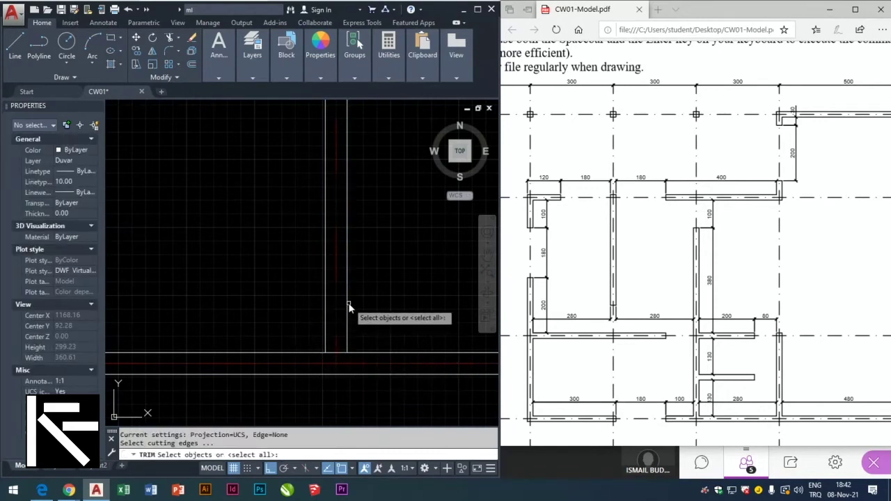
click(347, 311)
click(325, 308)
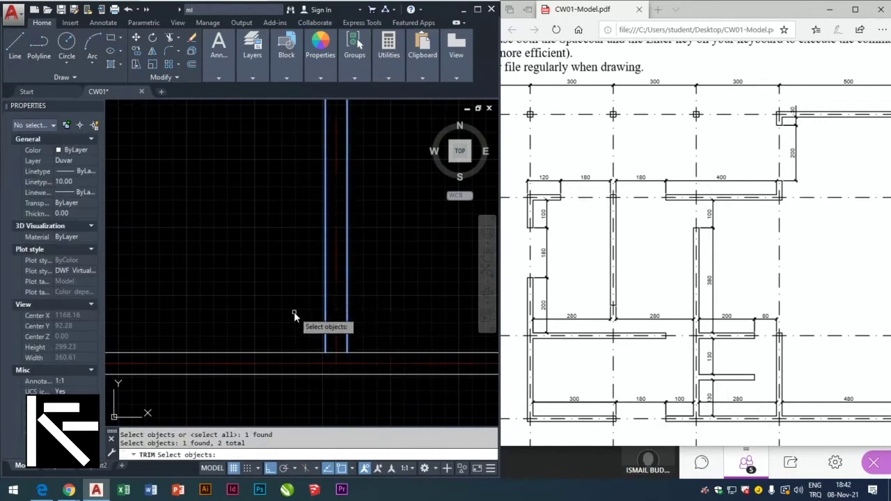
key(Return)
key(Escape)
key(Escape)
Select the corner vertical wall line and grab its top endpoint to stretch it
scroll(367, 305, down, 5)
scroll(389, 333, down, 4)
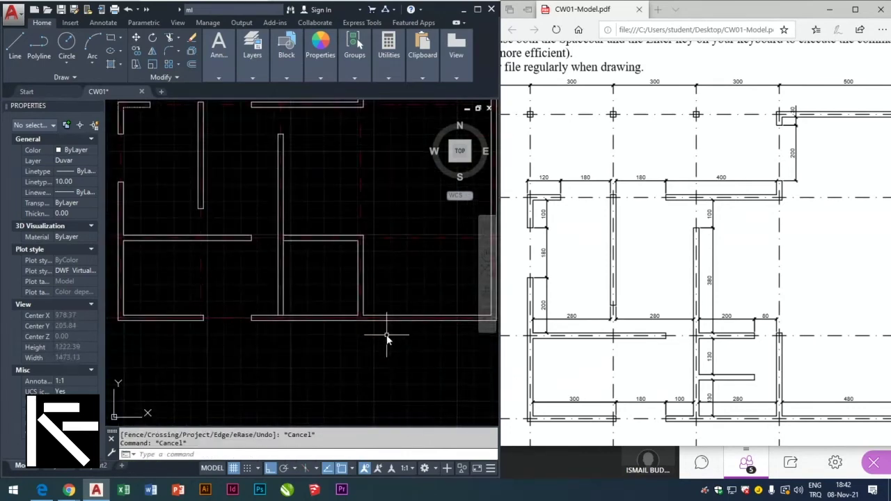
scroll(342, 233, up, 4)
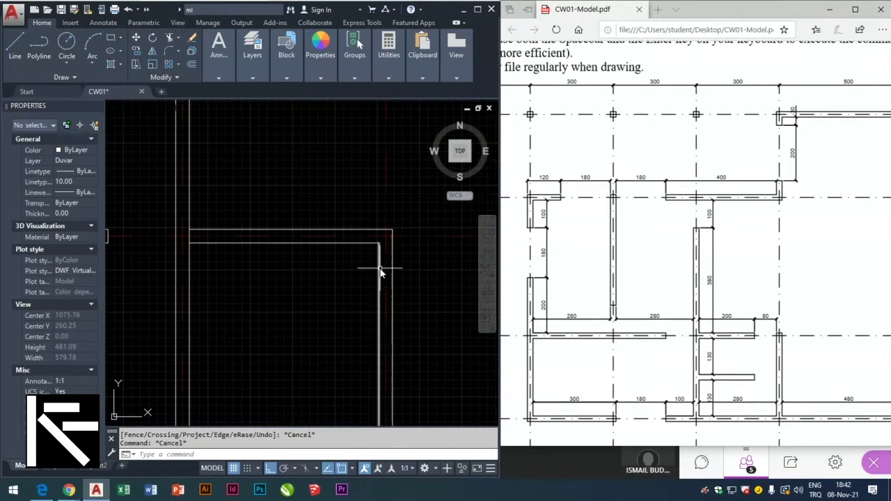
click(378, 247)
click(378, 244)
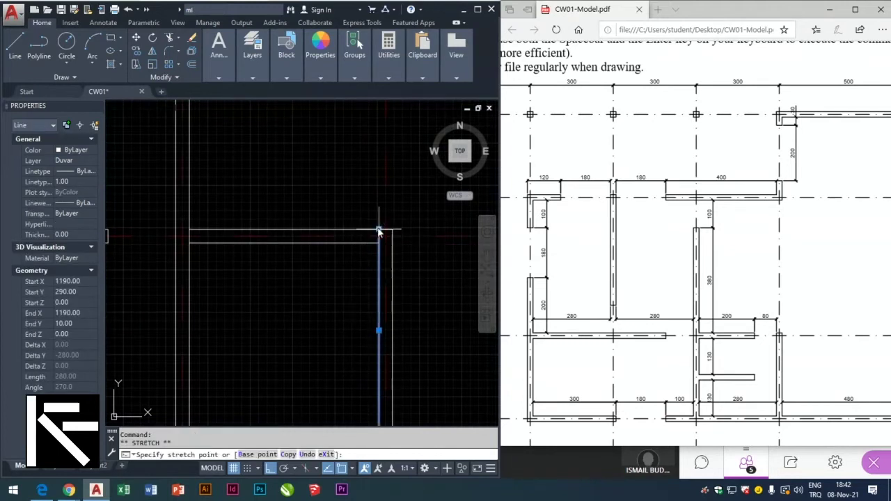
key(Escape)
key(Escape)
Offset the vertical wall line 80 to the left
key(Return)
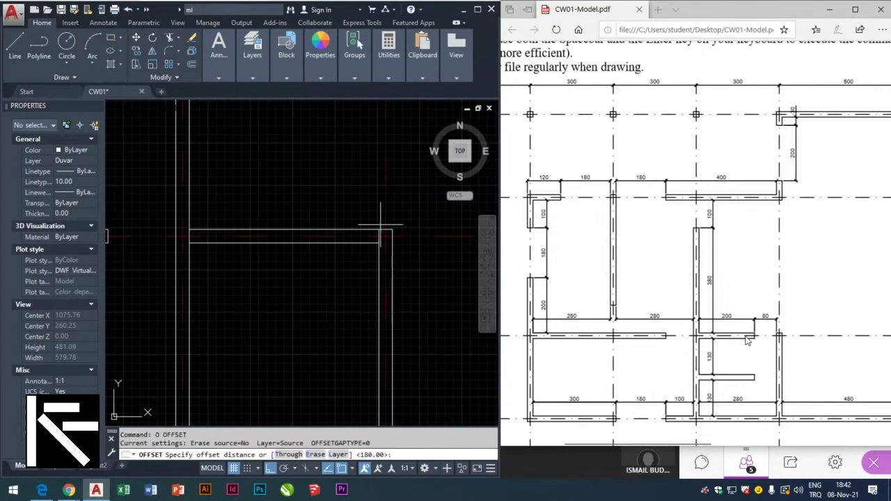
text(80)
key(Return)
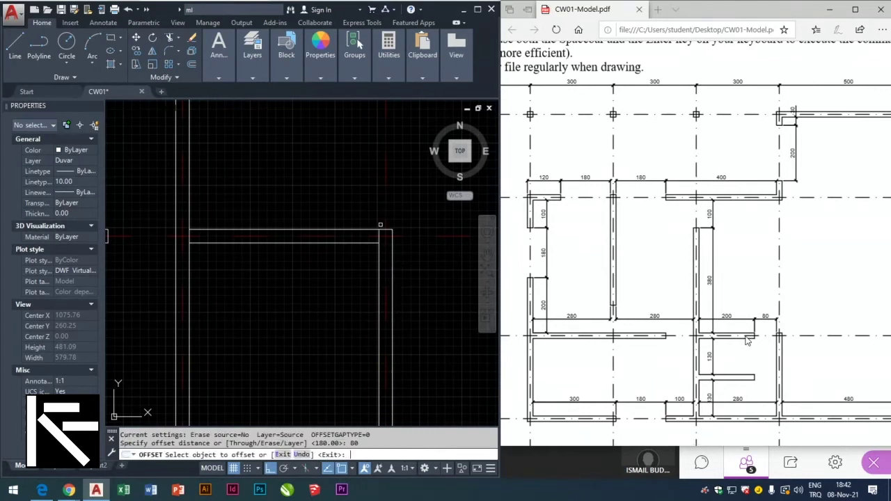
click(379, 279)
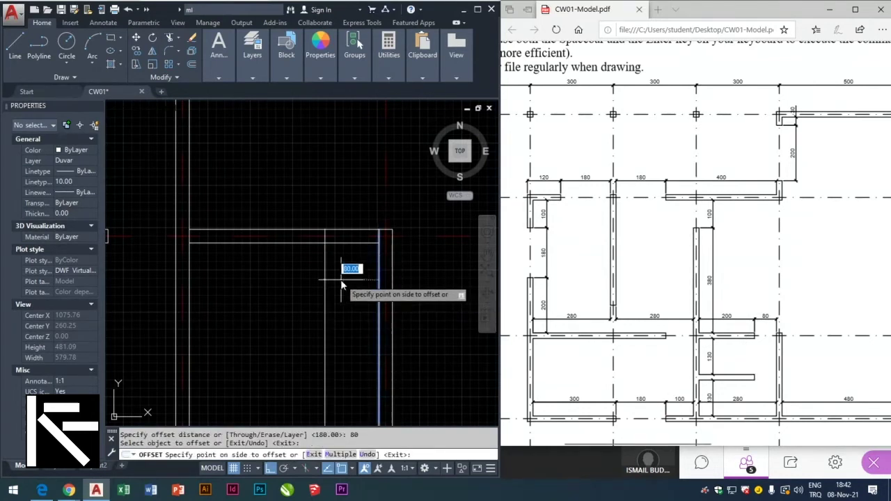
click(341, 280)
key(Escape)
key(Escape)
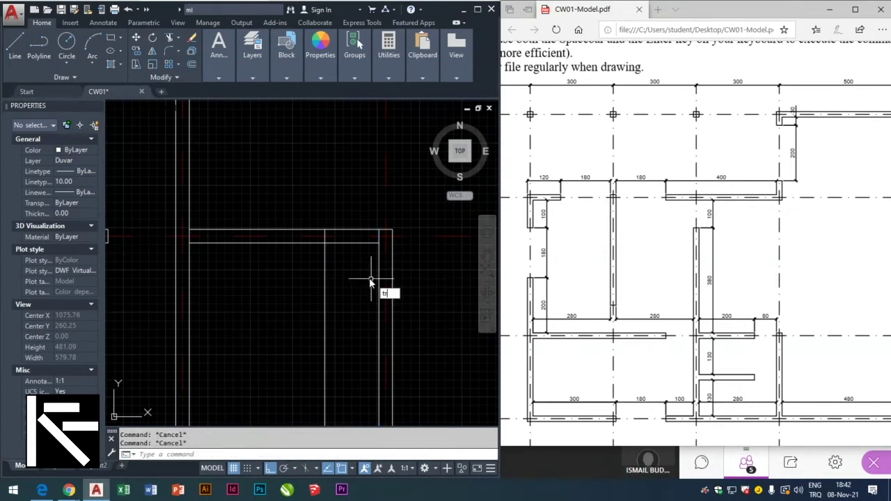
Attempt to trim lines against the new vertical line, then cancel the failed trim
text(r)
key(Return)
click(324, 256)
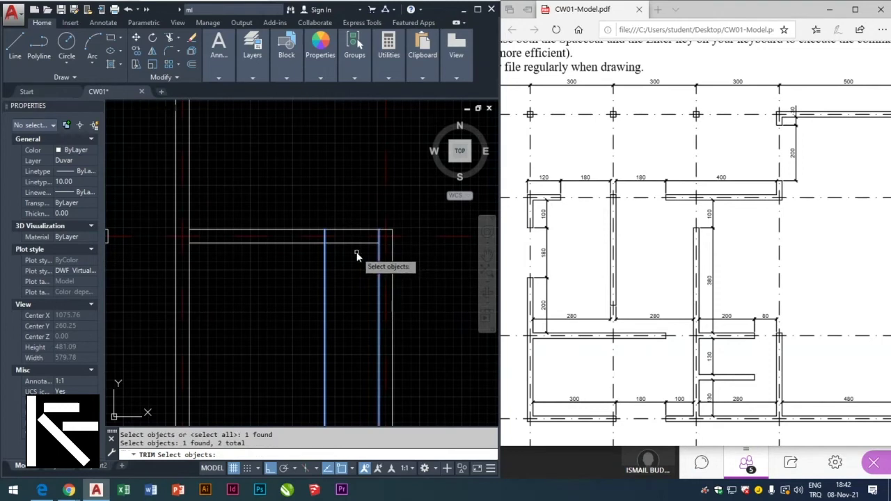
key(Return)
click(361, 201)
click(336, 285)
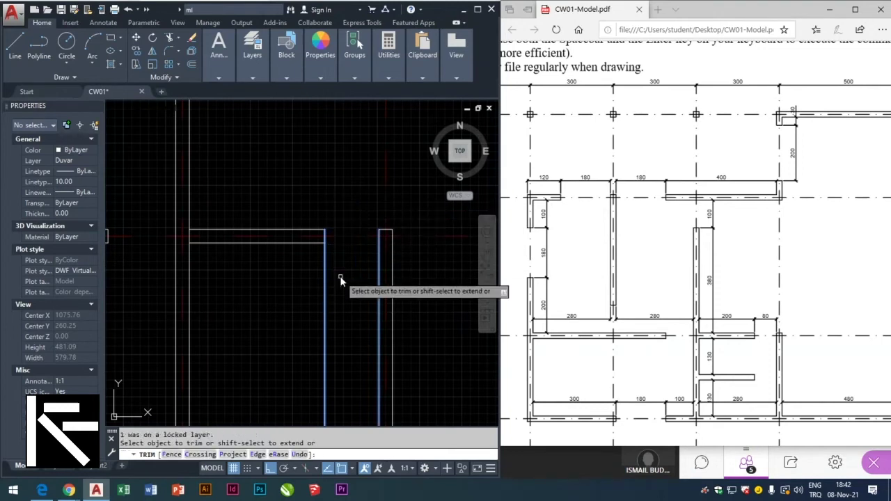
key(Escape)
Collapse the stray 300-long vertical line by stretching its bottom endpoint onto its top
click(337, 278)
click(319, 275)
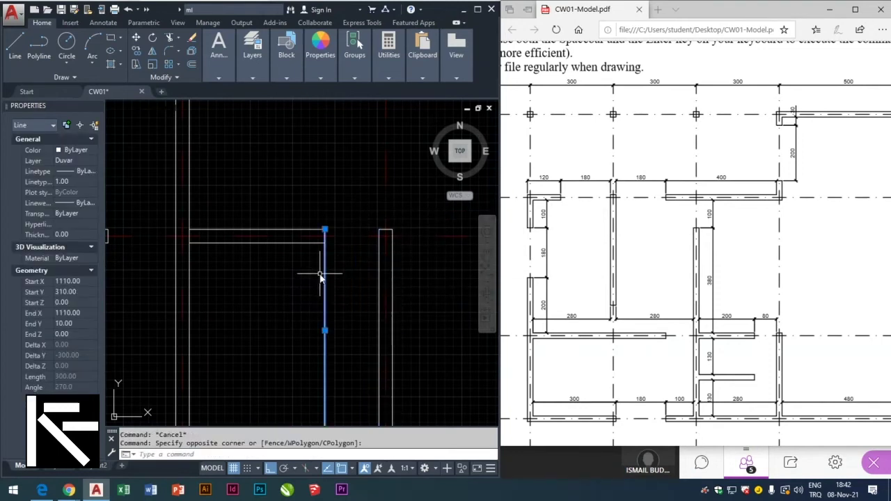
scroll(320, 277, down, 2)
click(322, 374)
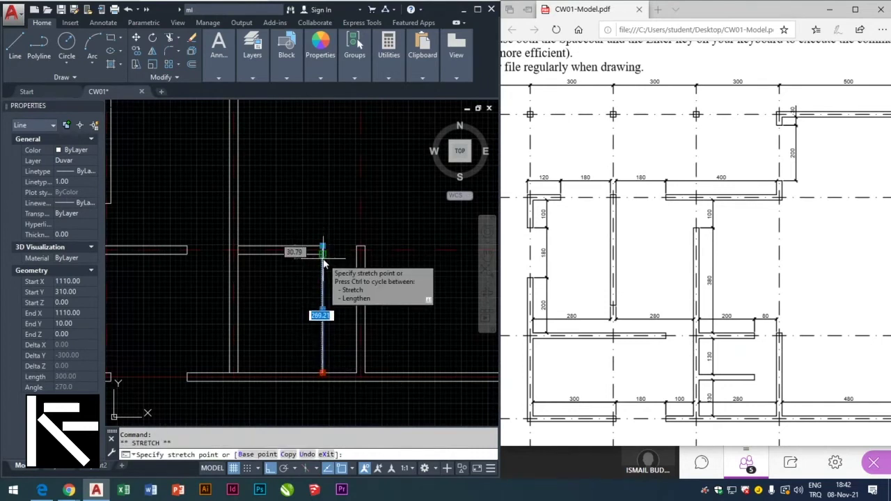
click(323, 250)
key(Escape)
key(Escape)
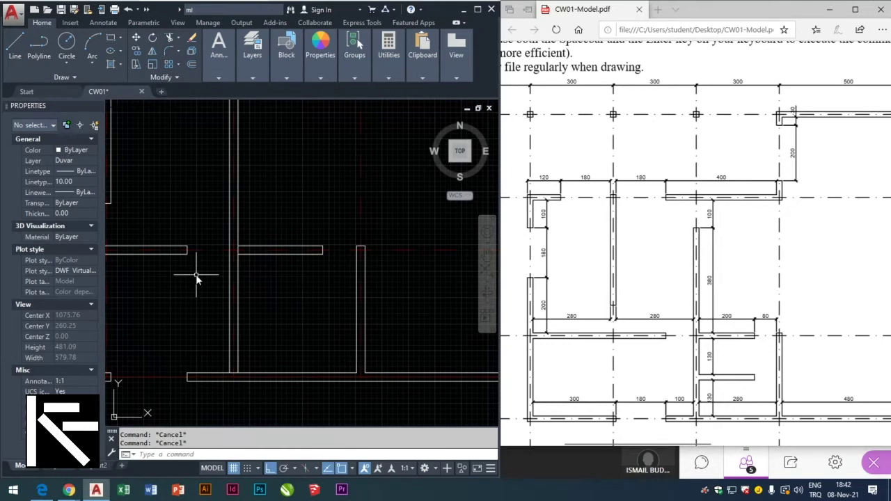
text(c)
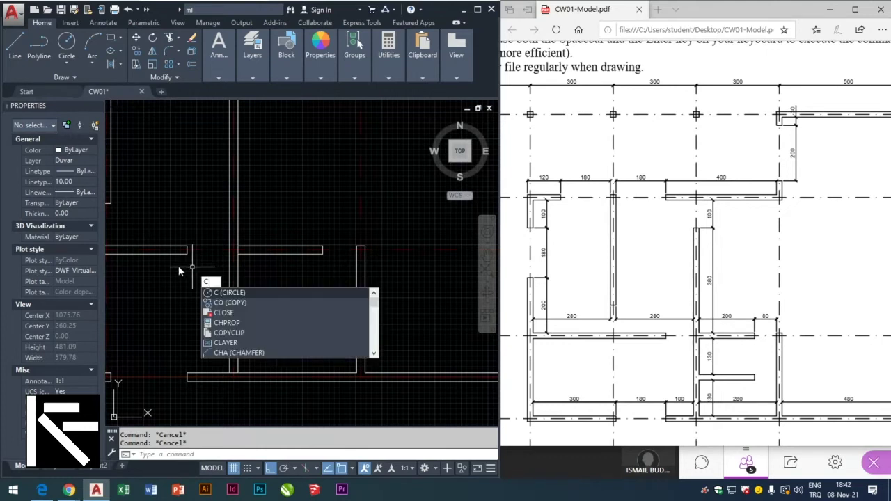
text(o)
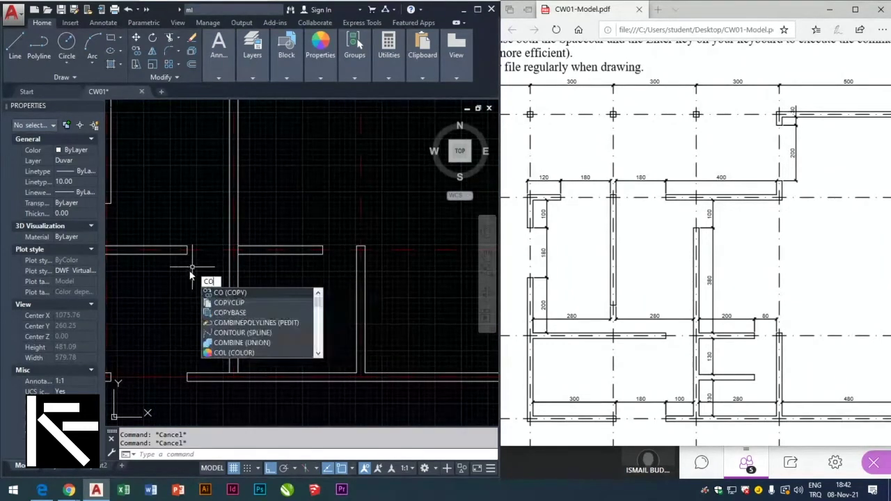
key(Return)
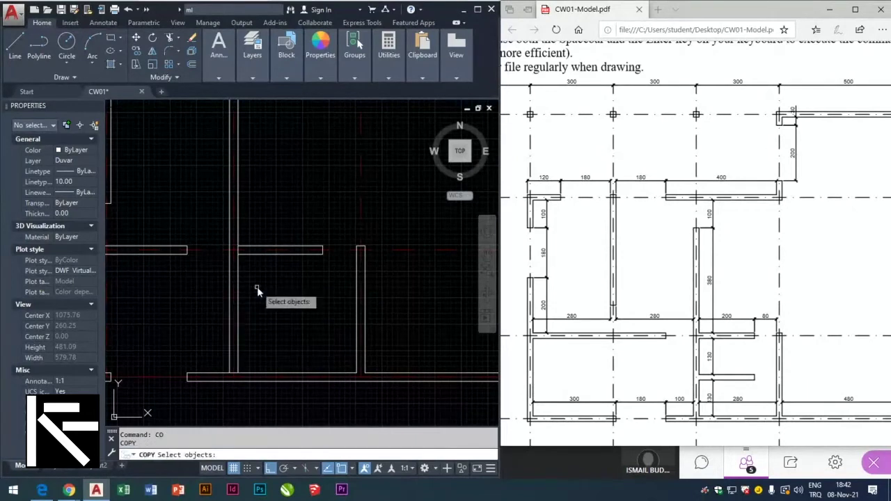
click(200, 204)
click(342, 281)
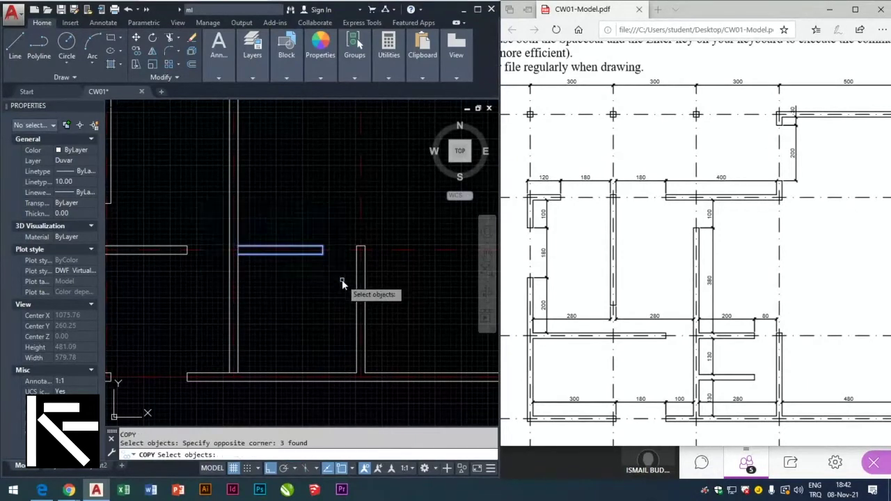
key(Return)
click(306, 185)
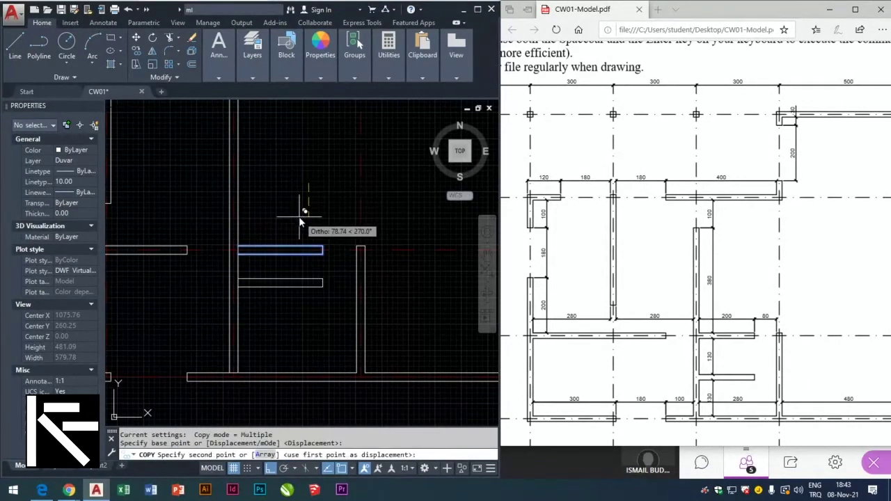
text(130)
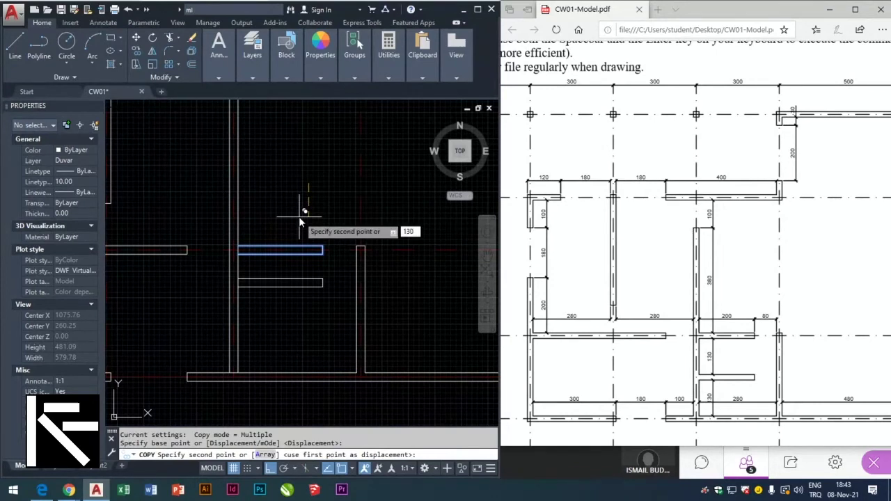
key(Return)
key(Escape)
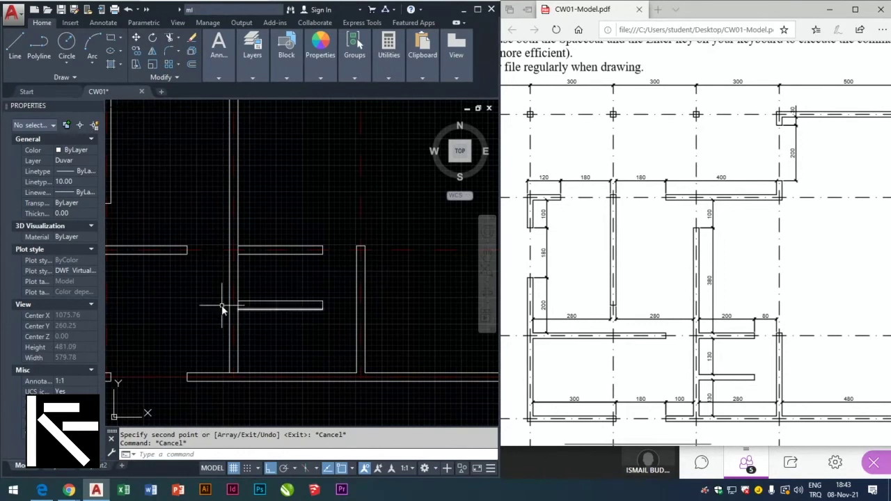
text(e)
key(Return)
click(333, 287)
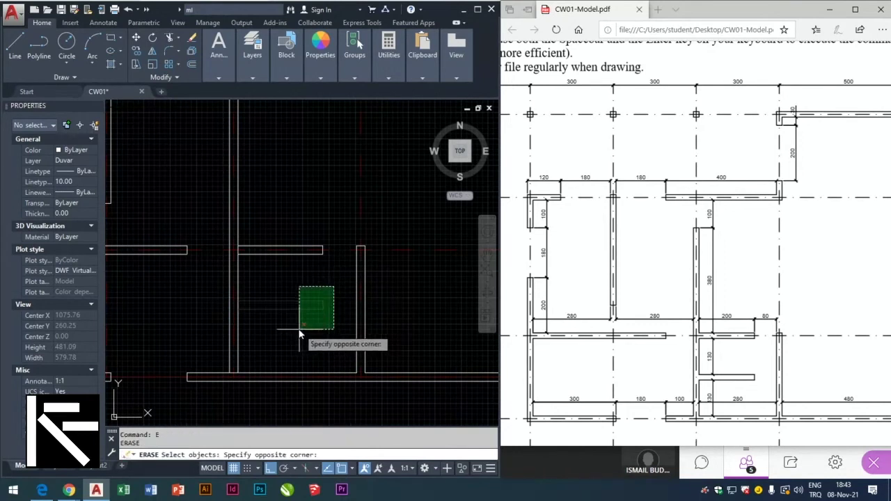
click(279, 328)
key(Escape)
key(Escape)
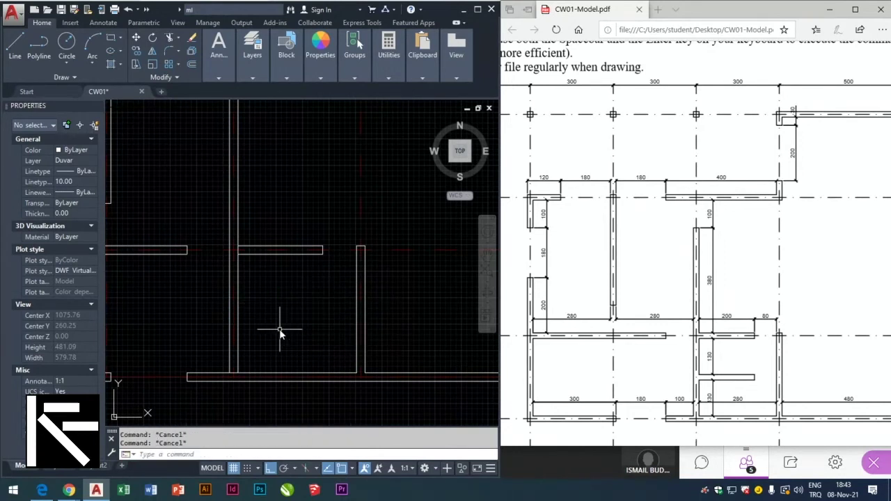
text(o)
key(Return)
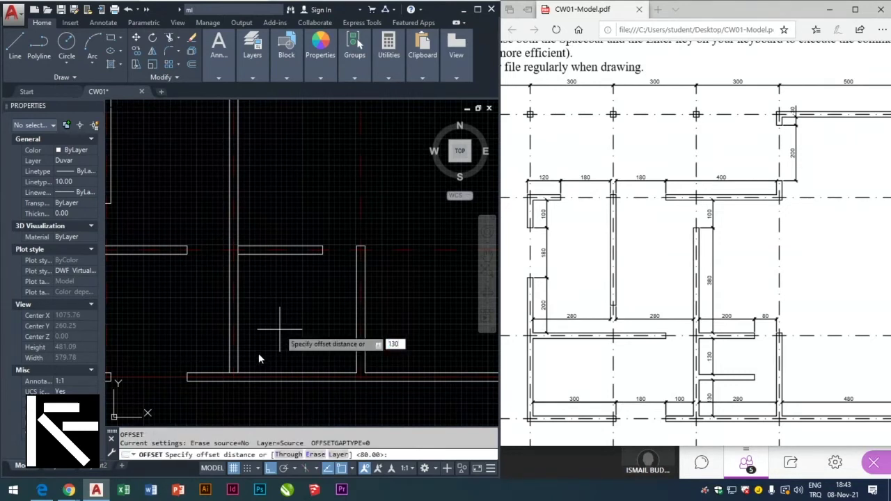
Offset the wall line 130 units down, then offset that copy 20 for the stub's thickness
key(Return)
click(306, 254)
click(305, 300)
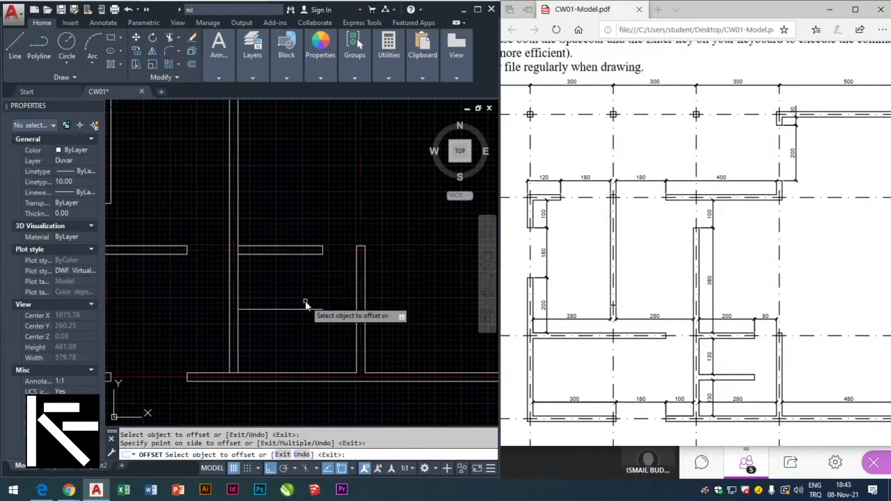
key(Escape)
key(Escape)
key(Return)
text(20)
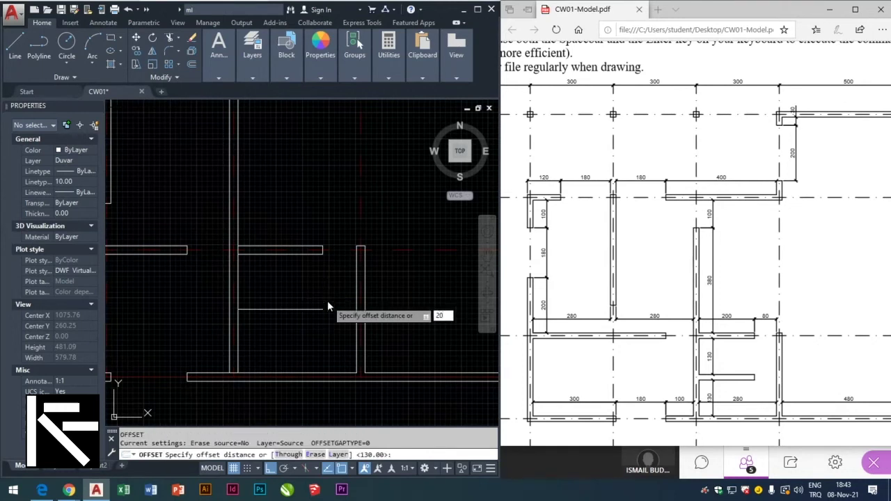
key(Return)
click(295, 309)
key(Escape)
Draw a short line closing the new wall stub's right end
key(Escape)
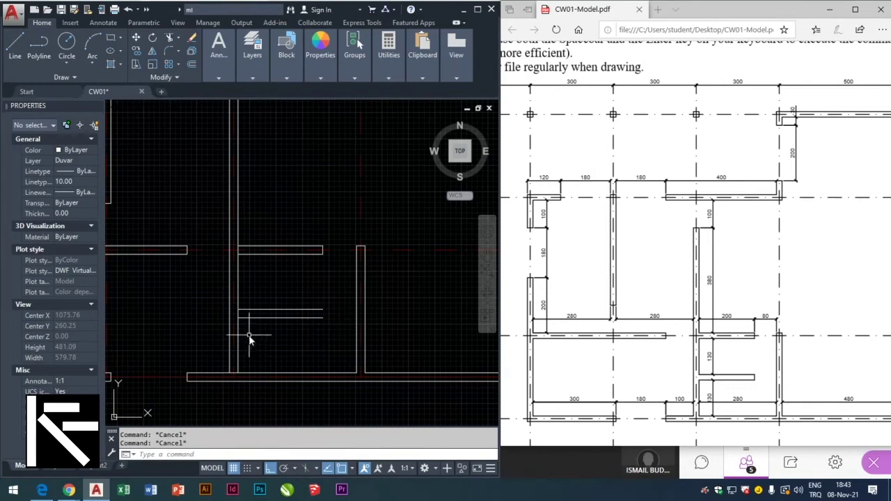
text(l)
key(Return)
click(323, 308)
click(323, 318)
key(Escape)
key(Escape)
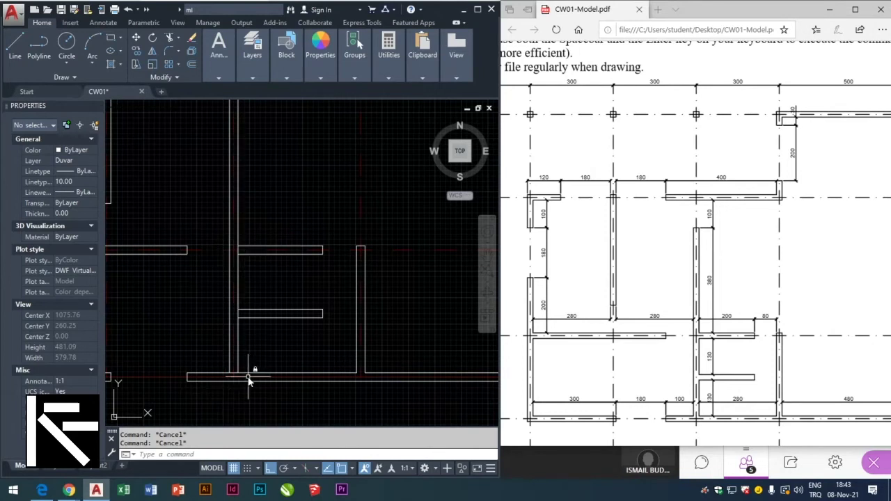
text(tr)
key(Return)
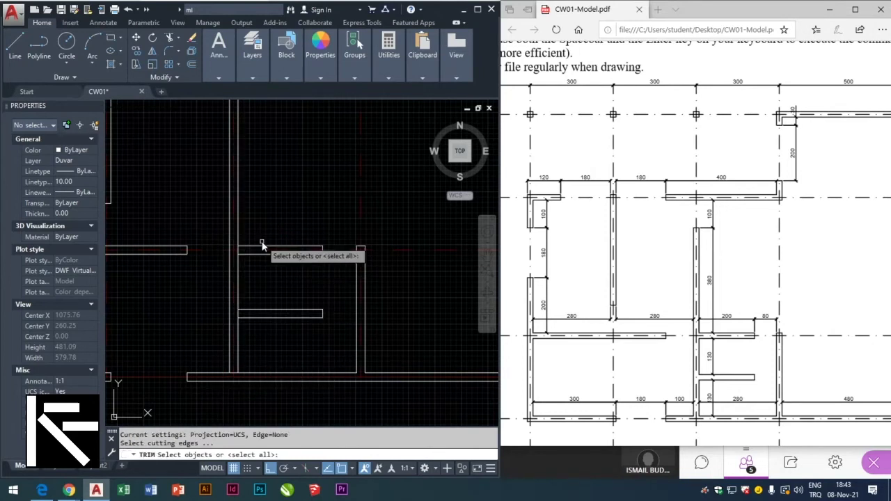
Select the three stub lines and two vertical wall lines as trim cutting edges
click(261, 246)
click(260, 254)
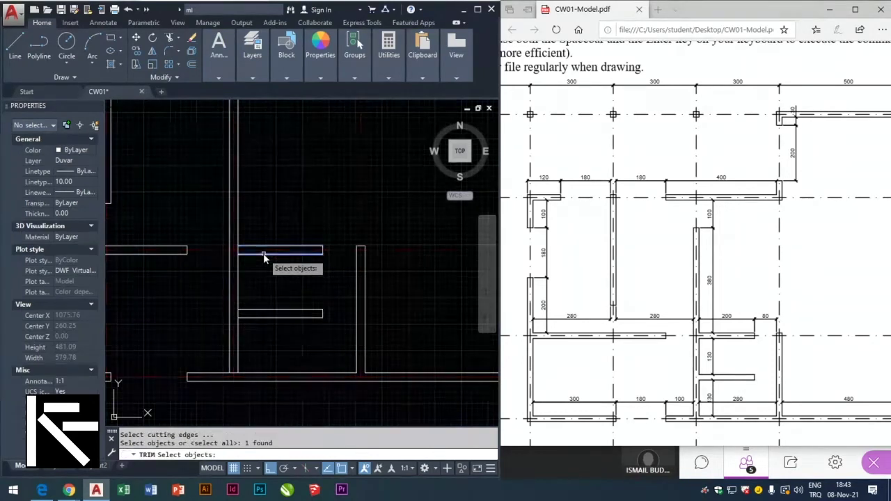
click(261, 311)
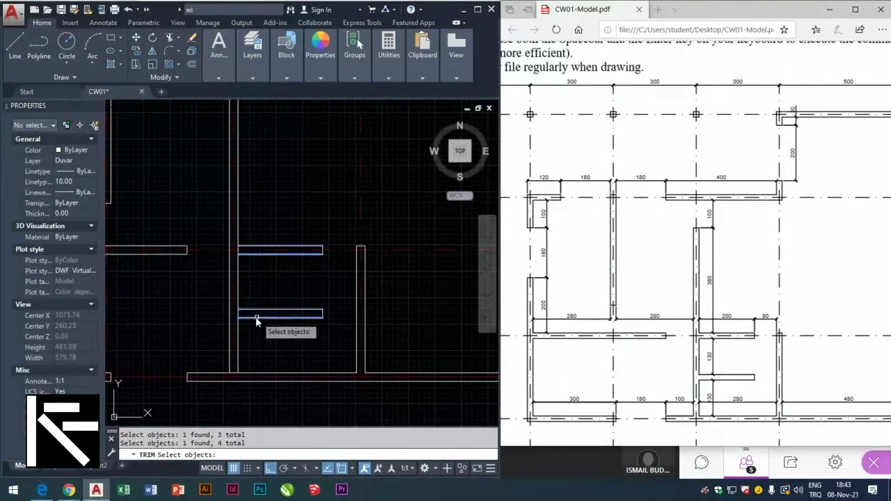
click(240, 338)
click(229, 344)
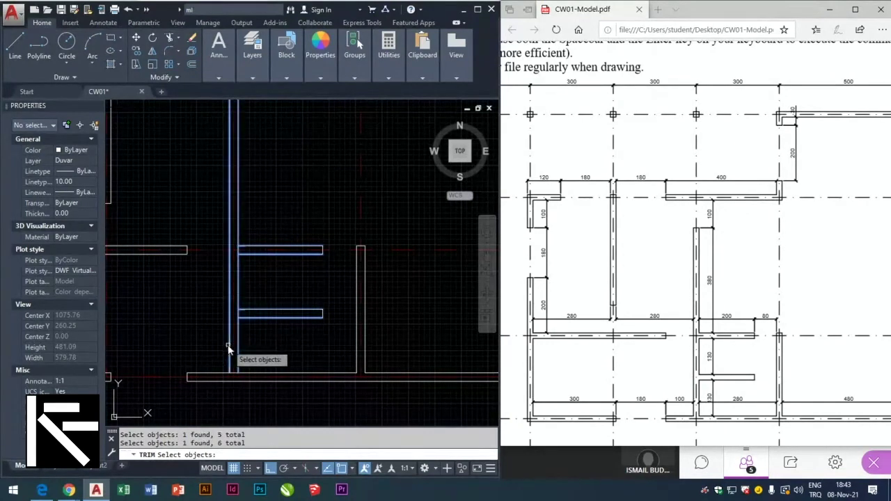
key(Return)
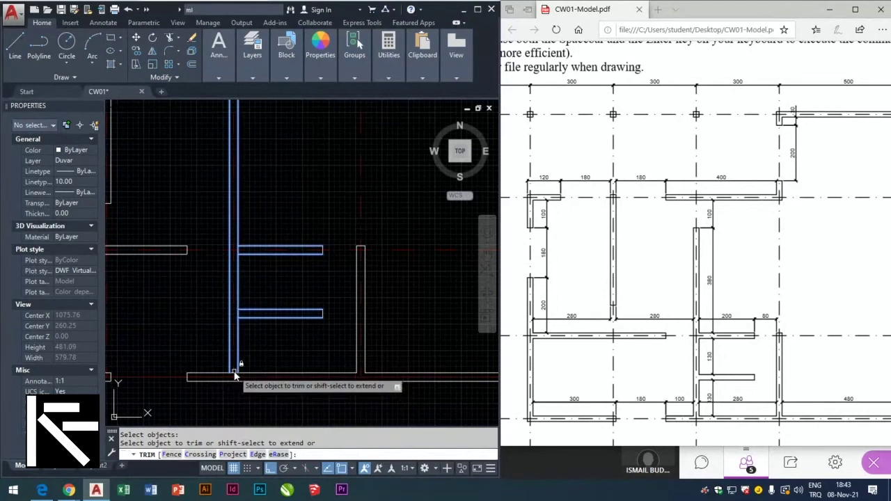
Trim the vertical wall segments at both stub junctions, then pan to show the whole plan
scroll(238, 371, up, 2)
click(235, 374)
click(237, 280)
click(239, 178)
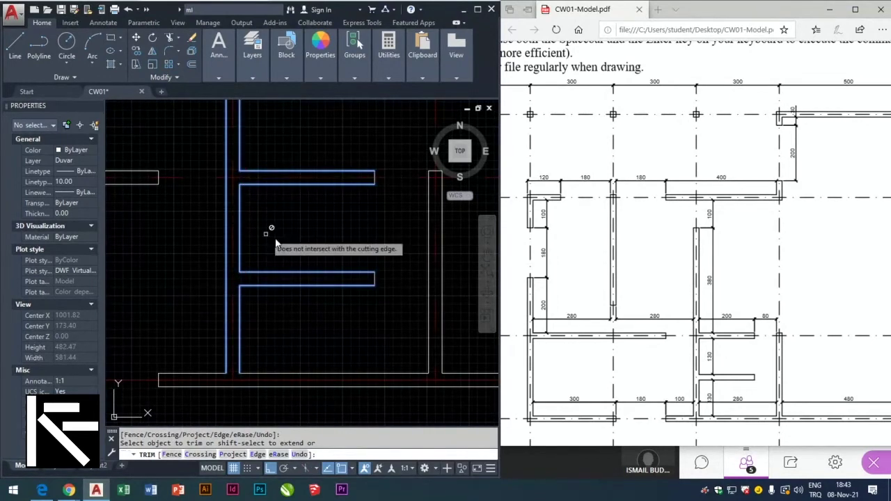
key(Escape)
scroll(307, 204, down, 4)
scroll(293, 236, down, 1)
scroll(300, 275, down, 1)
middle_drag(299, 278, 301, 292)
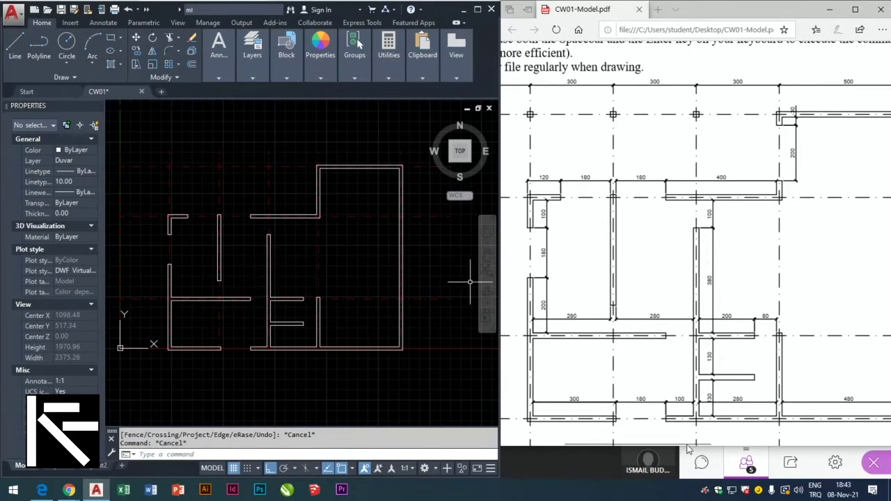
Scroll the PDF to its right side and zoom AutoCAD into the upper-right outer wall corner
drag(686, 445, 722, 446)
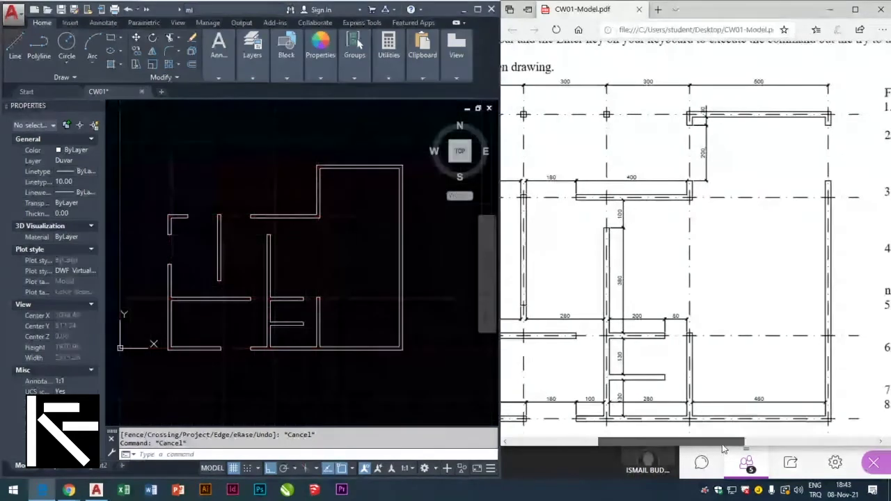
click(353, 185)
scroll(348, 181, up, 2)
scroll(344, 178, up, 2)
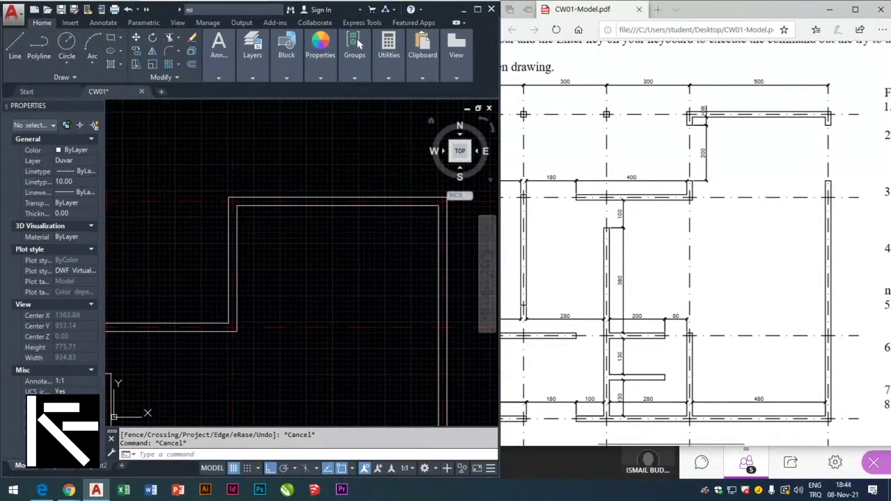
key(Escape)
Offset the top inner wall line 30 units downward
key(Return)
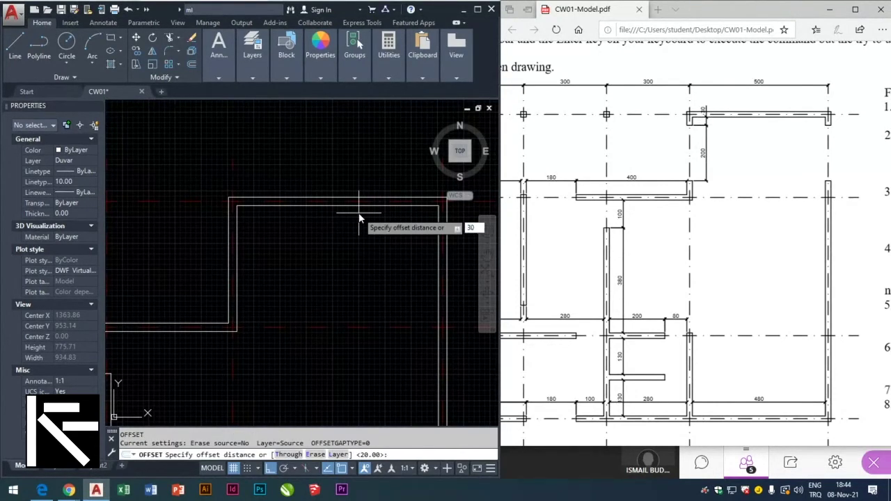
key(Return)
click(417, 207)
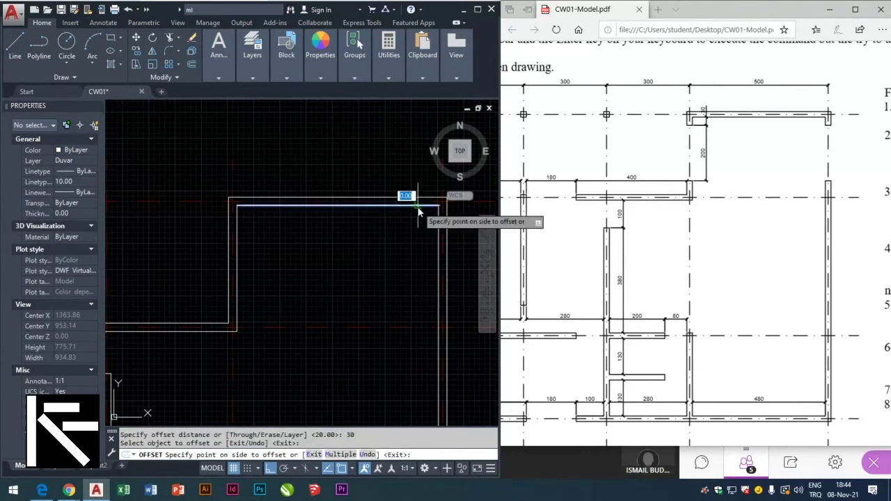
click(337, 285)
key(Escape)
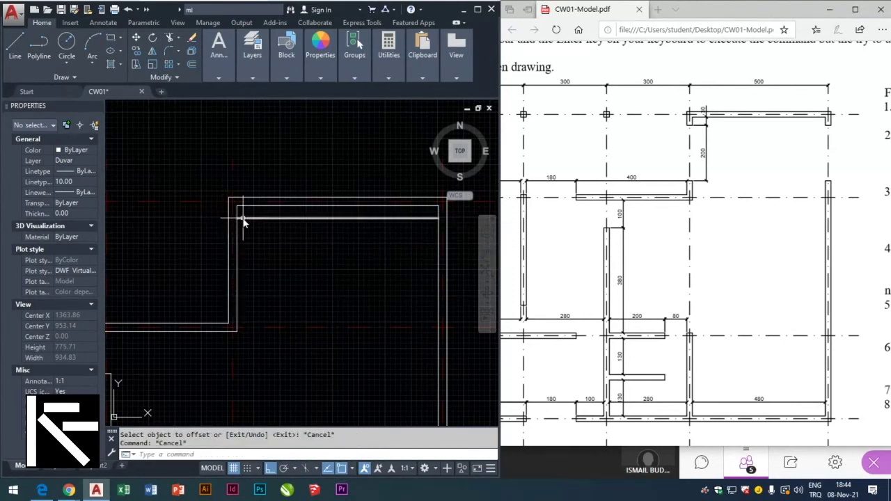
Stretch the new line's end grip to lengthen it to 500 units
click(244, 219)
click(238, 218)
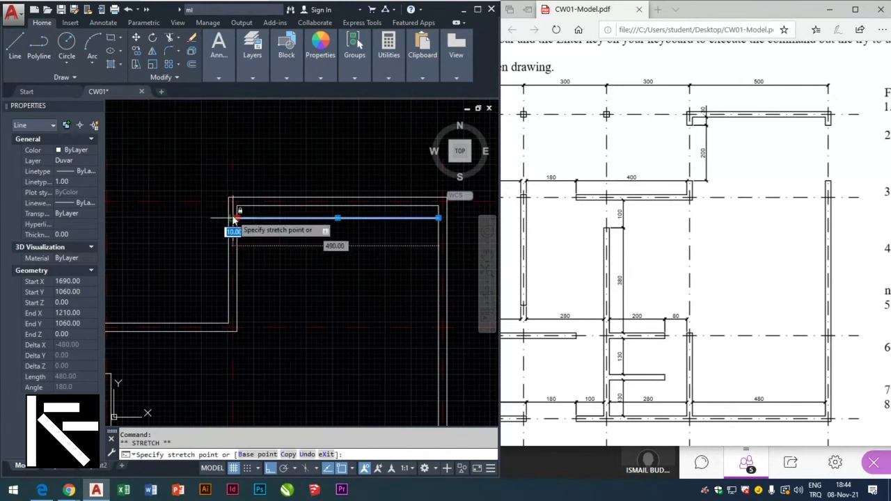
click(425, 218)
key(Escape)
click(421, 217)
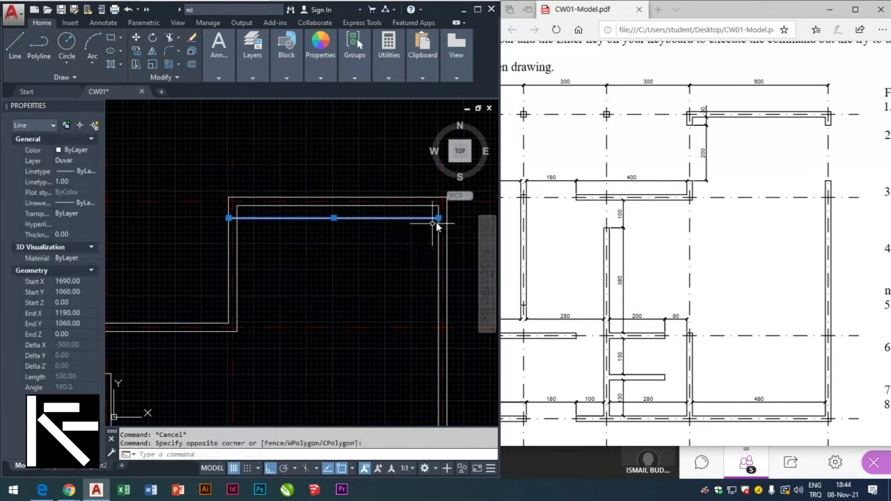
click(439, 217)
key(Escape)
key(Escape)
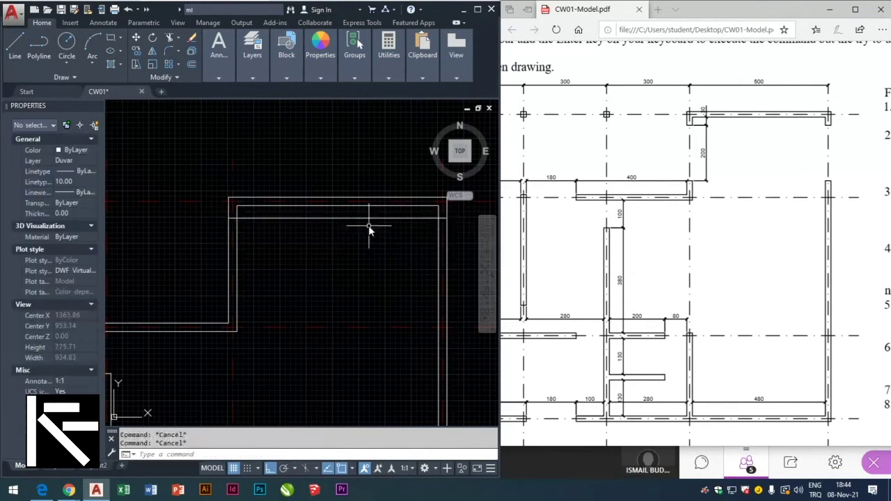
text(o)
key(Return)
text(200)
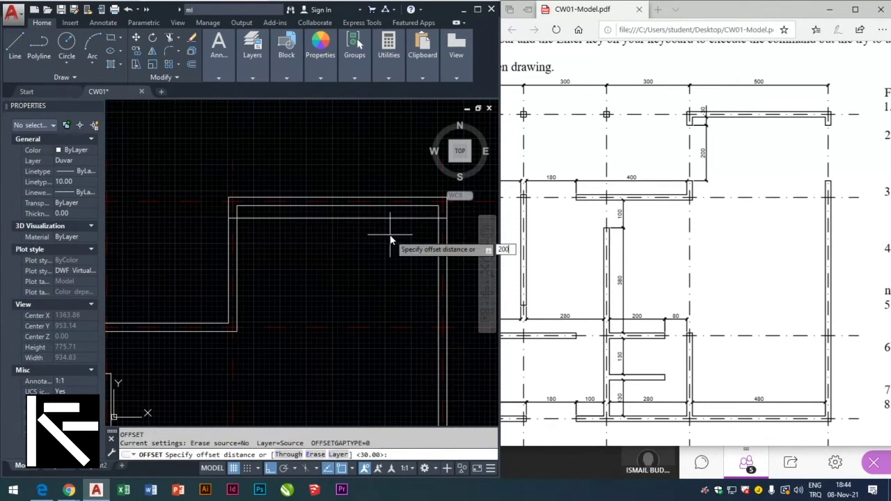
Offset the new top line 200 units downward
key(Return)
click(391, 218)
click(371, 254)
key(Escape)
key(Escape)
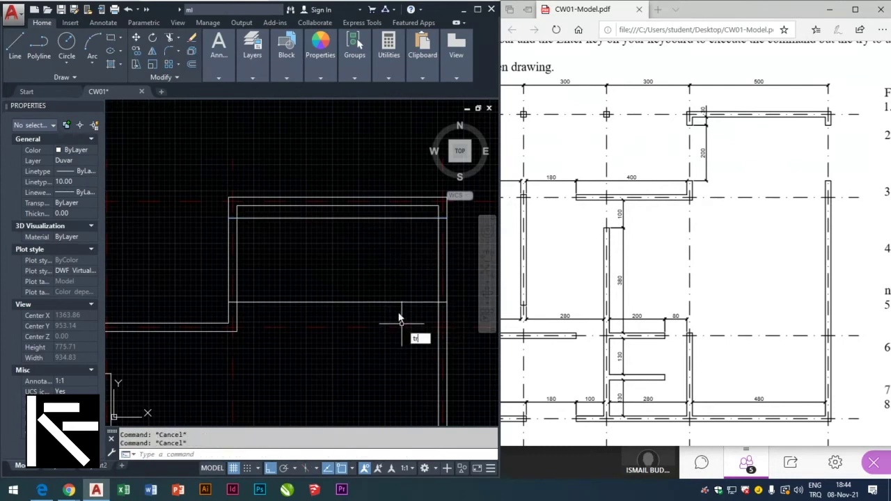
Trim the left and right side wall lines between the two horizontal lines
key(Return)
click(380, 209)
click(365, 317)
key(Return)
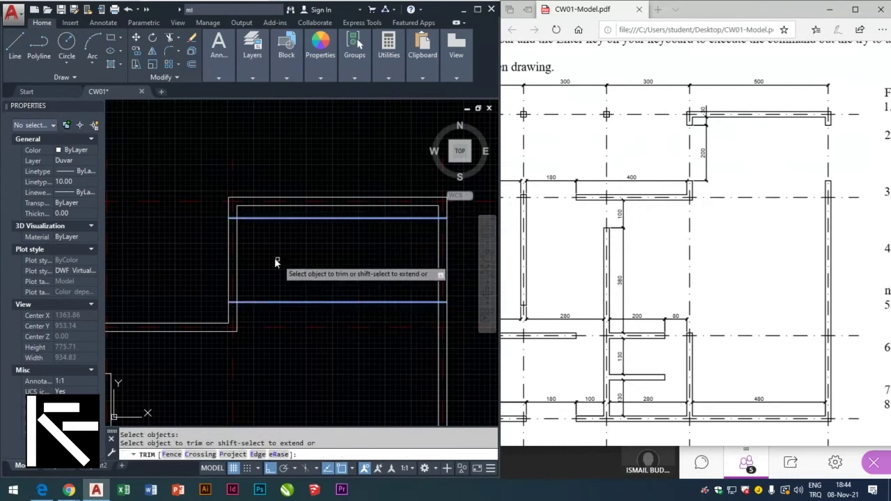
drag(240, 248, 232, 240)
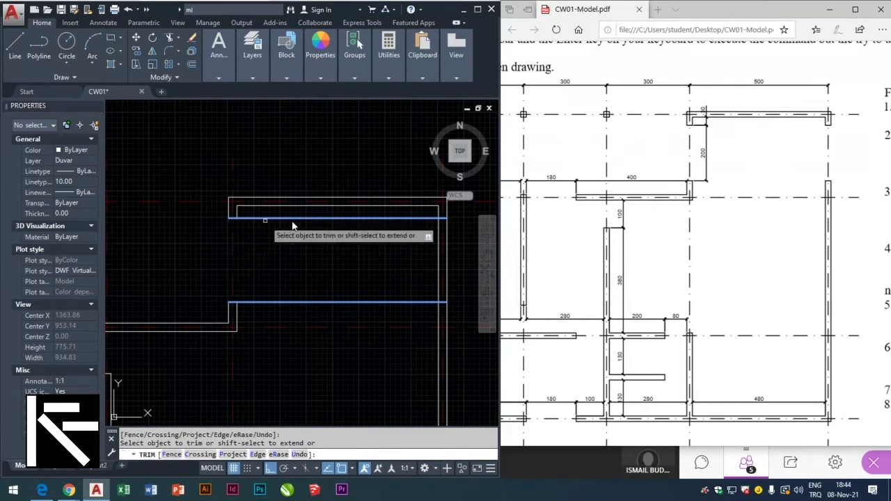
click(448, 248)
click(416, 312)
key(Escape)
key(Escape)
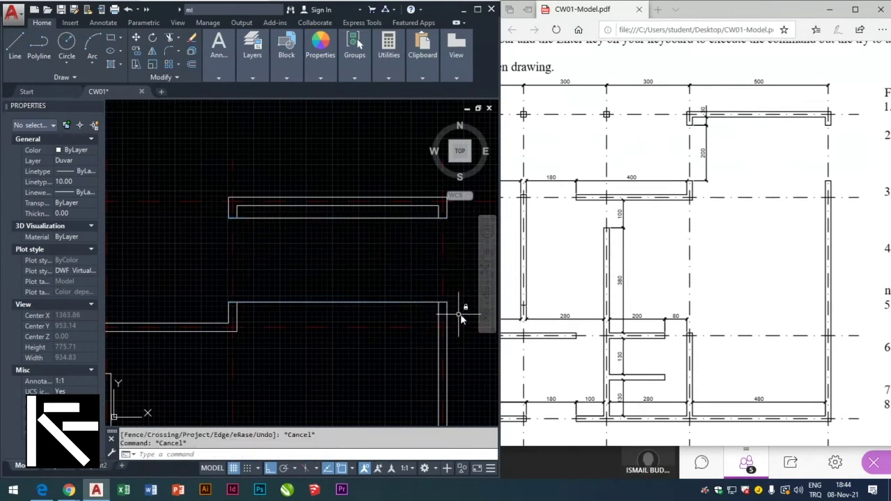
Trim the horizontal lines across the gap between the side walls, then zoom to extents
key(Return)
click(439, 317)
click(438, 210)
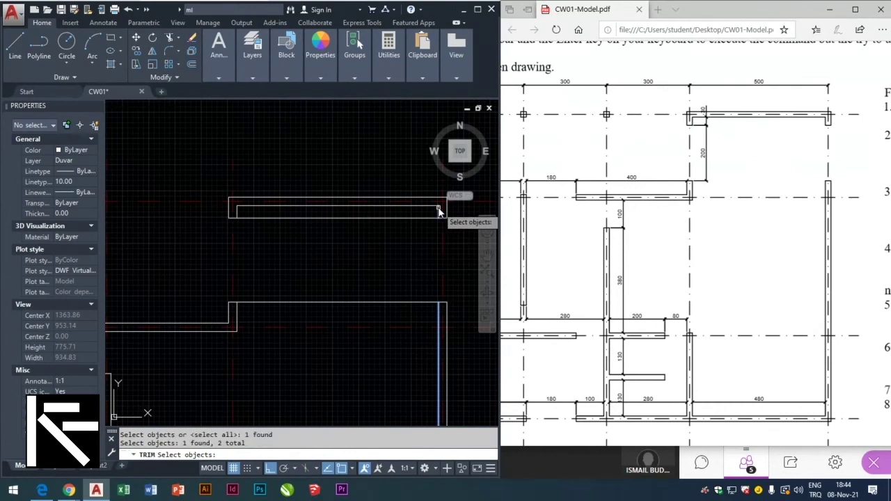
click(237, 212)
click(236, 314)
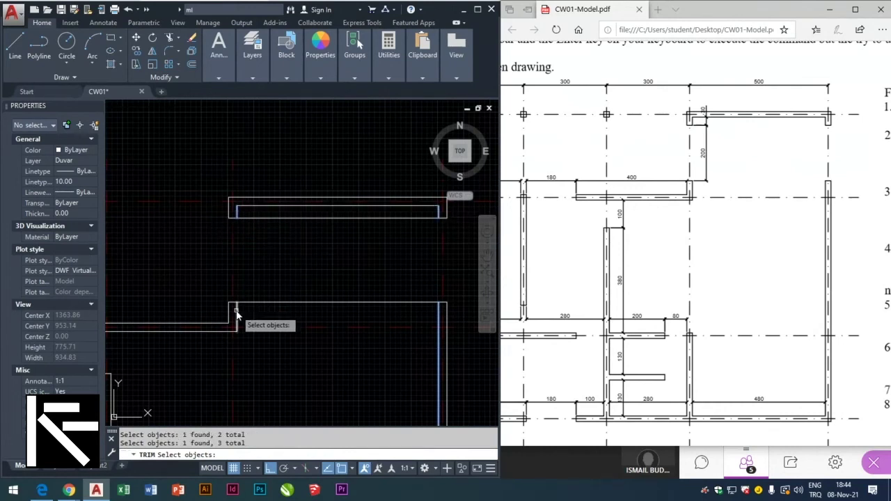
key(Return)
click(320, 209)
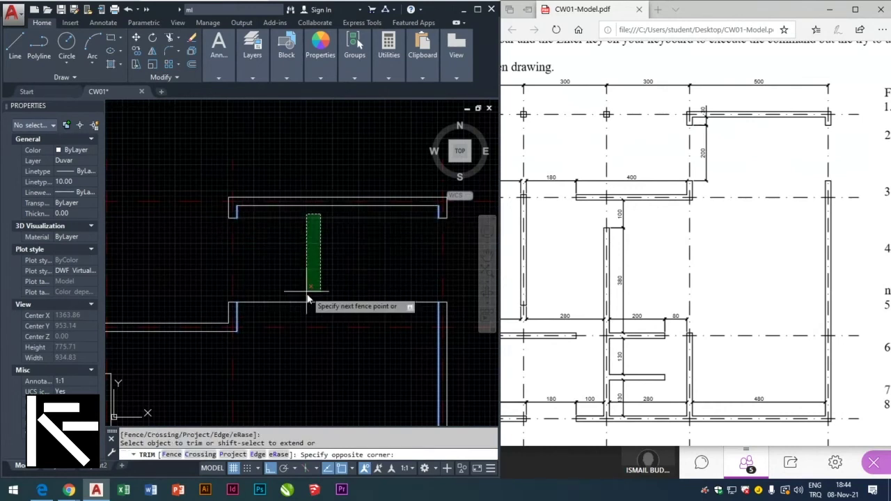
click(308, 304)
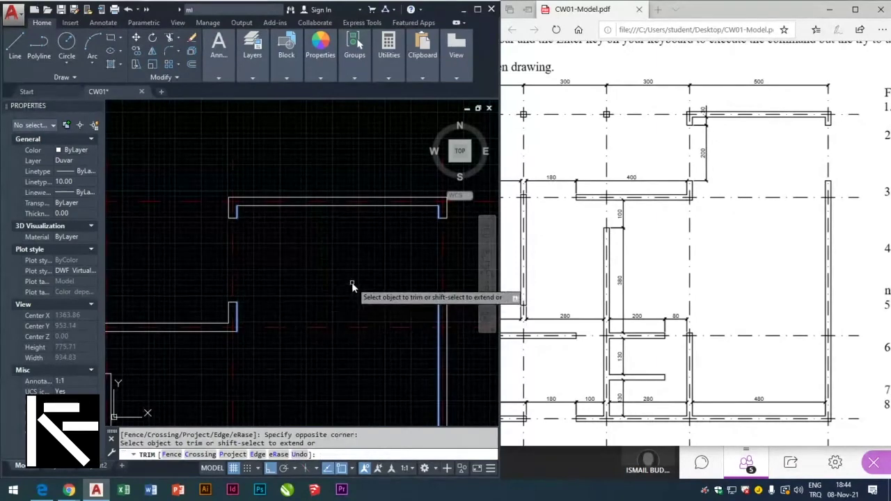
key(Escape)
key(Escape)
key(Escape)
text(z)
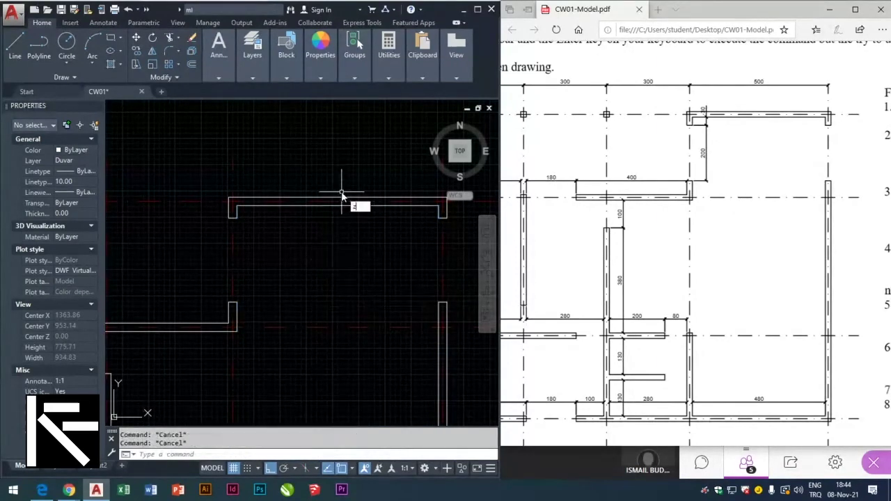
key(Return)
text(e)
key(Return)
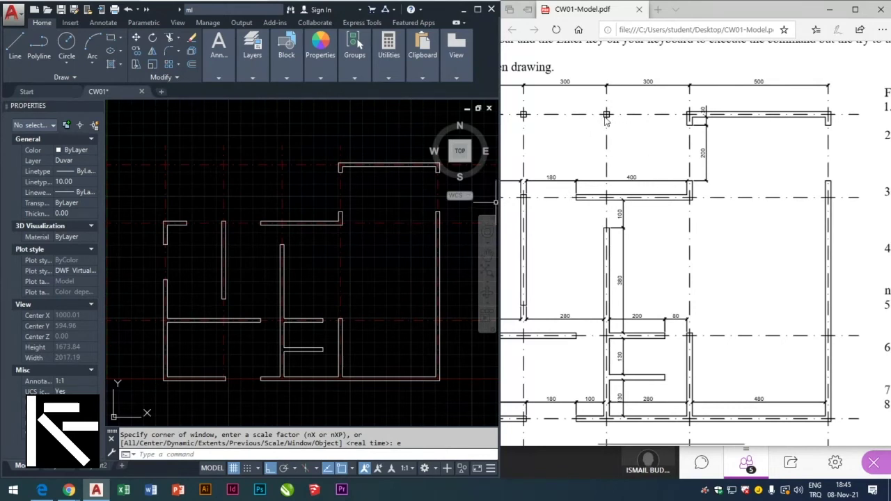
drag(654, 163, 605, 176)
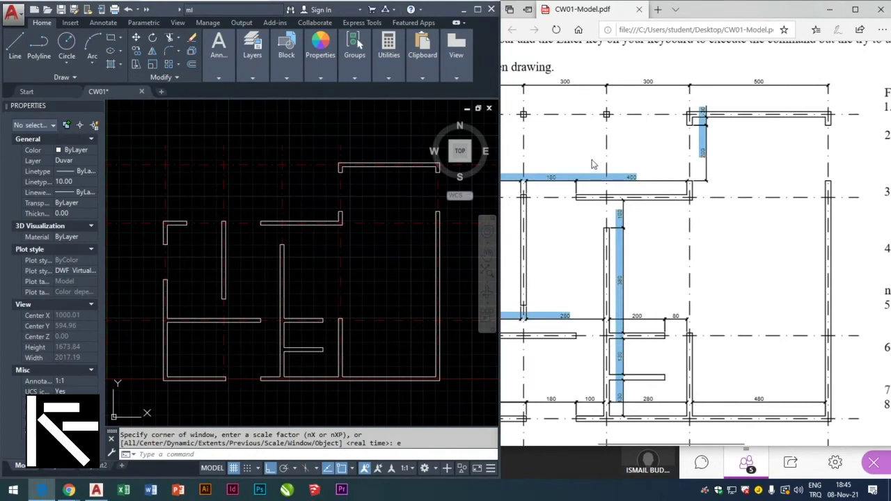
scroll(743, 200, down, 5)
scroll(731, 199, up, 5)
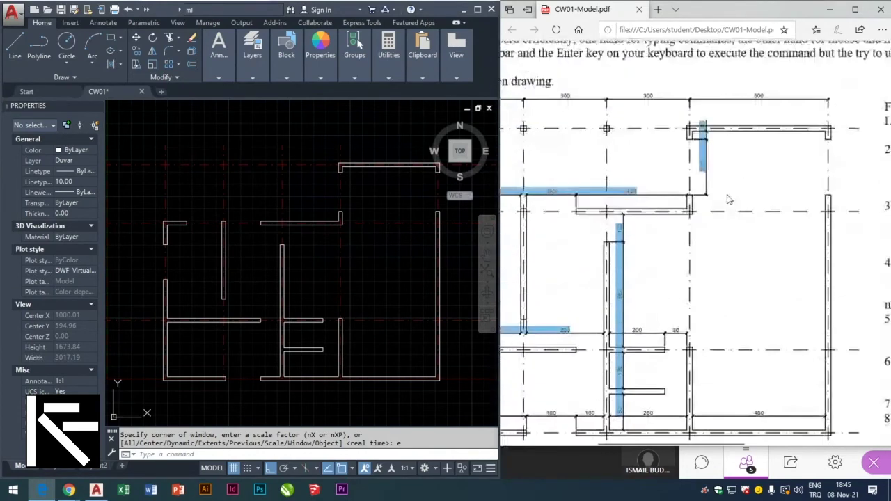
scroll(705, 440, up, 1)
scroll(714, 447, left, 3)
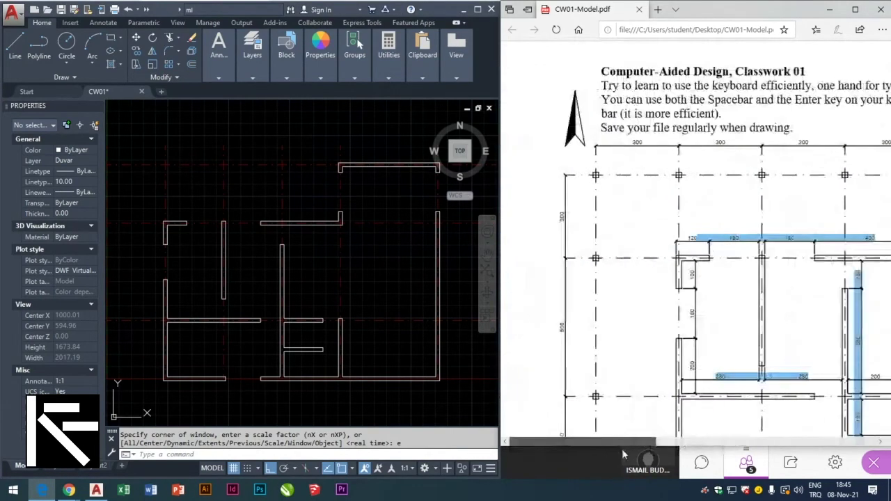
scroll(622, 448, up, 1)
scroll(668, 293, down, 3)
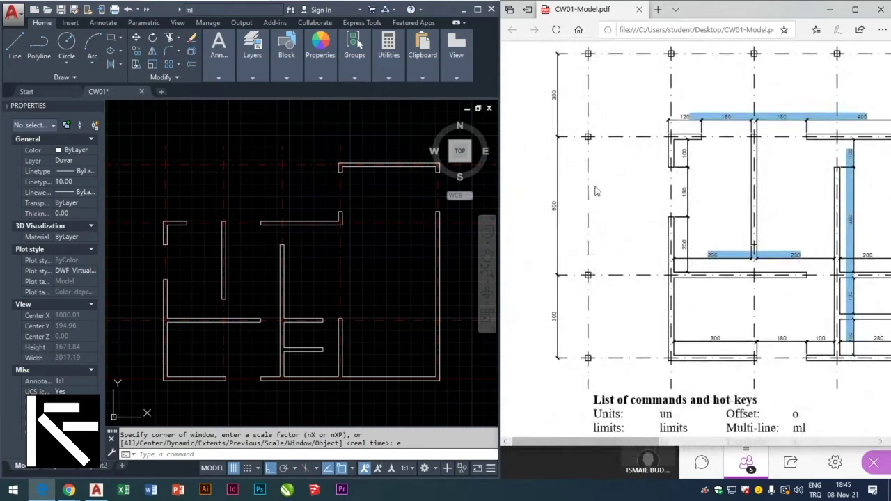
scroll(585, 174, up, 1)
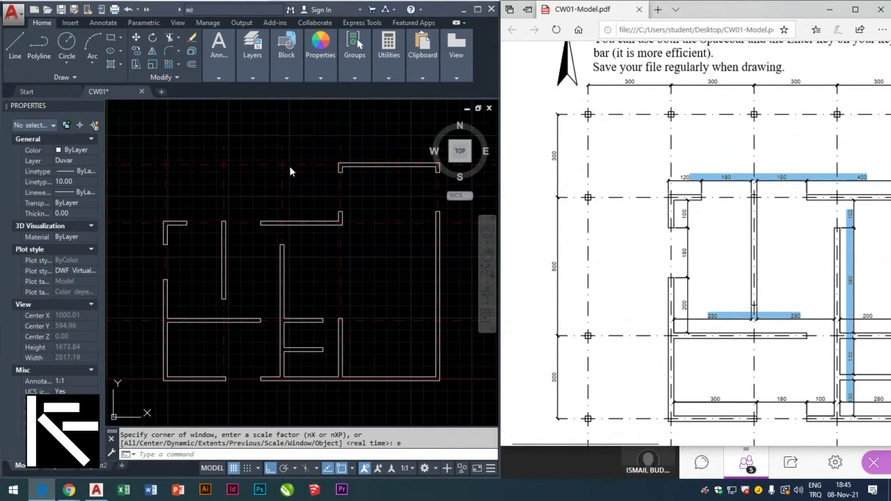
key(Escape)
key(Escape)
scroll(273, 160, up, 8)
scroll(364, 214, down, 4)
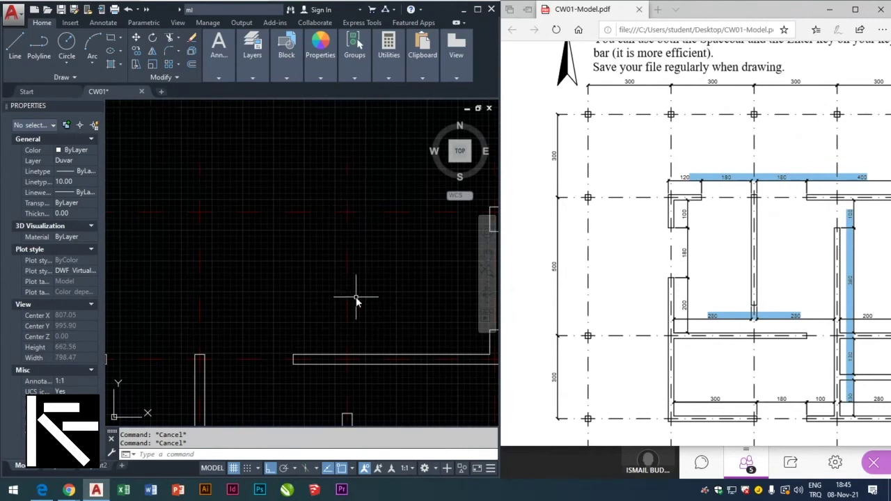
key(Return)
click(264, 125)
text(2)
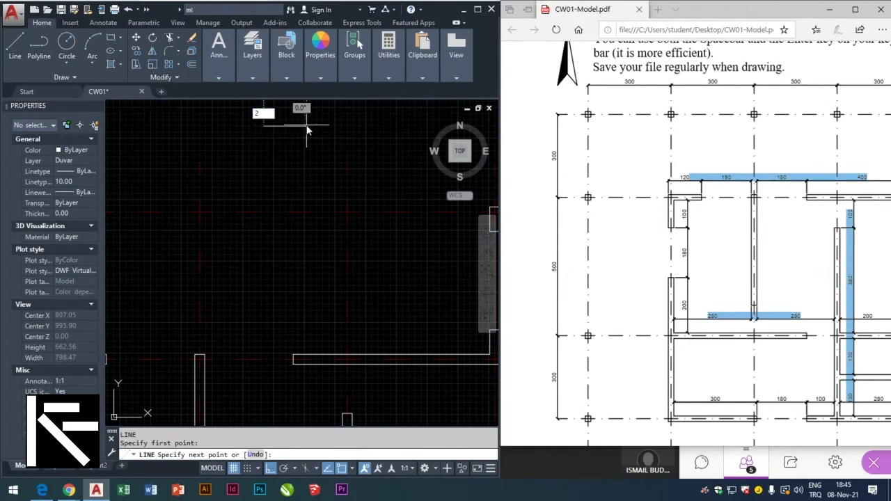
key(Return)
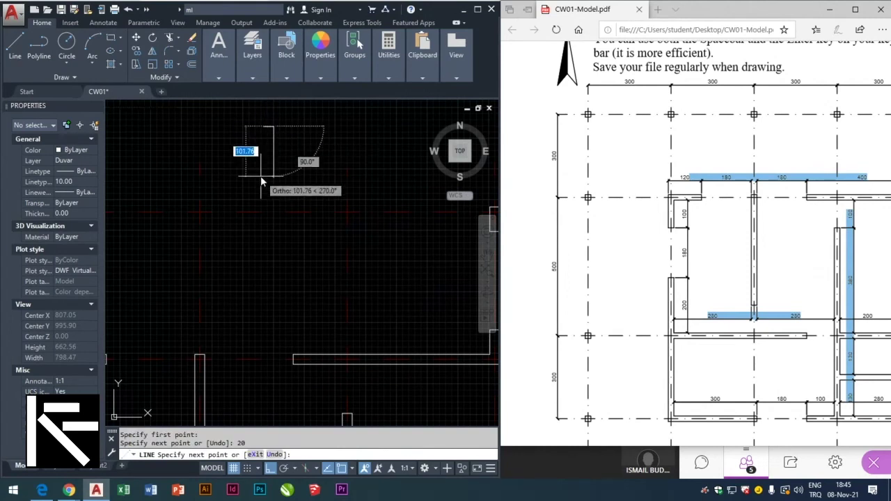
text(20)
key(Return)
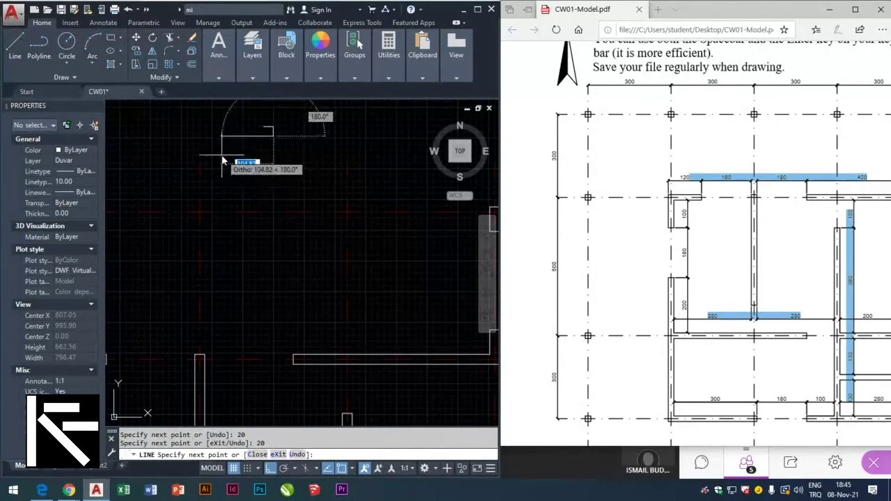
text(20)
key(Return)
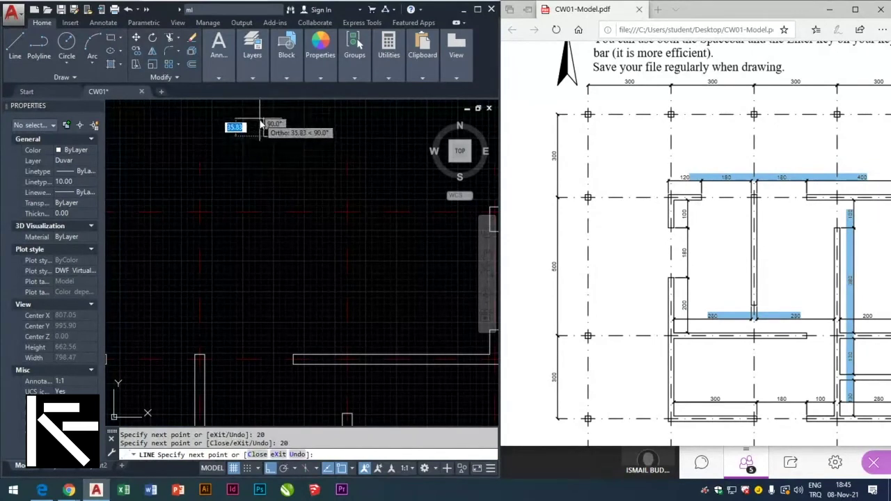
key(Escape)
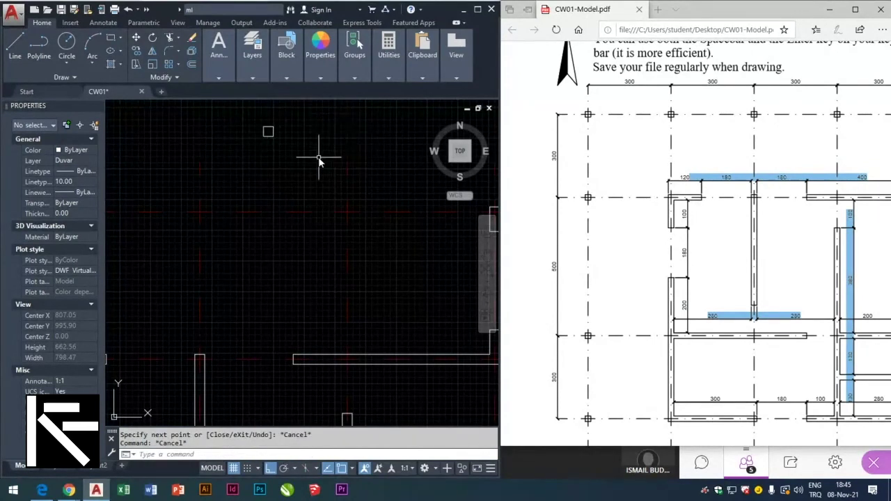
mouse_move(290, 158)
middle_down()
mouse_move(243, 225)
mouse_move(175, 243)
middle_up()
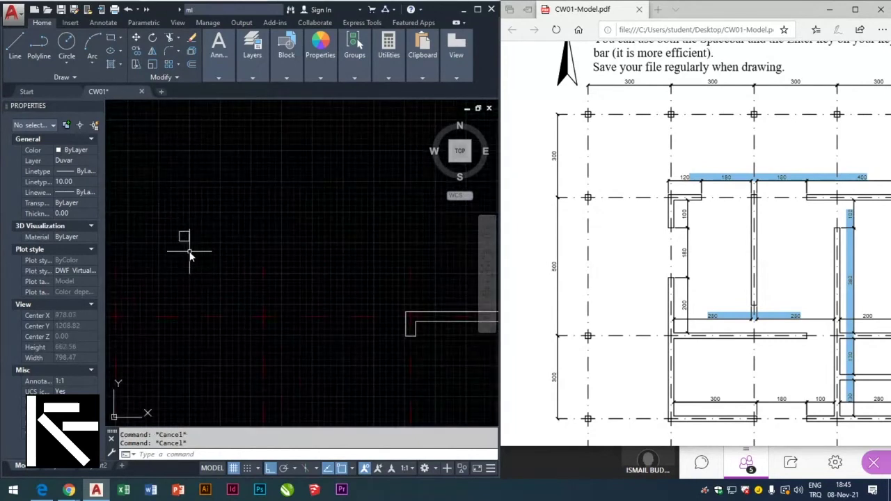
text(m)
key(Return)
click(200, 212)
click(161, 259)
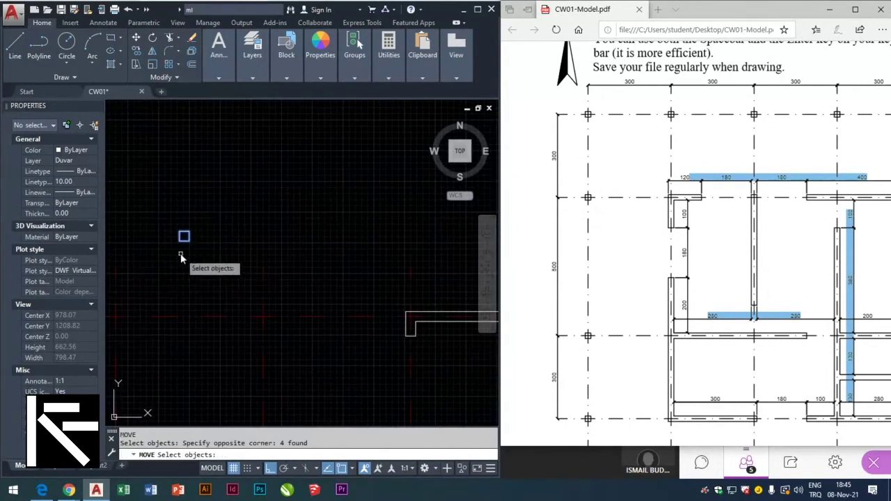
key(Return)
click(183, 236)
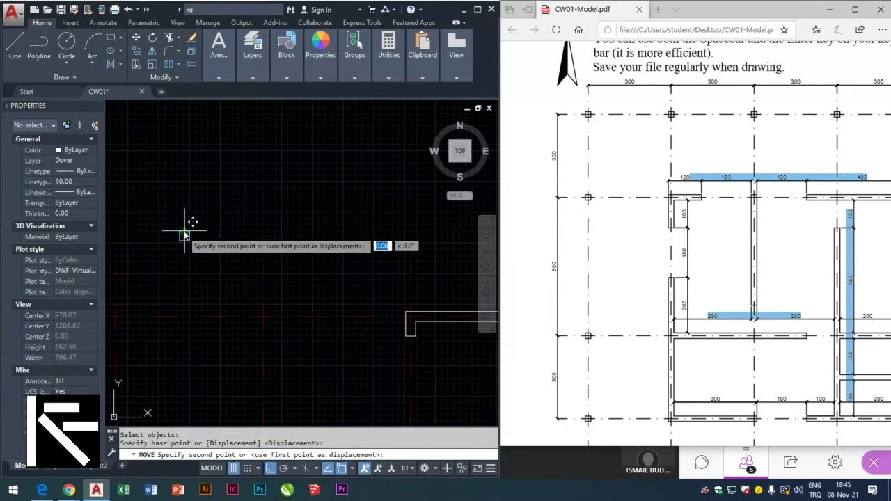
click(270, 314)
key(Escape)
key(Escape)
text(m)
key(Return)
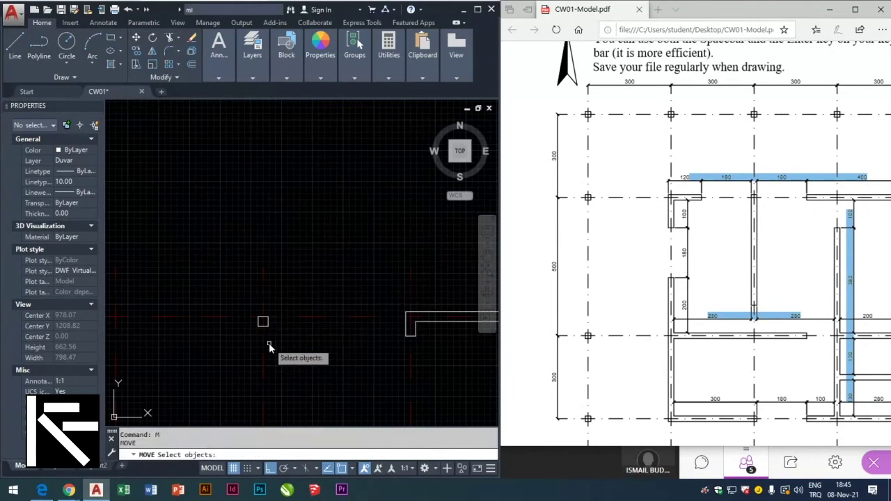
click(238, 265)
click(306, 346)
key(Return)
click(295, 314)
key(Escape)
key(Escape)
scroll(336, 222, down, 4)
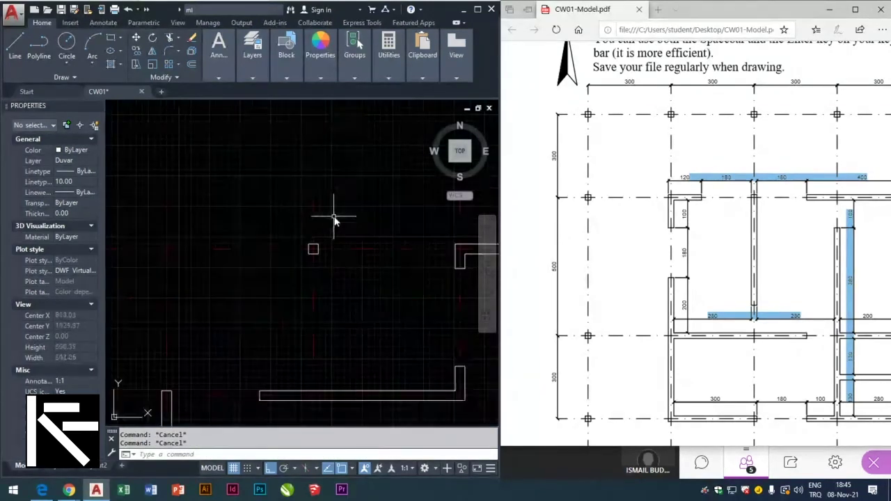
scroll(334, 221, down, 2)
scroll(271, 265, up, 4)
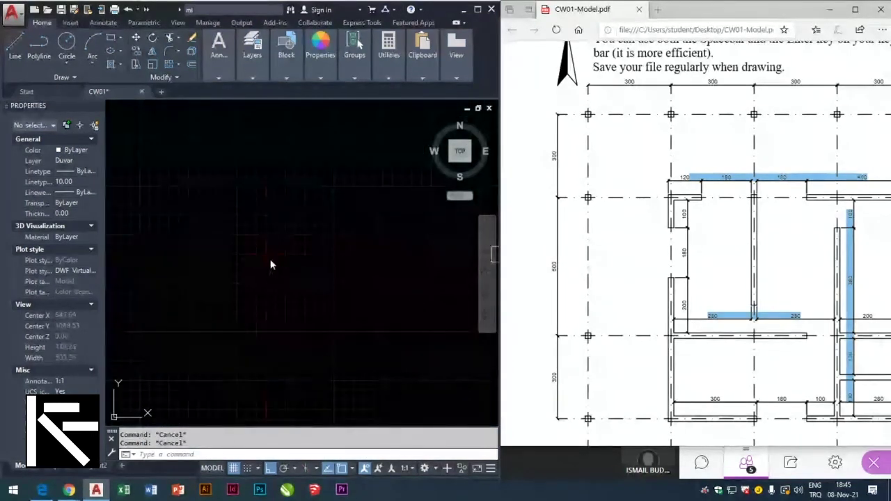
key(Return)
Draw a 20 by 20 square column outline using typed 20-unit sides
click(266, 255)
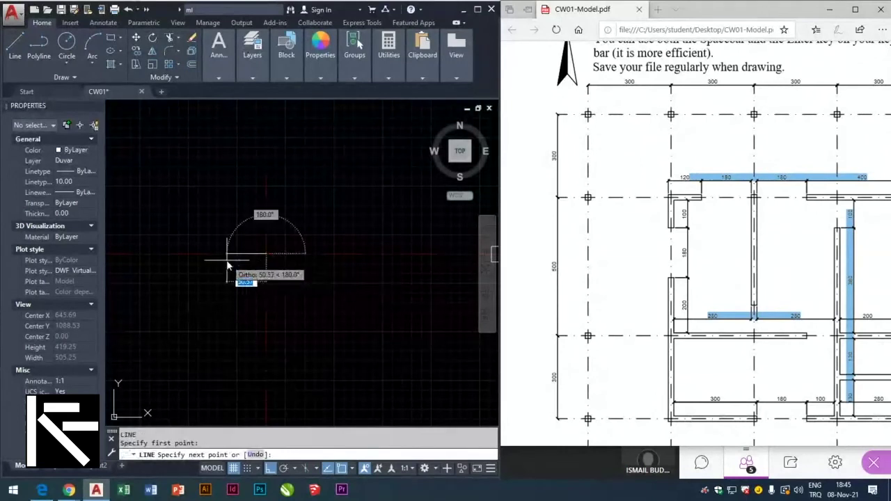
text(20)
key(Return)
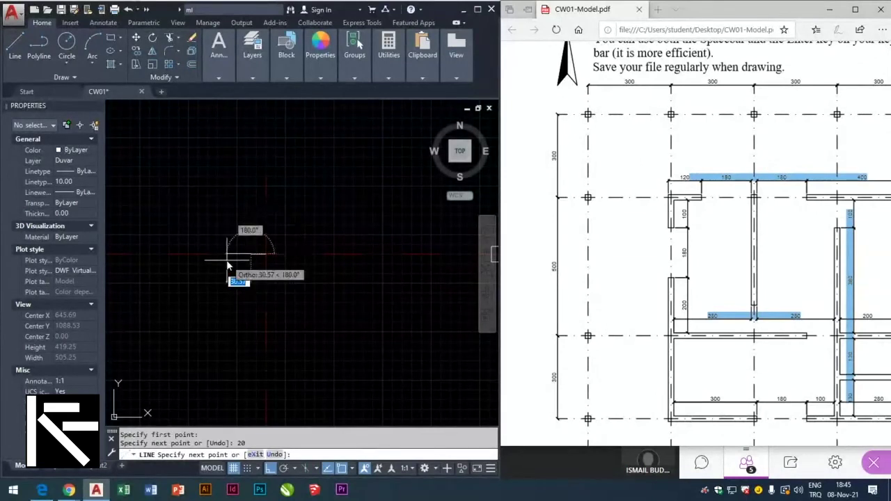
text(20)
key(Return)
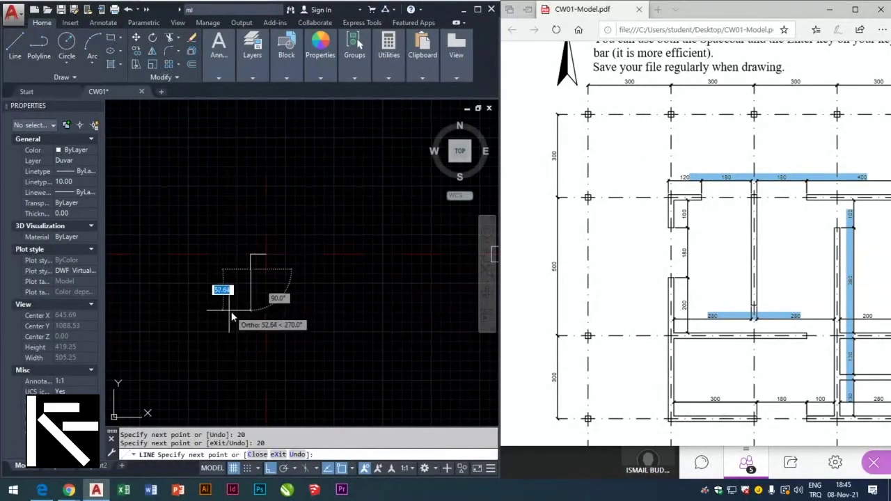
text(20)
key(Return)
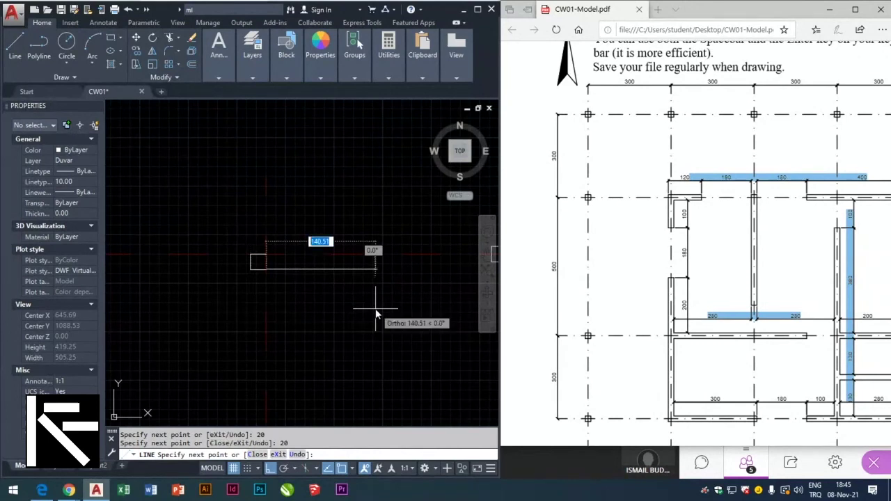
key(Escape)
key(Escape)
Move the square column 10 units up
text(m)
key(Return)
click(220, 216)
click(321, 318)
key(Return)
click(402, 346)
text(10)
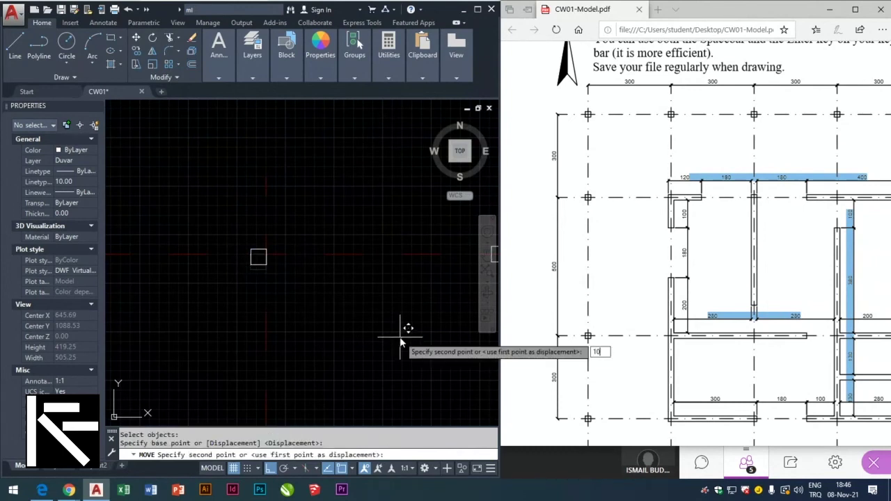
key(Return)
Move the square column 10 units left onto its grid intersection
key(space)
click(219, 210)
click(303, 307)
key(Return)
click(303, 311)
text(1)
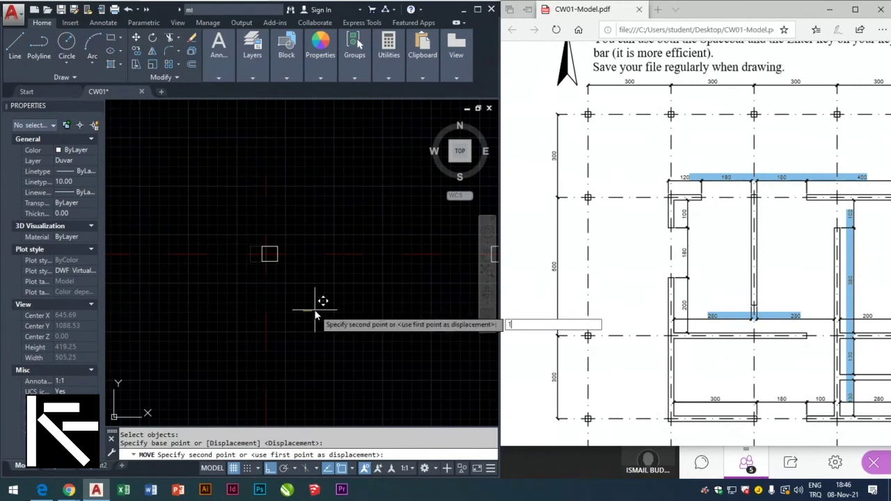
text(0)
key(Return)
key(Escape)
key(Escape)
scroll(285, 233, down, 2)
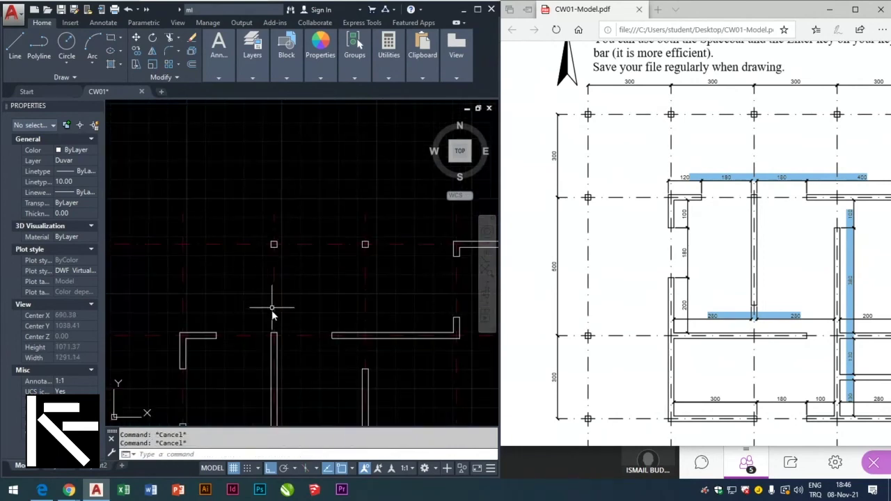
scroll(323, 244, down, 2)
scroll(293, 273, up, 1)
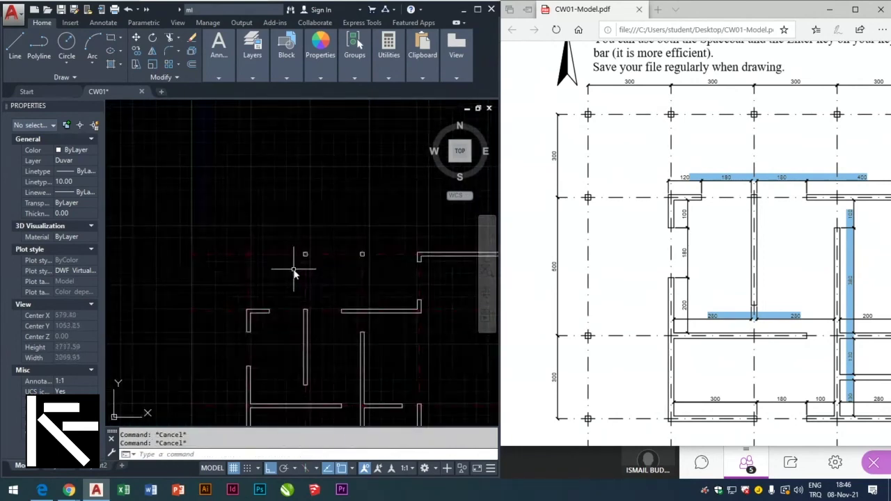
Start a copy of the square column and pick its base point, then cancel
text(co)
key(Return)
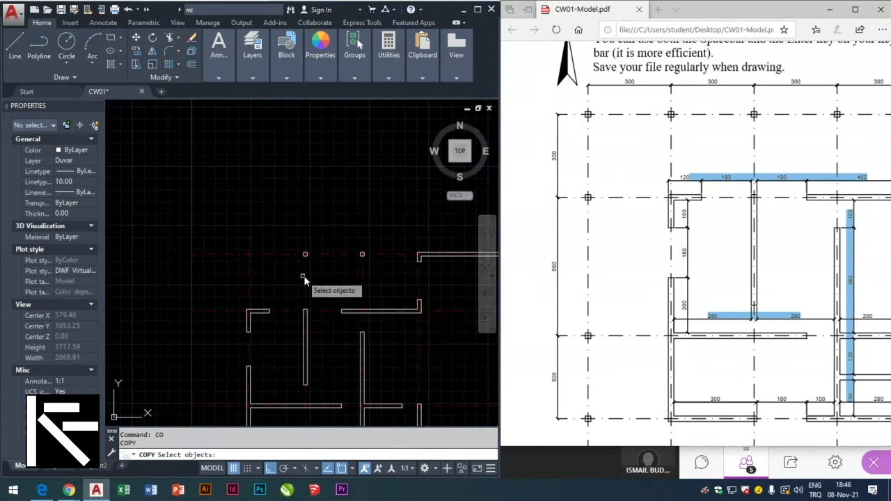
scroll(306, 278, up, 5)
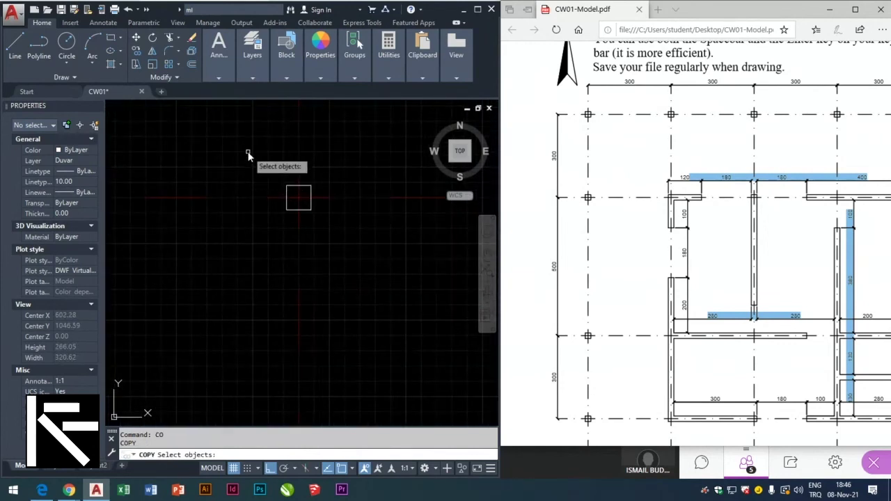
click(247, 145)
click(391, 246)
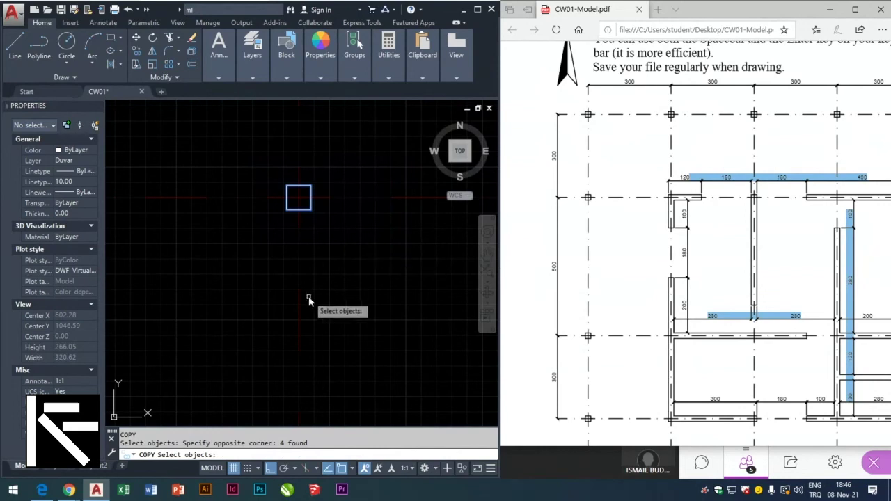
scroll(306, 290, down, 2)
key(Return)
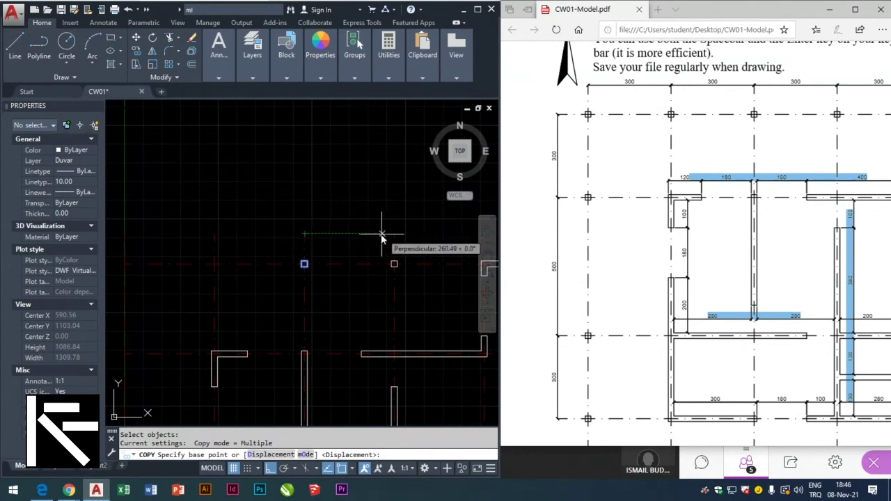
click(306, 236)
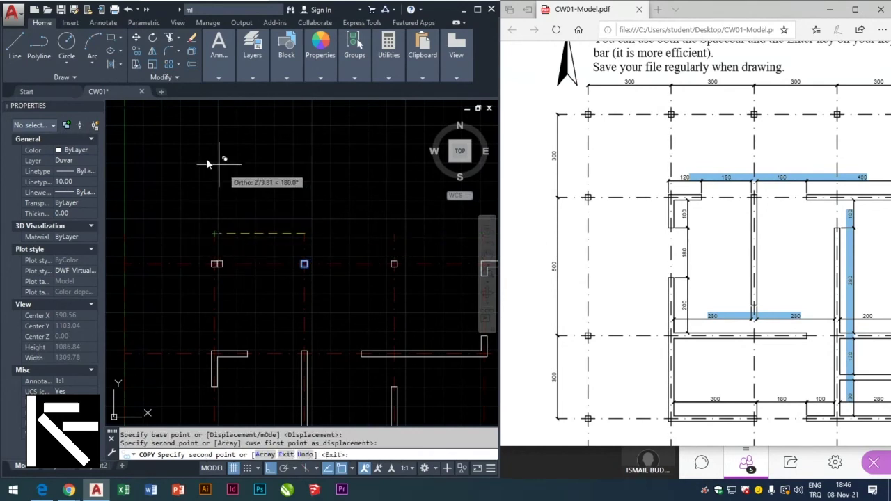
key(Escape)
key(Escape)
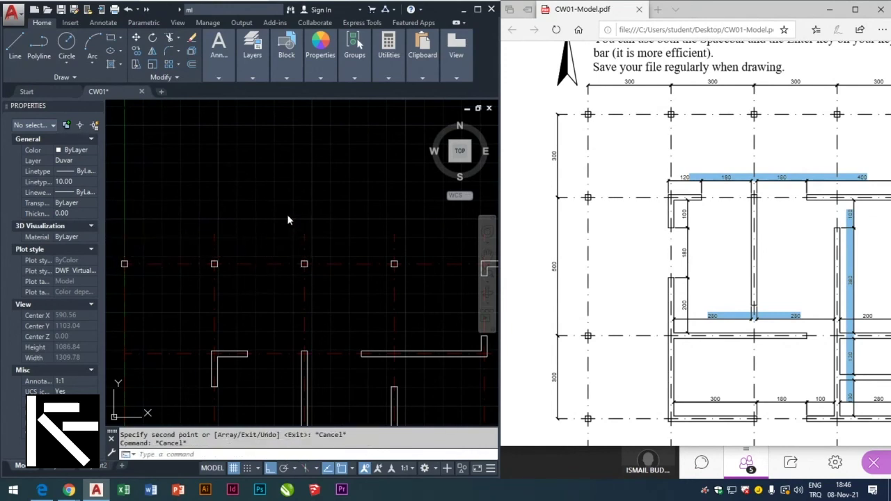
key(Escape)
scroll(288, 214, down, 3)
scroll(256, 236, up, 5)
Copy the square column onto two grid intersections down the left grid line
text(co)
key(Return)
click(162, 198)
click(370, 288)
key(Return)
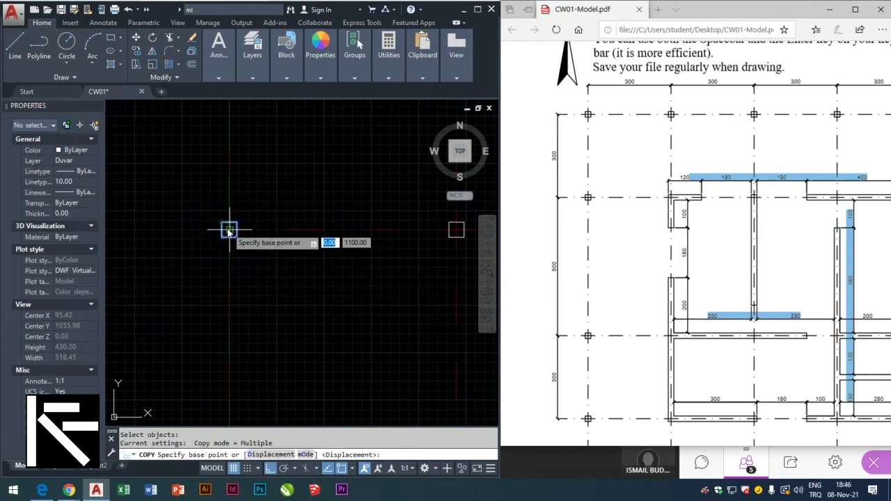
click(229, 230)
scroll(240, 180, down, 2)
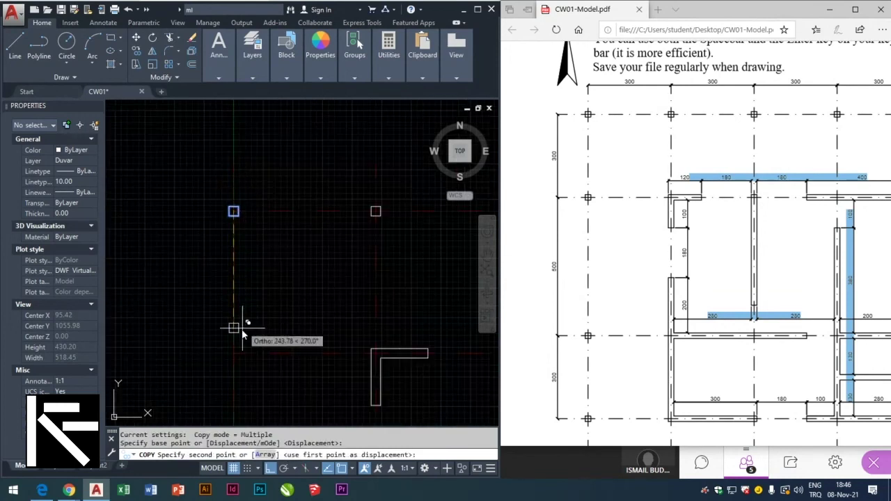
click(236, 354)
scroll(254, 252, down, 4)
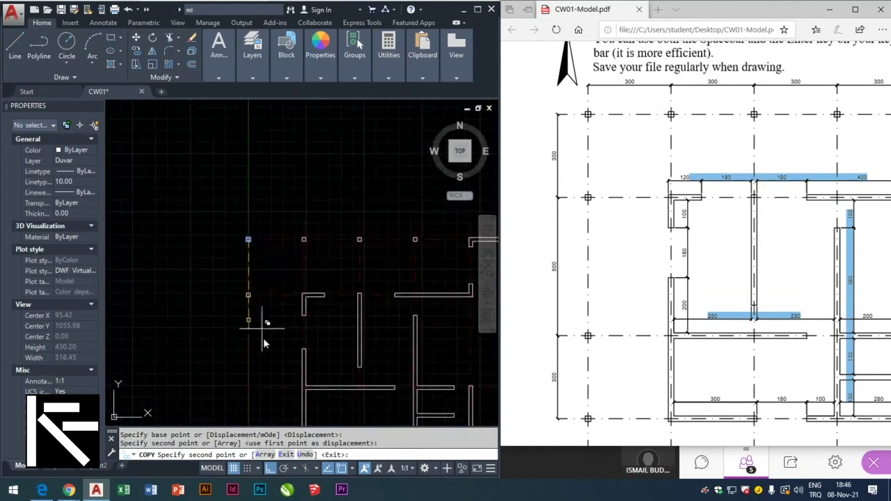
click(251, 380)
scroll(252, 265, down, 3)
scroll(258, 309, up, 1)
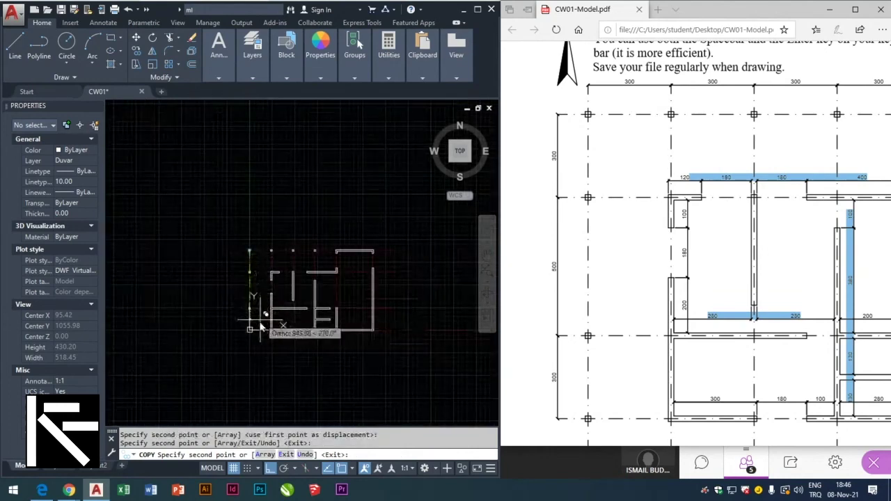
scroll(251, 313, up, 4)
key(Escape)
key(Escape)
key(Escape)
scroll(167, 313, down, 5)
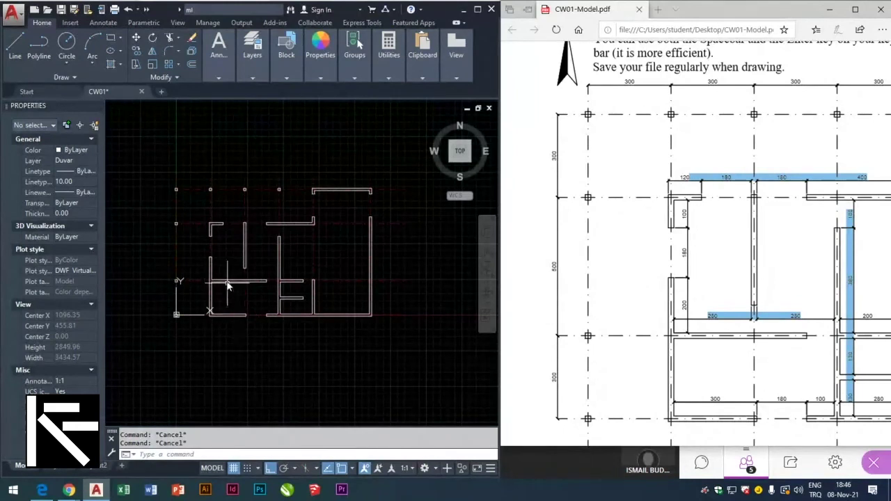
middle_drag(245, 222, 250, 239)
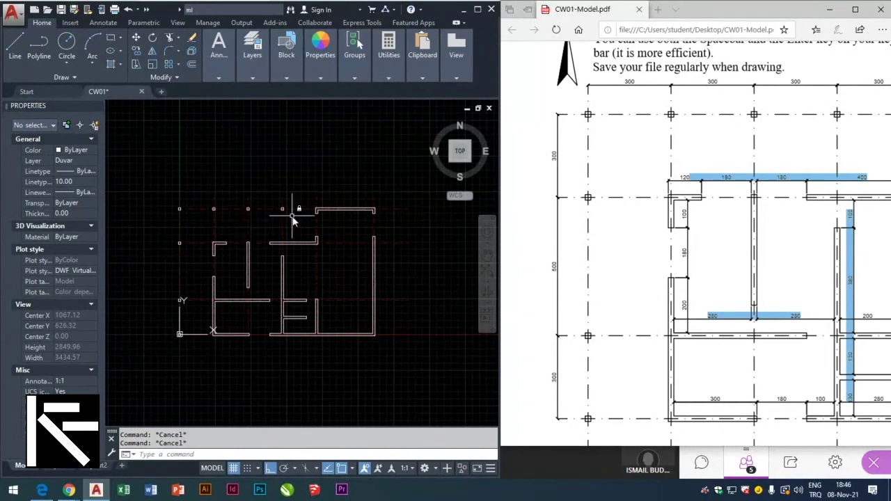
Open the Layer Properties Manager with LA and select the Ax layer
text(l)
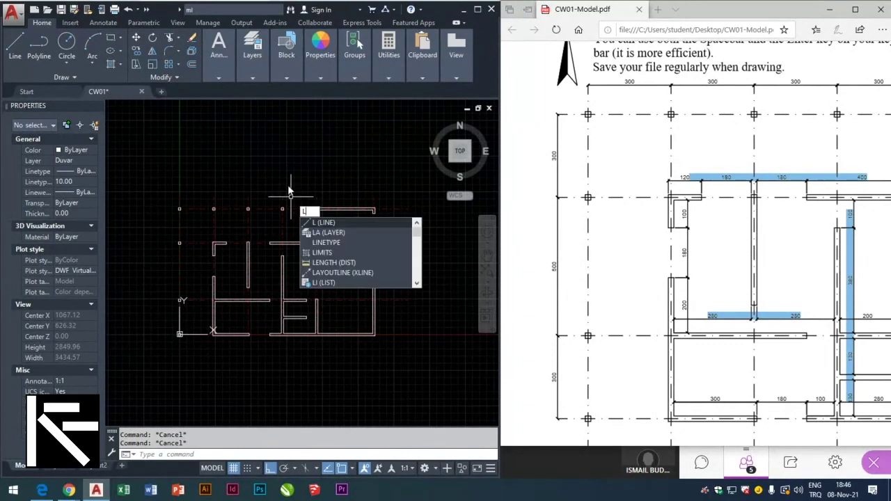
click(355, 233)
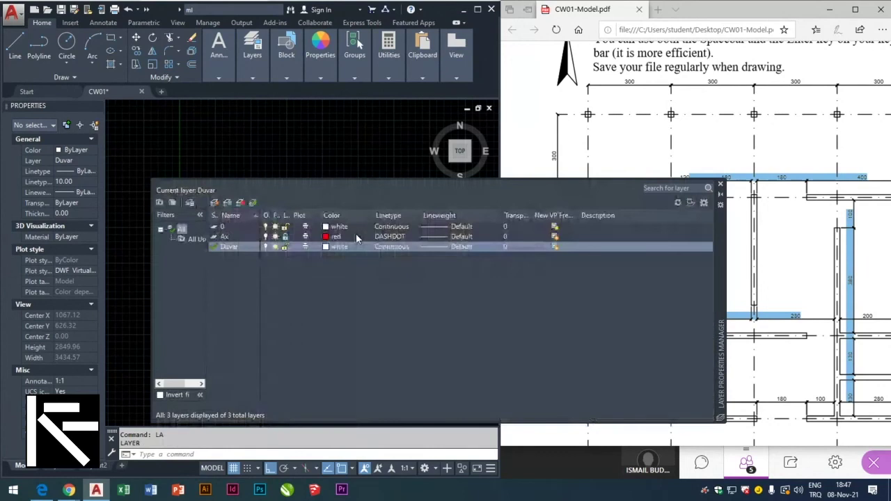
click(286, 237)
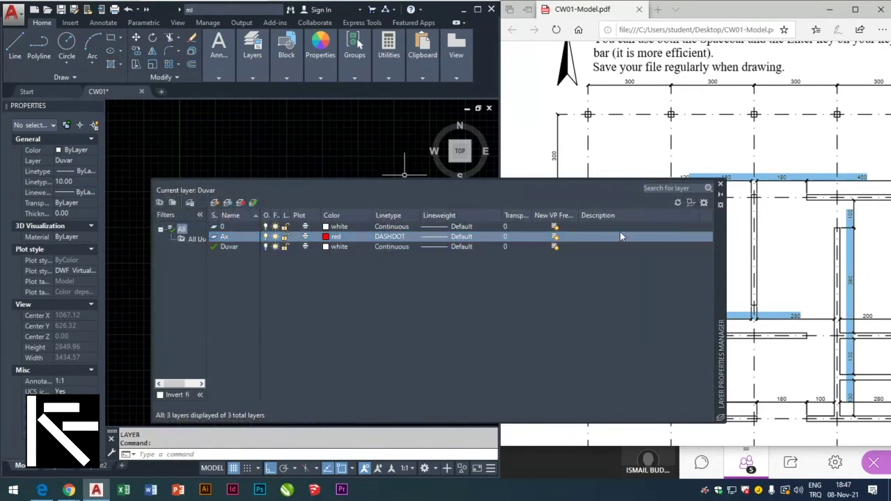